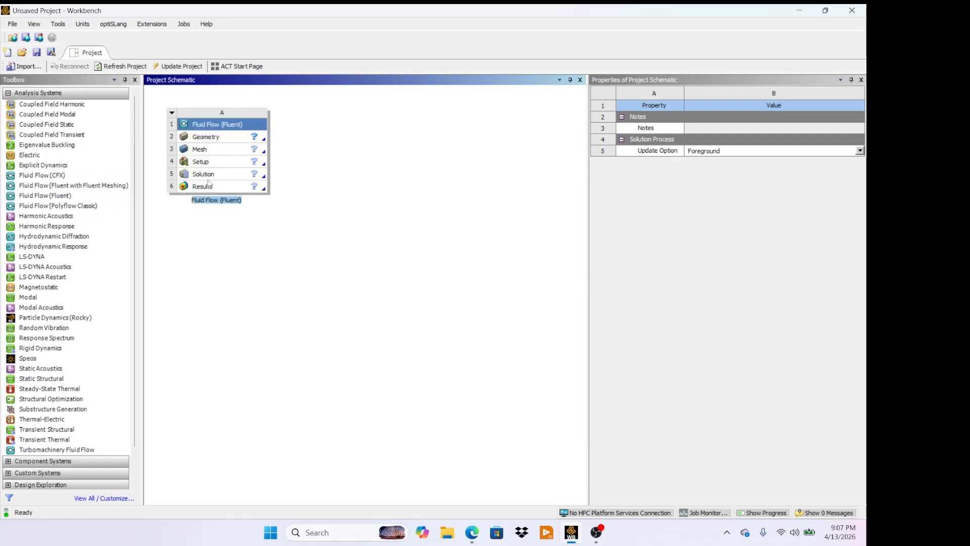
- Set the Fluid Flow system's geometry analysis type to 2D
left_click(247, 140)
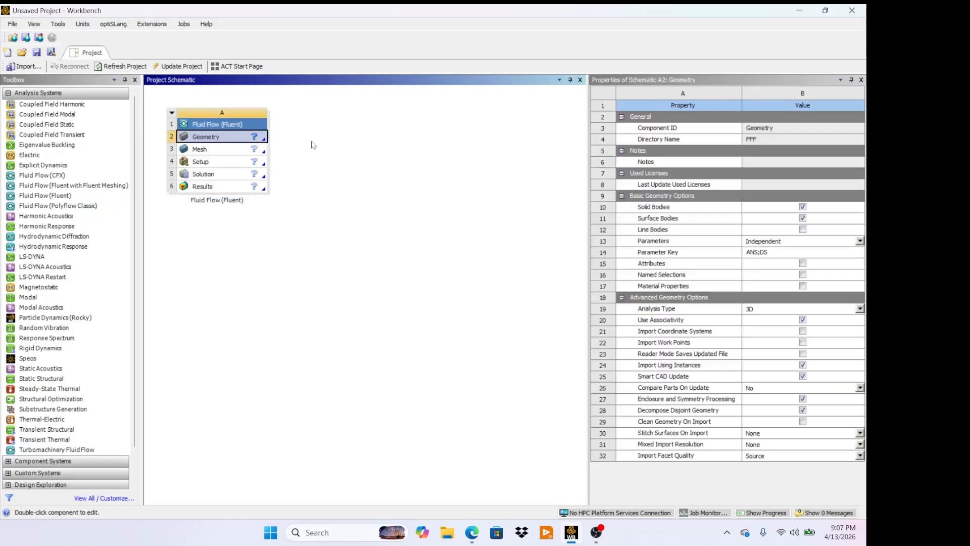
left_click(807, 309)
left_click(792, 320)
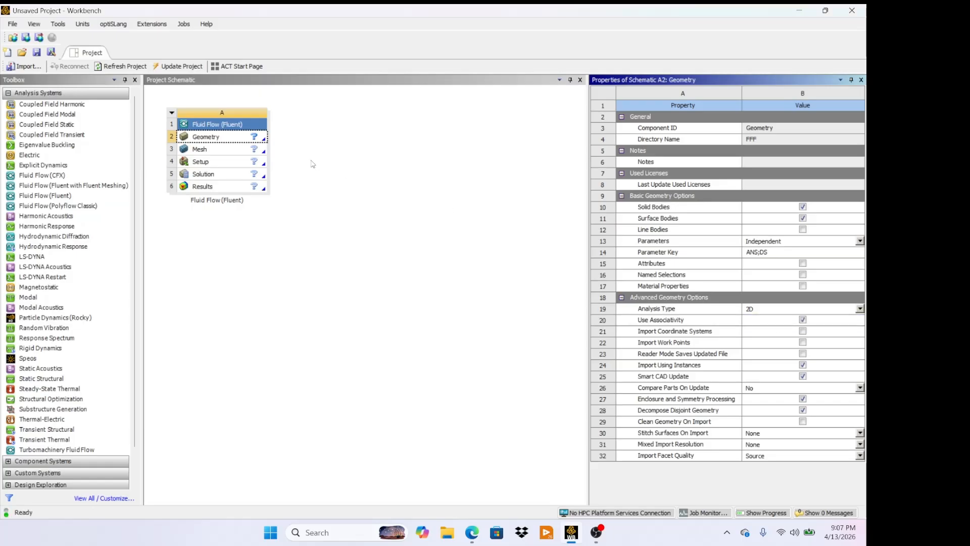
- Open the geometry cell in DesignModeler as new geometry
left_click(249, 141)
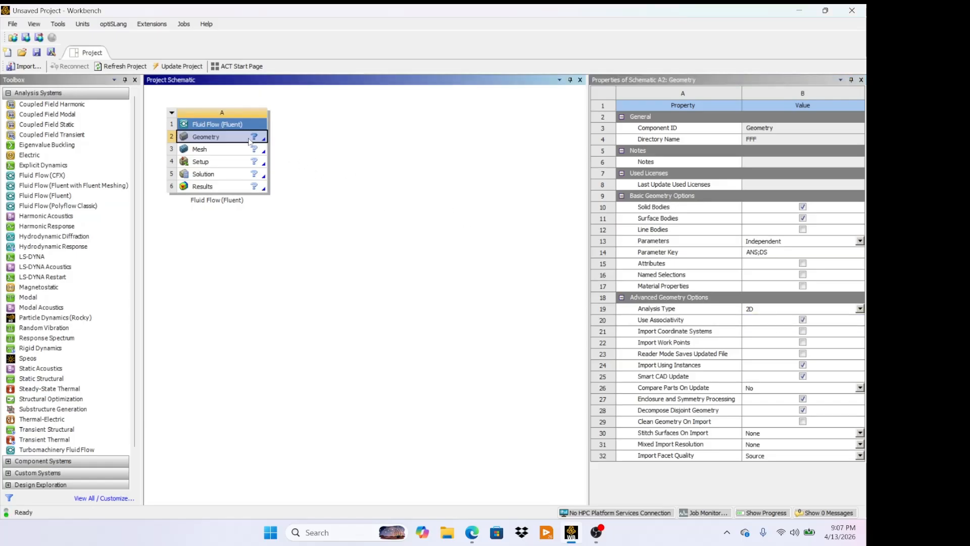
right_click(249, 141)
left_click(291, 171)
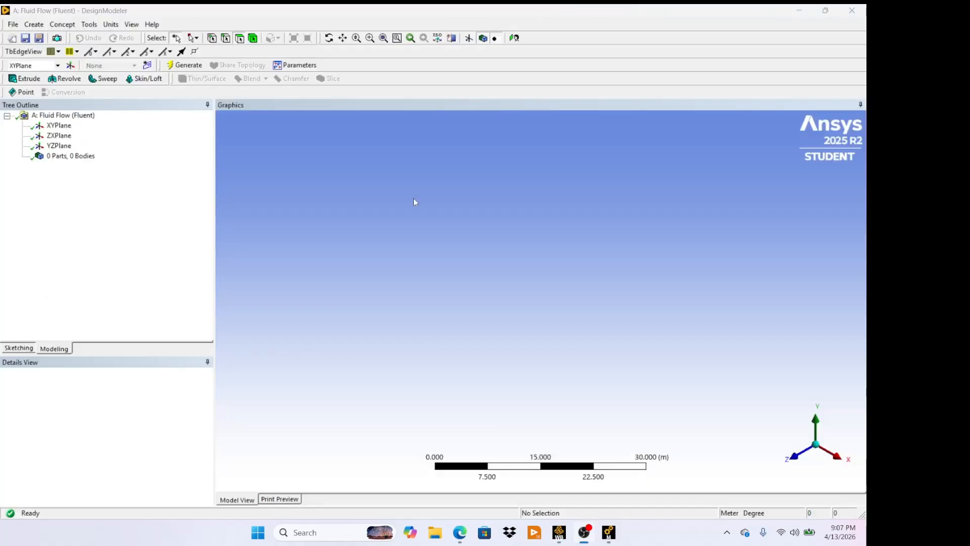
- On the XYPlane, sketch a circle centered at the origin about 4.4 m in diameter
left_click(797, 458)
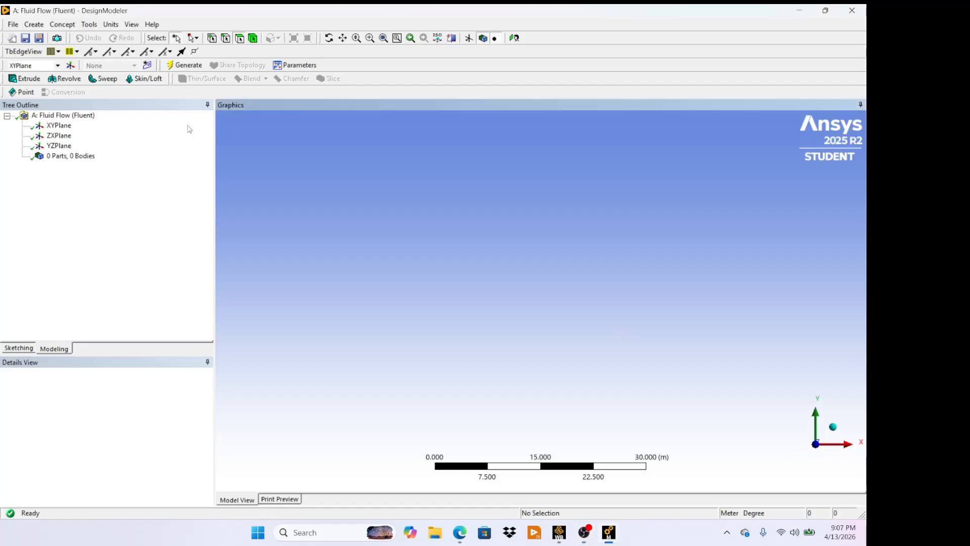
left_click(57, 126)
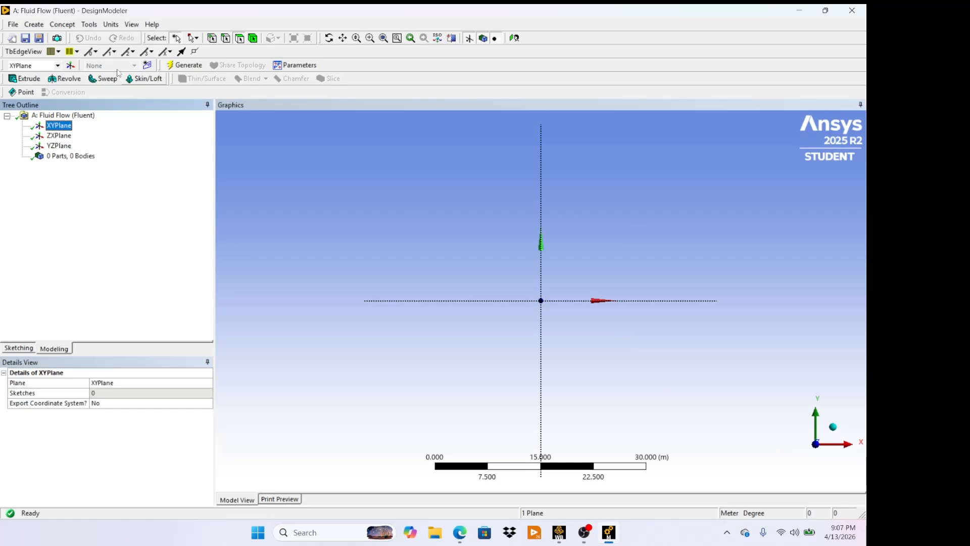
left_click(16, 348)
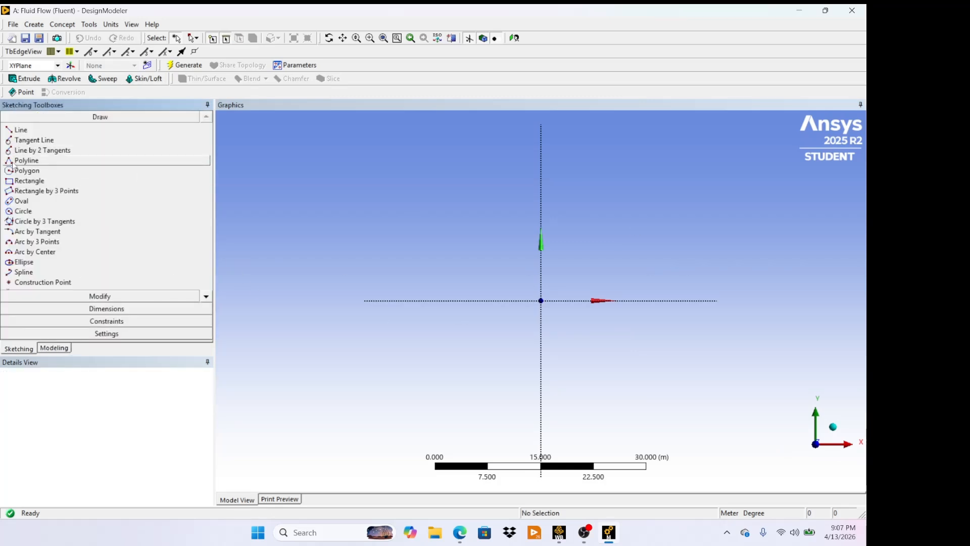
left_click(36, 211)
scroll(541, 300, "up", 5)
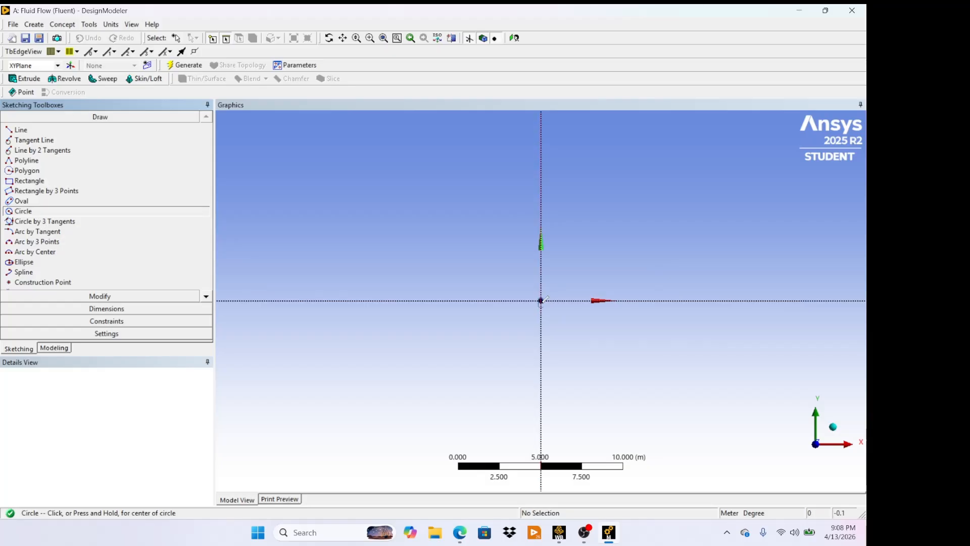
left_click(541, 300)
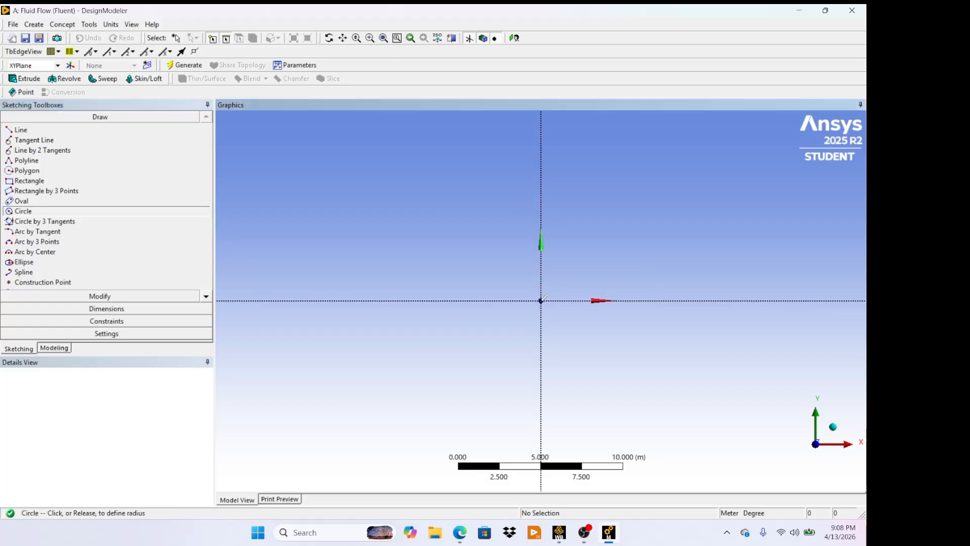
left_click(570, 276)
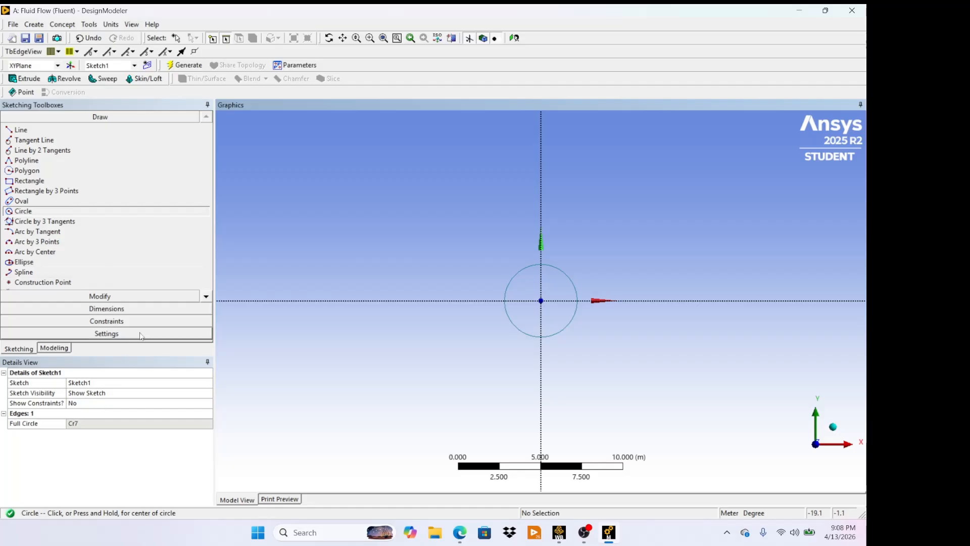
- Draw a rectangle about 15.5 m wide by 10 m tall enclosing the circle
left_click(28, 180)
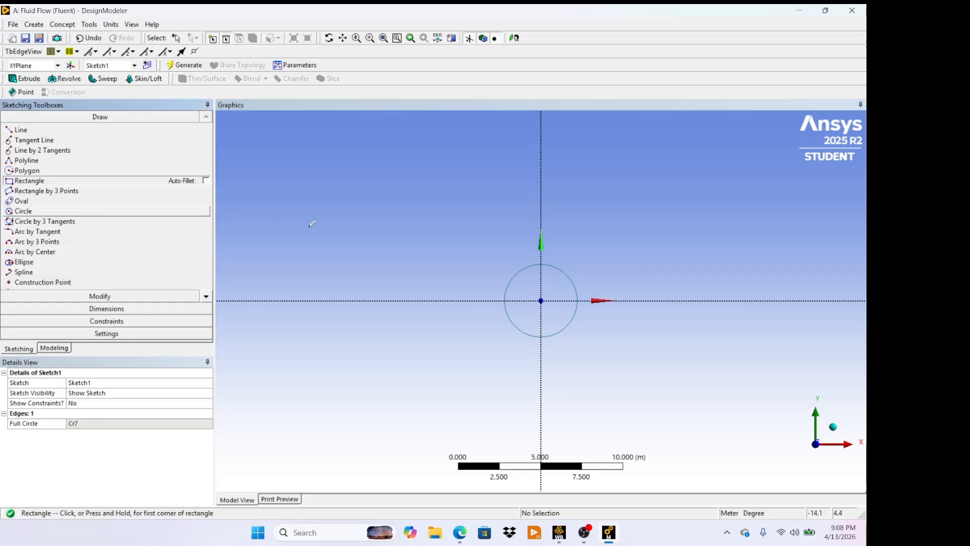
left_click(468, 211)
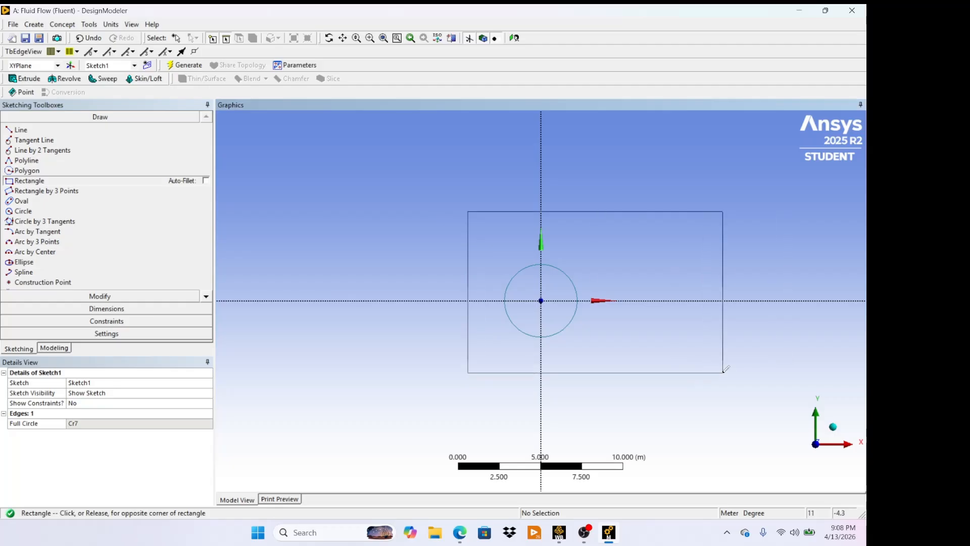
left_click(723, 373)
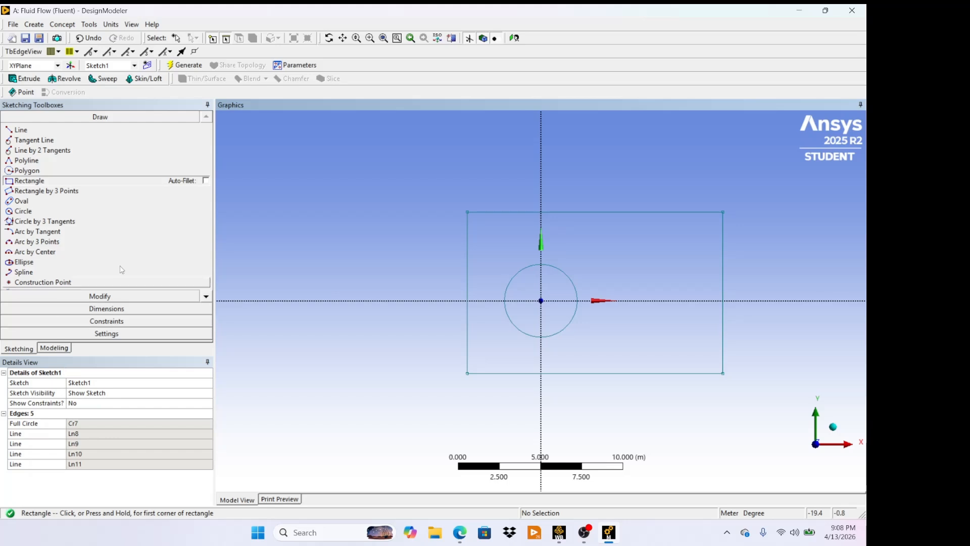
- Constrain the rectangle's top and bottom edges to be symmetric about the horizontal axis
left_click(115, 321)
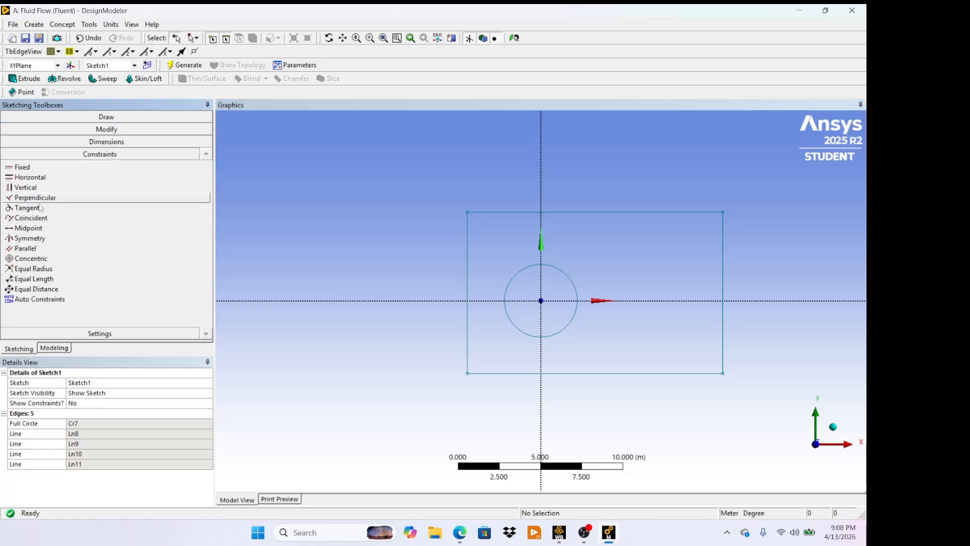
left_click(41, 241)
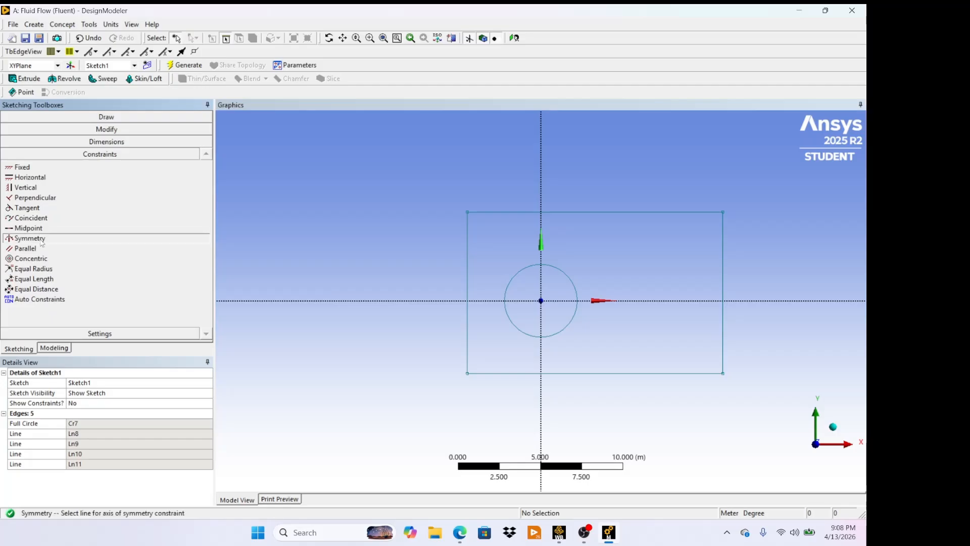
left_click(623, 301)
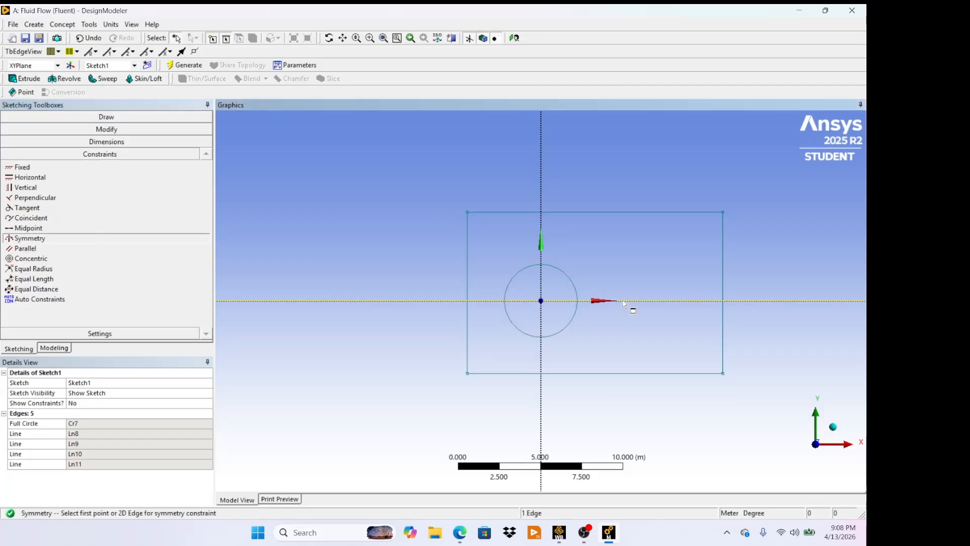
left_click(622, 214)
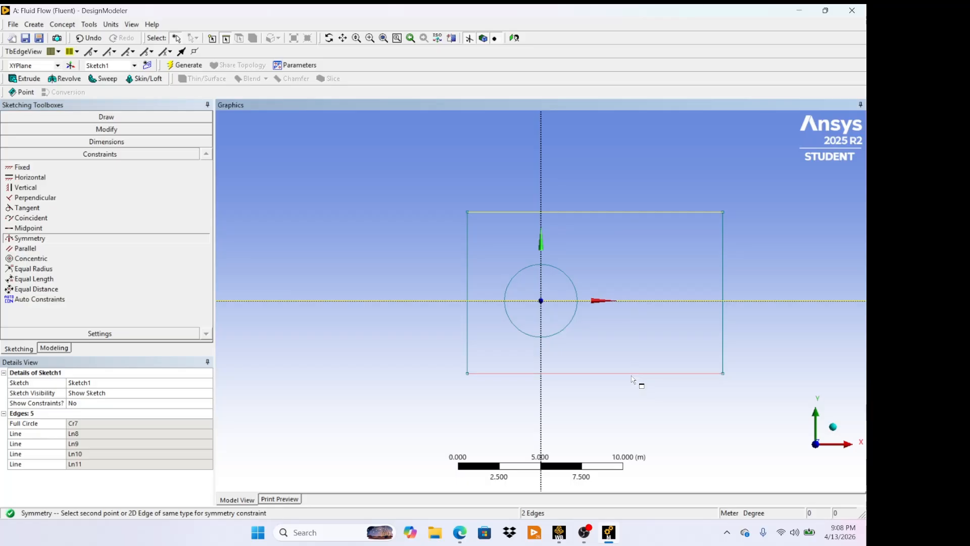
left_click(631, 375)
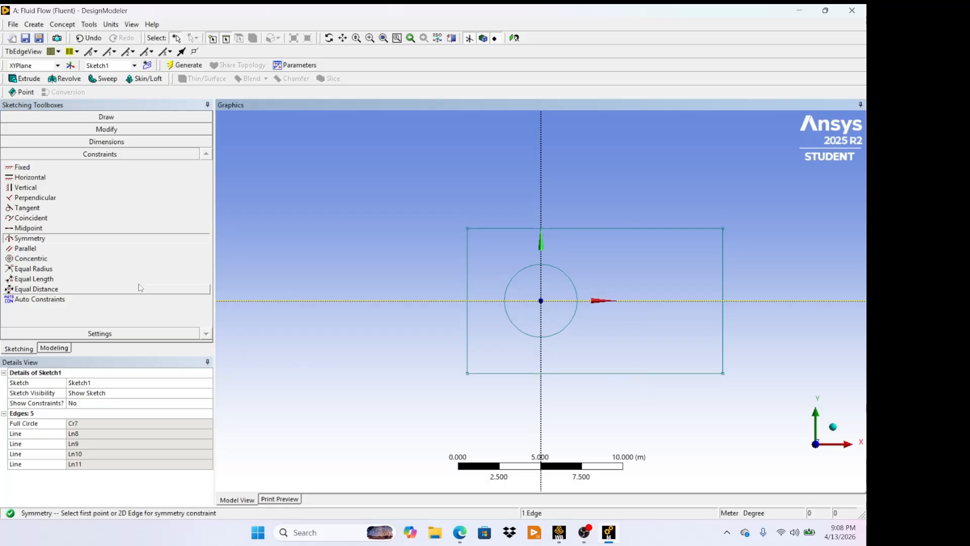
- Dimension the circle's diameter and set it to 1 m
left_click(89, 143)
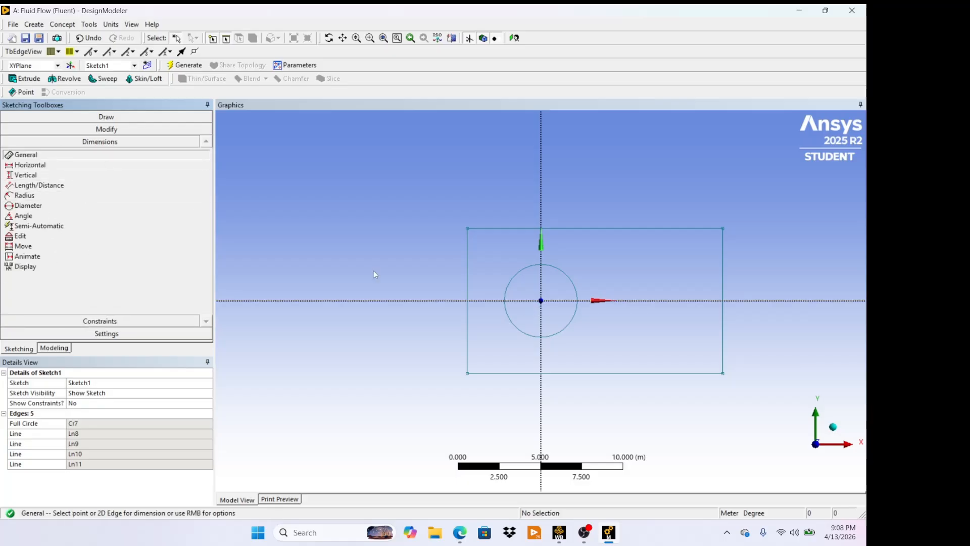
left_click(28, 206)
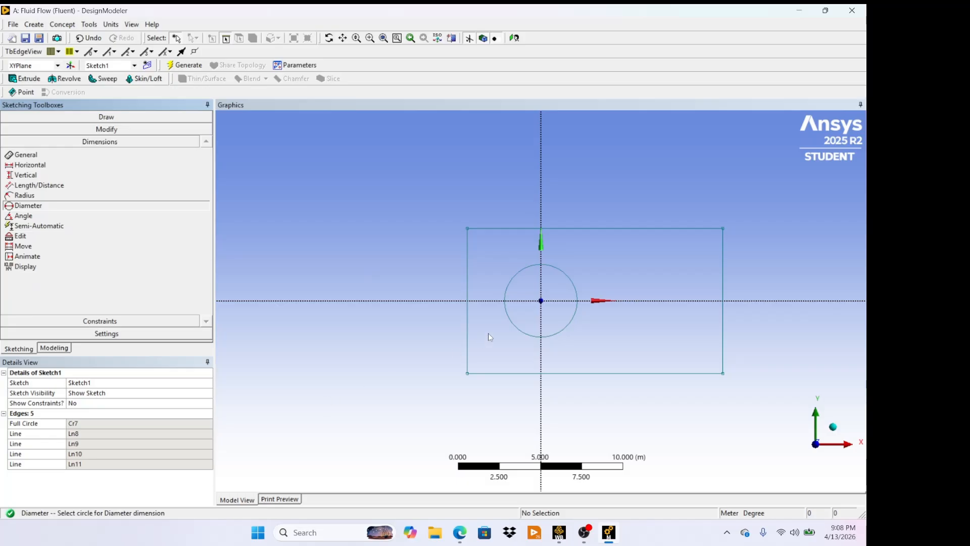
left_click(576, 291)
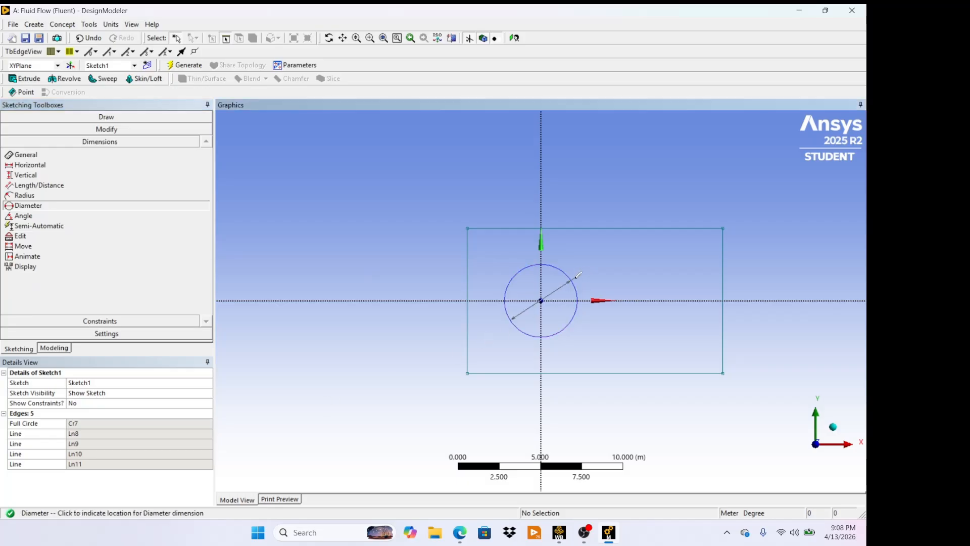
left_click(613, 266)
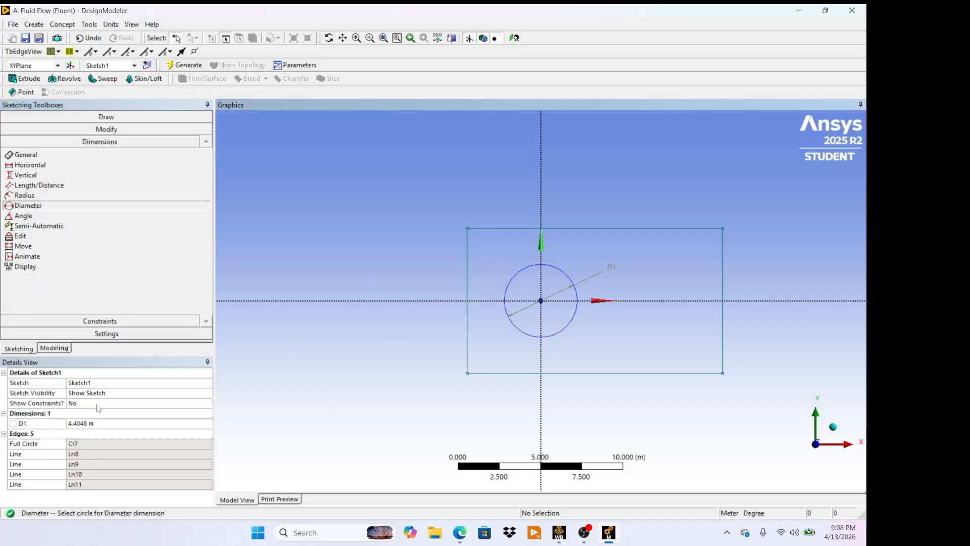
left_click(128, 424)
type("1")
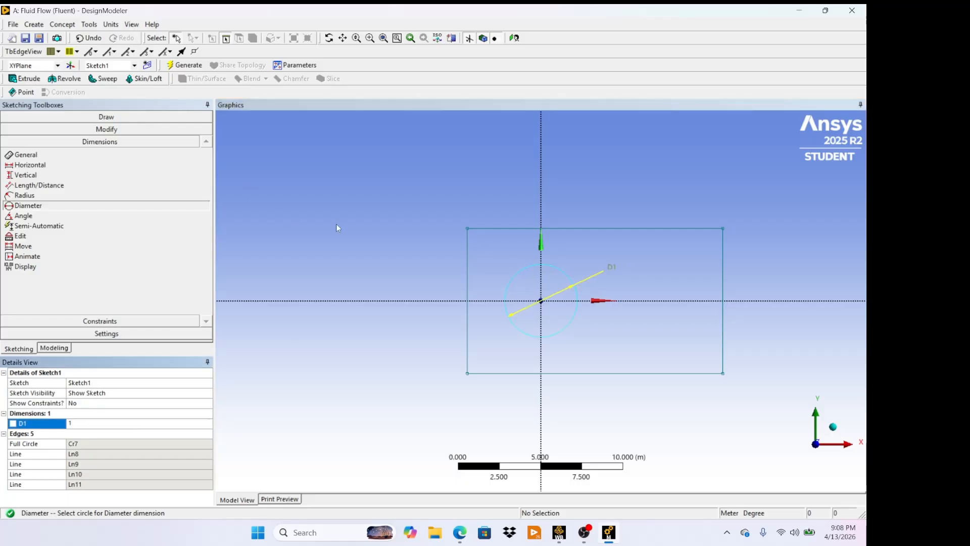
key("Return")
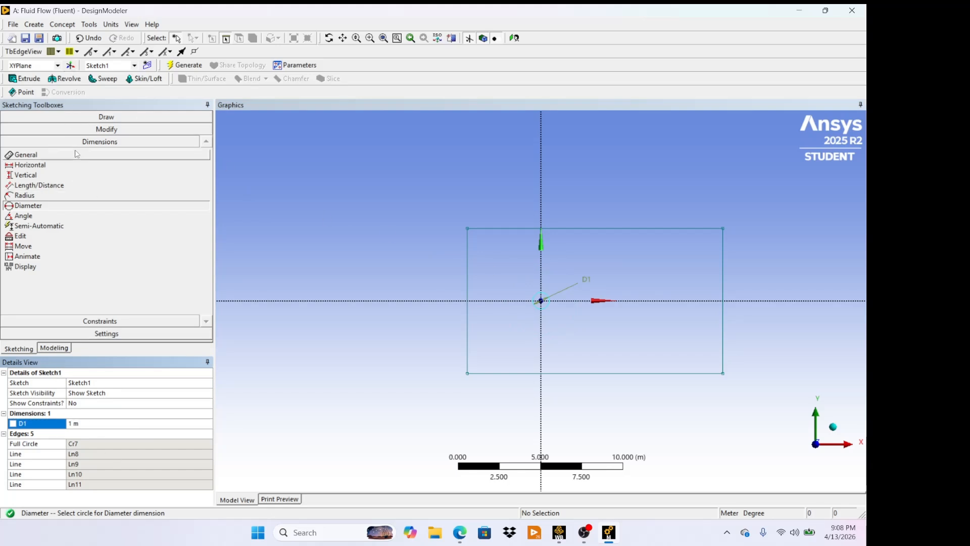
- Add general dimensions for the rectangle's height and width
left_click(25, 154)
left_click(468, 250)
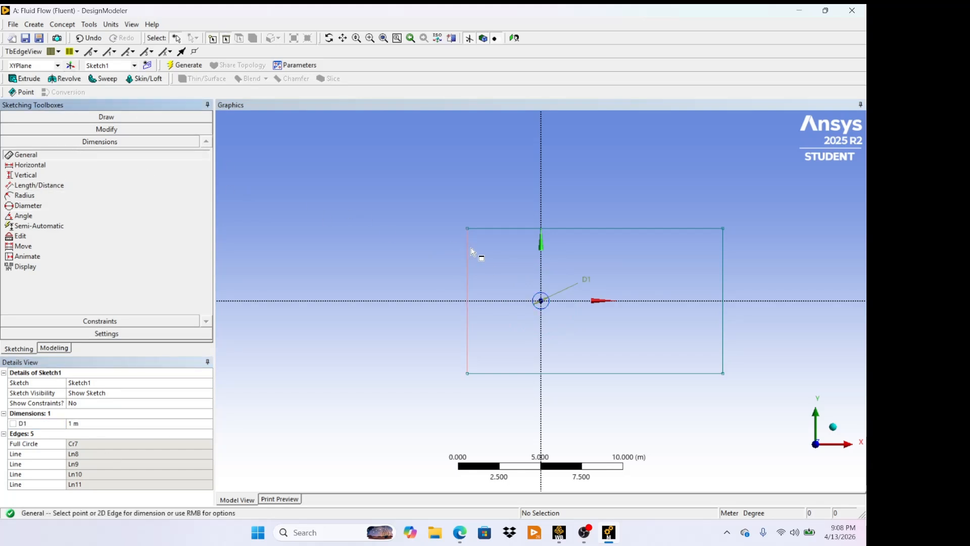
left_click(415, 247)
left_click(588, 378)
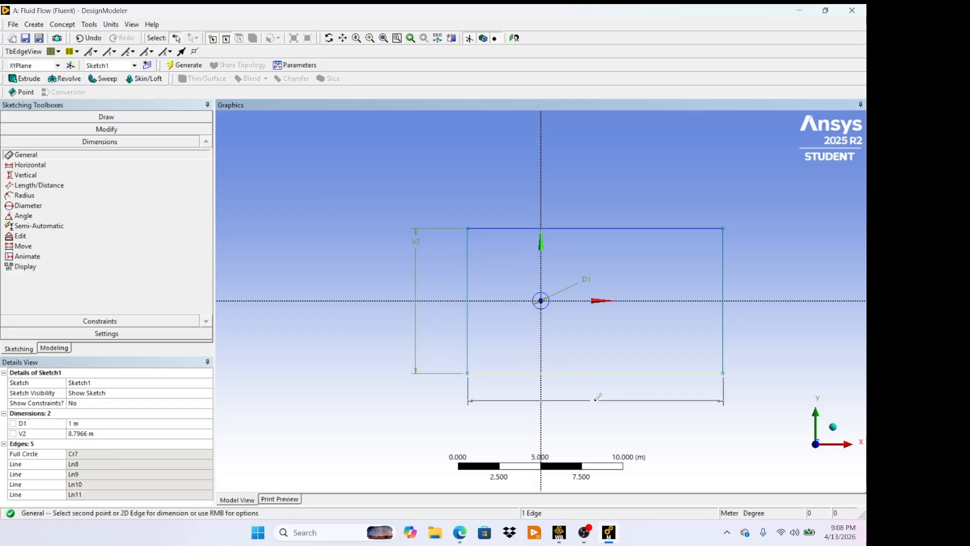
left_click(596, 410)
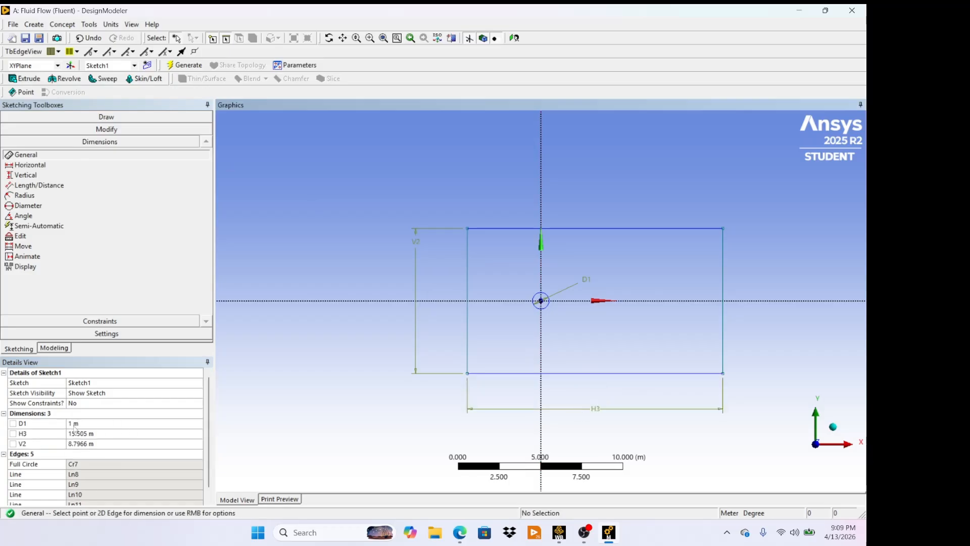
- Set the rectangle's width to 15 m and its height to 10 m
left_click(106, 433)
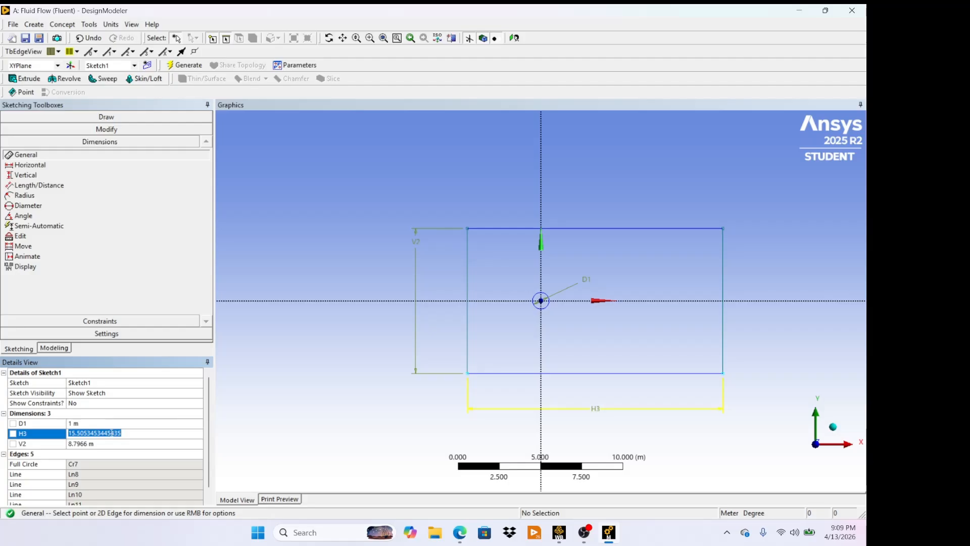
key("BackSpace")
key("Return")
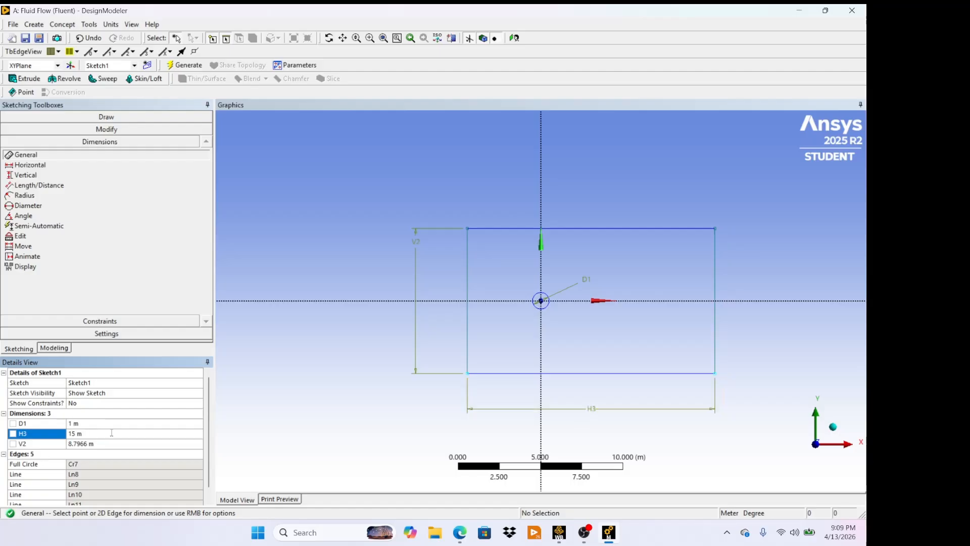
left_click(121, 442)
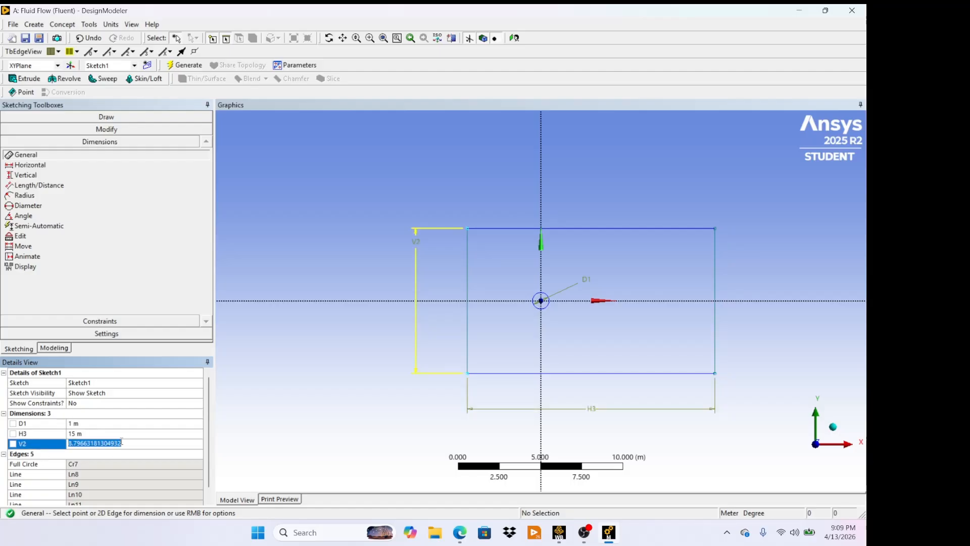
type("10")
key("Return")
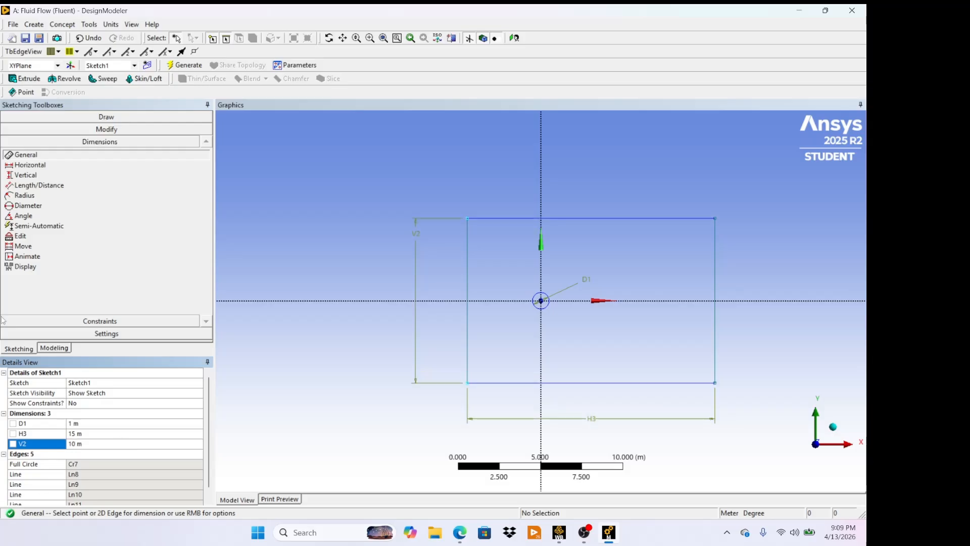
- Dimension the horizontal distance from the rectangle's left edge to the vertical axis and set it to 5 m
left_click(55, 167)
left_click(468, 250)
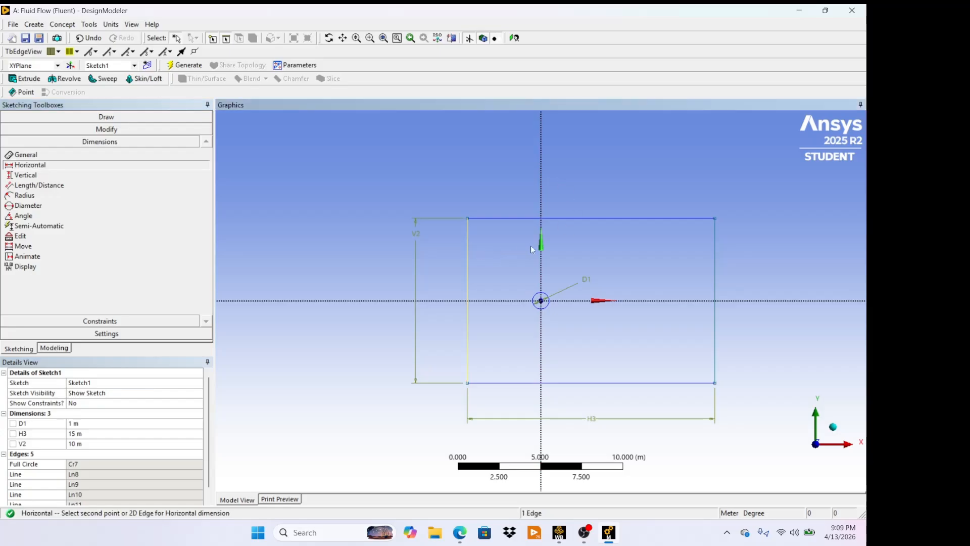
left_click(541, 265)
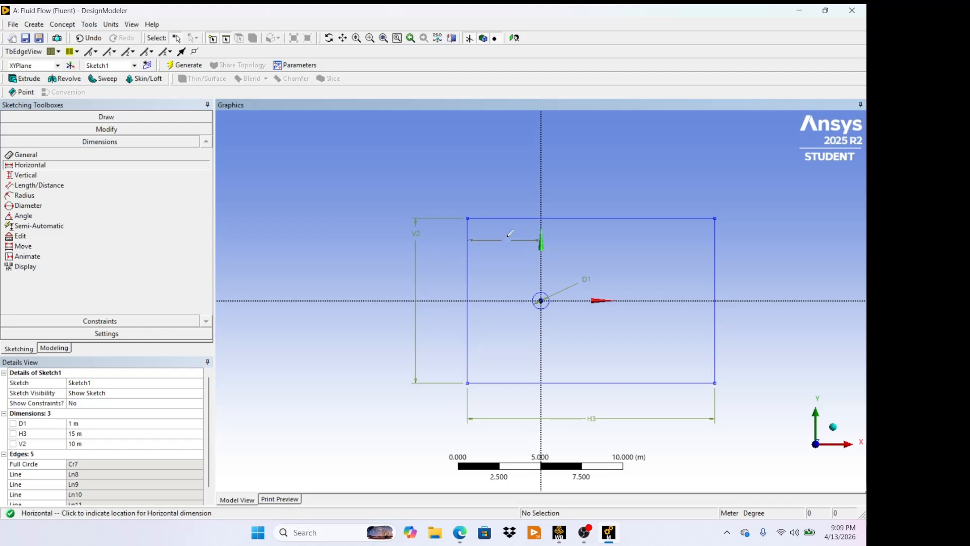
left_click(510, 233)
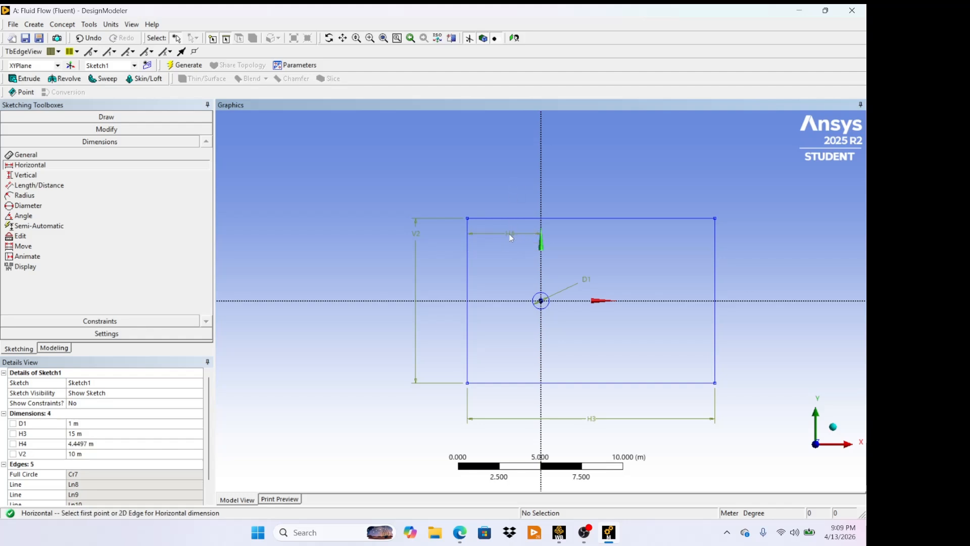
left_click(90, 443)
key("BackSpace")
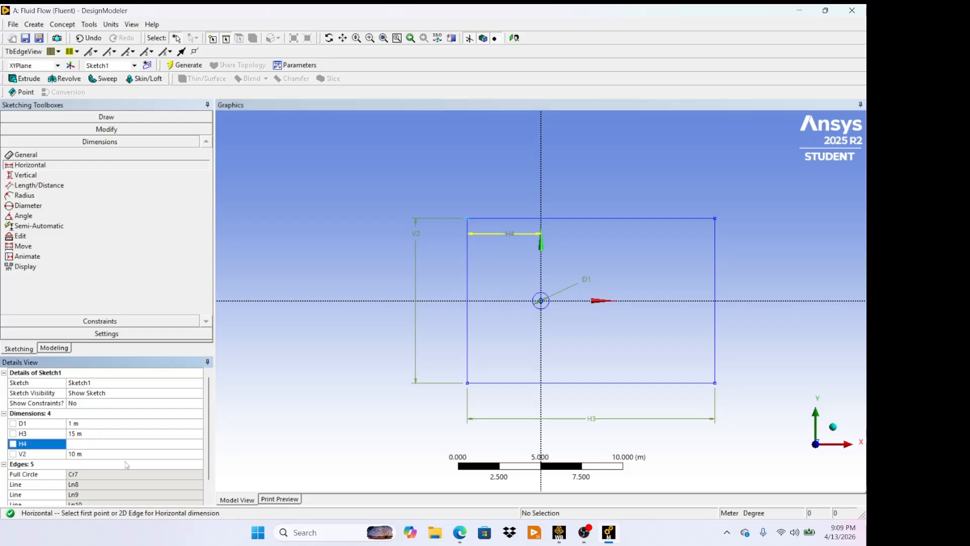
type("5")
key("Return")
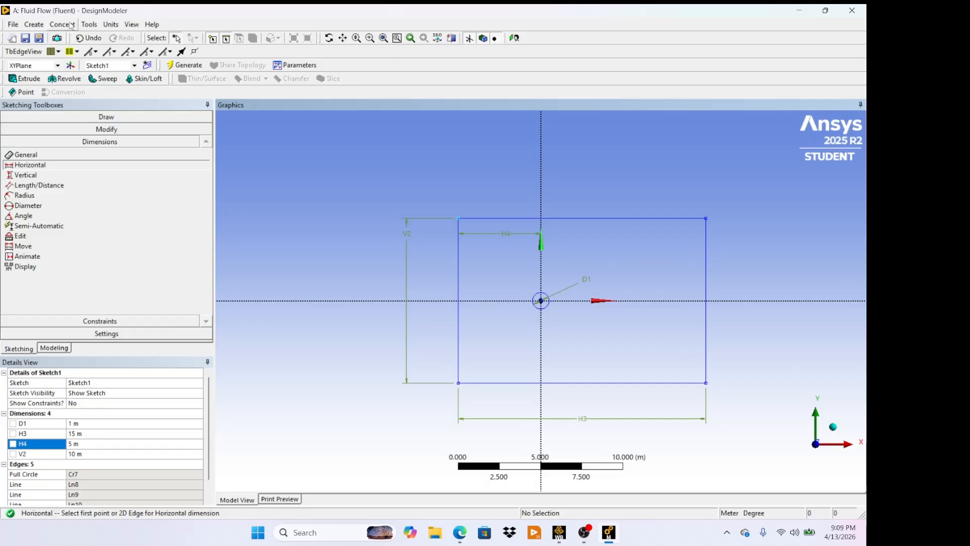
- Create a surface from Sketch1 using Surfaces From Sketches and generate it
left_click(54, 348)
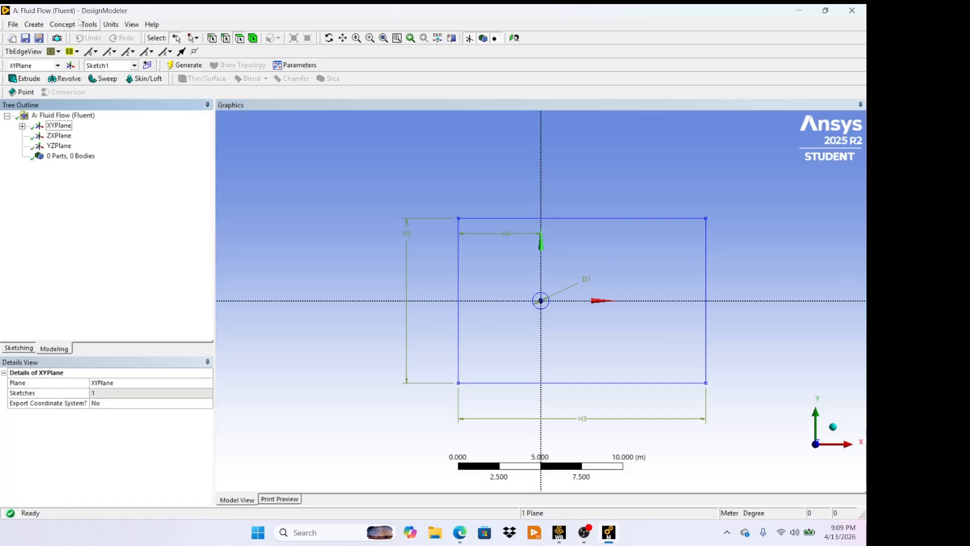
left_click(65, 25)
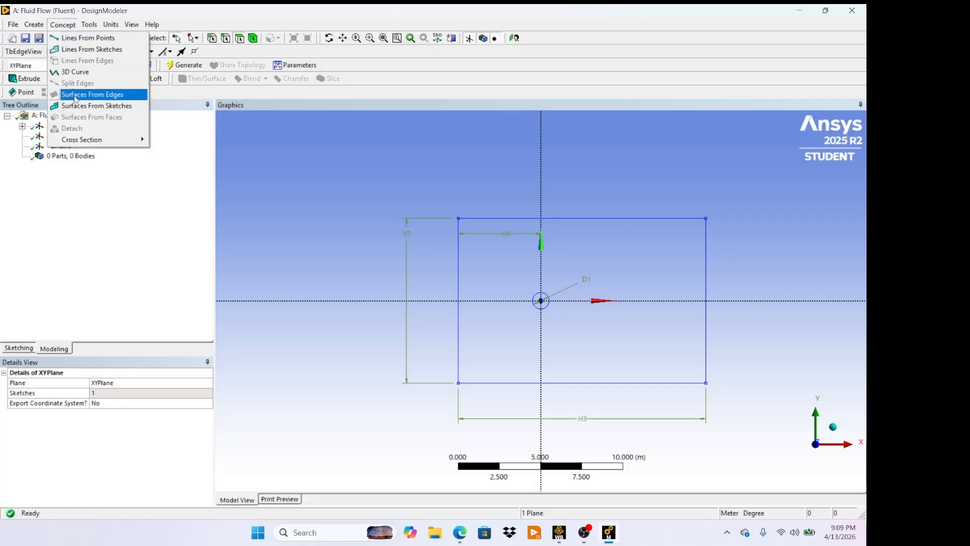
left_click(82, 106)
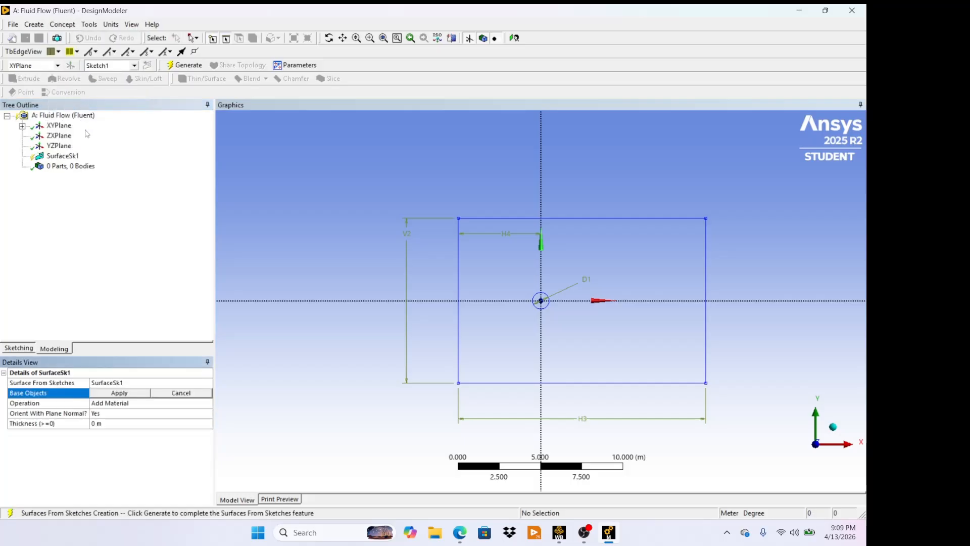
left_click(23, 125)
left_click(73, 136)
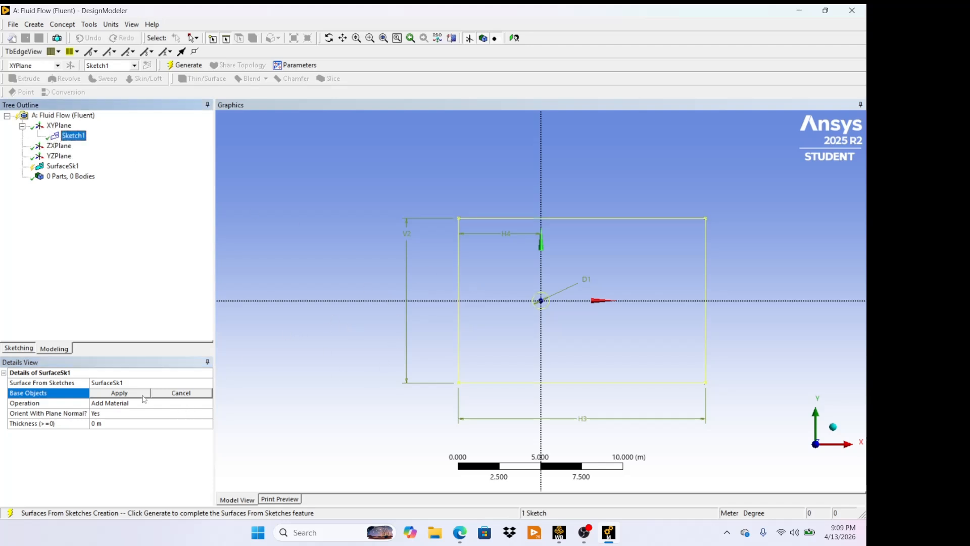
left_click(120, 393)
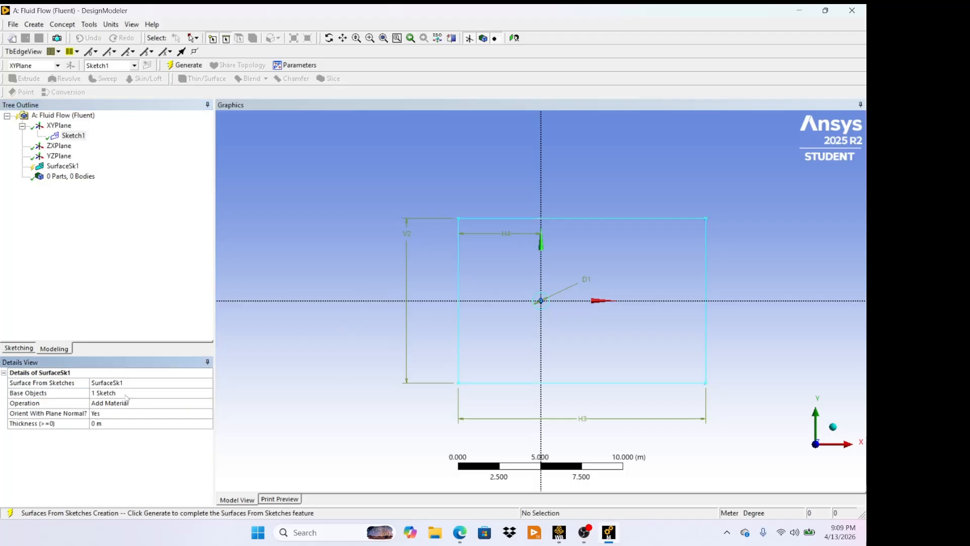
left_click(185, 65)
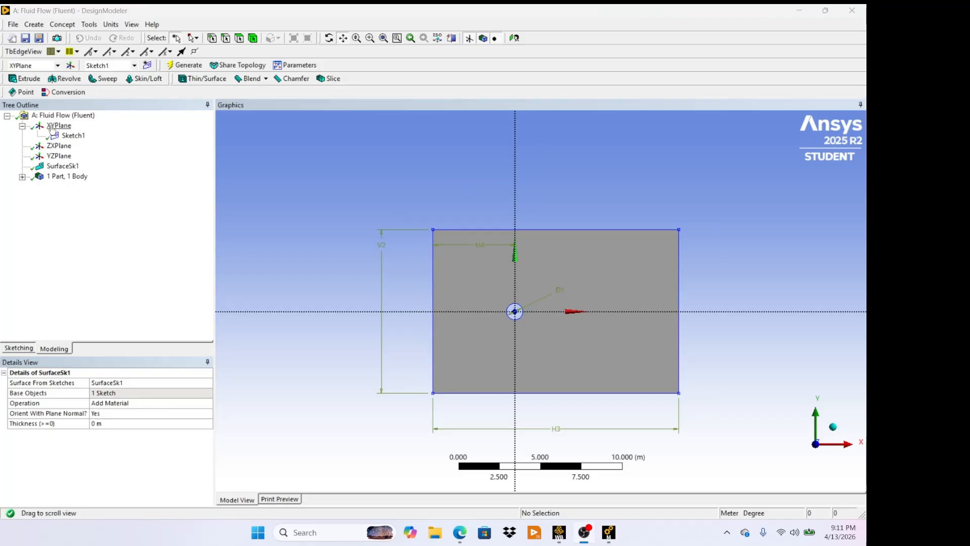
- Start a new sketch on the XYPlane and draw a small rectangle around the circle
left_click(54, 126)
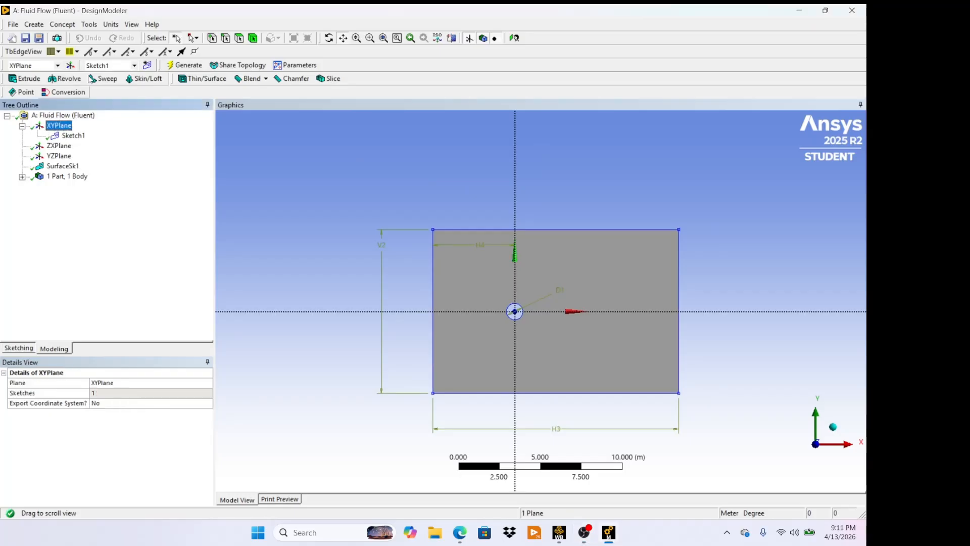
left_click(147, 65)
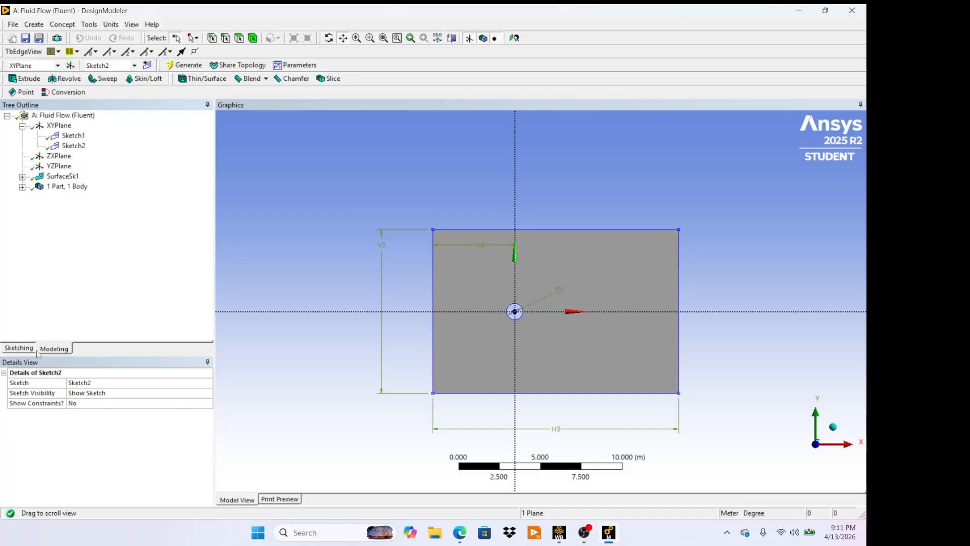
left_click(22, 351)
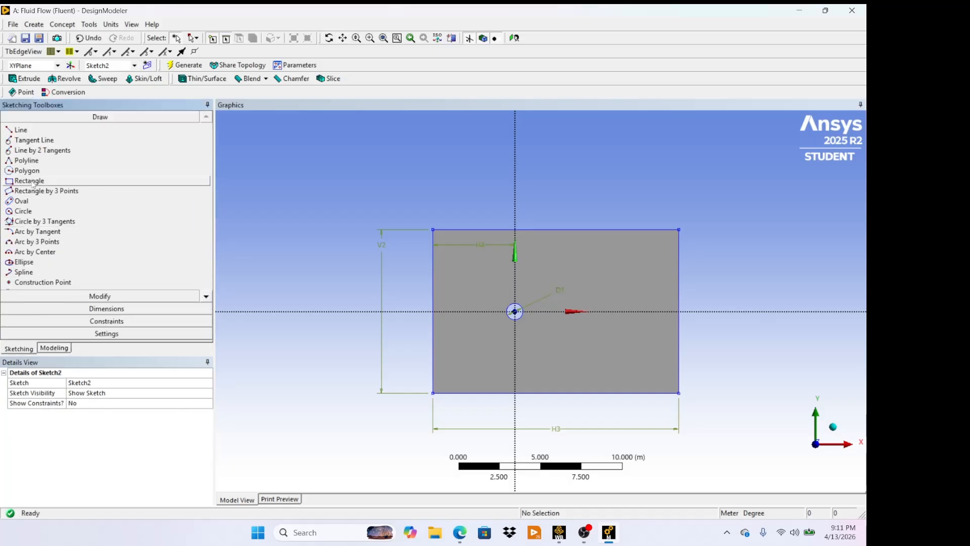
left_click(29, 181)
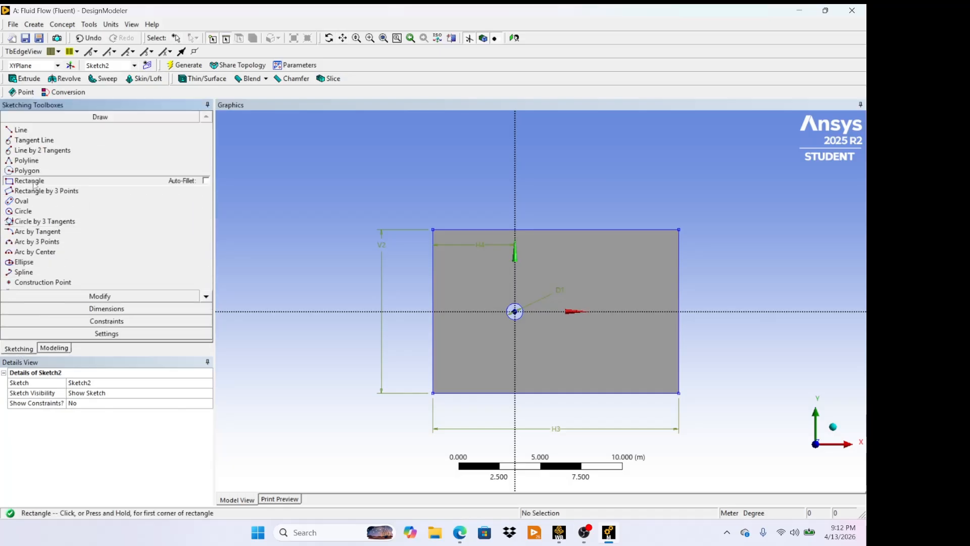
left_click(484, 282)
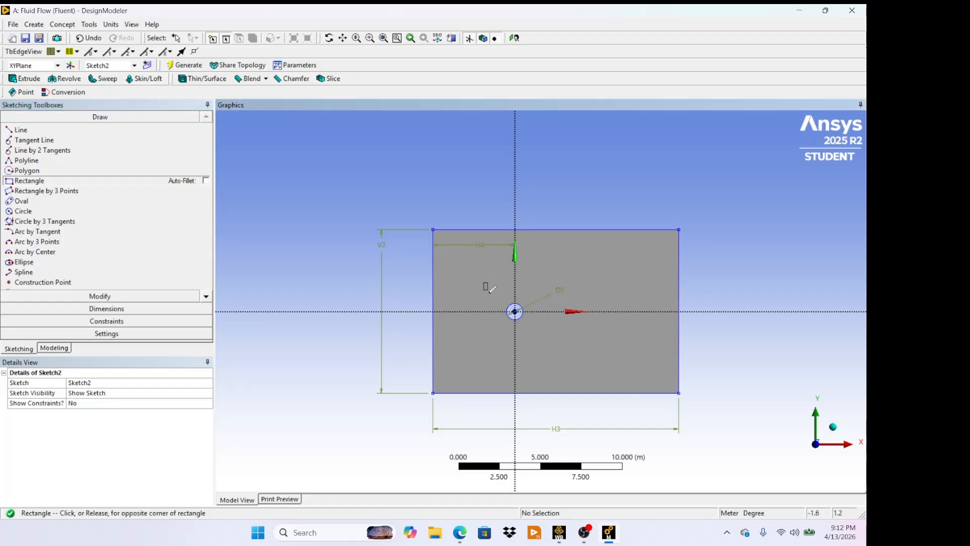
left_click(553, 338)
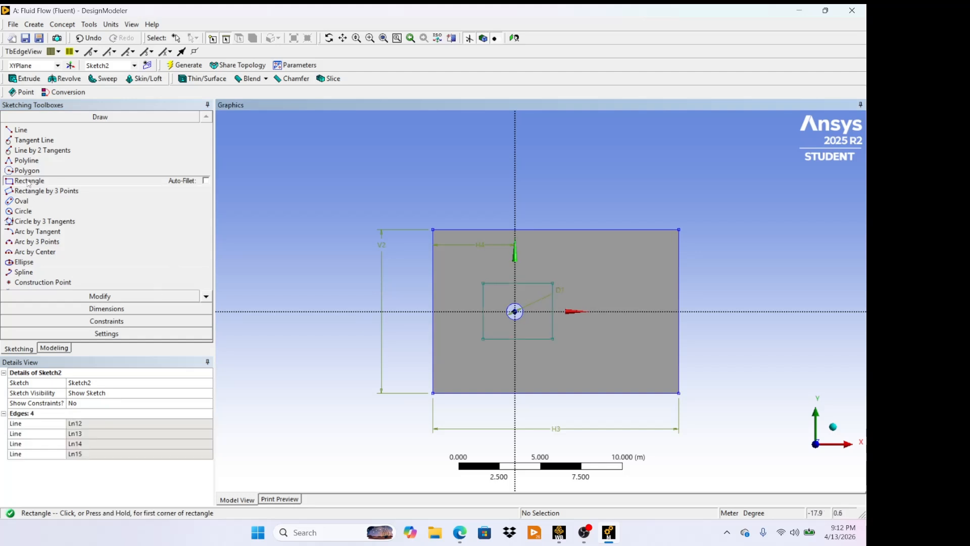
- Constrain the new rectangle's top and bottom edges to be symmetric about the horizontal axis
left_click(87, 321)
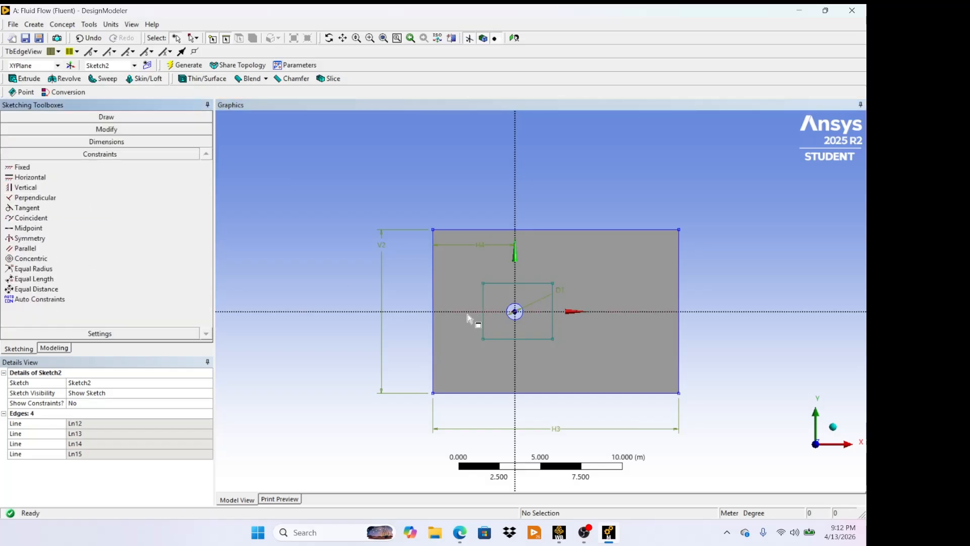
right_click_drag(473, 270, 586, 362)
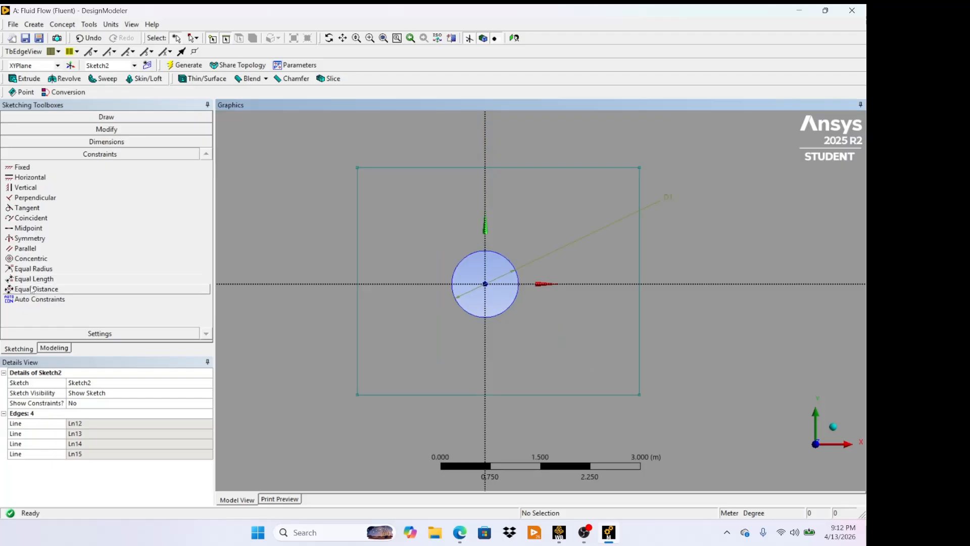
left_click(30, 238)
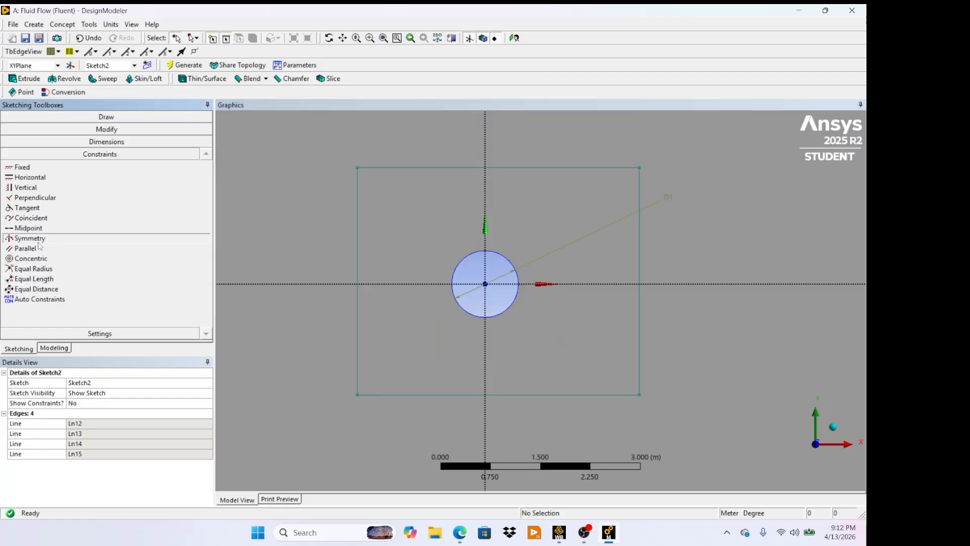
left_click(581, 287)
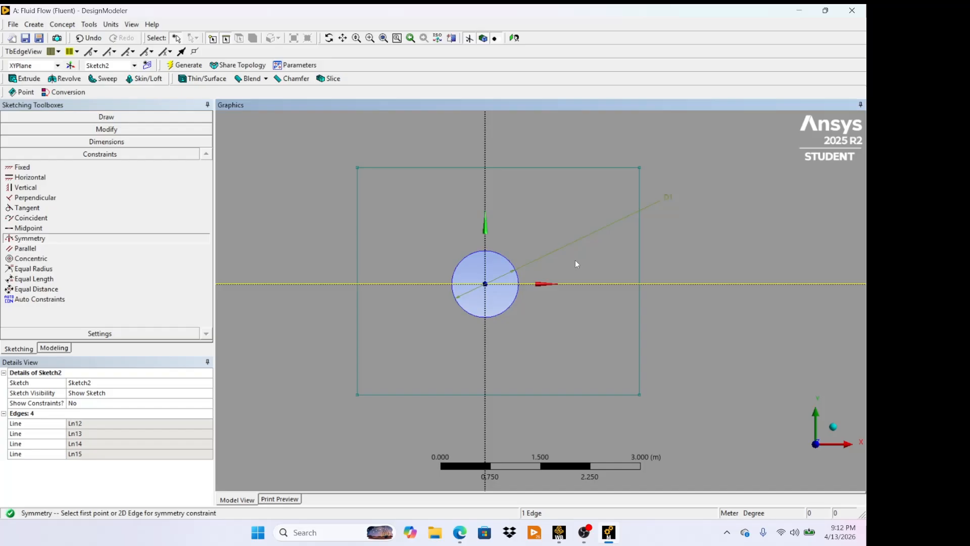
left_click(568, 168)
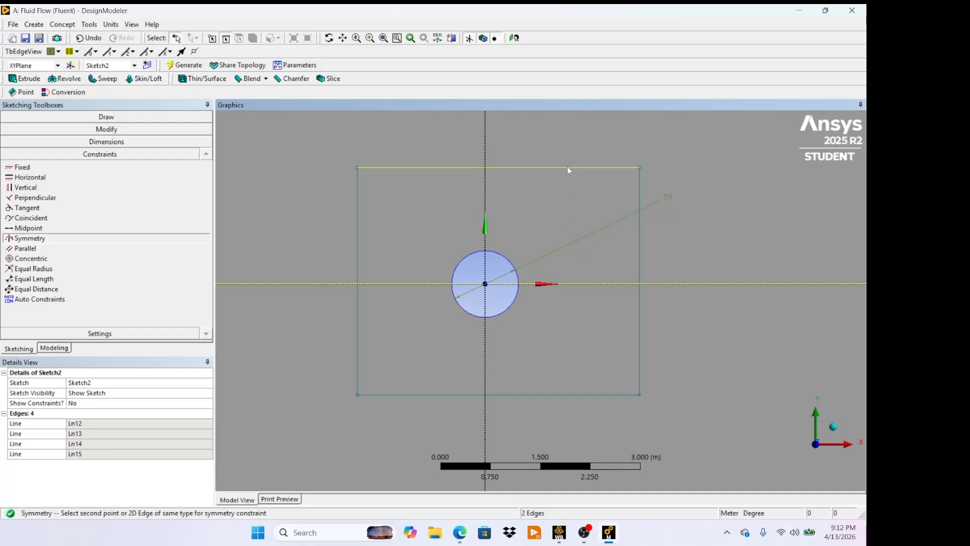
left_click(584, 395)
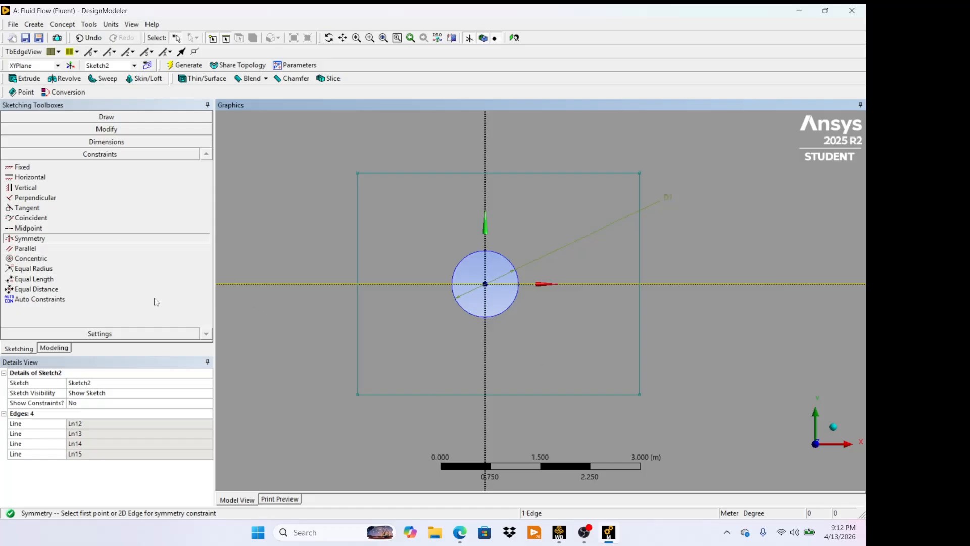
- Constrain the new rectangle's left and right edges to be symmetric about the vertical axis
left_click(107, 262)
left_click(90, 236)
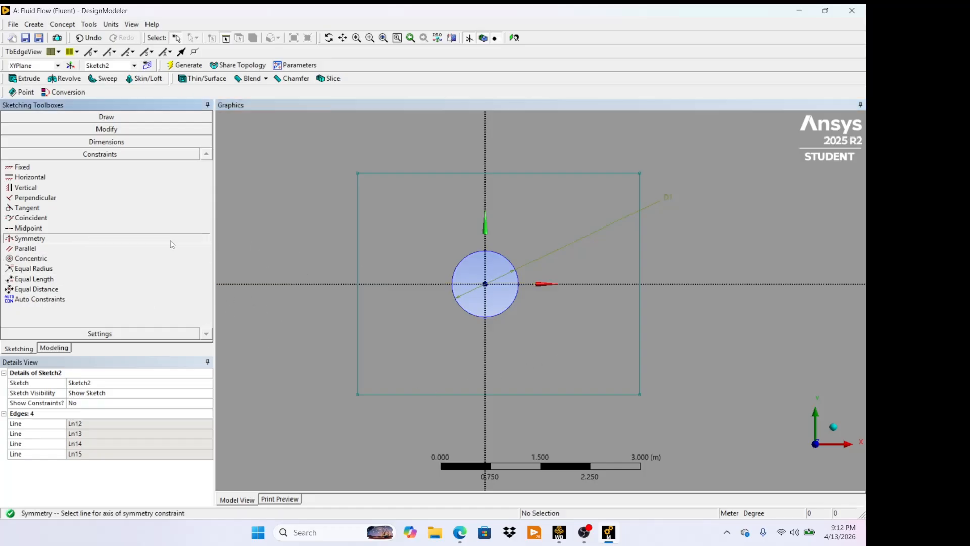
left_click(485, 262)
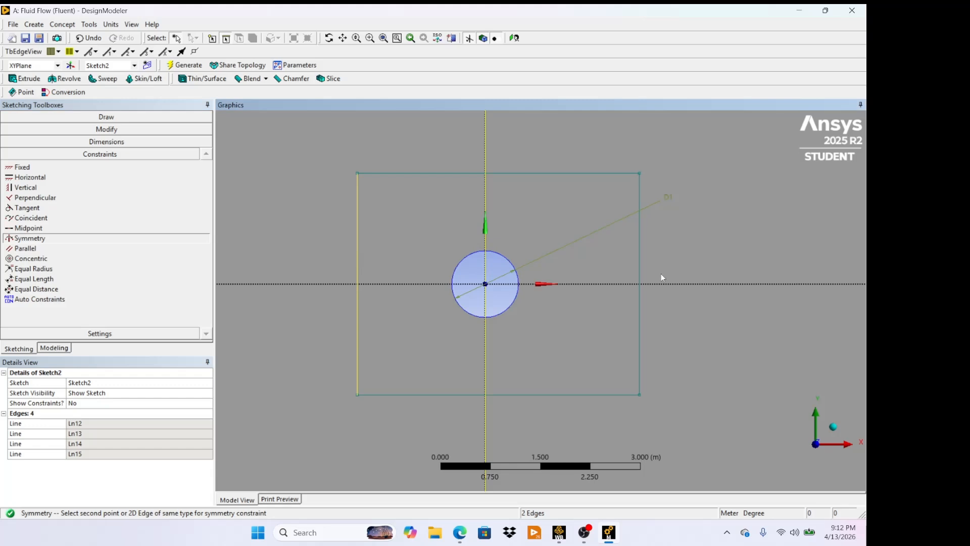
left_click(639, 273)
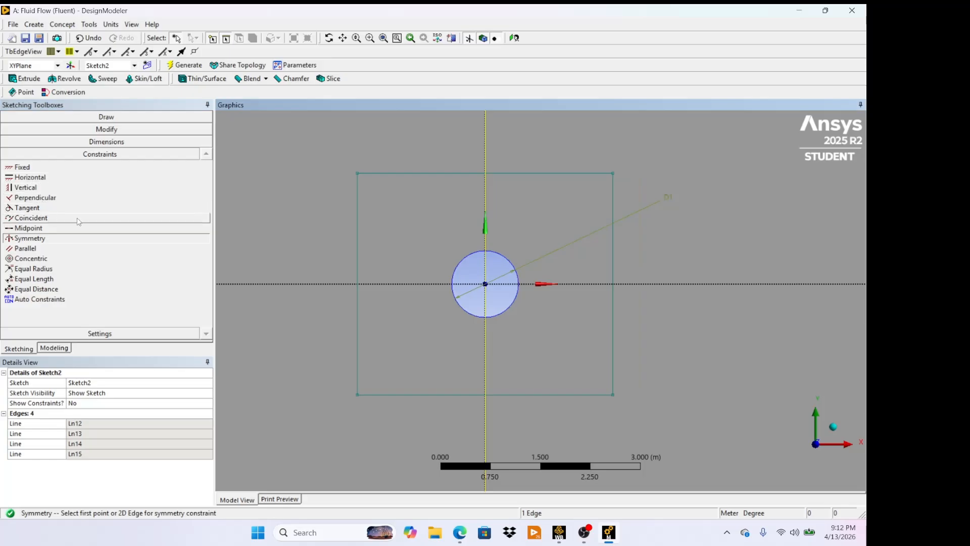
- Add general dimensions for the new rectangle's height and width
left_click(84, 142)
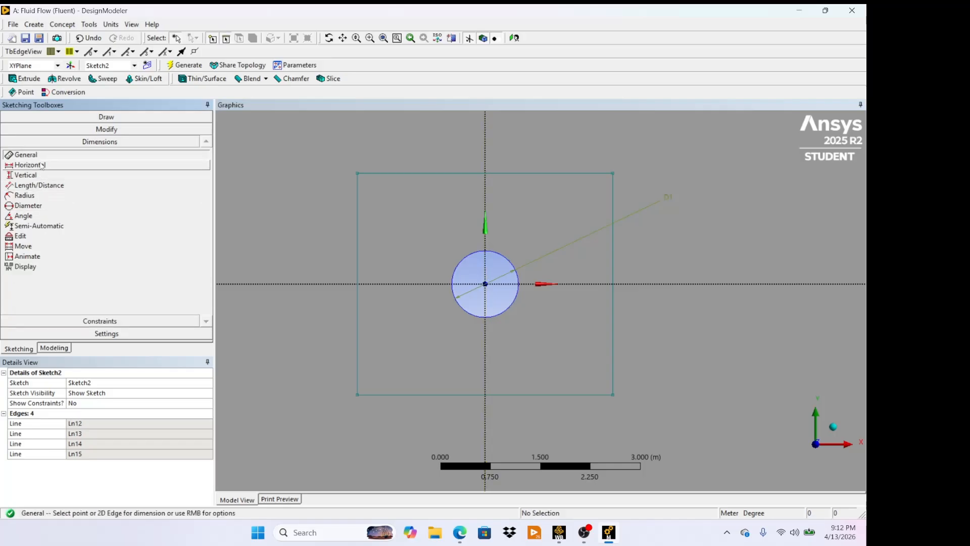
left_click(356, 243)
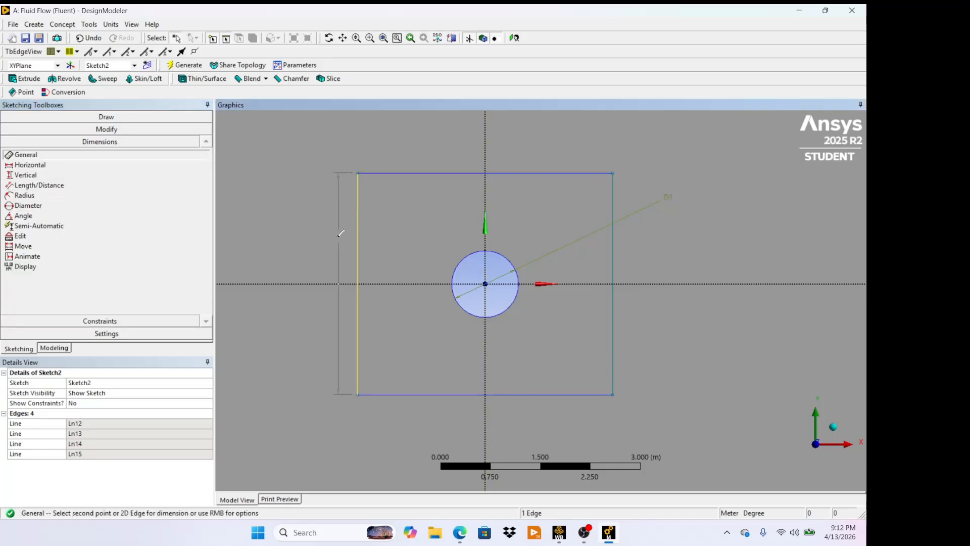
left_click(319, 233)
left_click(426, 174)
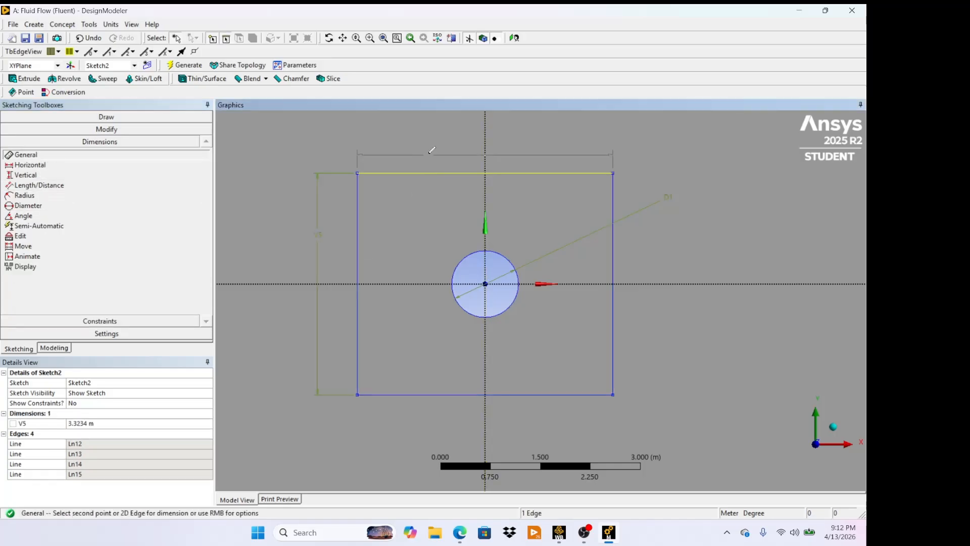
left_click(441, 130)
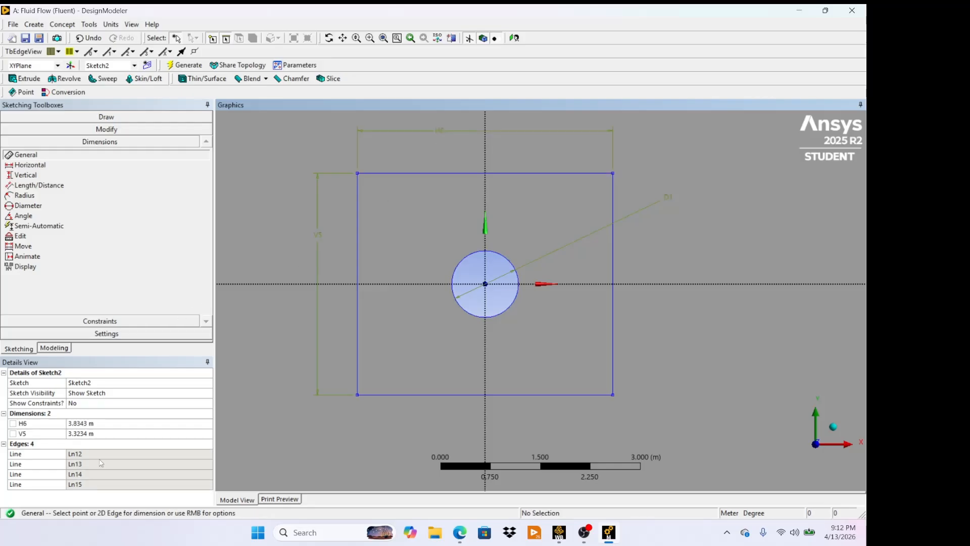
- Set the new rectangle's width and height both to 2 m
left_click(95, 422)
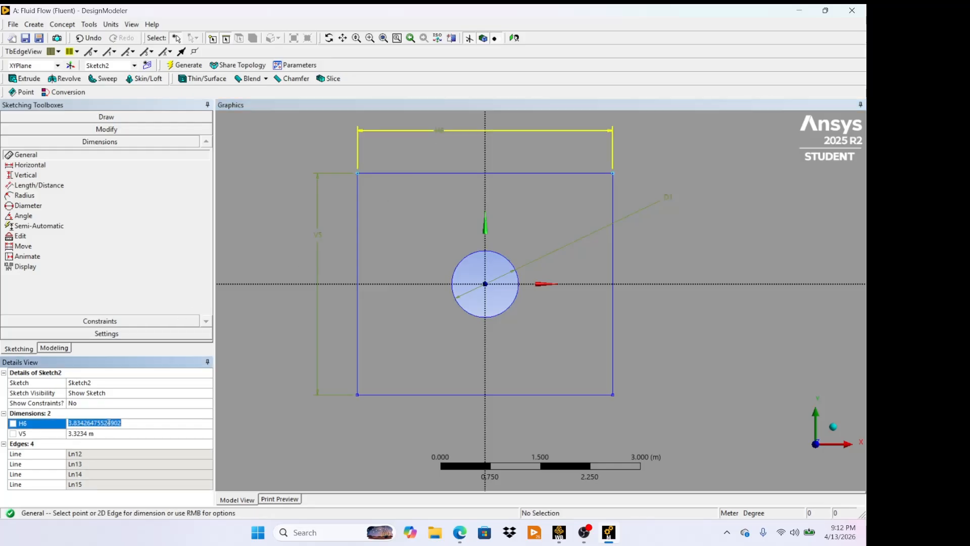
key("BackSpace")
left_click(103, 433)
key("BackSpace")
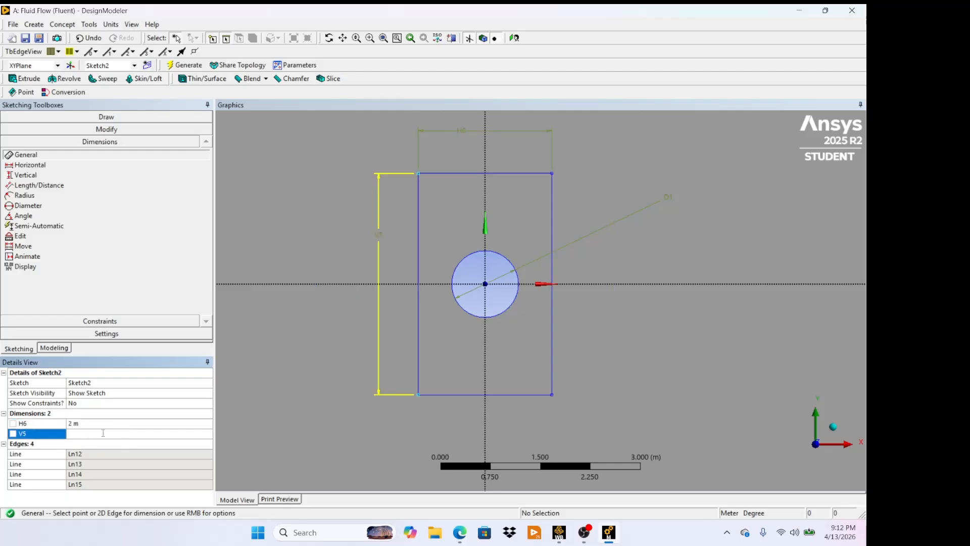
type("2m")
left_click(260, 373)
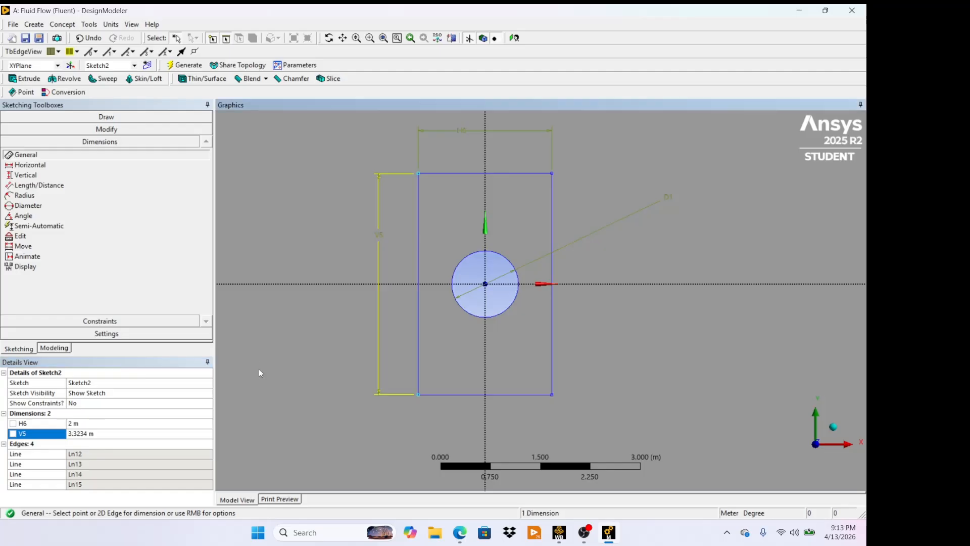
left_click(162, 431)
key("BackSpace")
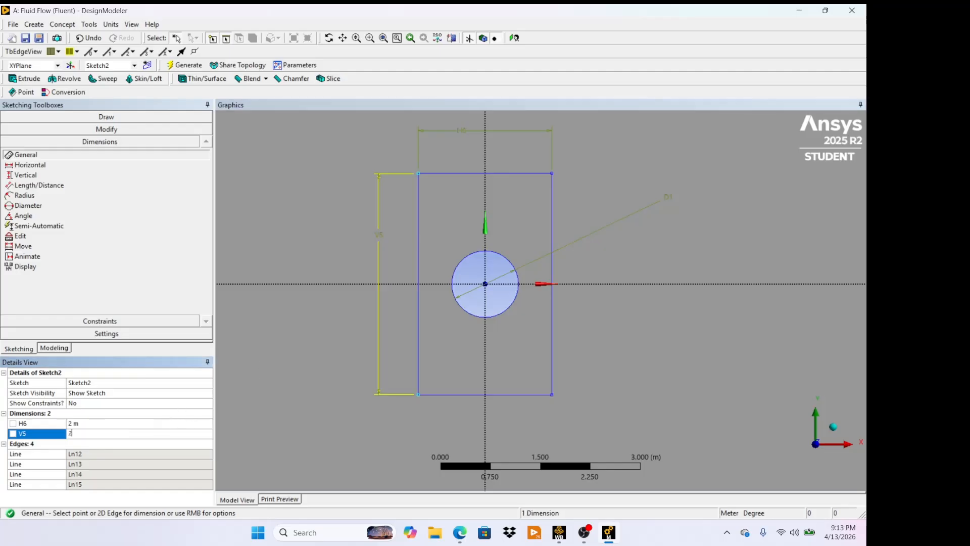
type("2 m")
key("Return")
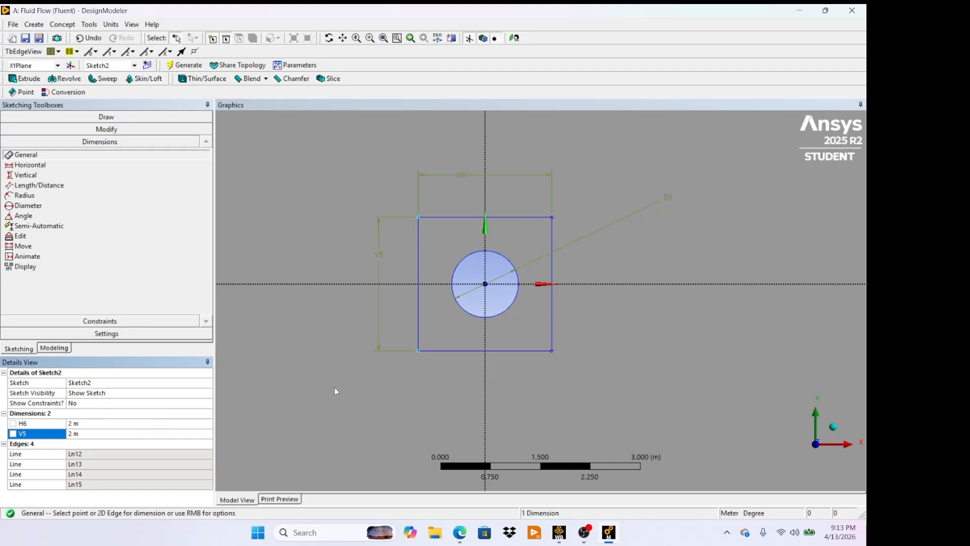
- Draw two vertical lines from the square's top corners upward past the domain's top edge
scroll(553, 253, "down", 5)
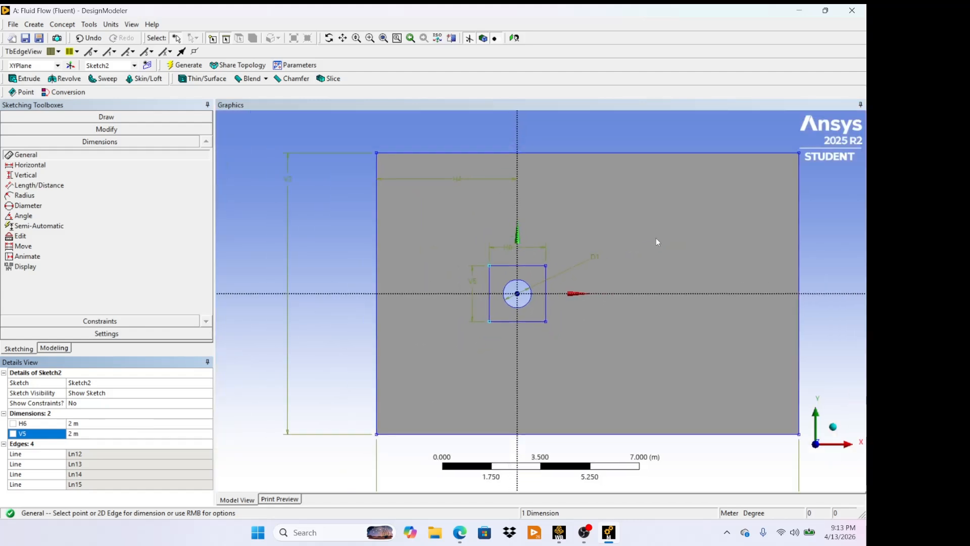
scroll(698, 233, "down", 1)
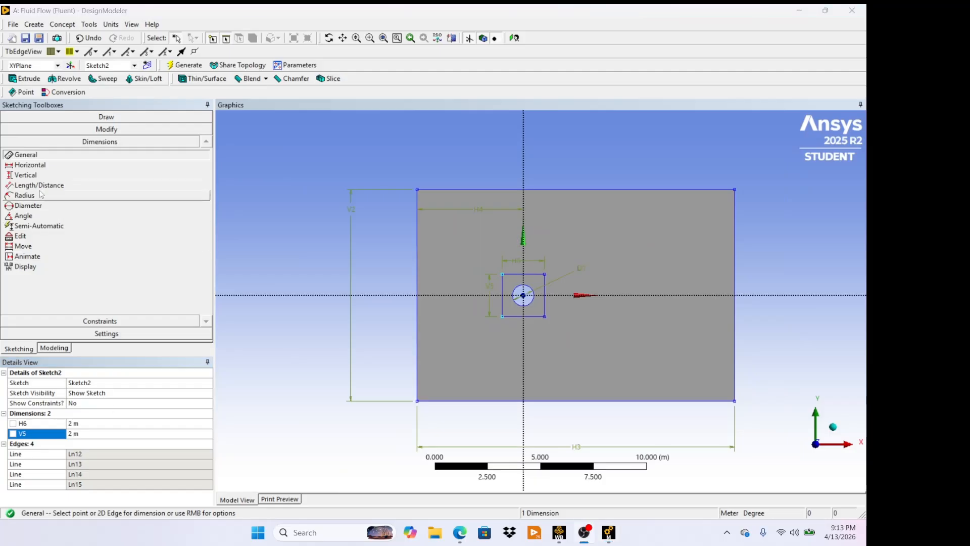
left_click(58, 117)
left_click(36, 132)
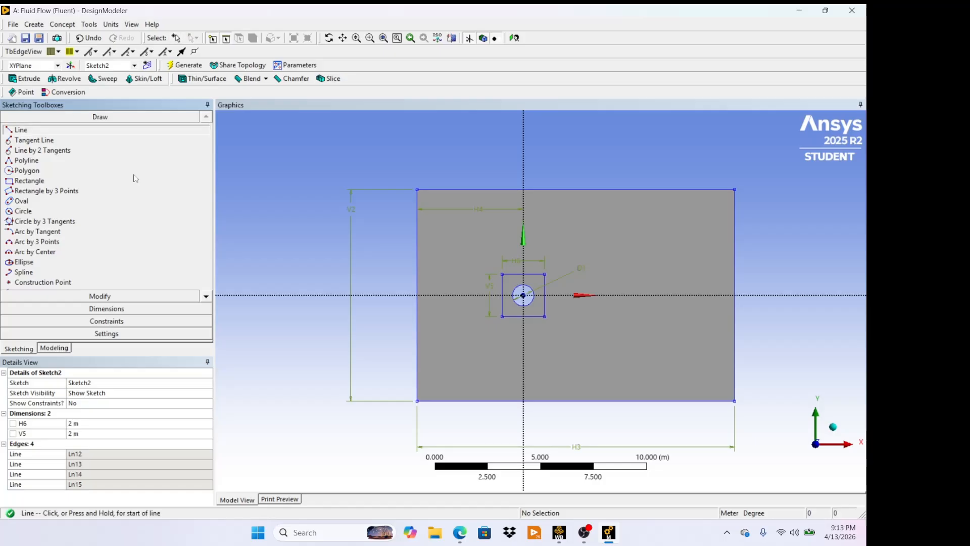
left_click(502, 273)
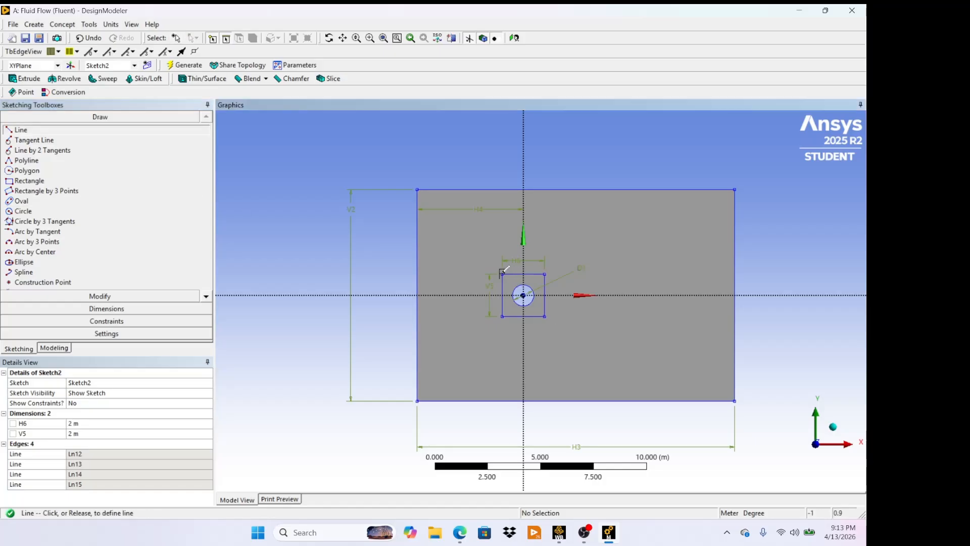
left_click(502, 143)
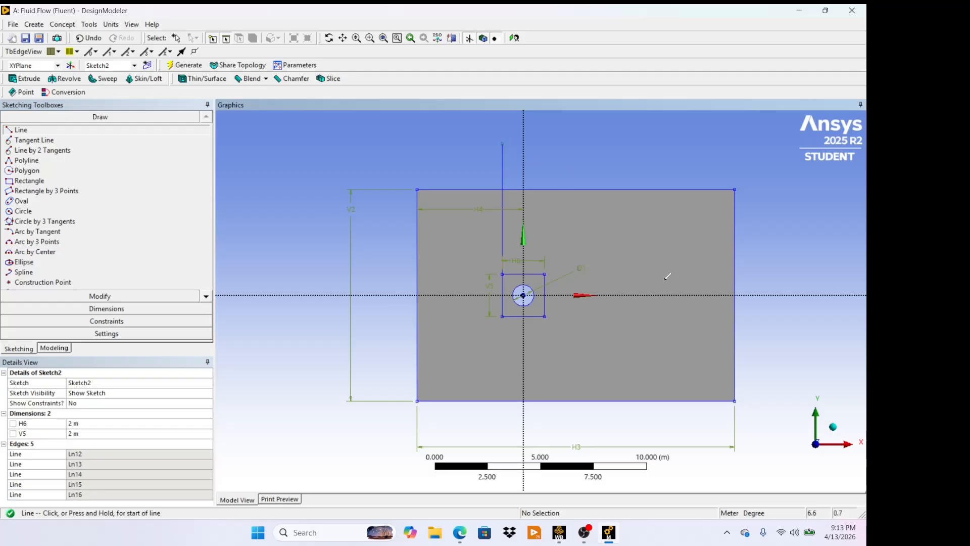
left_click(544, 274)
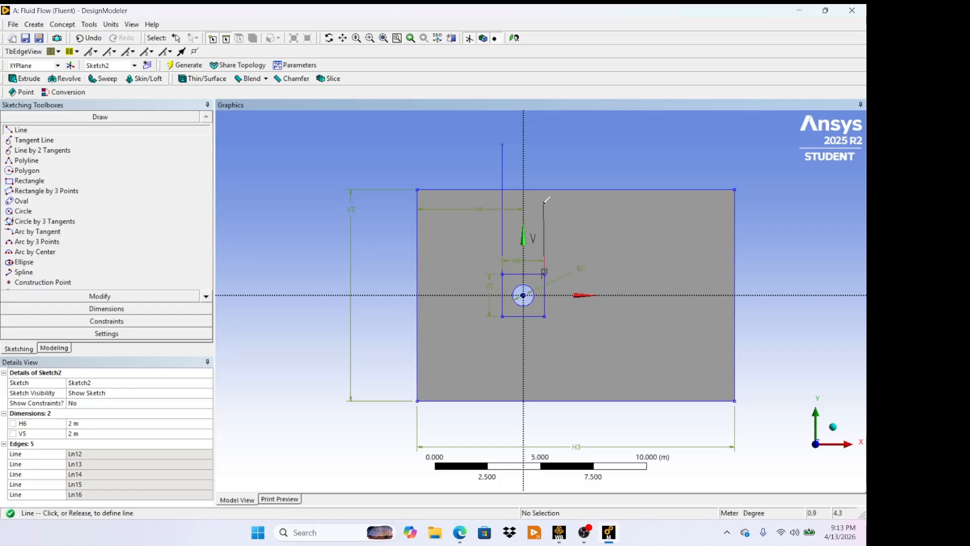
left_click(545, 143)
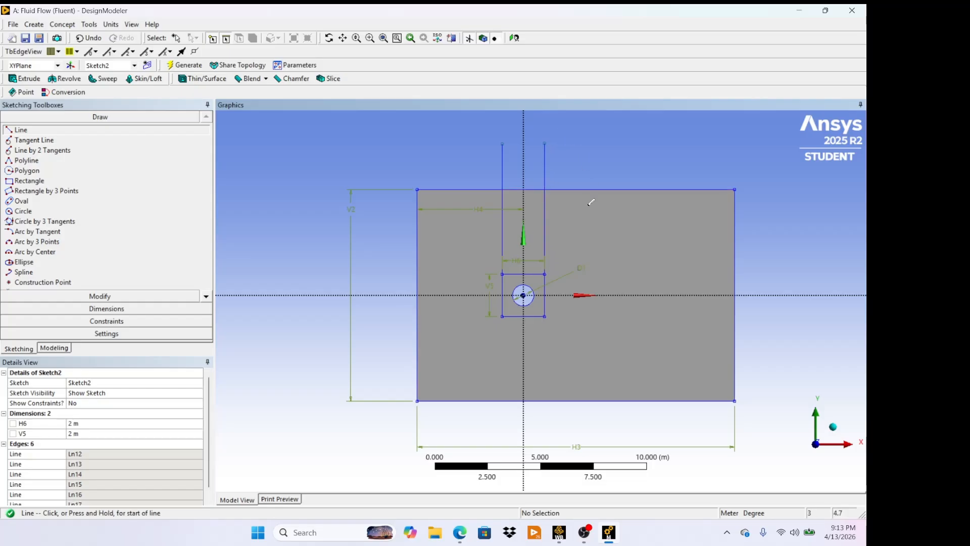
- Draw two horizontal lines from the square's right corners rightward past the domain's right edge
left_click(545, 316)
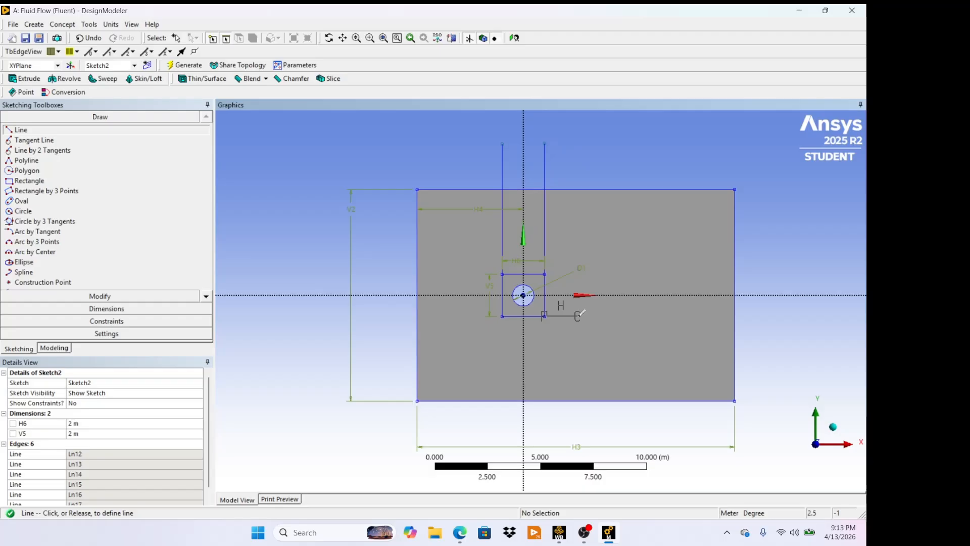
left_click(784, 314)
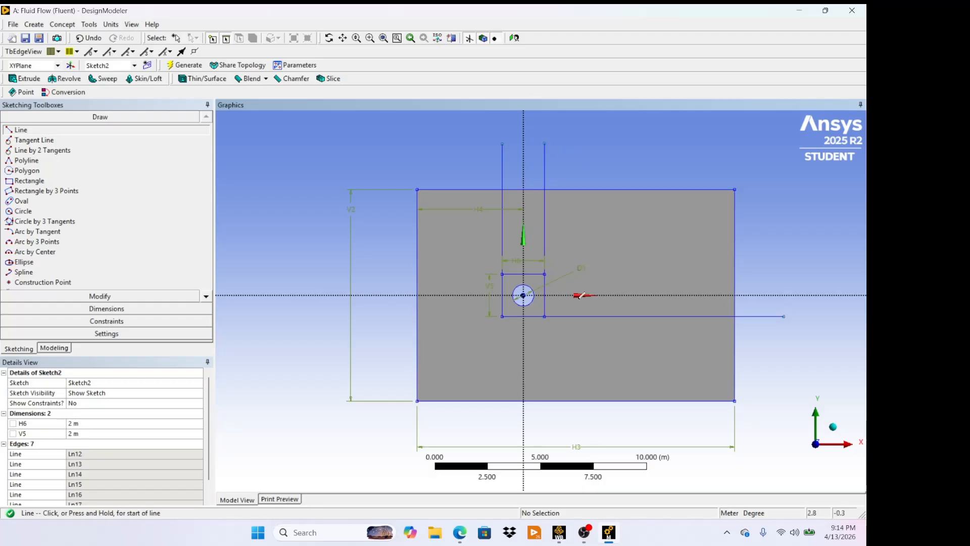
left_click(545, 273)
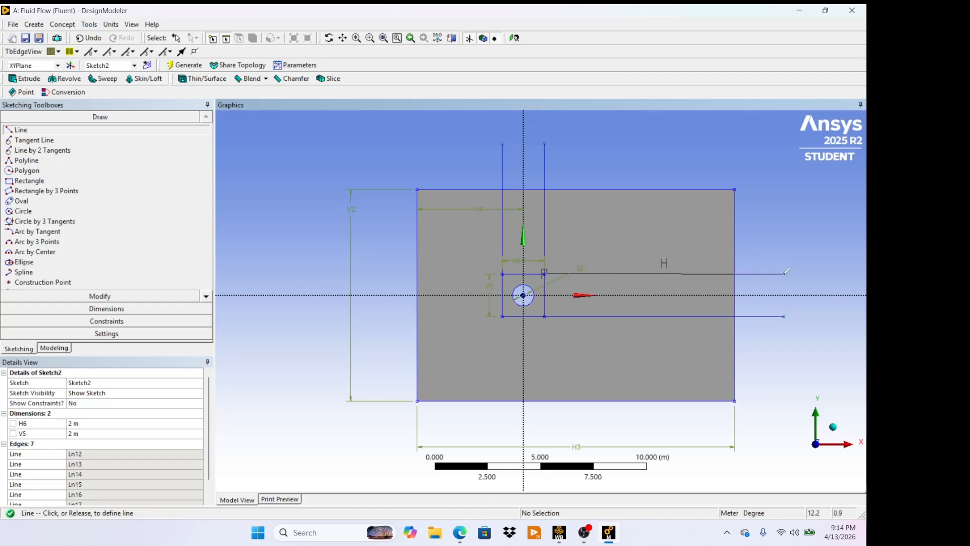
left_click(785, 273)
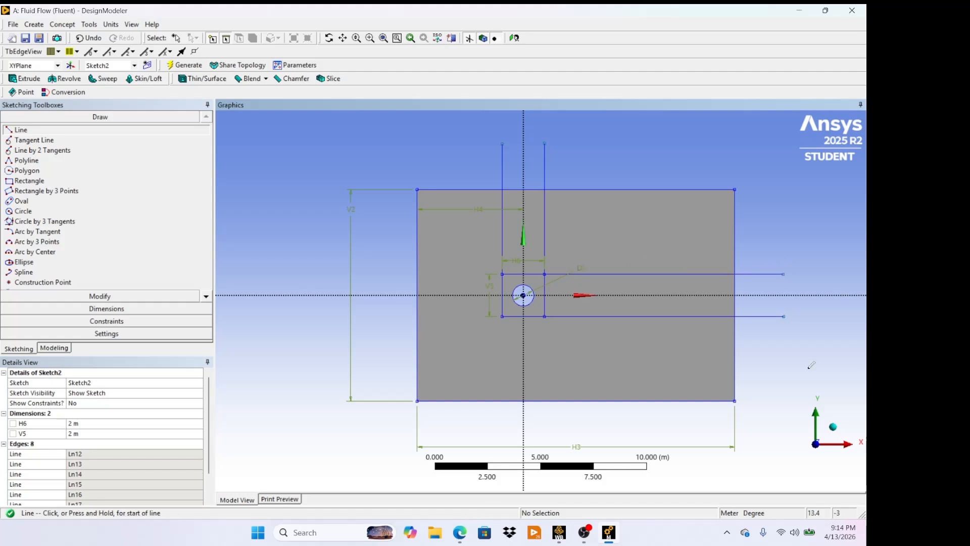
- Draw two vertical lines from the square's bottom corners downward past the domain's bottom edge
left_click(502, 317)
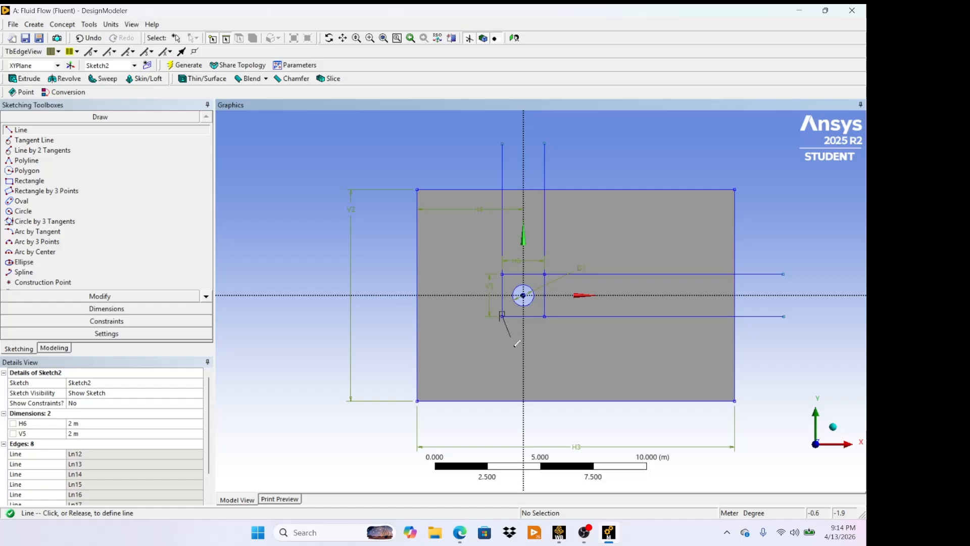
left_click(502, 442)
left_click(544, 316)
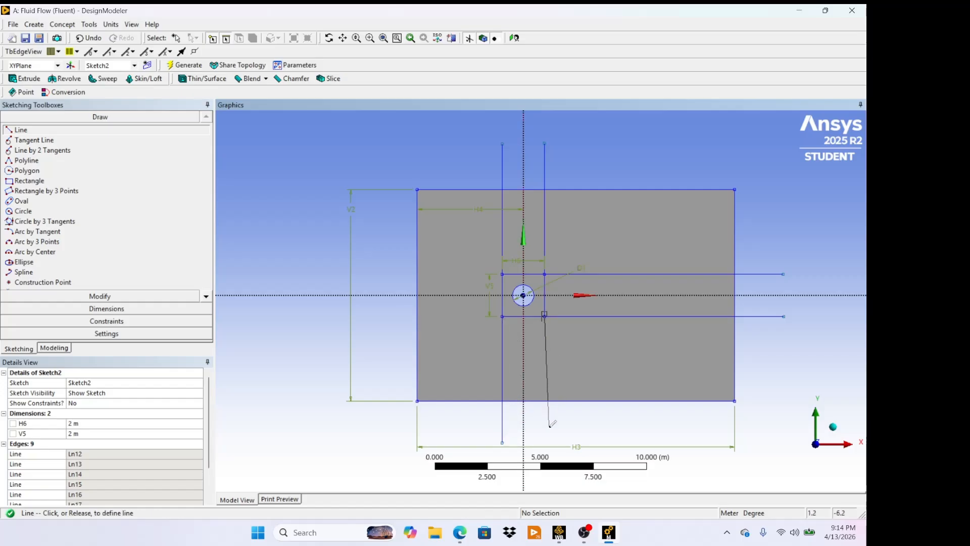
left_click(544, 441)
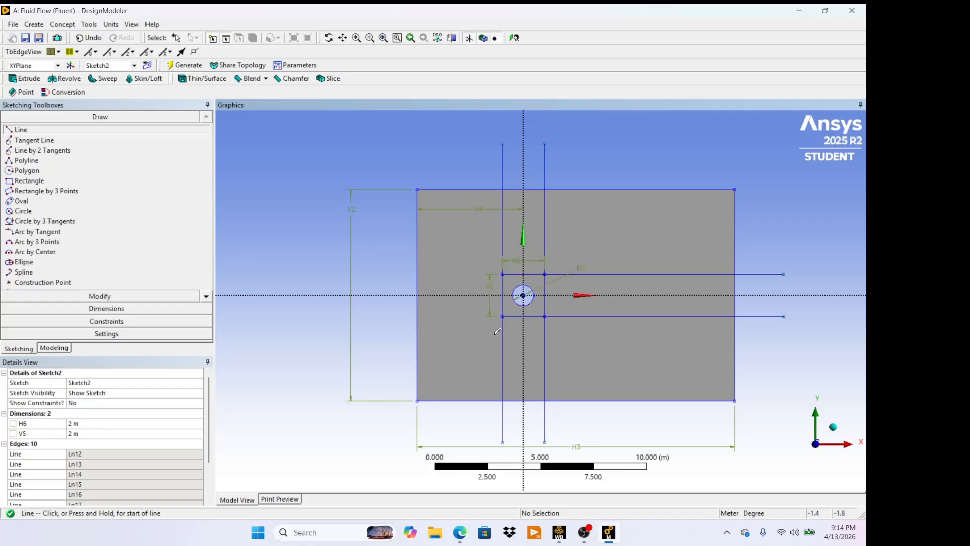
- Draw two horizontal lines from the square's left corners leftward past the domain's left edge
left_click(502, 316)
left_click(392, 316)
left_click(502, 273)
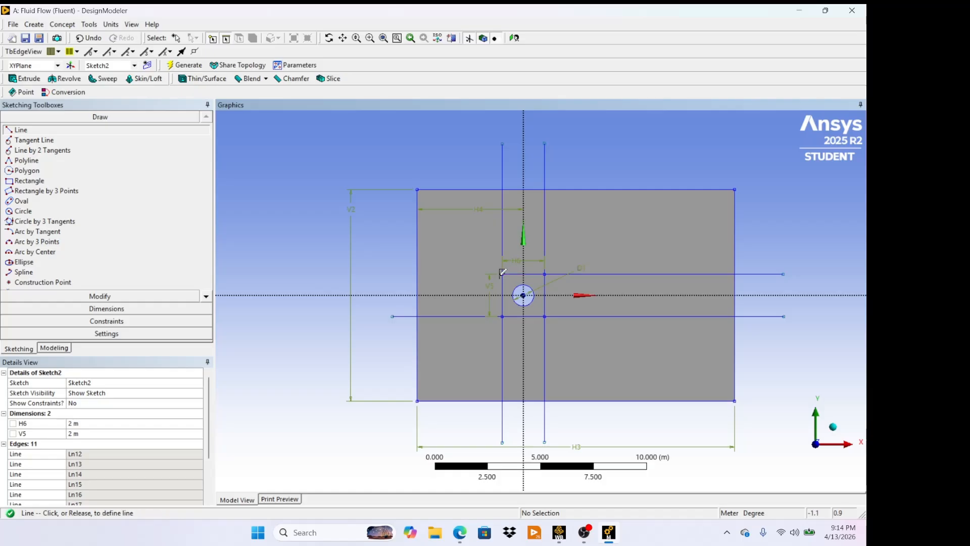
left_click(391, 273)
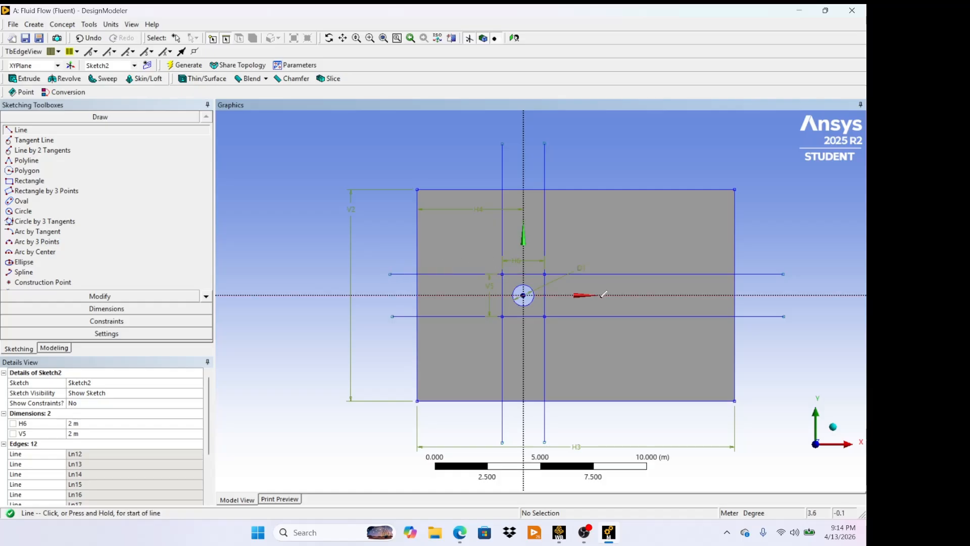
- Draw both diagonals of the square, corner to corner, through the circle
left_click(502, 273)
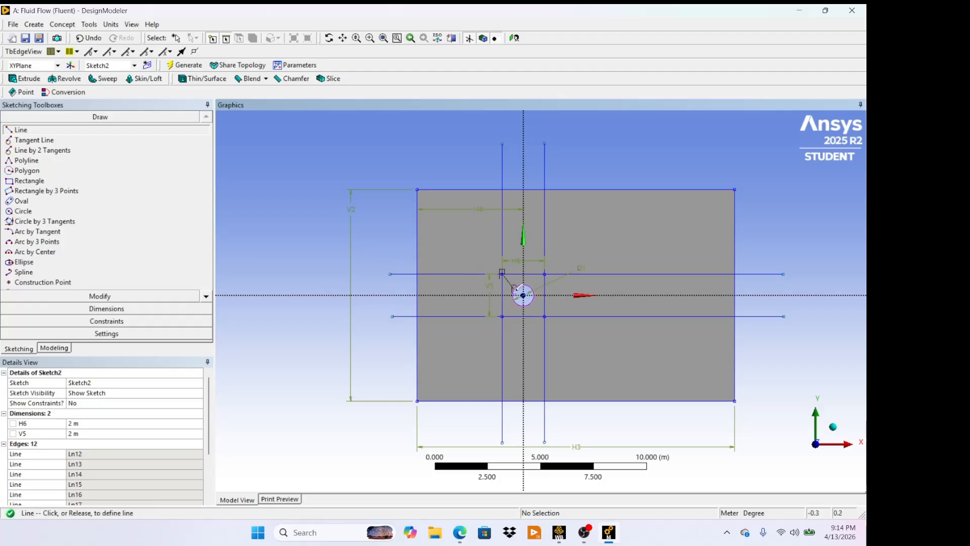
left_click(544, 315)
left_click(544, 274)
left_click(501, 316)
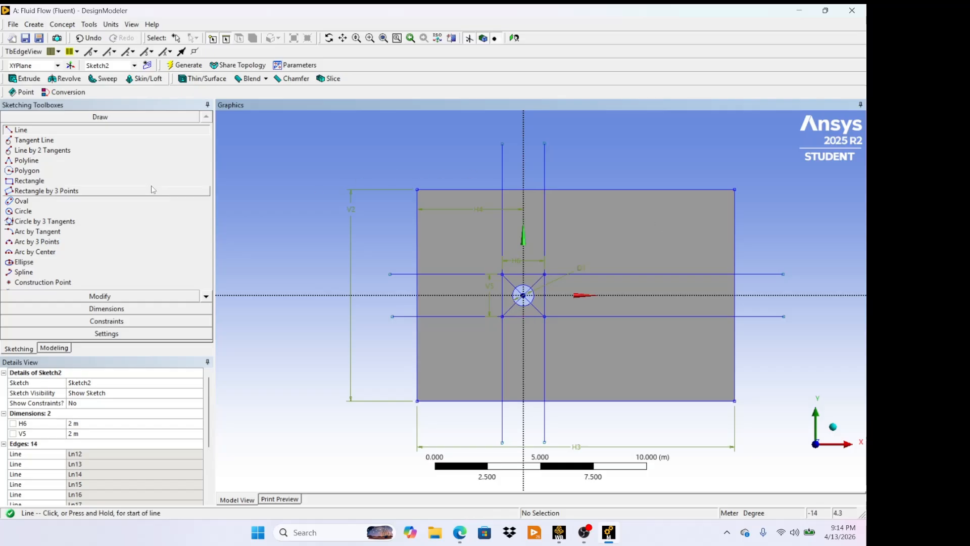
- Trim the overhanging ends of the eight partition lines outside the domain rectangle
left_click(118, 296)
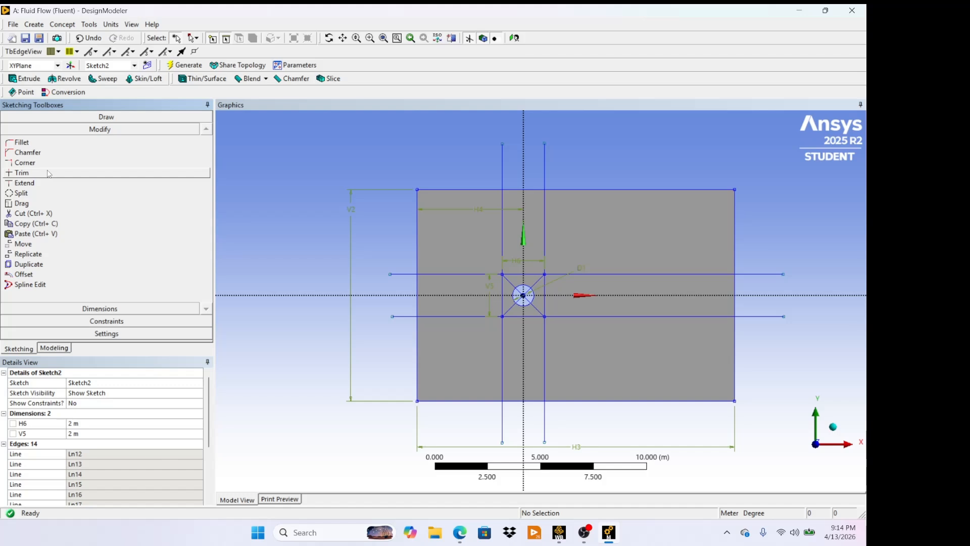
left_click(49, 173)
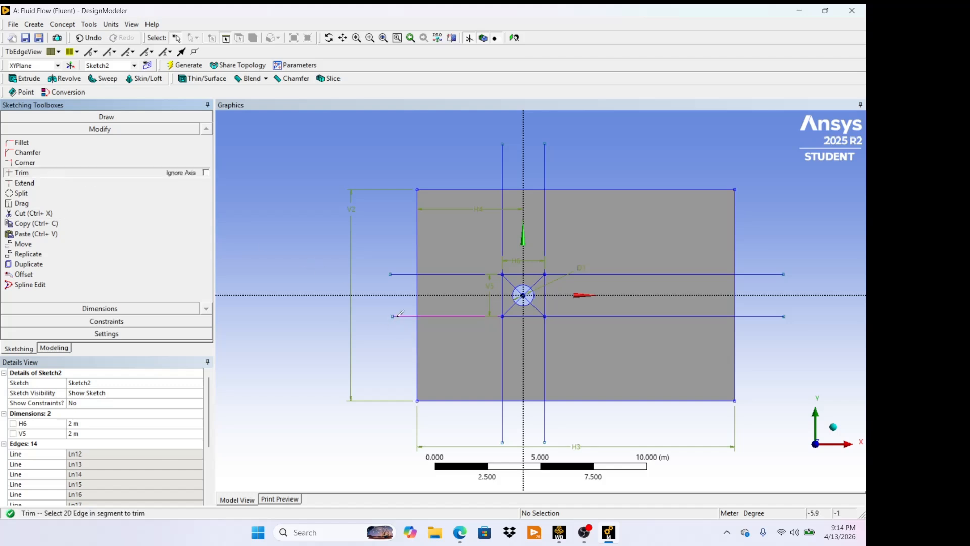
left_click(402, 274)
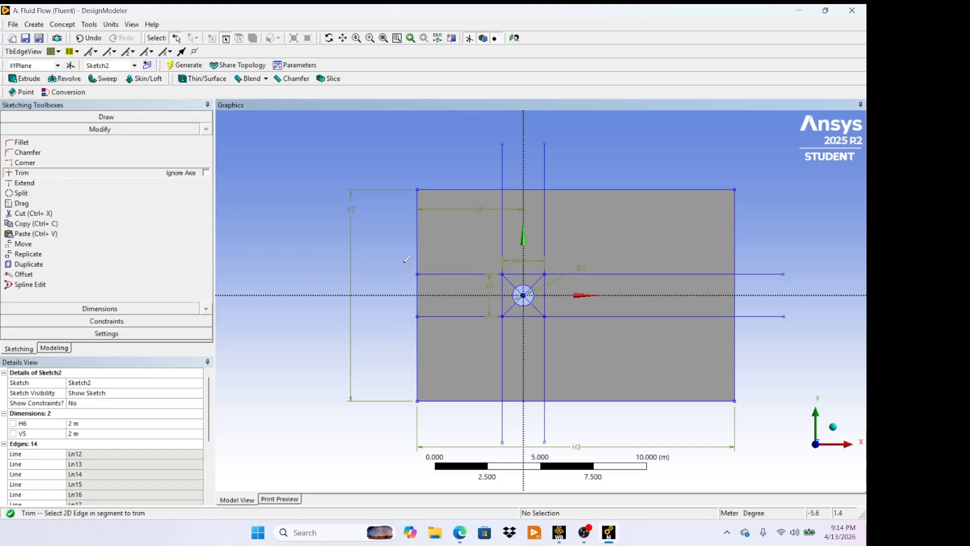
left_click(502, 164)
left_click(545, 165)
left_click(766, 274)
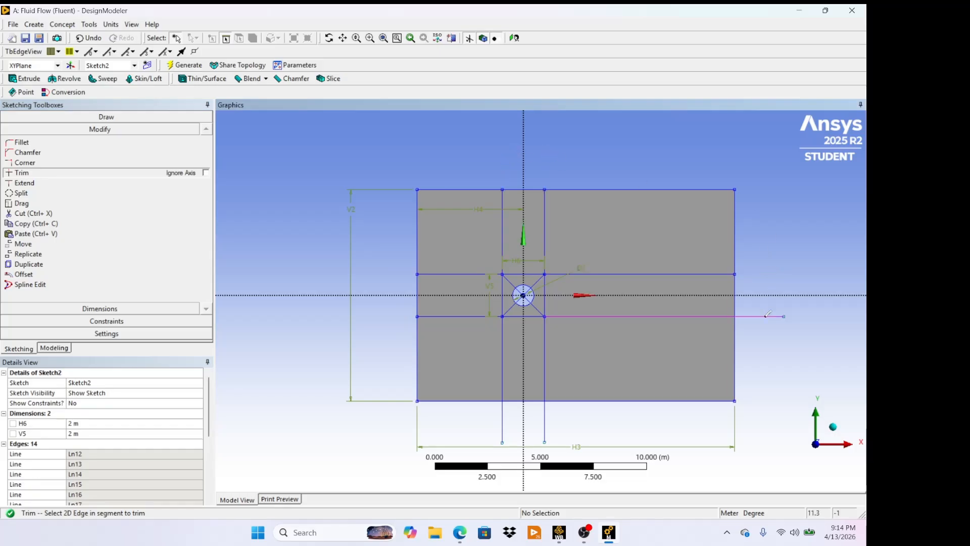
left_click(764, 317)
left_click(546, 421)
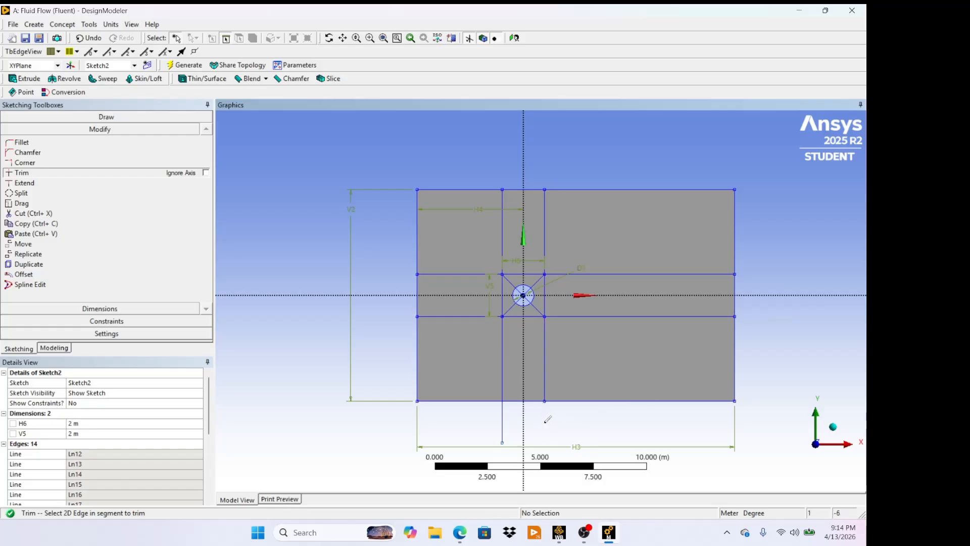
left_click(503, 419)
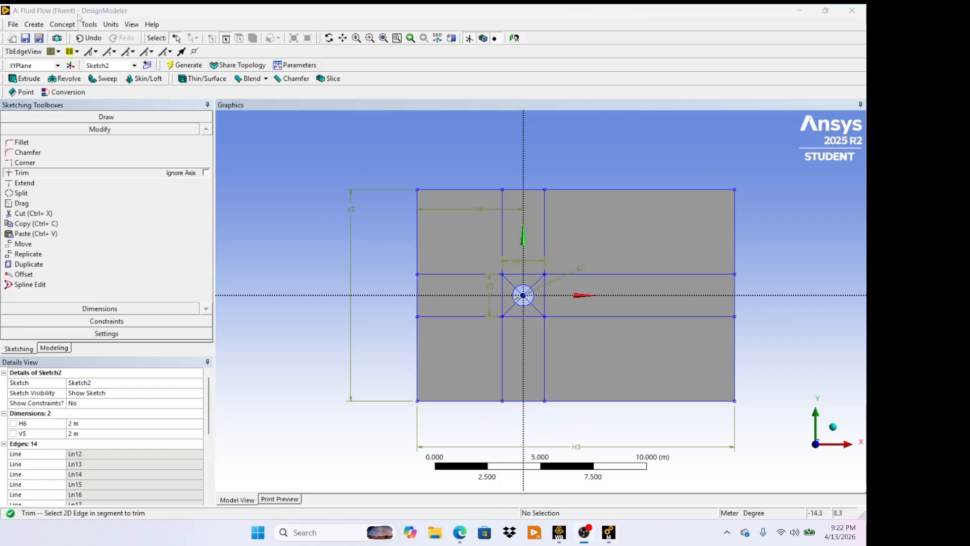
- Start a Face Split and apply the whole domain face as the target face
left_click(90, 25)
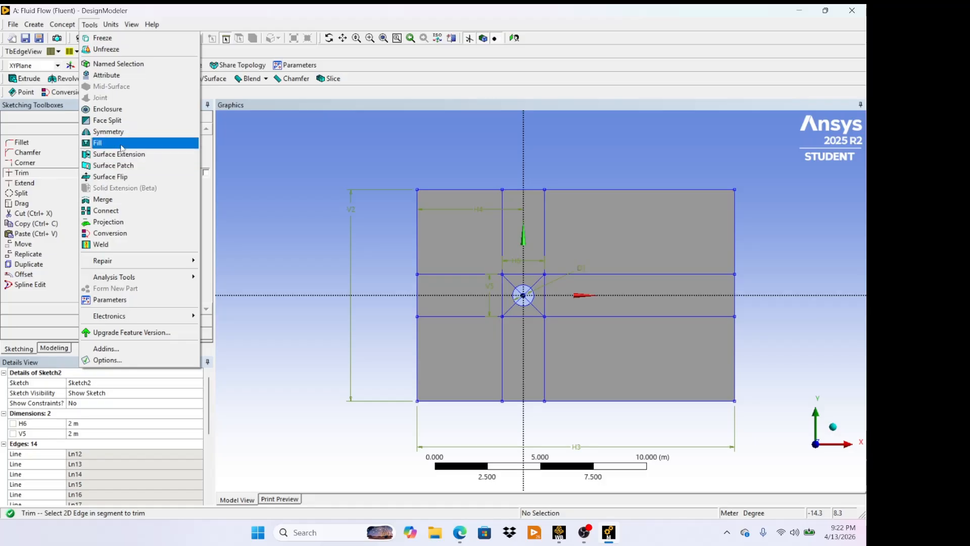
left_click(131, 122)
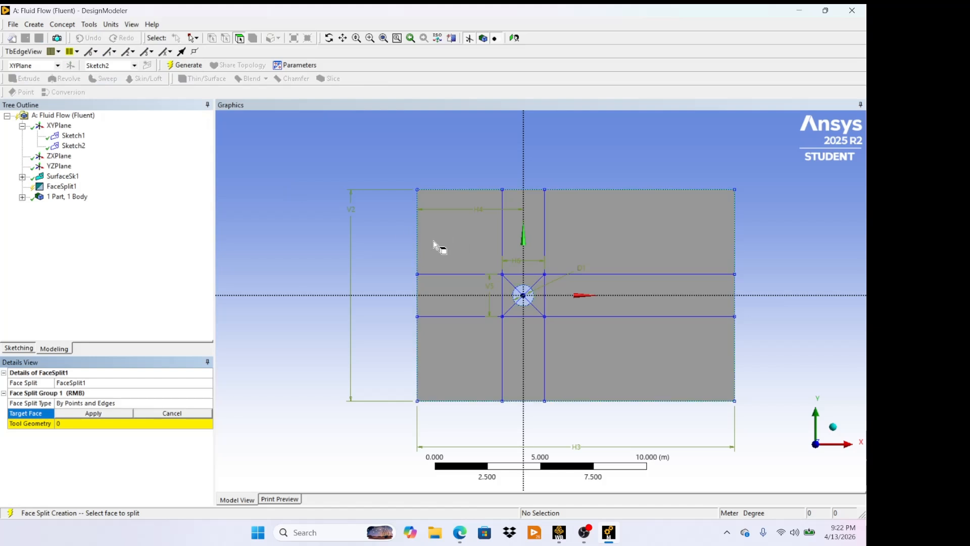
left_click(611, 231)
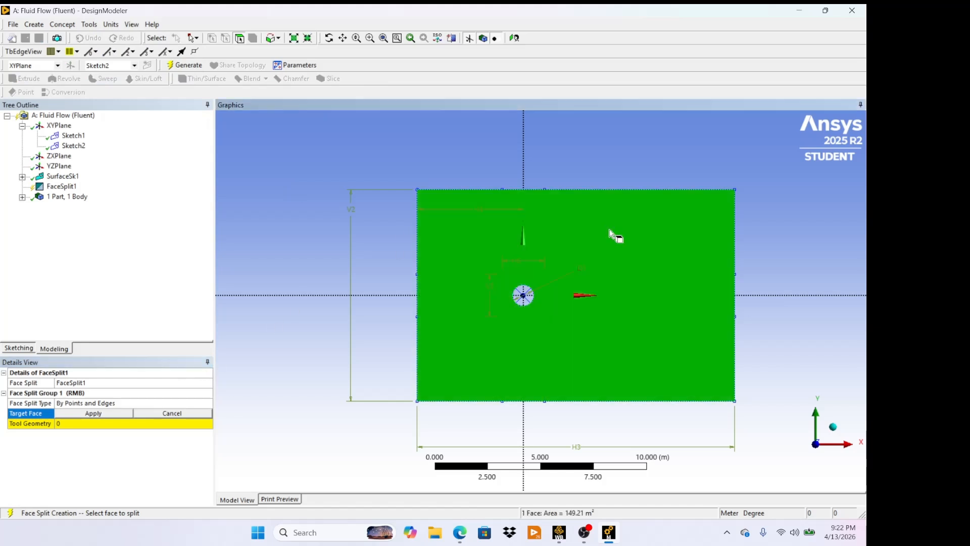
left_click(93, 413)
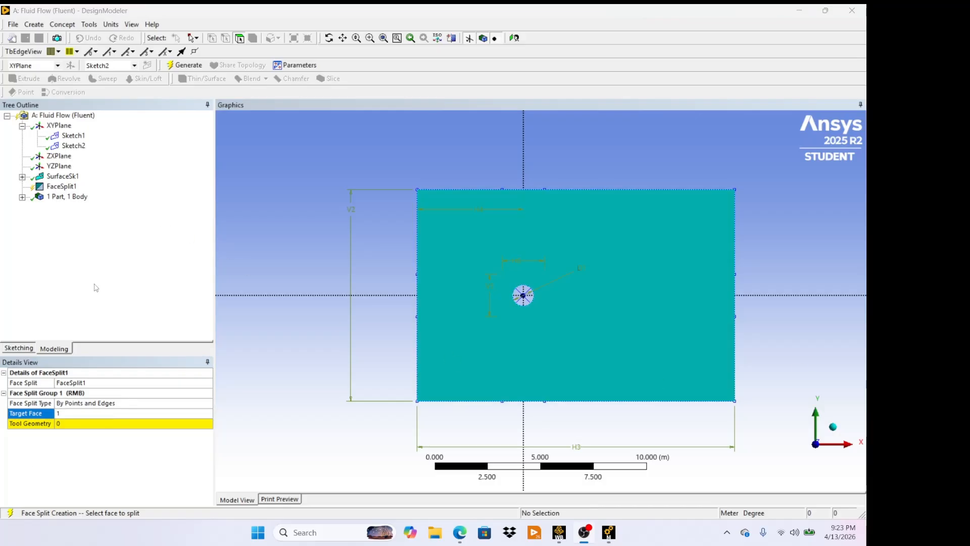
- Begin picking the sketch's partition lines as the face split's tool geometry
left_click(76, 423)
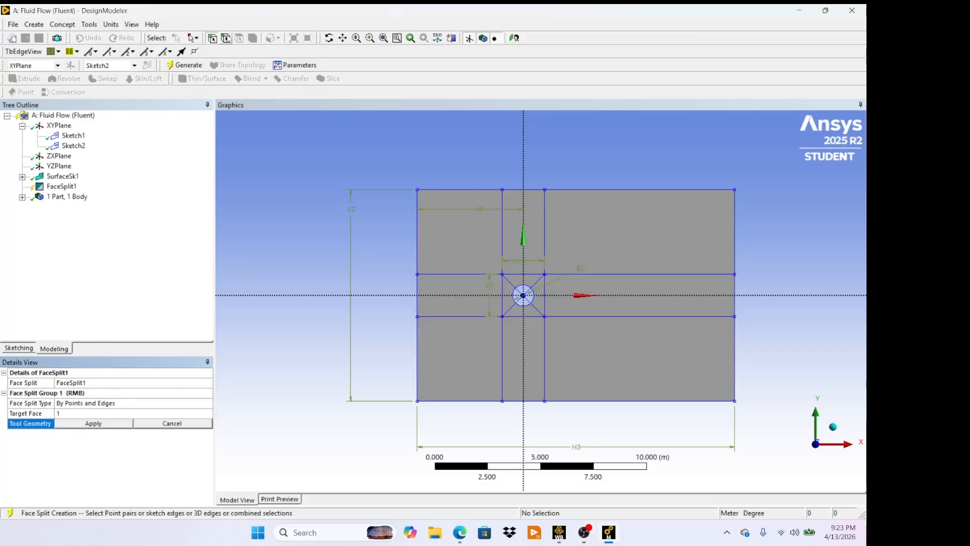
left_click(226, 38)
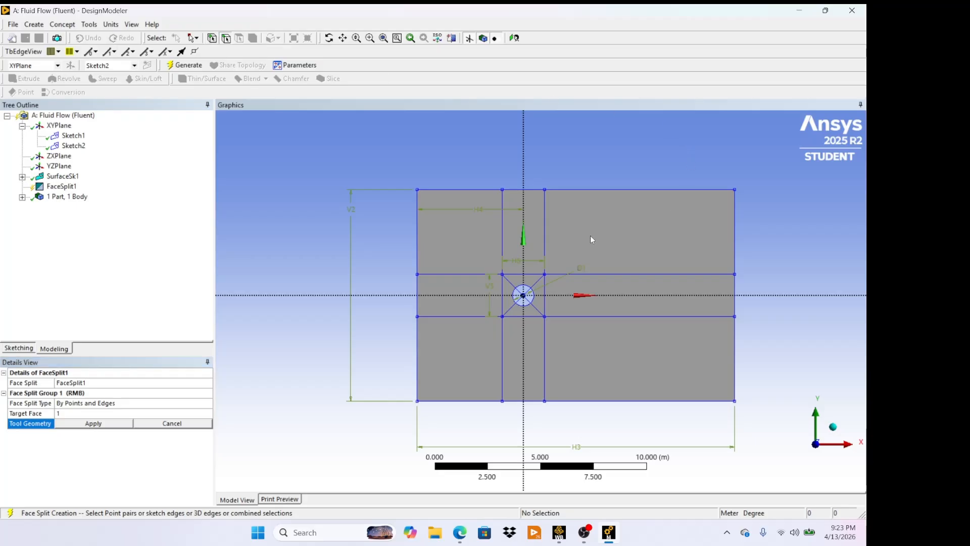
left_click(460, 276)
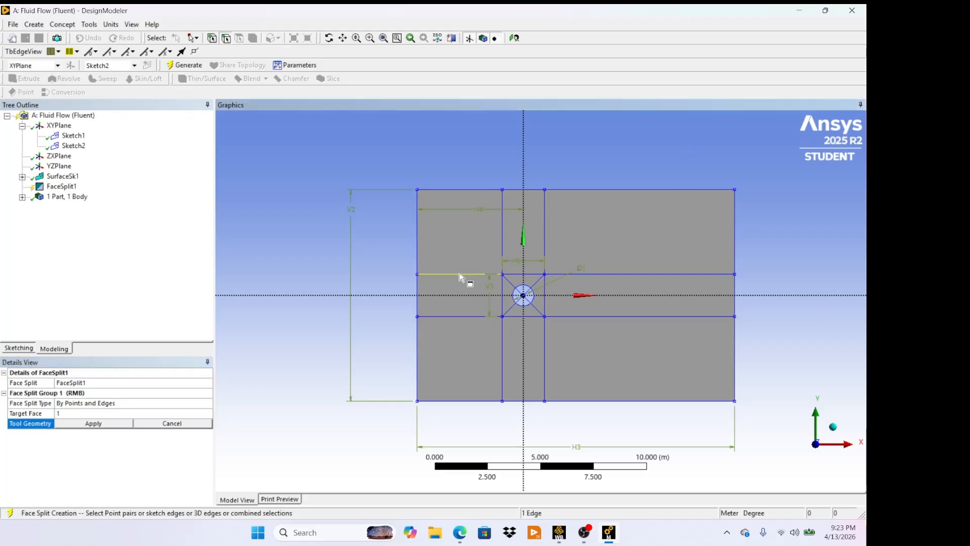
left_click(503, 330)
left_click(546, 335)
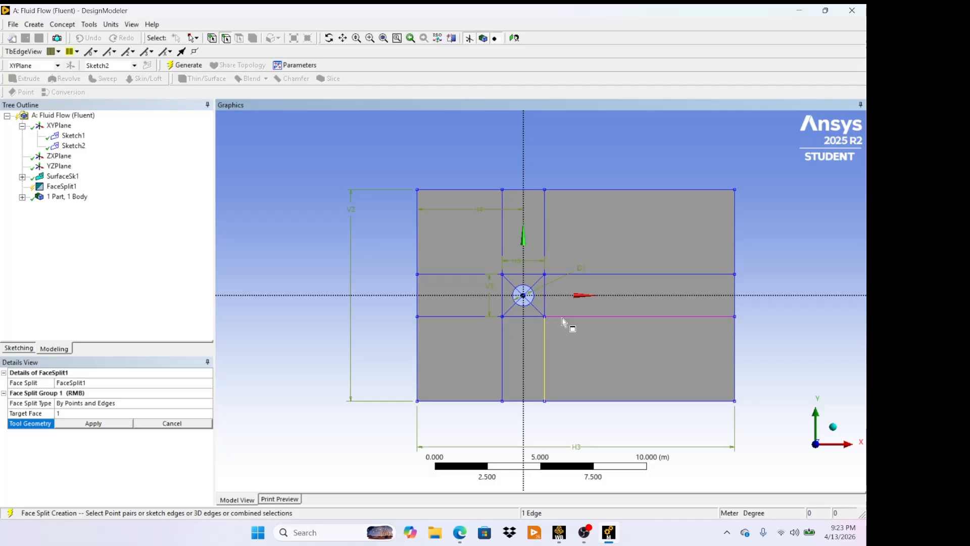
left_click(566, 319)
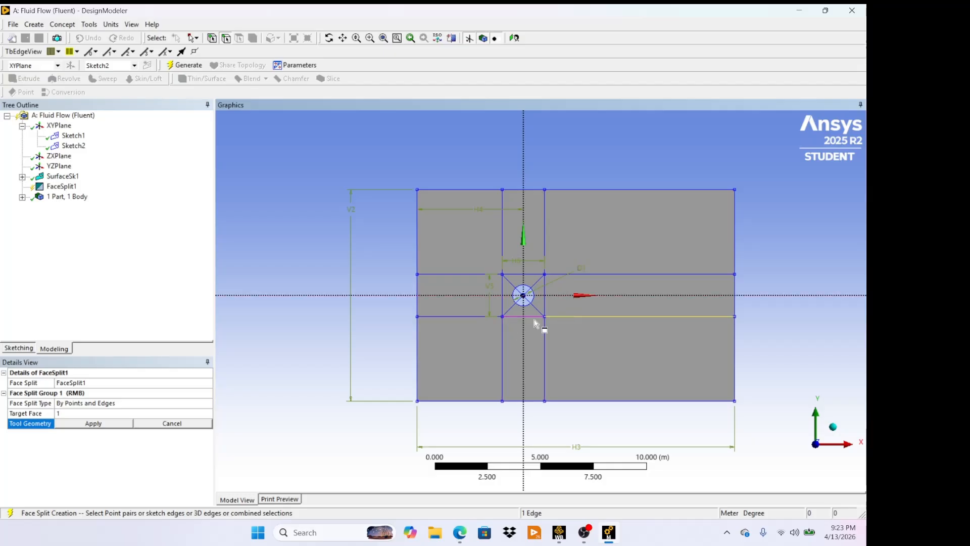
- Select the remaining partition lines, including the square's sides and diagonals, as tool geometry and apply them to the face split
left_click(472, 318, "ctrl")
left_click(504, 335, "ctrl")
left_click(544, 336, "ctrl")
left_click(590, 276, "ctrl")
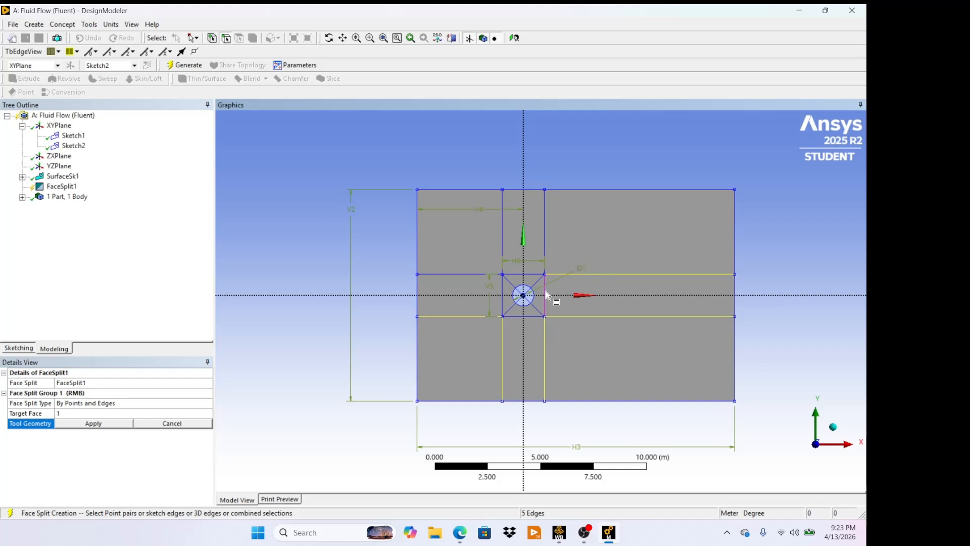
left_click(545, 303, "ctrl")
left_click(537, 316, "ctrl")
left_click(535, 308, "ctrl")
left_click(512, 311, "ctrl")
left_click(504, 308, "ctrl")
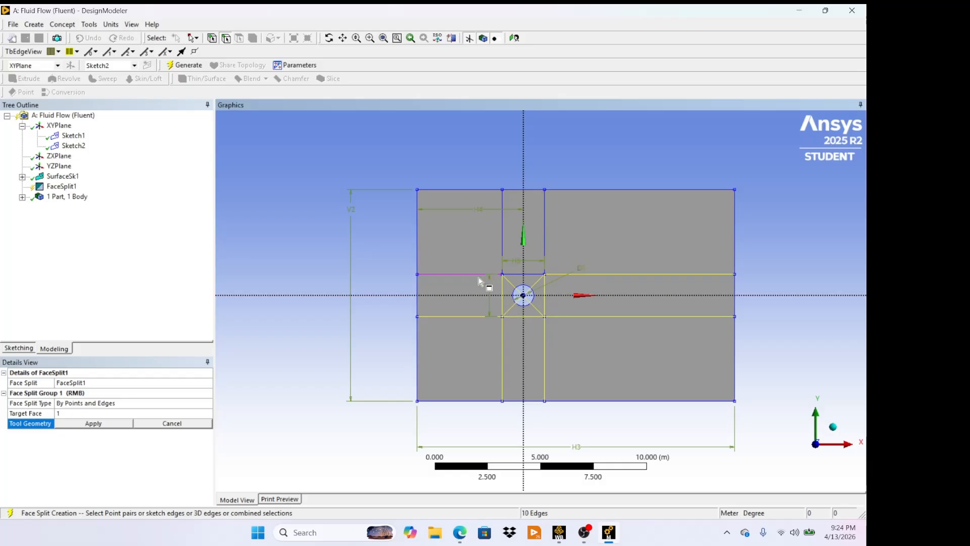
left_click(479, 278, "ctrl")
left_click(538, 275, "ctrl")
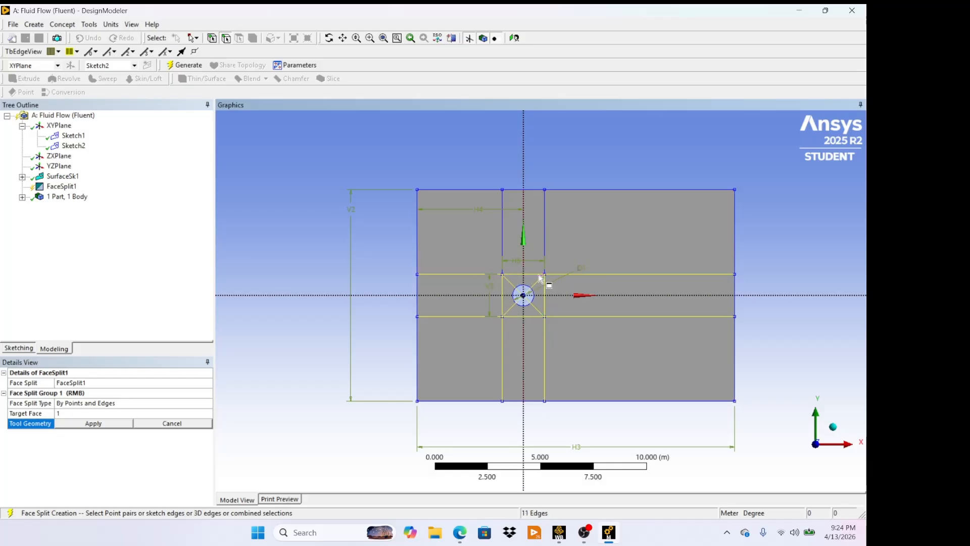
left_click(545, 238, "ctrl")
left_click(503, 238, "ctrl")
left_click(93, 423)
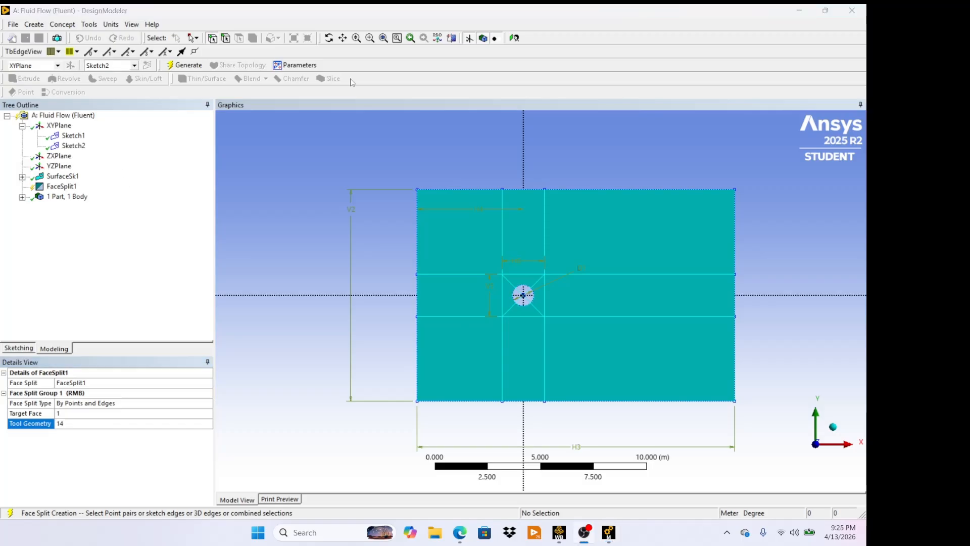
- Generate the face split and switch back to Workbench
left_click(183, 66)
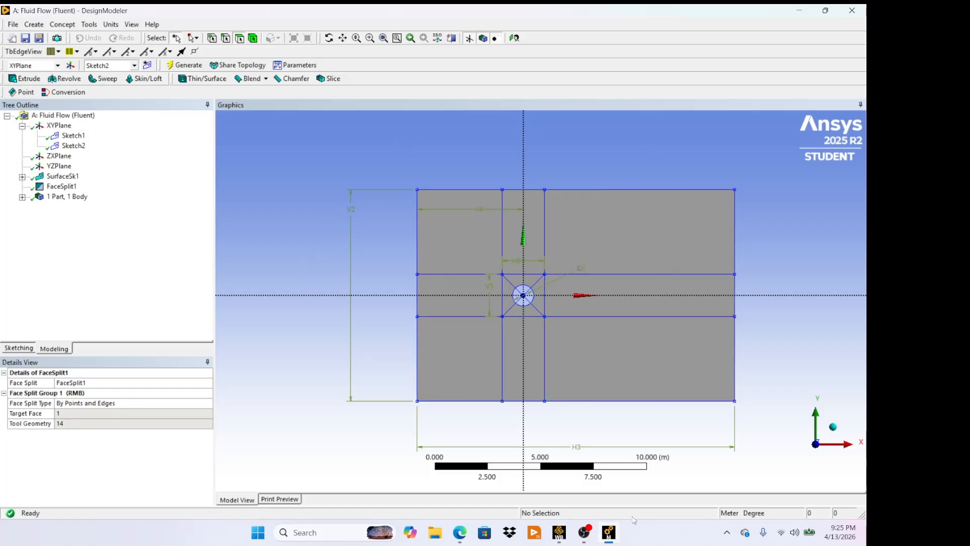
left_click(560, 533)
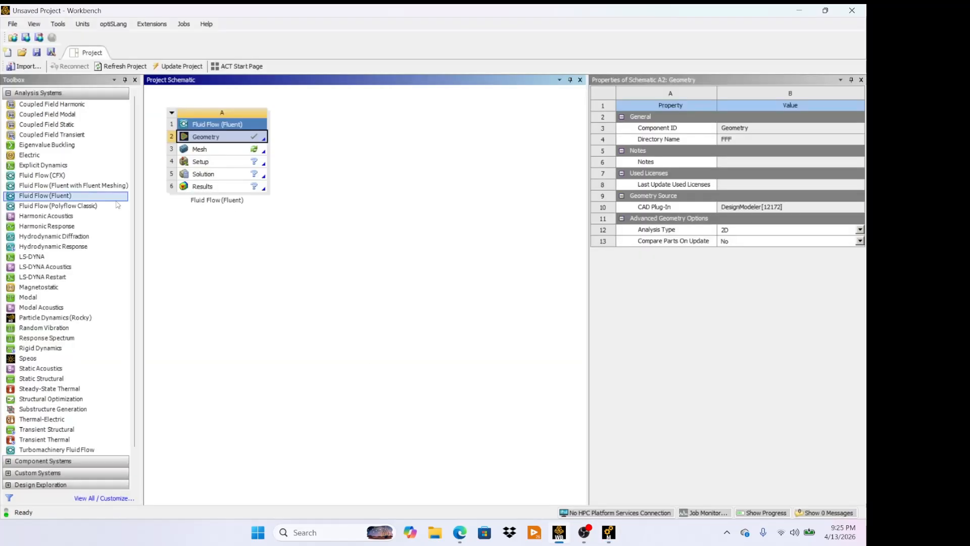
- Update the Geometry cell and open the Mesh cell in Meshing
right_click(222, 138)
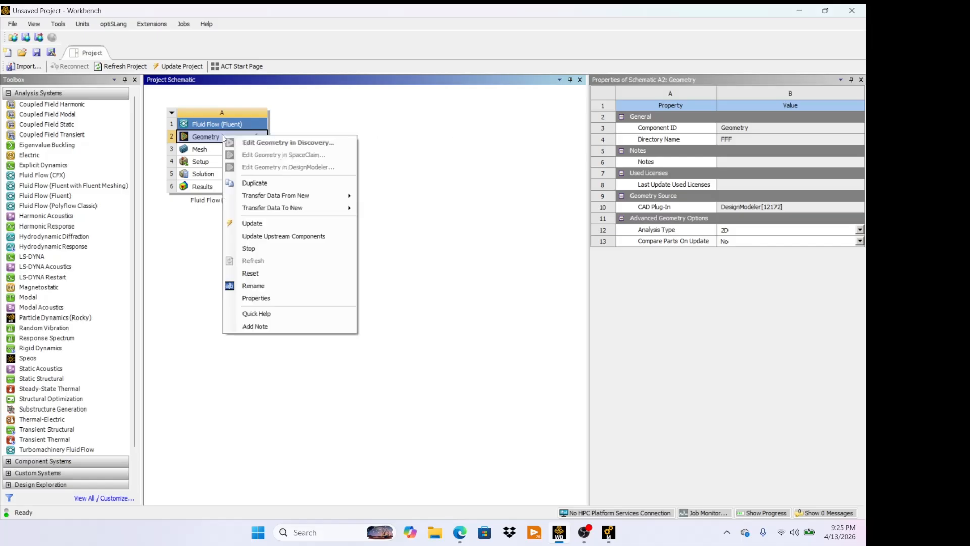
left_click(272, 225)
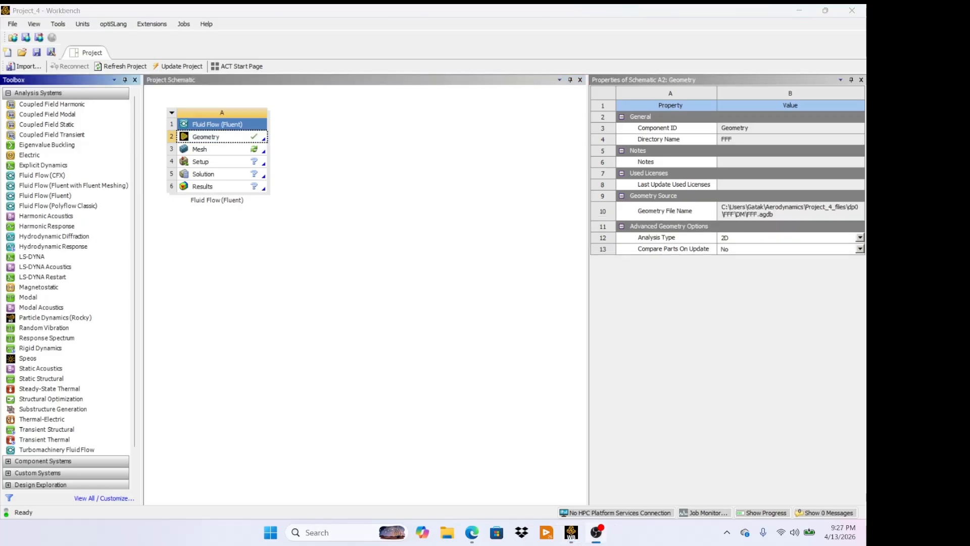
double_click(217, 151)
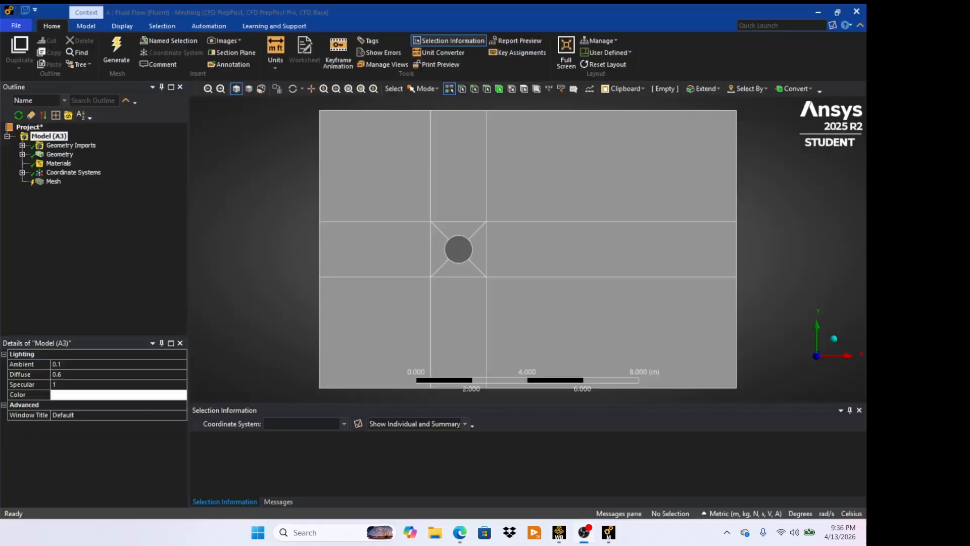
- Insert a Face Meshing control under Mesh
left_click(51, 182)
right_click(52, 182)
mouse_move(89, 186)
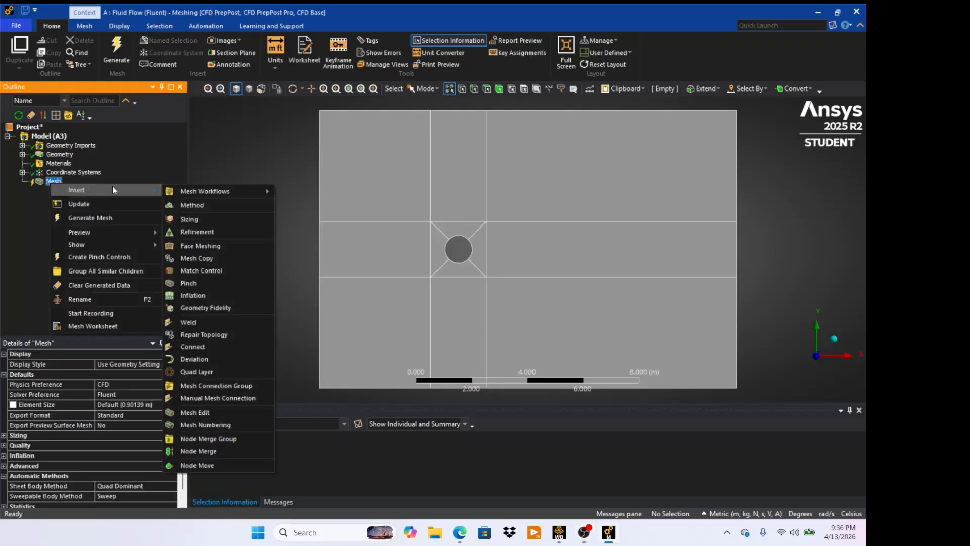
left_click(202, 245)
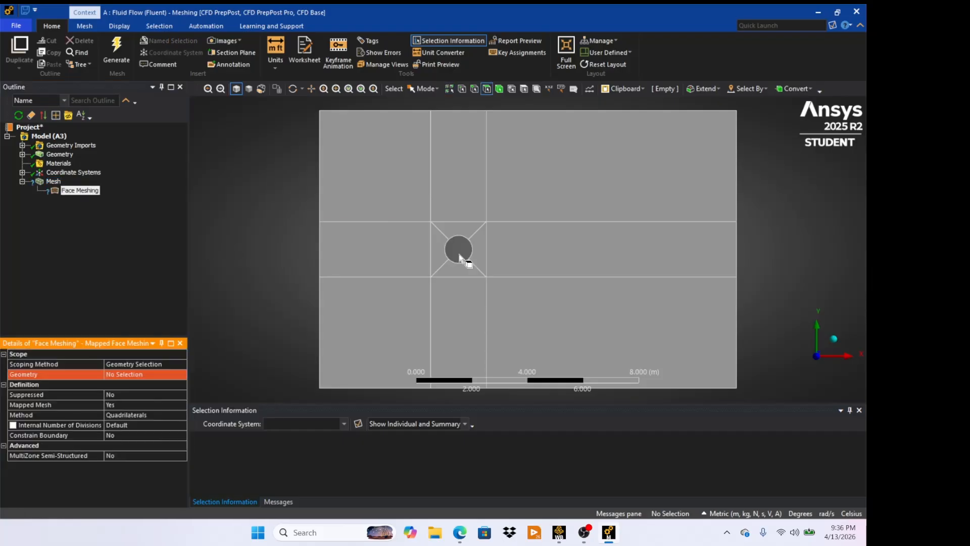
- Select all twelve block faces around the circle and apply them as the Face Meshing scope
left_click(390, 187)
left_click(389, 250, "ctrl")
left_click(392, 324, "ctrl")
left_click(460, 323, "ctrl")
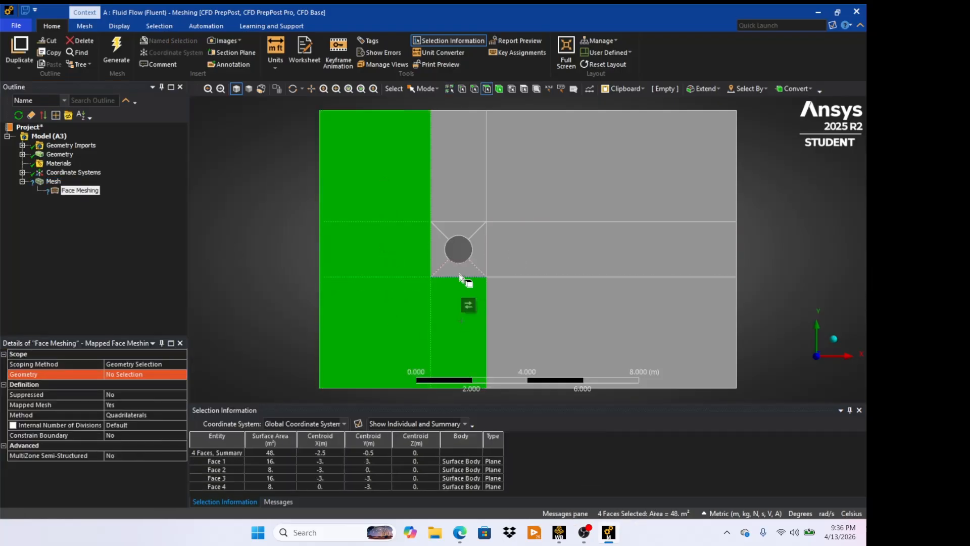
left_click(458, 268, "ctrl")
left_click(513, 293, "ctrl")
left_click(535, 262, "ctrl")
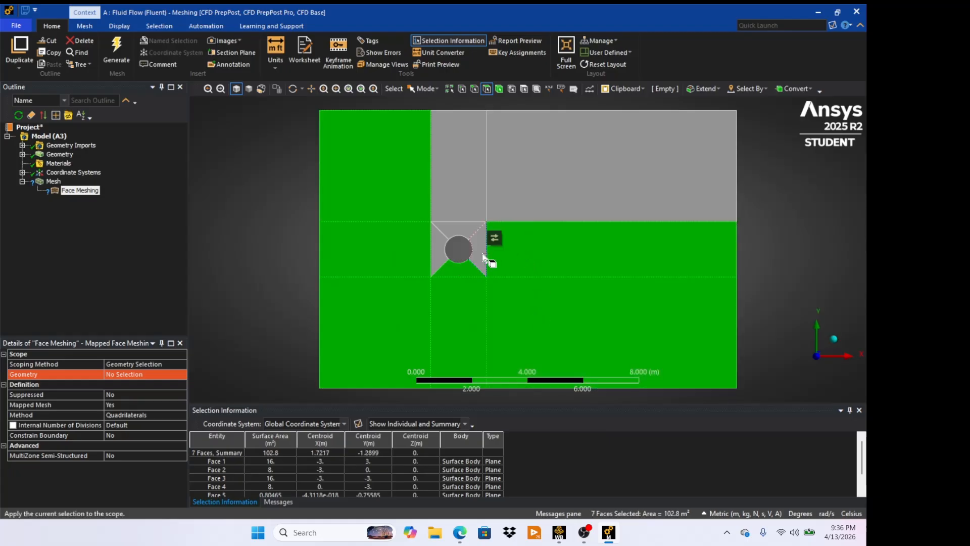
left_click(481, 260, "ctrl")
left_click(514, 180, "ctrl")
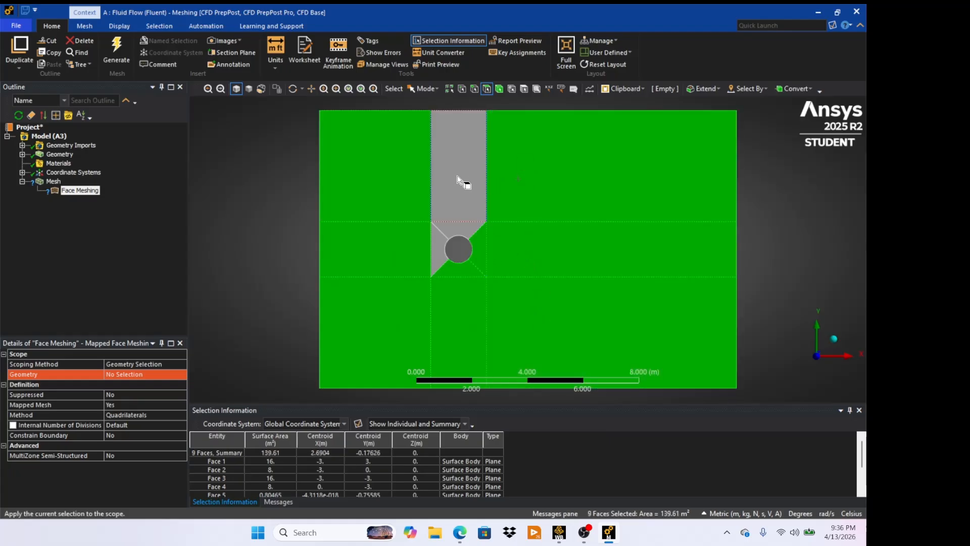
left_click(460, 187, "ctrl")
left_click(463, 230, "ctrl")
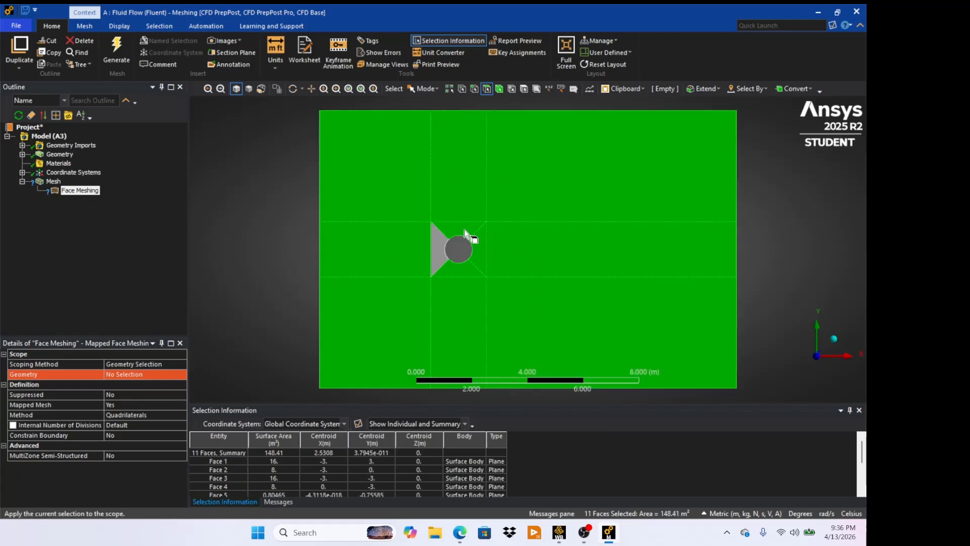
left_click(443, 247, "ctrl")
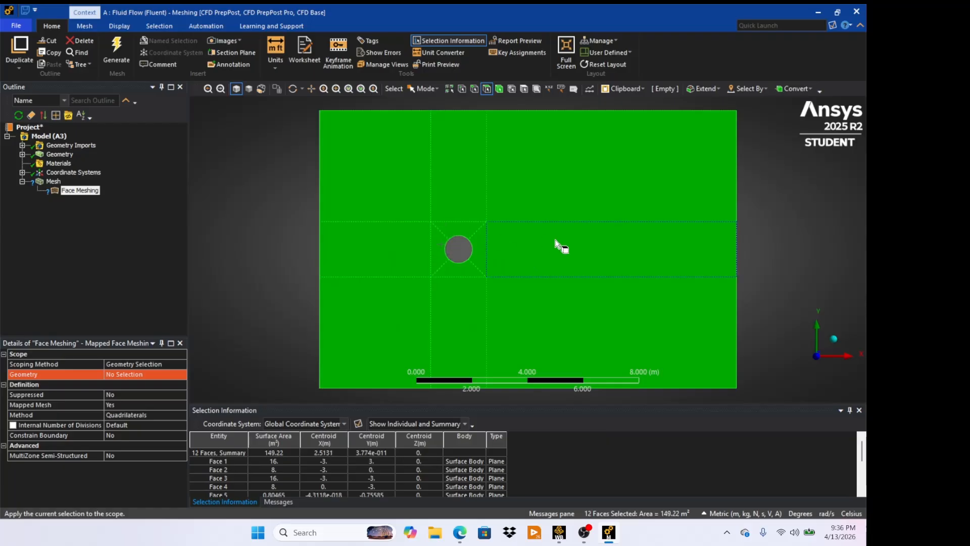
left_click(124, 375)
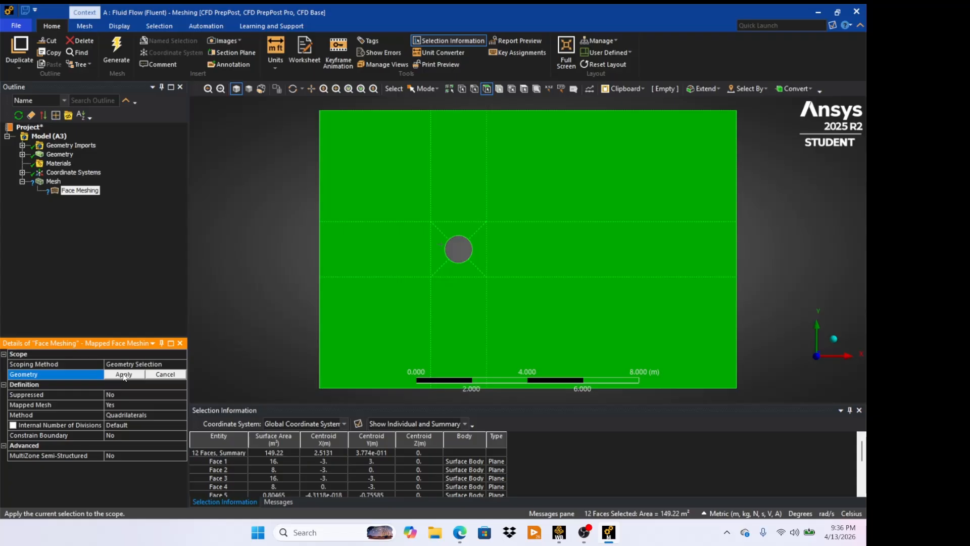
left_click(123, 375)
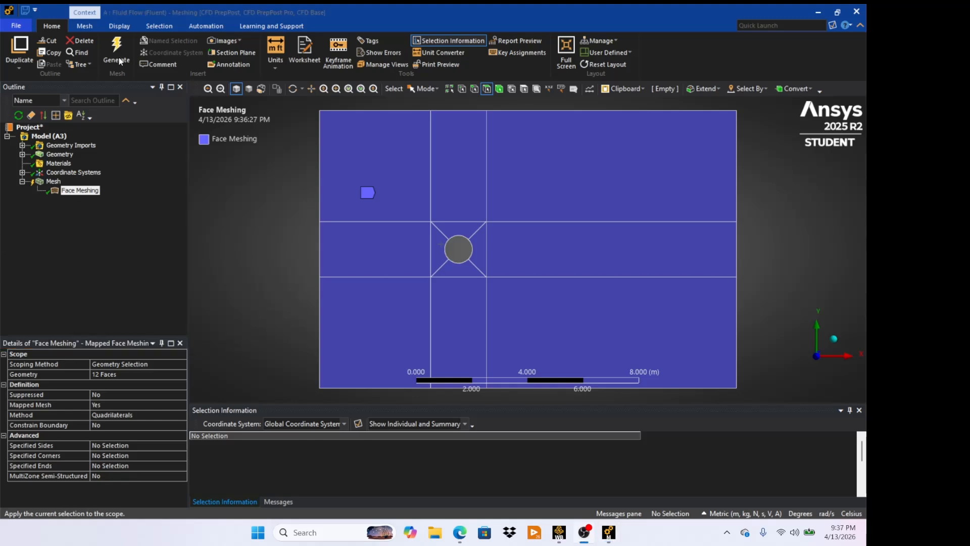
- Generate the mesh and view it from the Mesh branch
left_click(117, 50)
left_click(117, 47)
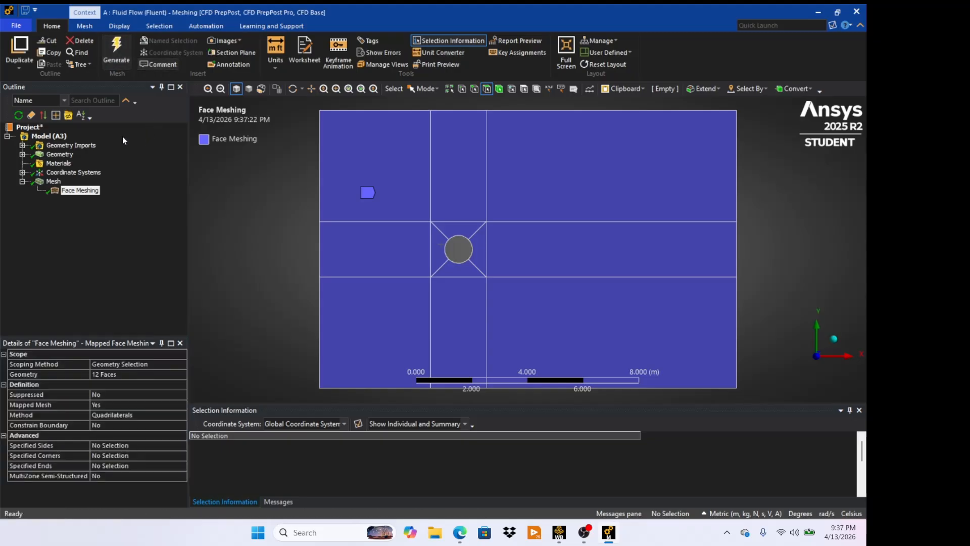
left_click(54, 182)
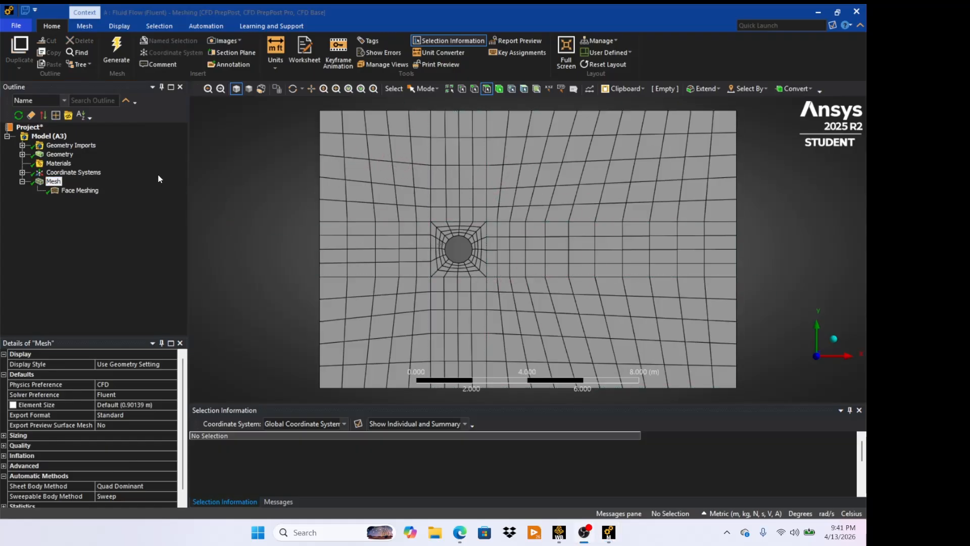
left_click(55, 182)
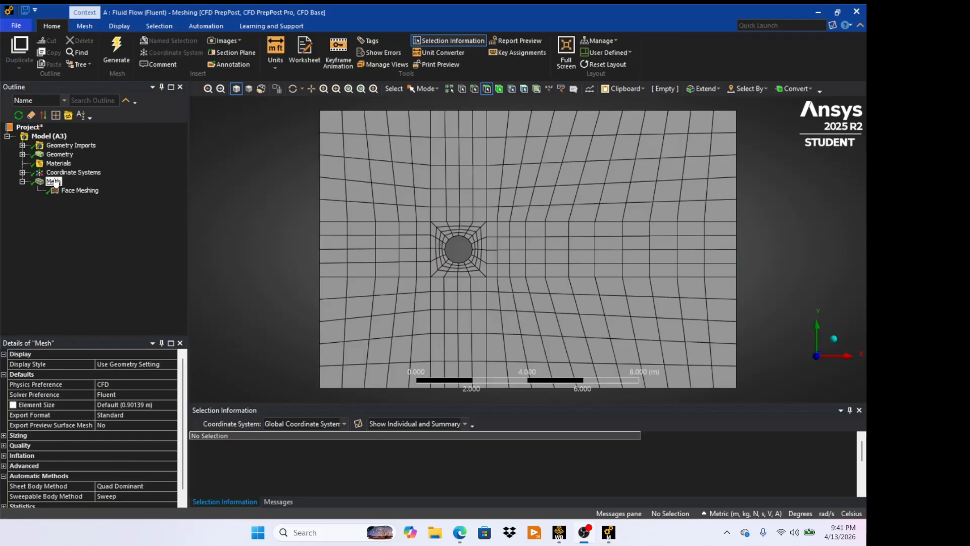
- Insert a Sizing control scoped to the four horizontal edges left of the square
right_click(56, 183)
mouse_move(89, 190)
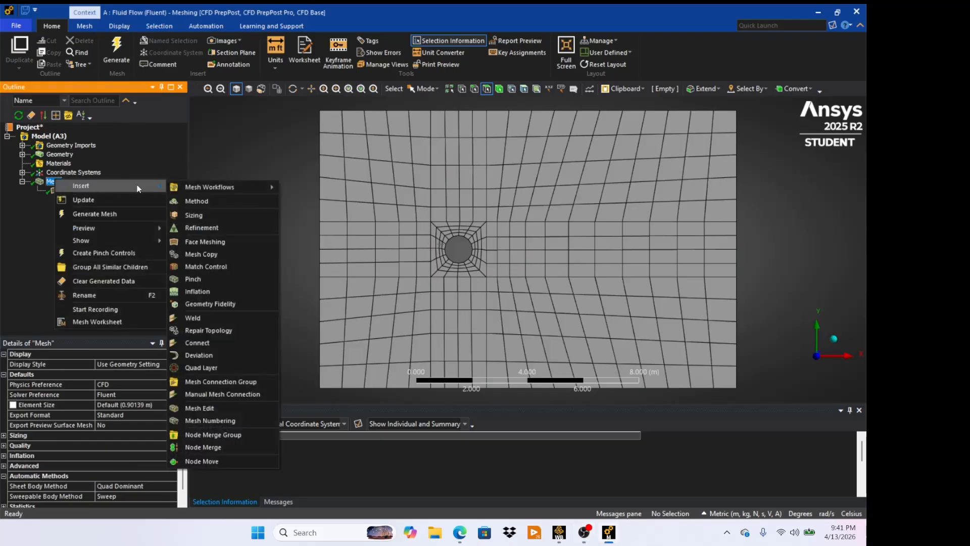
left_click(198, 214)
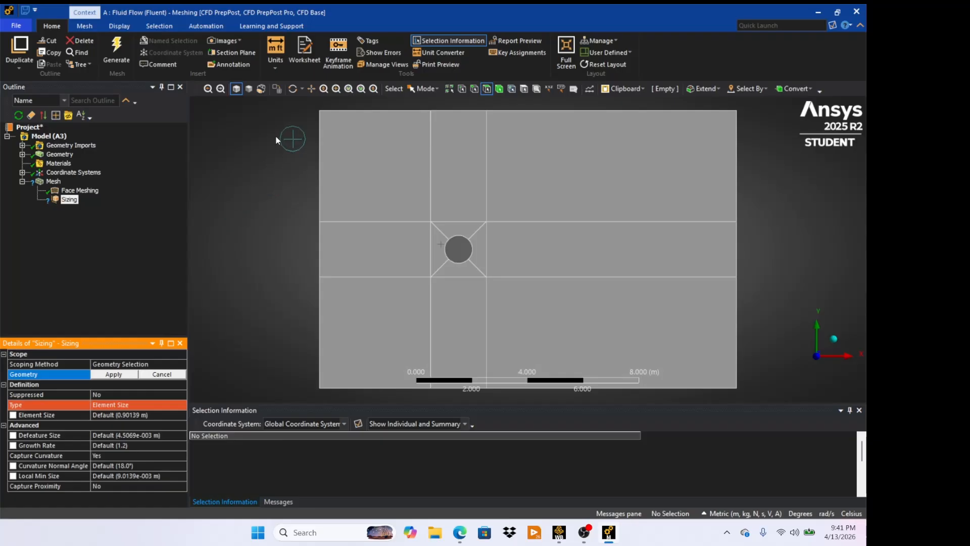
left_click(474, 89)
left_click(371, 111)
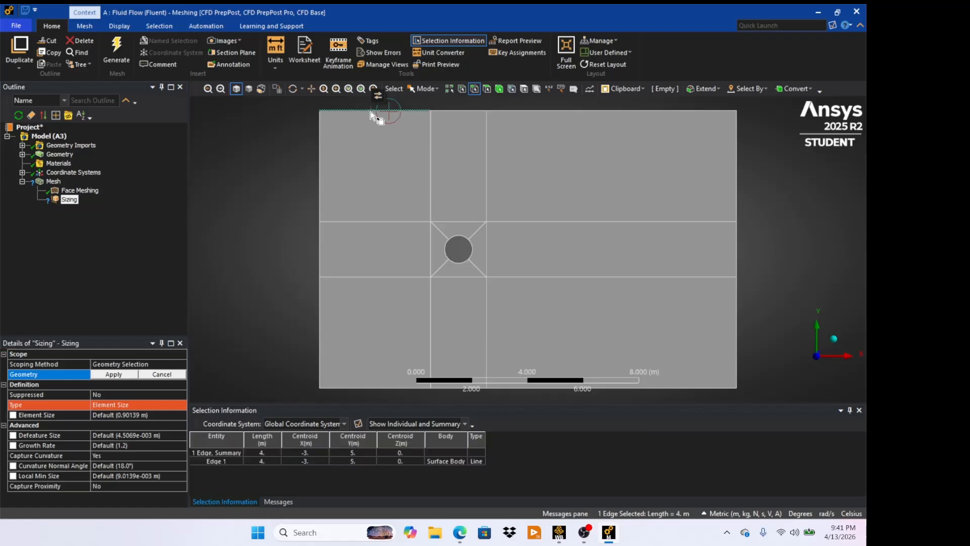
left_click(378, 221, "ctrl")
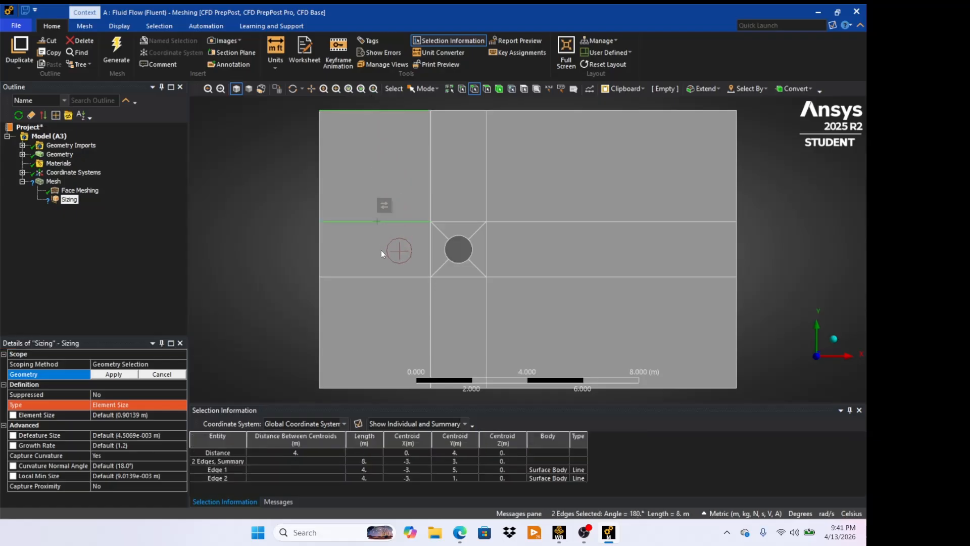
left_click(384, 276, "ctrl")
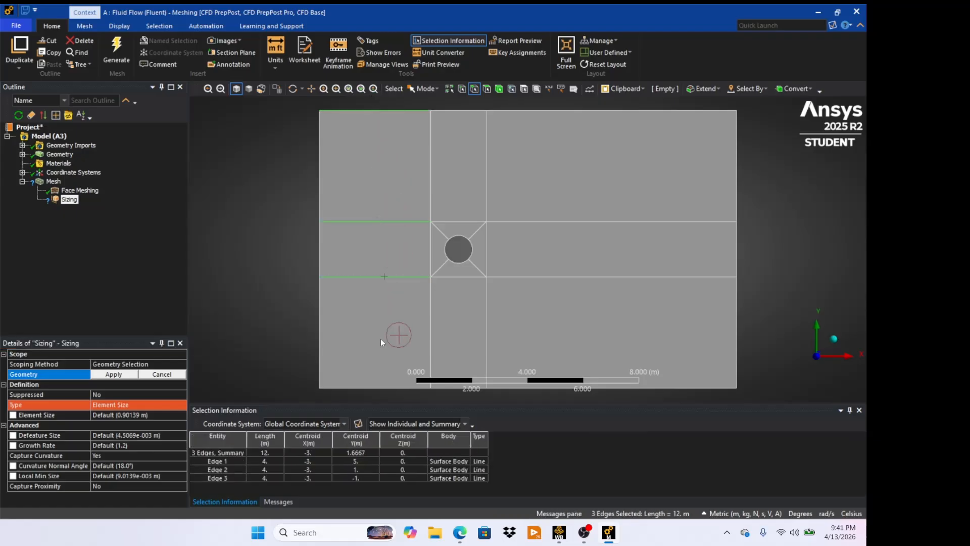
left_click(379, 388, "ctrl")
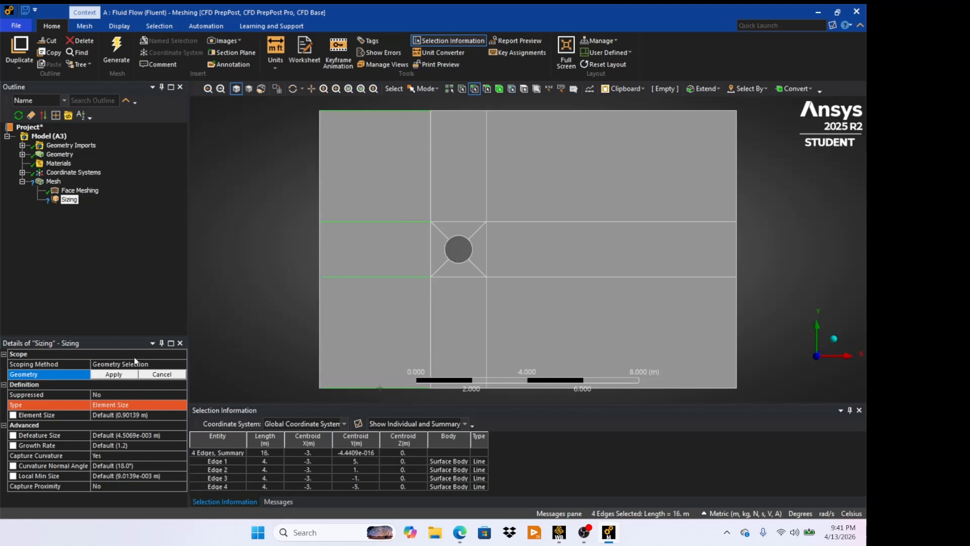
left_click(115, 374)
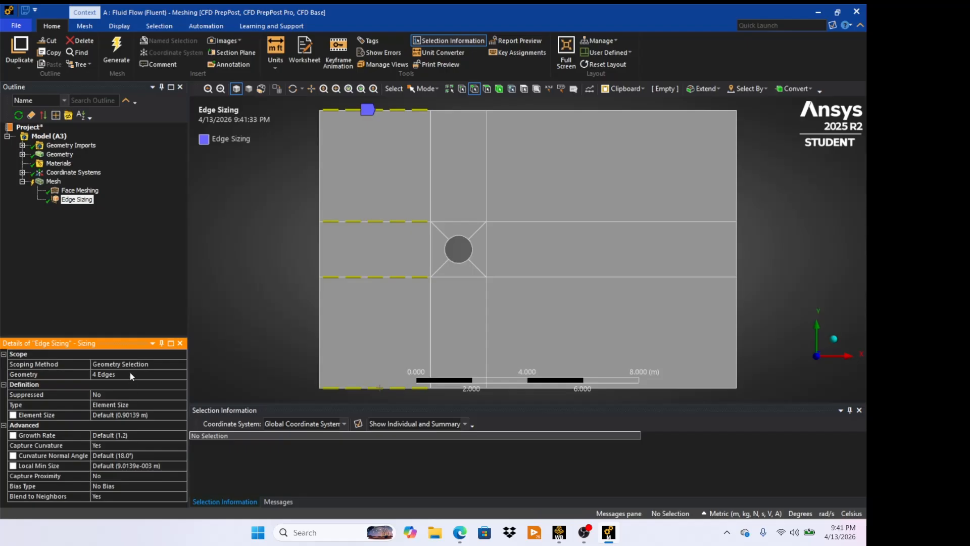
- Set the edge sizing type to Number of Divisions with 30 divisions
left_click(136, 404)
left_click(182, 404)
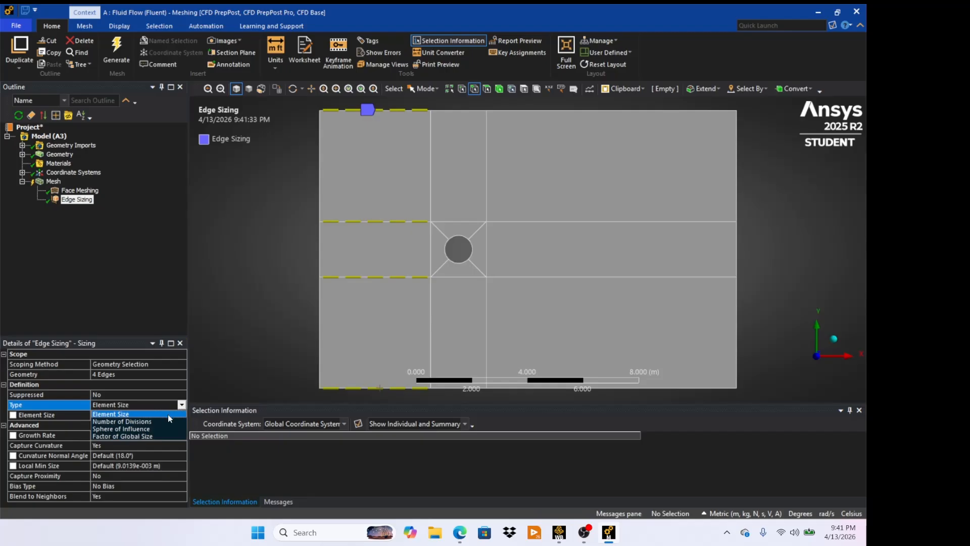
left_click(167, 421)
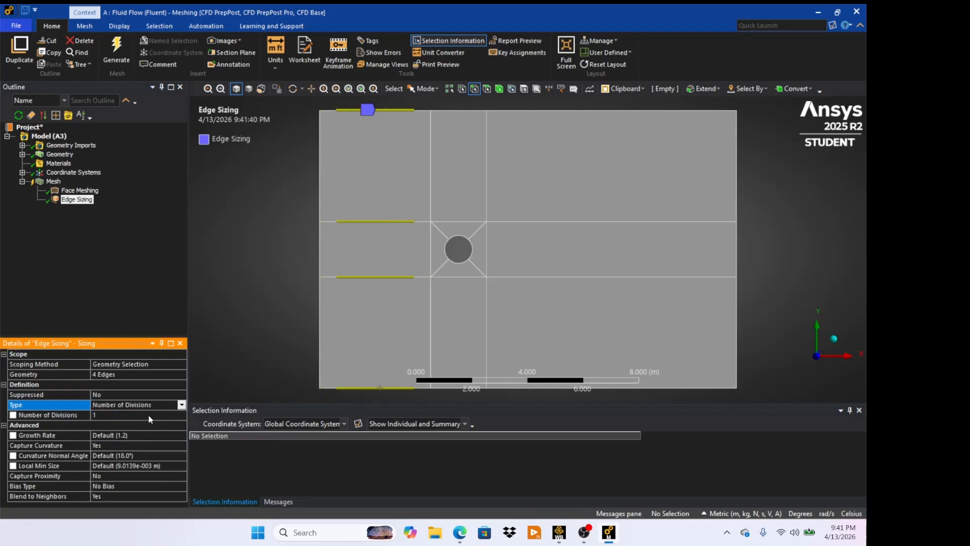
left_click(149, 415)
type("30")
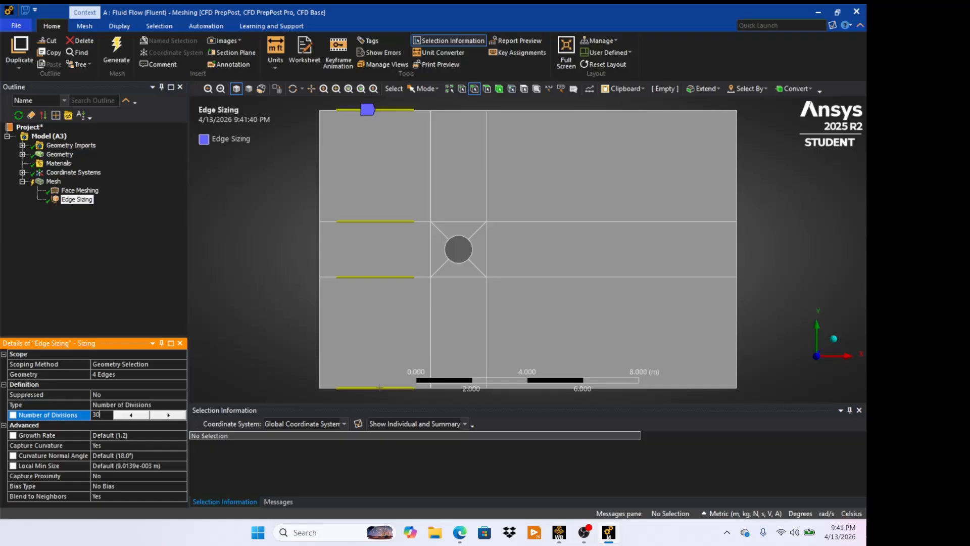
- Turn off Capture Curvature and set the edge sizing Behavior to Hard
left_click(120, 444)
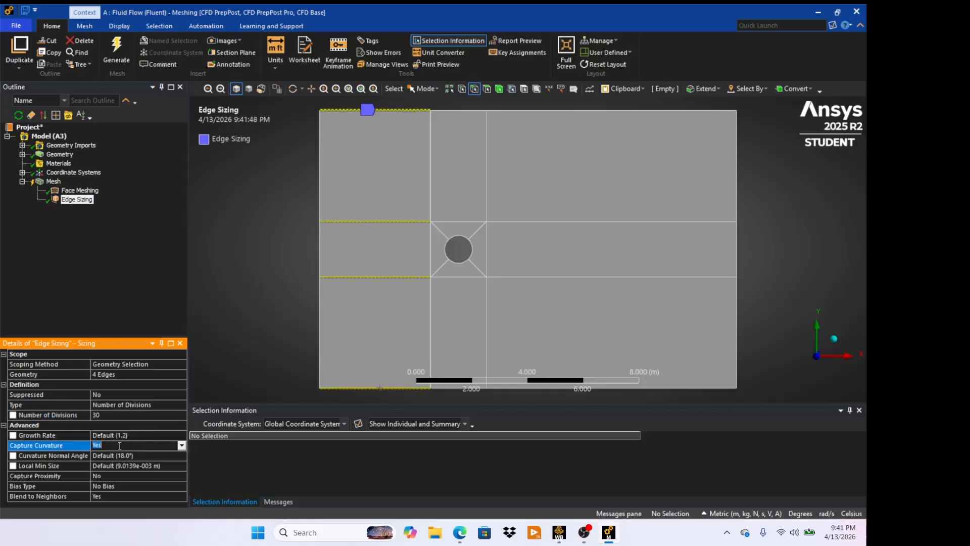
left_click(180, 445)
left_click(174, 454)
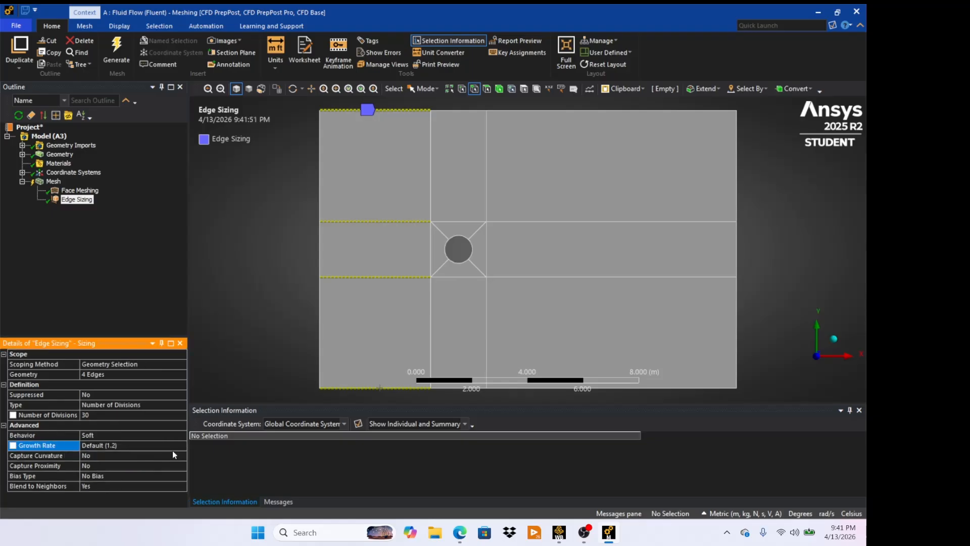
left_click(126, 432)
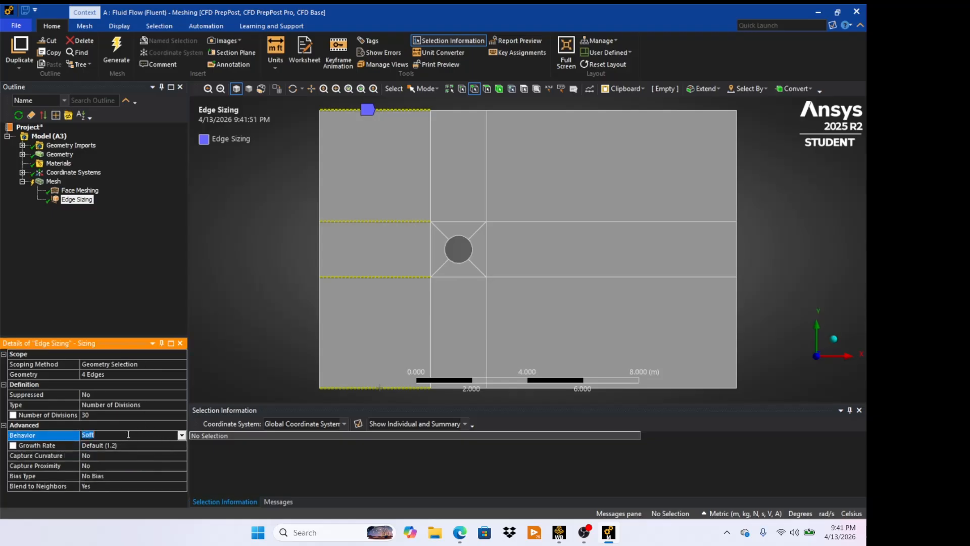
left_click(181, 436)
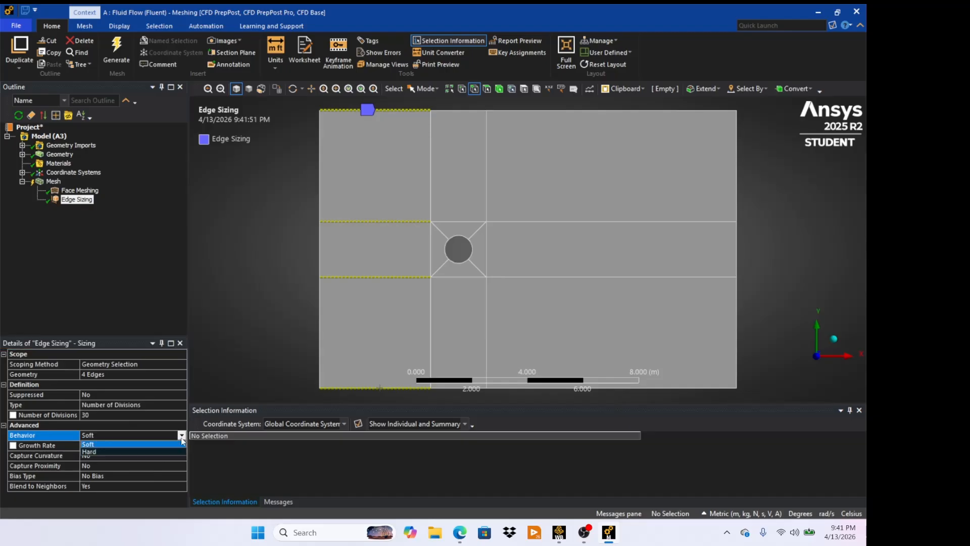
left_click(158, 452)
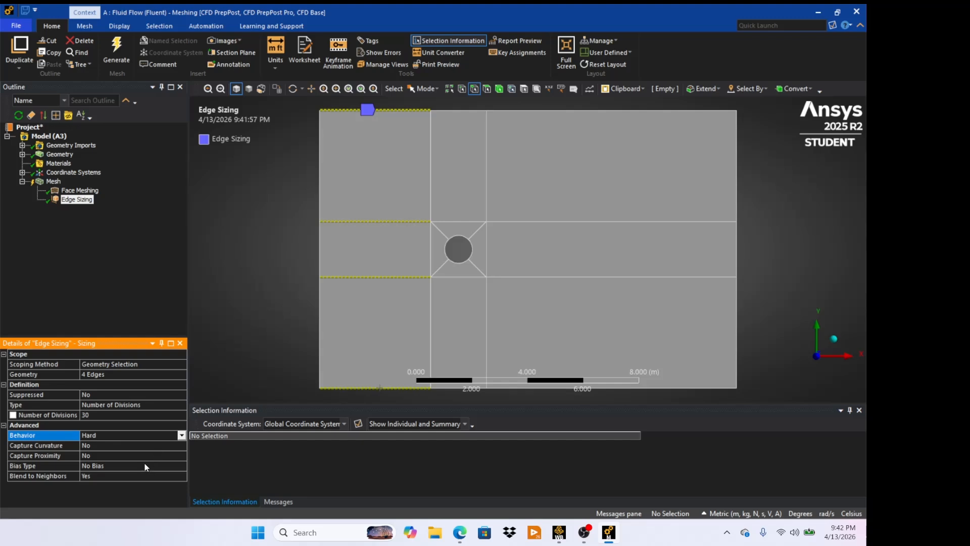
- Choose a one-directional bias type for the edge sizing with a bias factor of 4
left_click(144, 466)
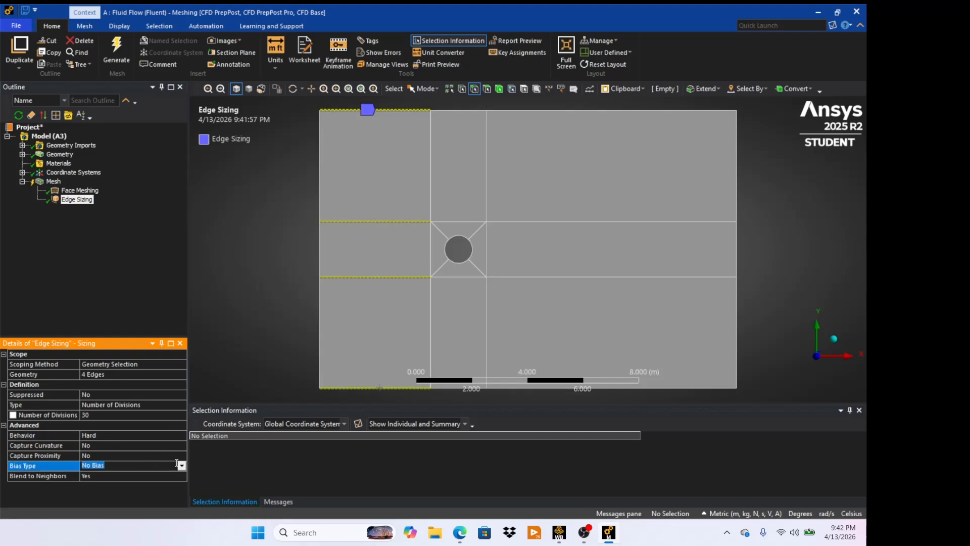
left_click(181, 465)
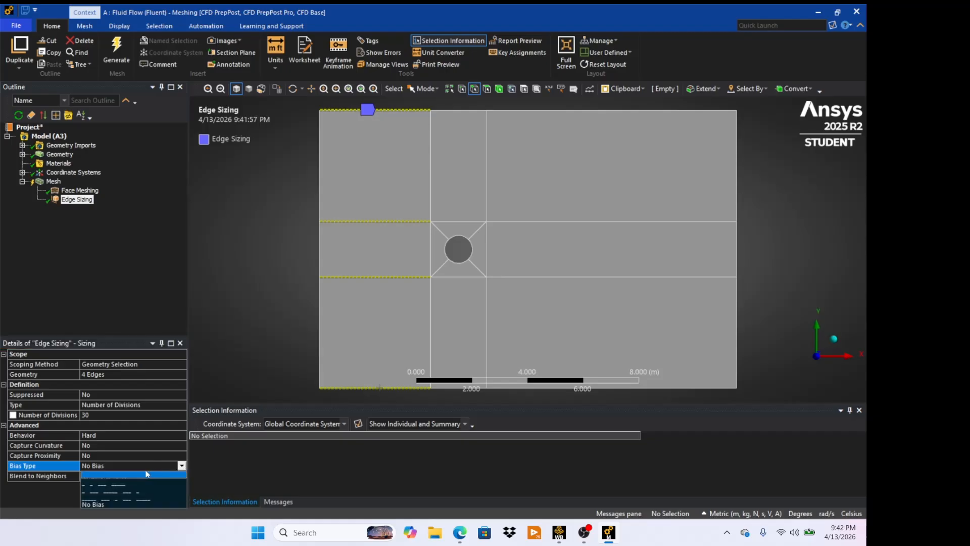
left_click(150, 475)
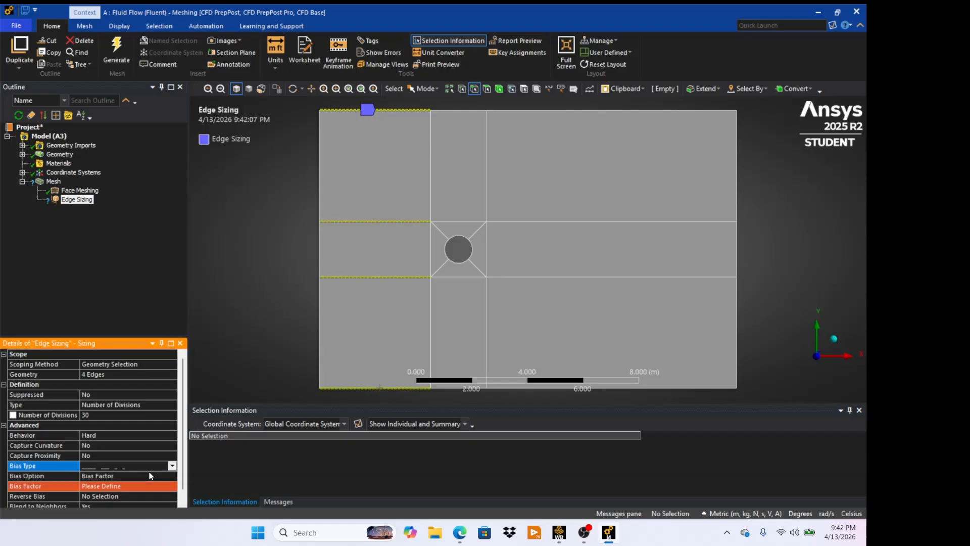
scroll(144, 443, "down", 1)
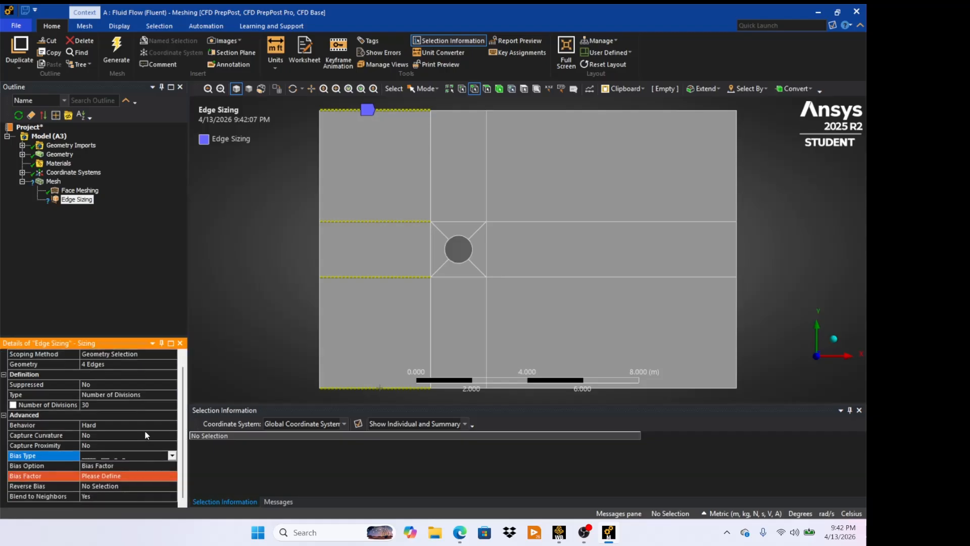
left_click(131, 475)
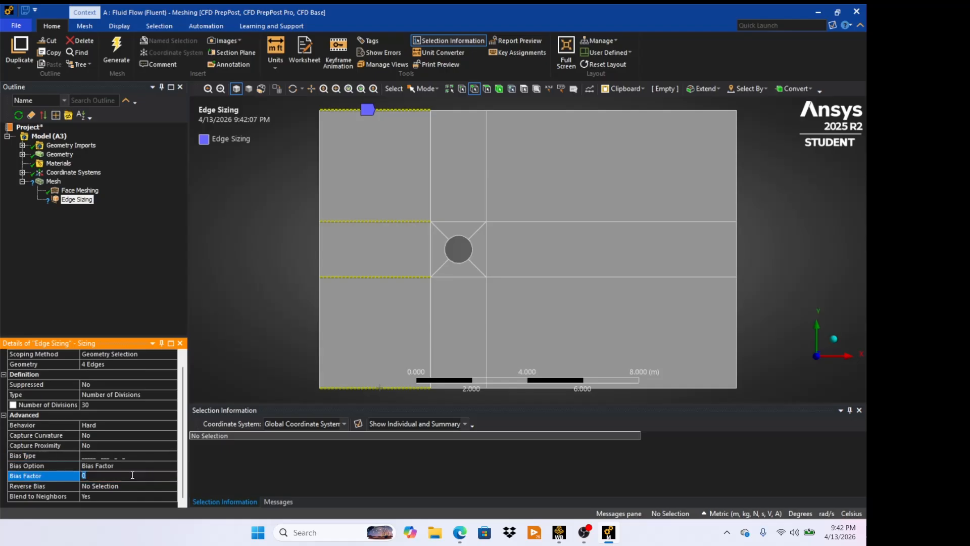
type("4")
key("Return")
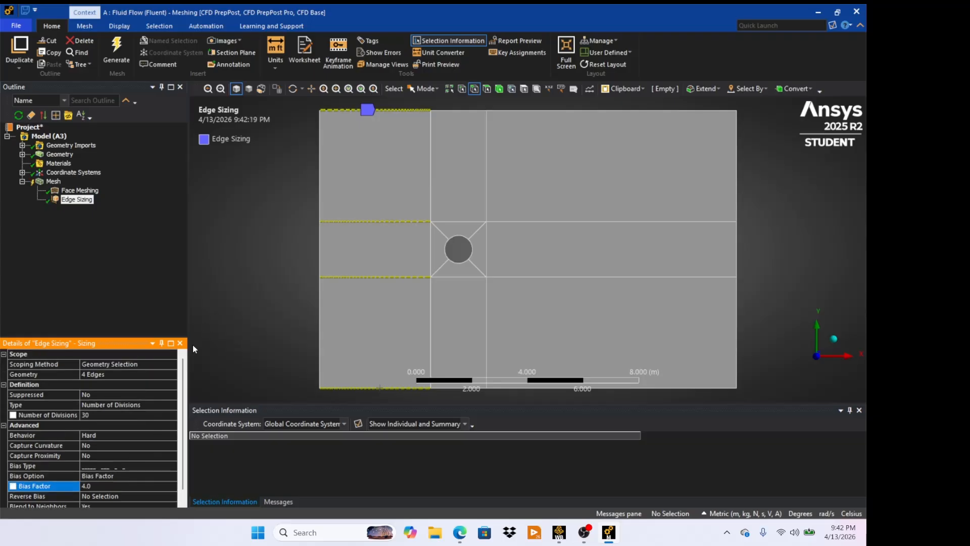
- Reverse the bias on the two middle horizontal edges and the bottom edge left of the square
scroll(167, 373, "down", 1)
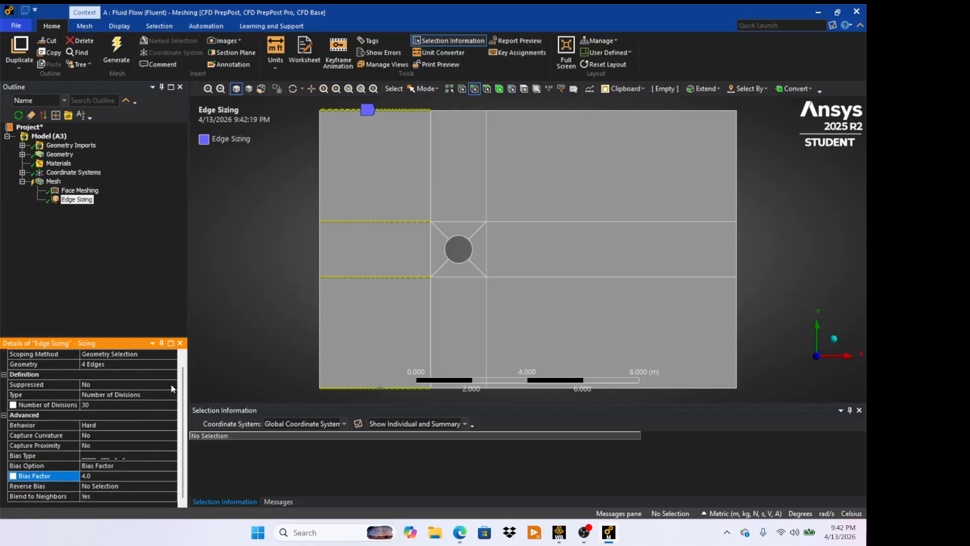
left_click(116, 487)
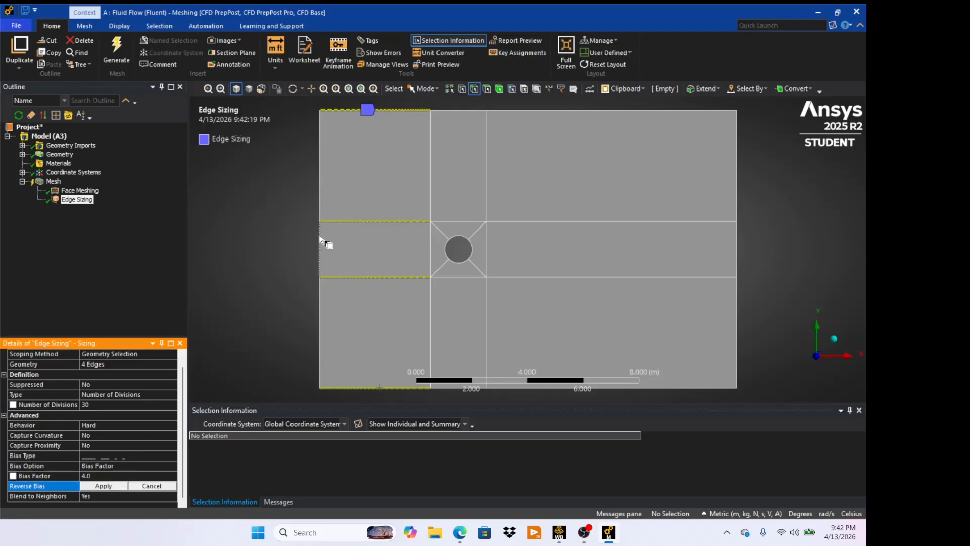
left_click(401, 222)
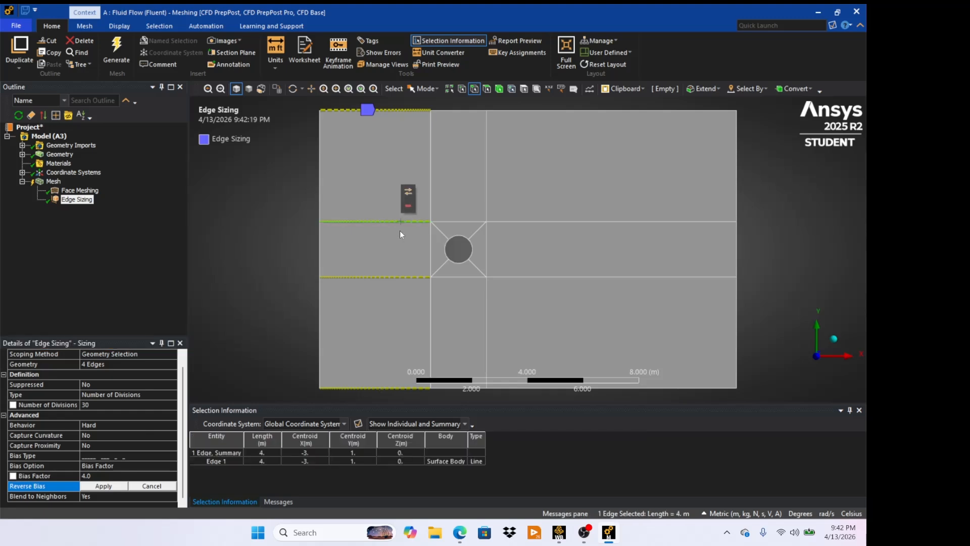
left_click(400, 277, "ctrl")
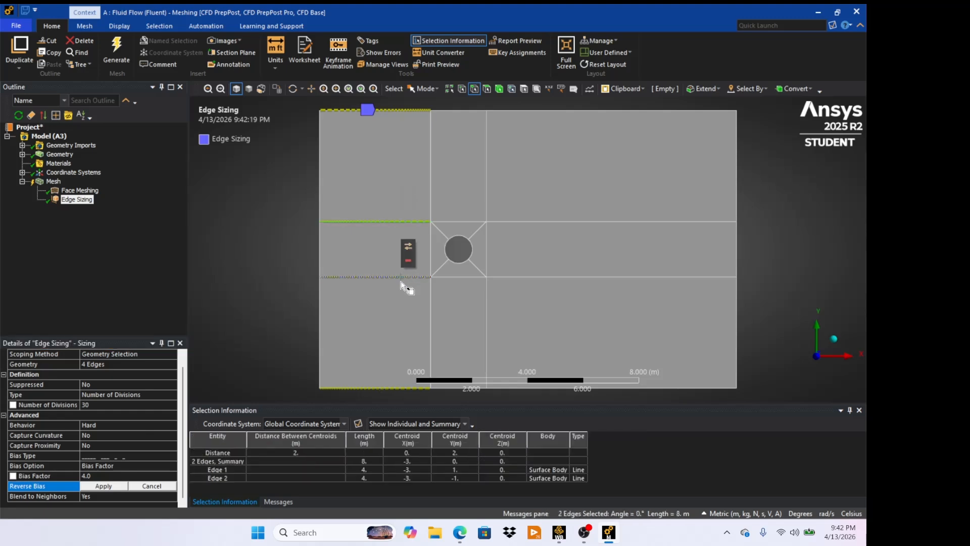
left_click(389, 387, "ctrl")
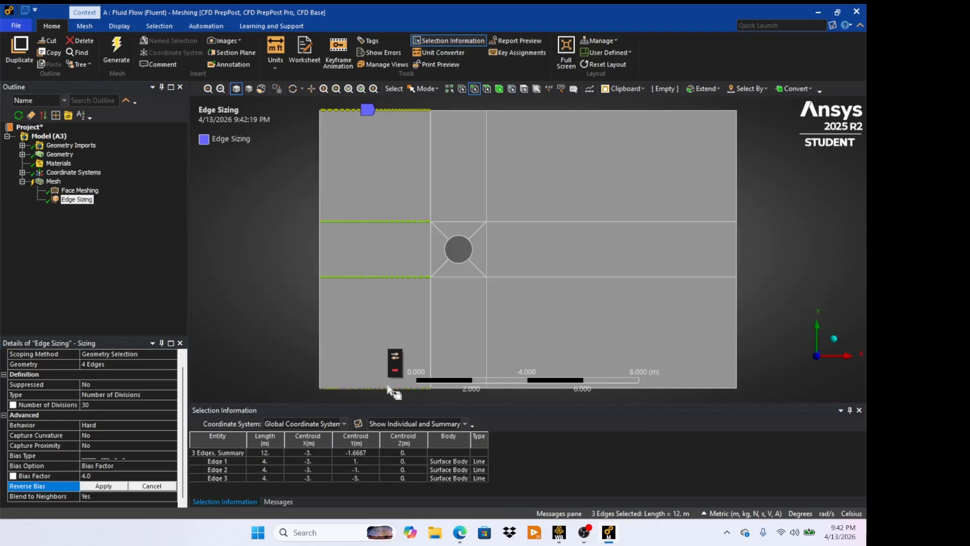
left_click(103, 486)
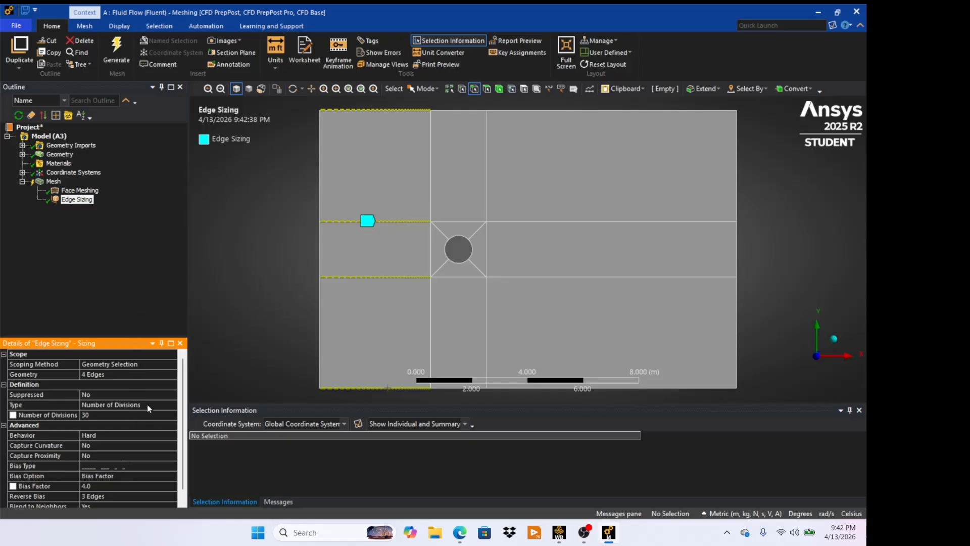
- Regenerate the mesh and display it by selecting the Mesh branch
scroll(147, 404, "down", 1)
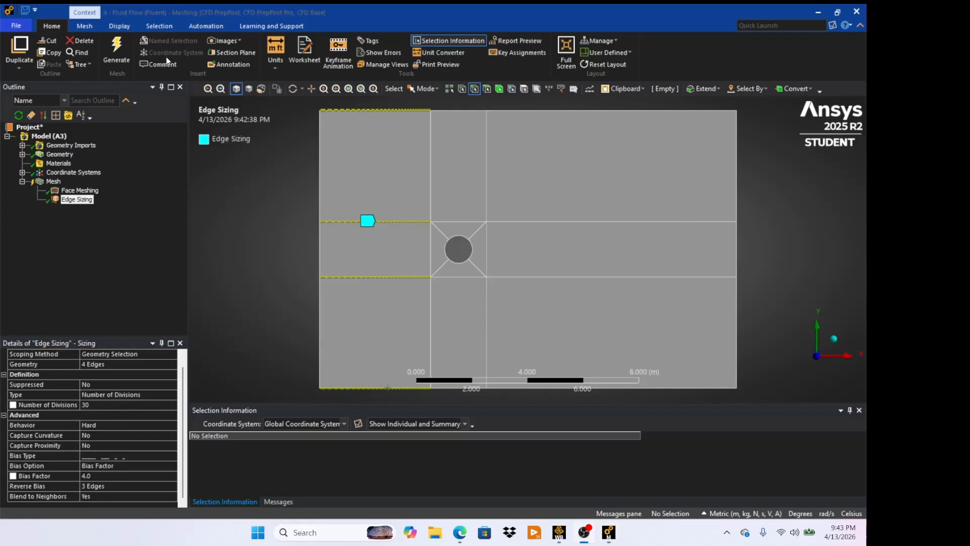
left_click(115, 52)
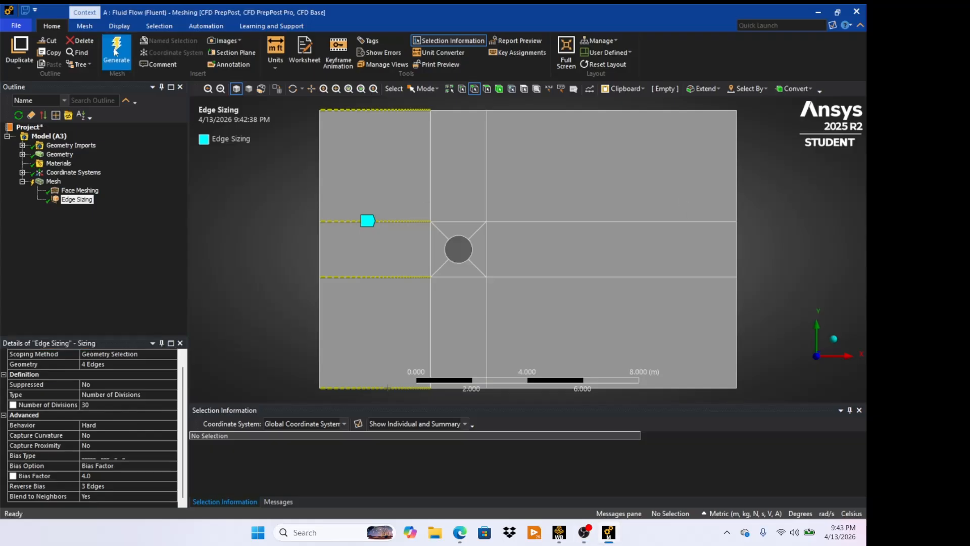
left_click(115, 52)
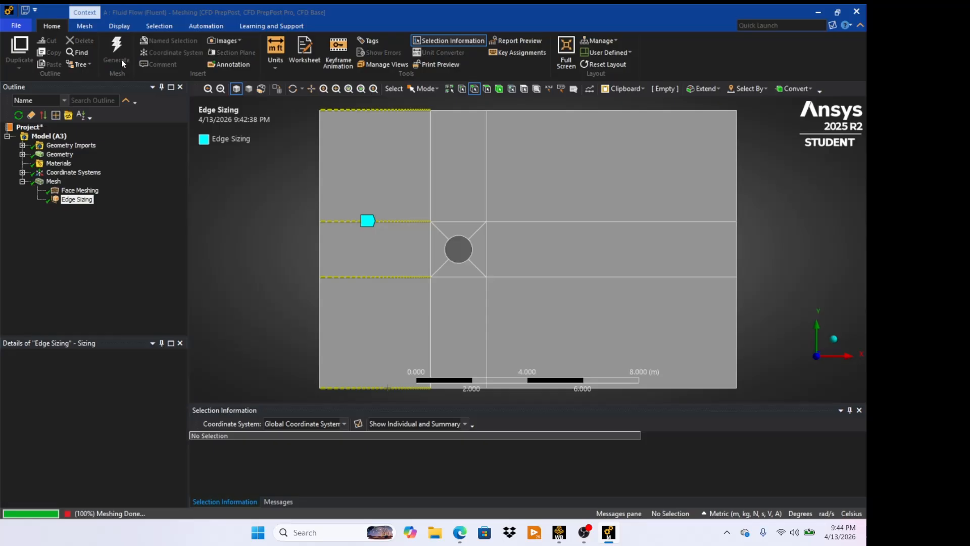
left_click(55, 182)
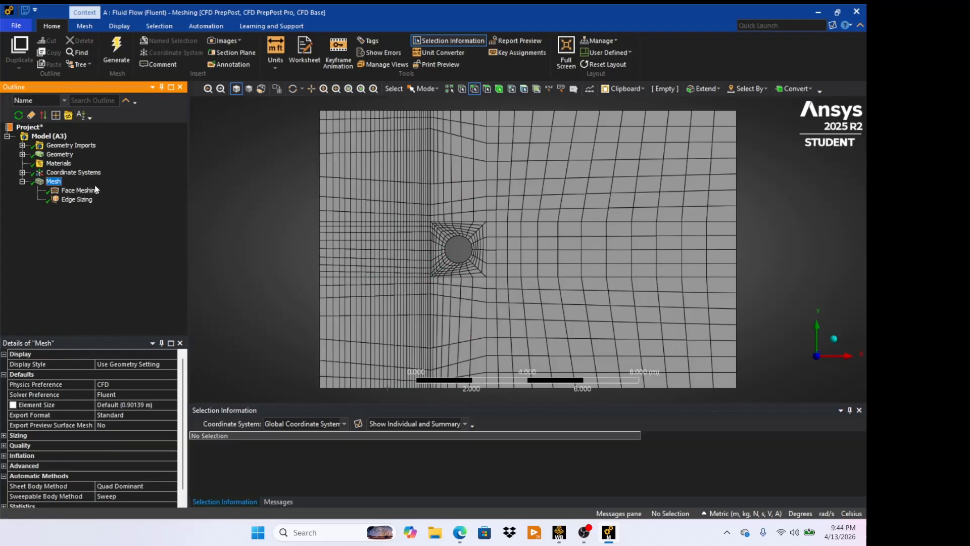
- Insert a new Sizing control scoped to the four horizontal edges right of the square
right_click(55, 183)
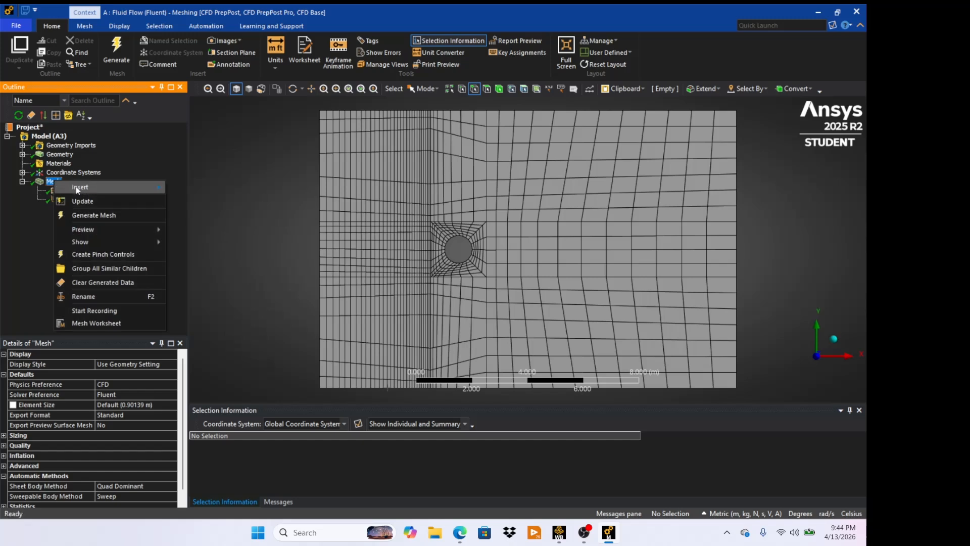
mouse_move(75, 187)
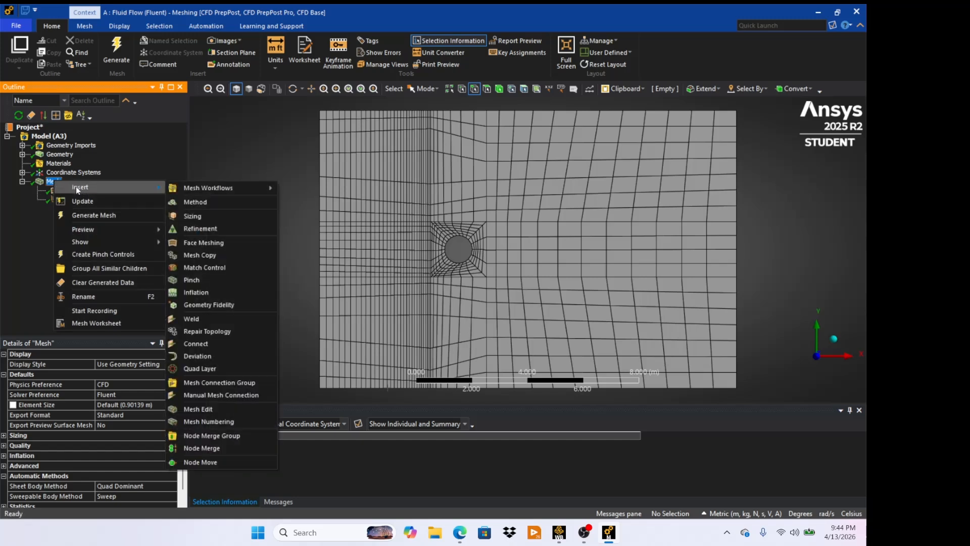
left_click(199, 214)
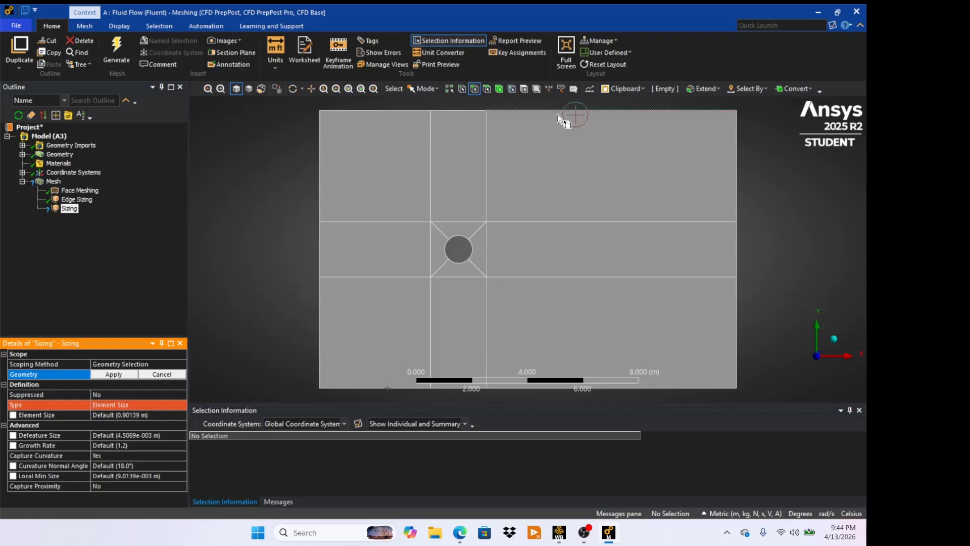
left_click(579, 111)
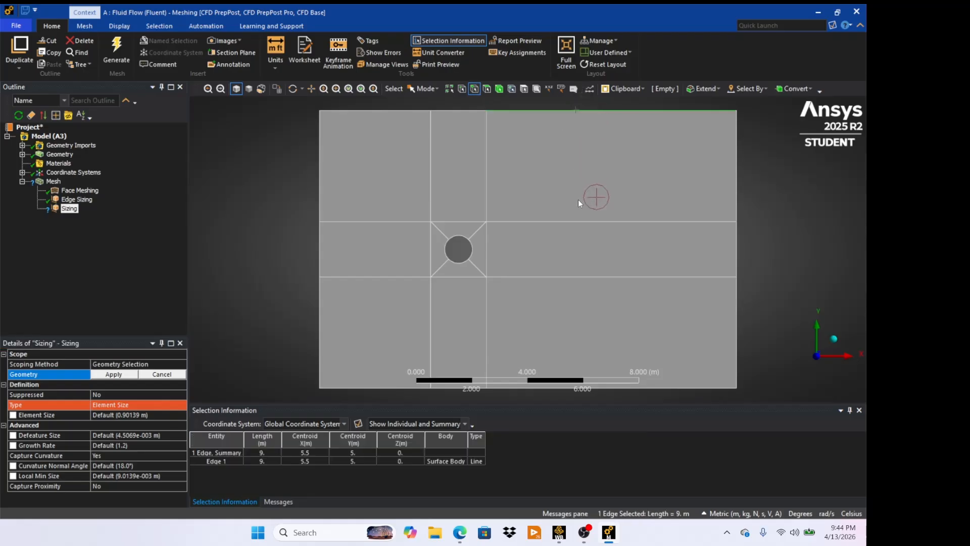
left_click(590, 223, "ctrl")
left_click(609, 277, "ctrl")
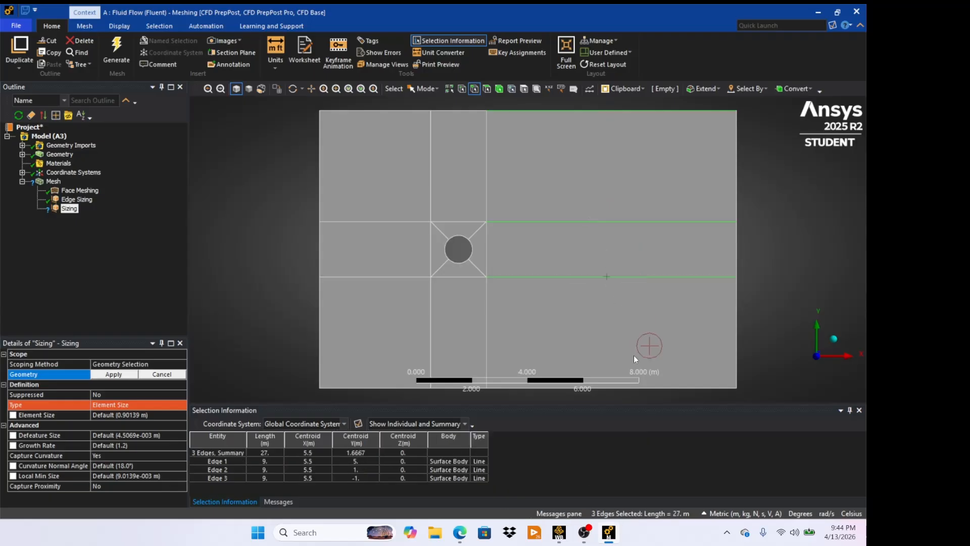
left_click(663, 388, "ctrl")
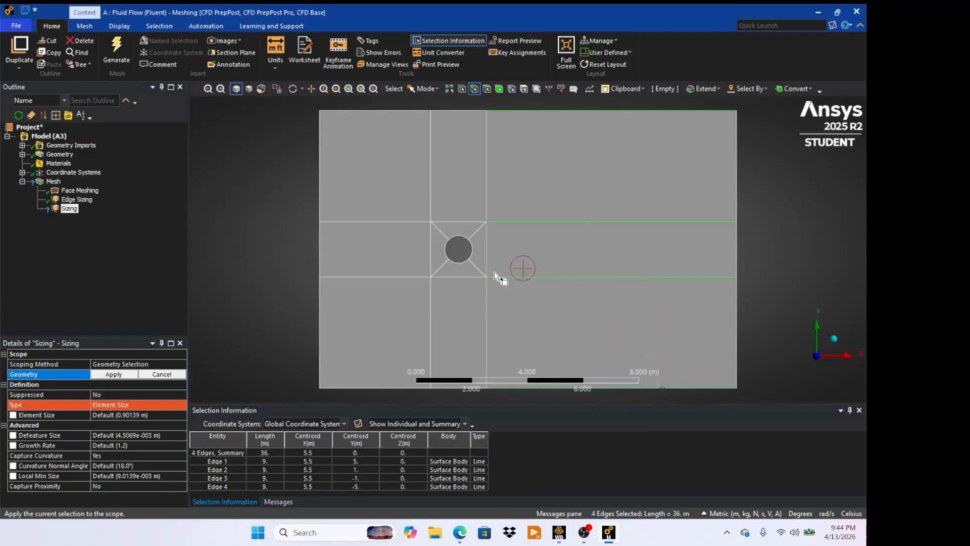
left_click(113, 374)
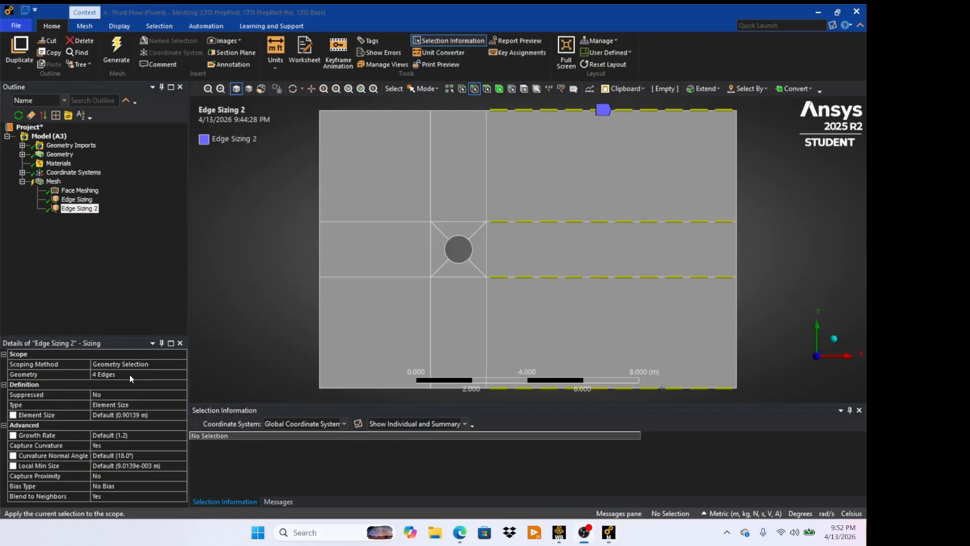
- Set the second edge sizing type to Number of Divisions with 100 divisions
left_click(132, 404)
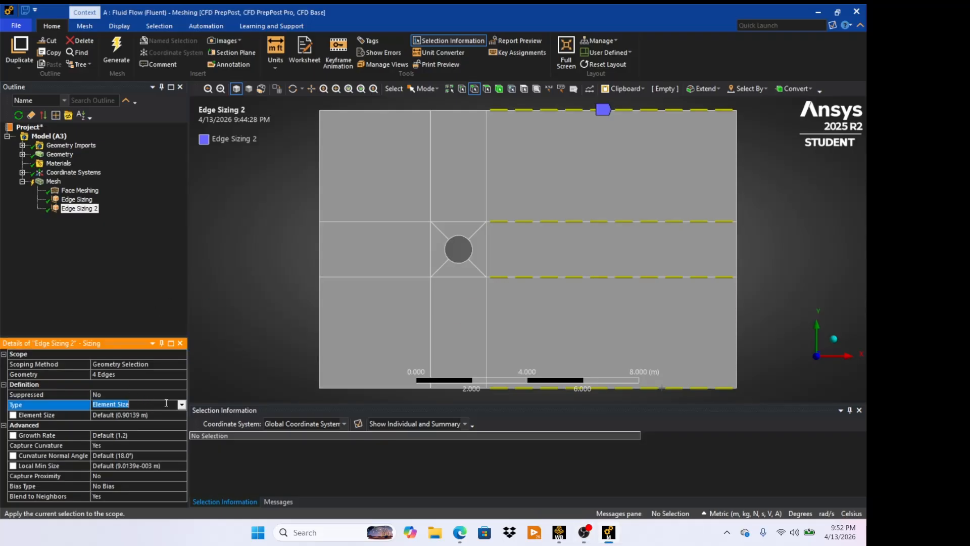
left_click(181, 405)
left_click(152, 421)
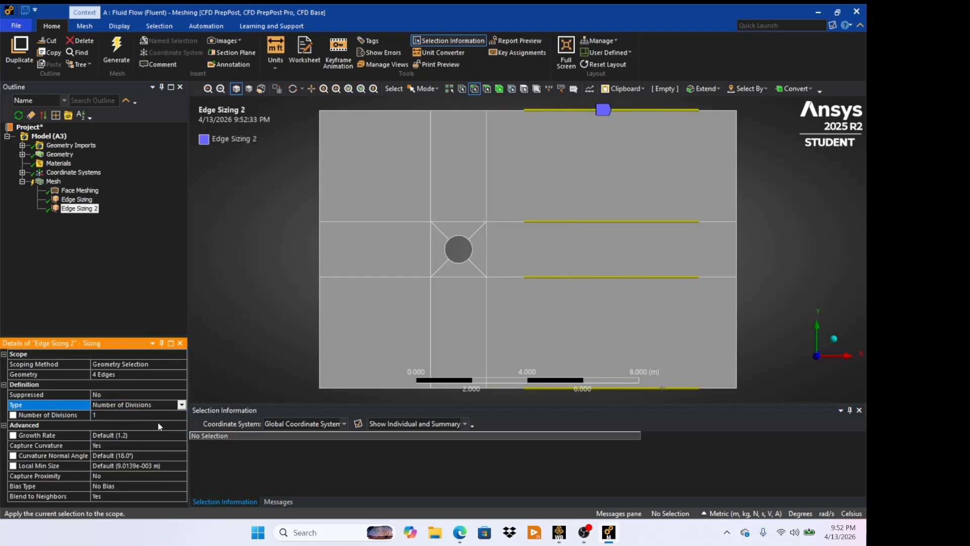
left_click(104, 414)
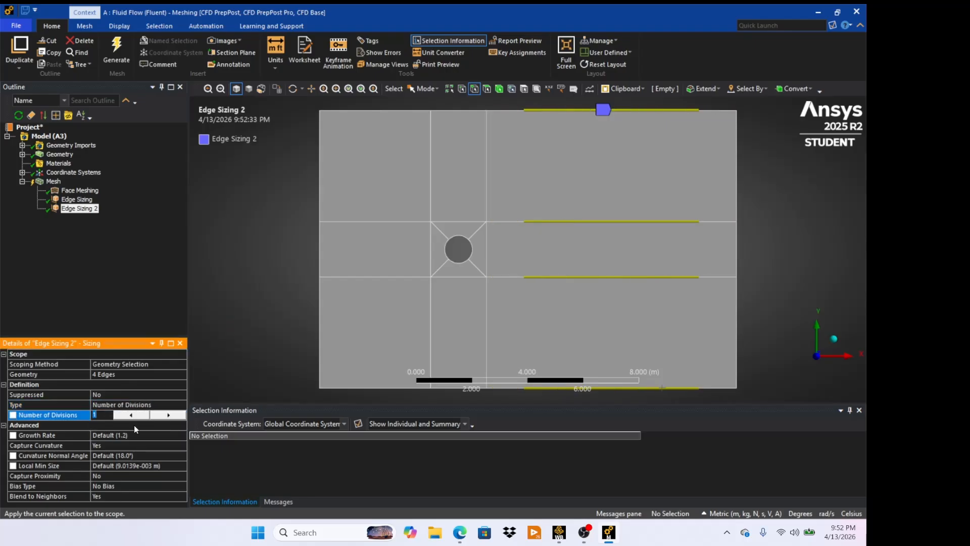
type("100")
- Turn off Capture Curvature and set the second edge sizing's Behavior to Hard
left_click(132, 444)
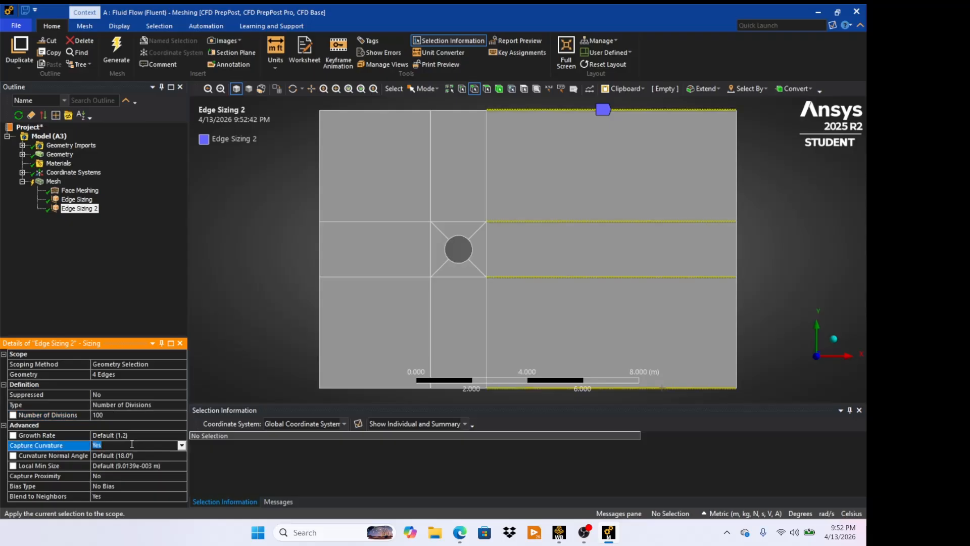
left_click(181, 446)
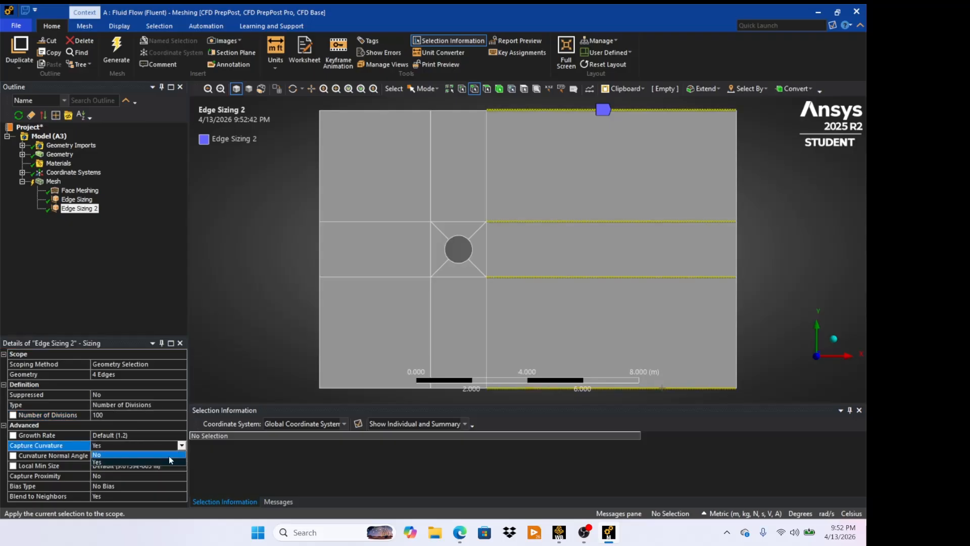
left_click(169, 455)
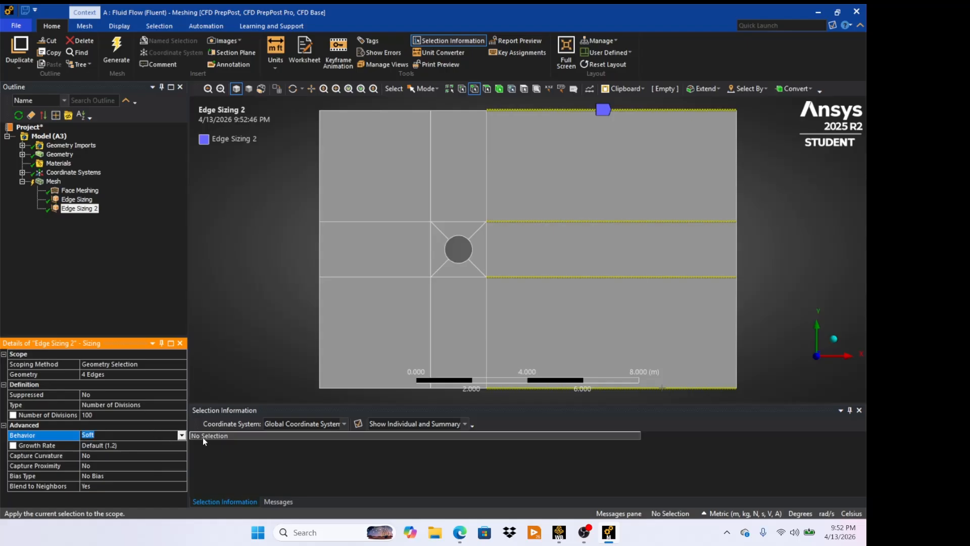
left_click(181, 435)
left_click(162, 450)
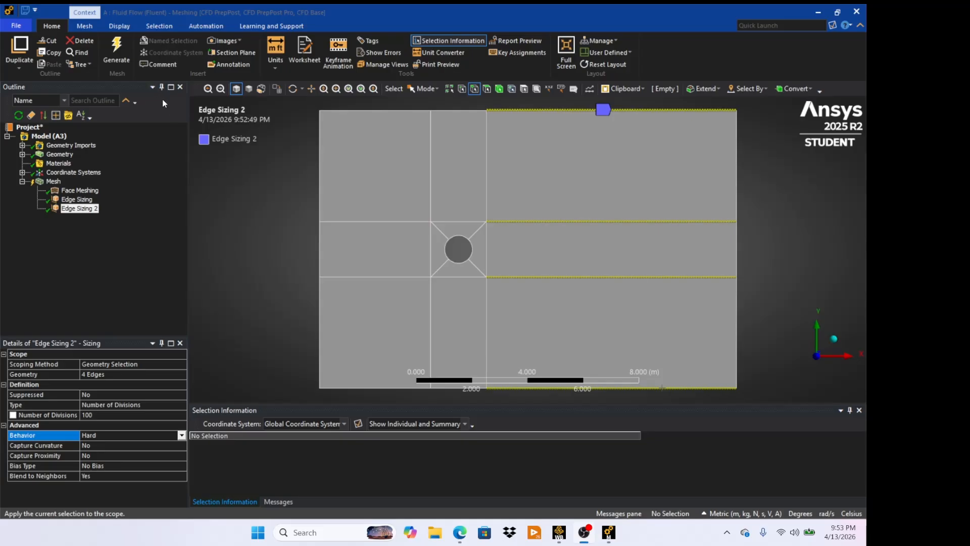
- Generate the mesh with the current sizing controls
left_click(121, 48)
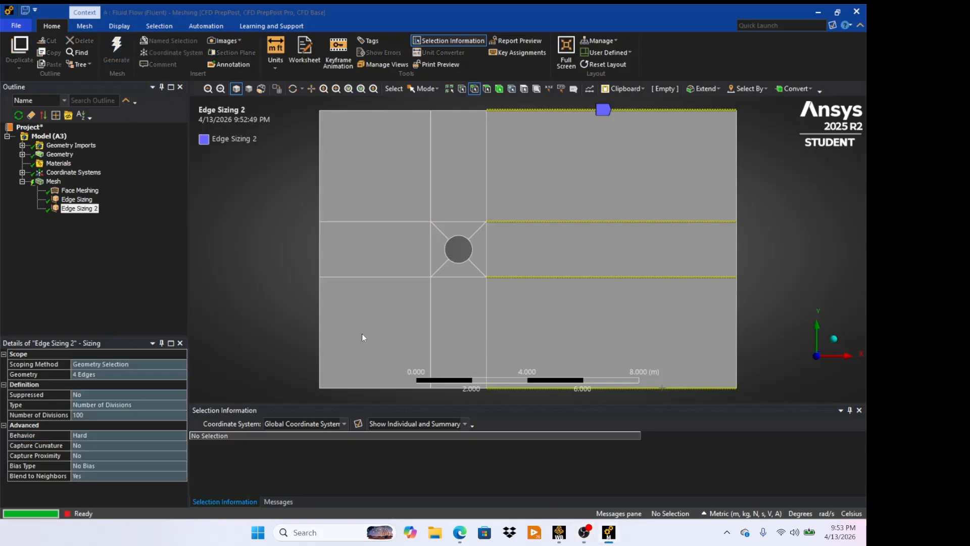
- Change the first edge sizing's number of divisions to 45, regenerate the mesh and display it
right_click(77, 199)
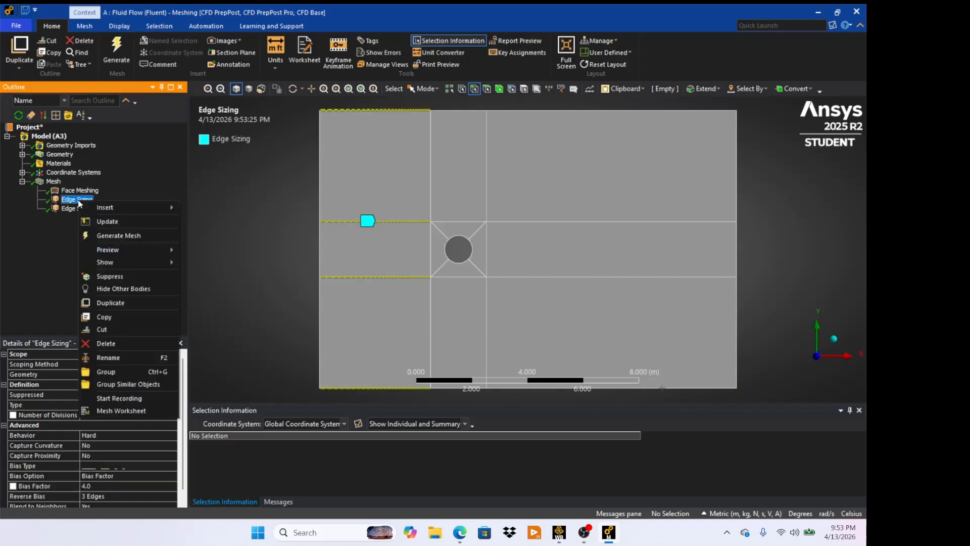
left_click(79, 236)
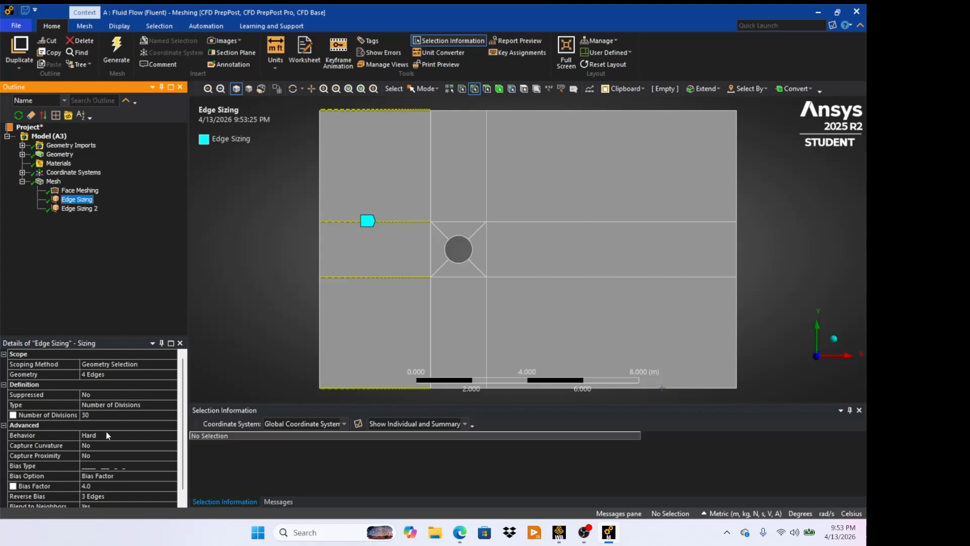
left_click(99, 413)
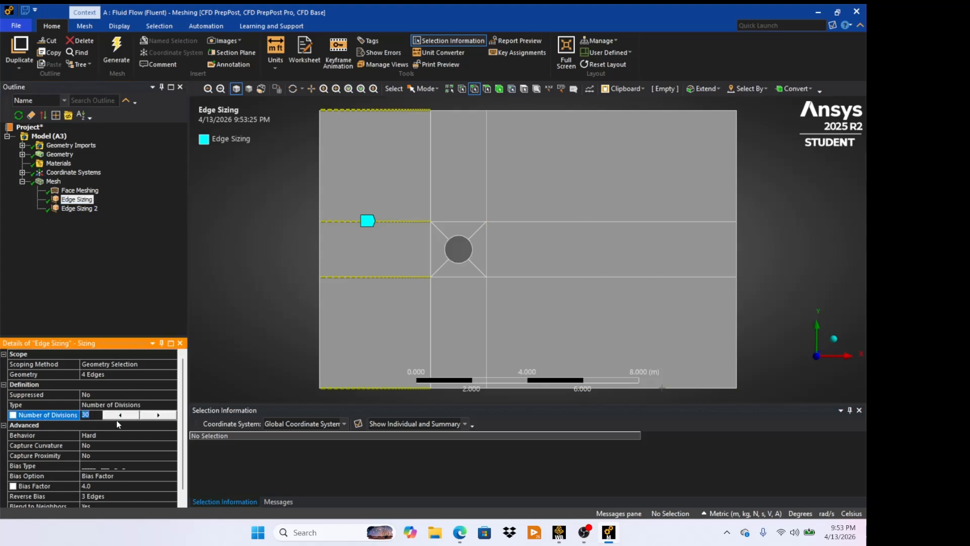
type("45")
left_click(121, 46)
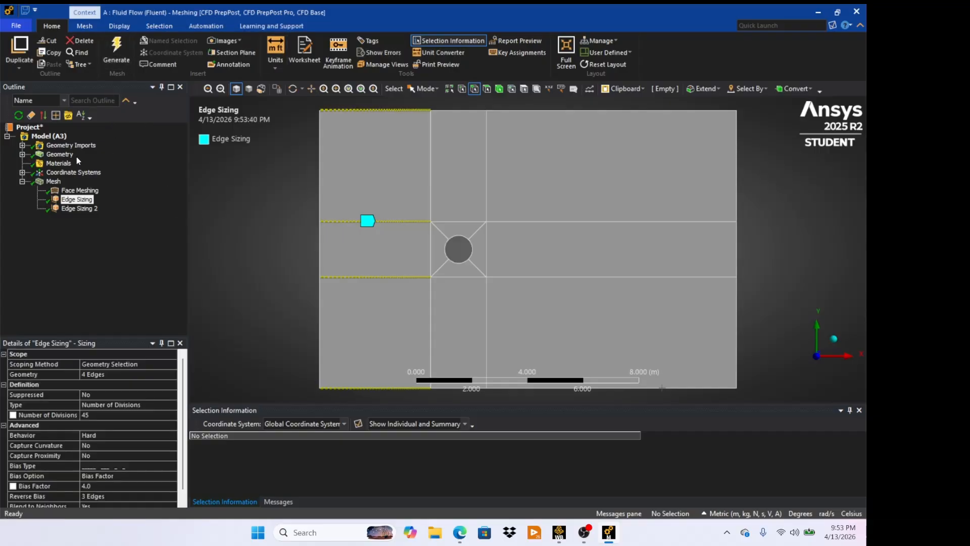
left_click(53, 182)
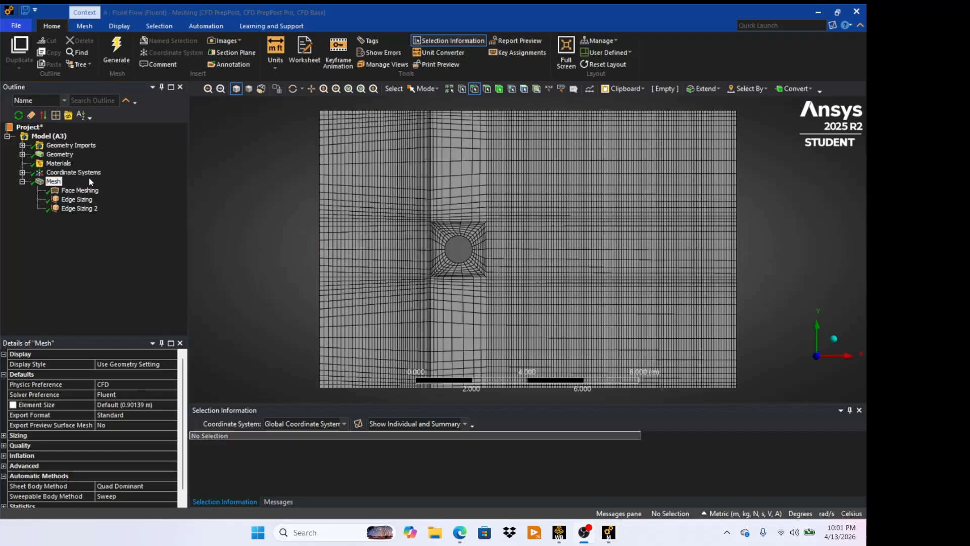
- Insert a new Sizing control scoped to the eight vertical edges of the blocks above and below the middle band
right_click(59, 181)
mouse_move(167, 192)
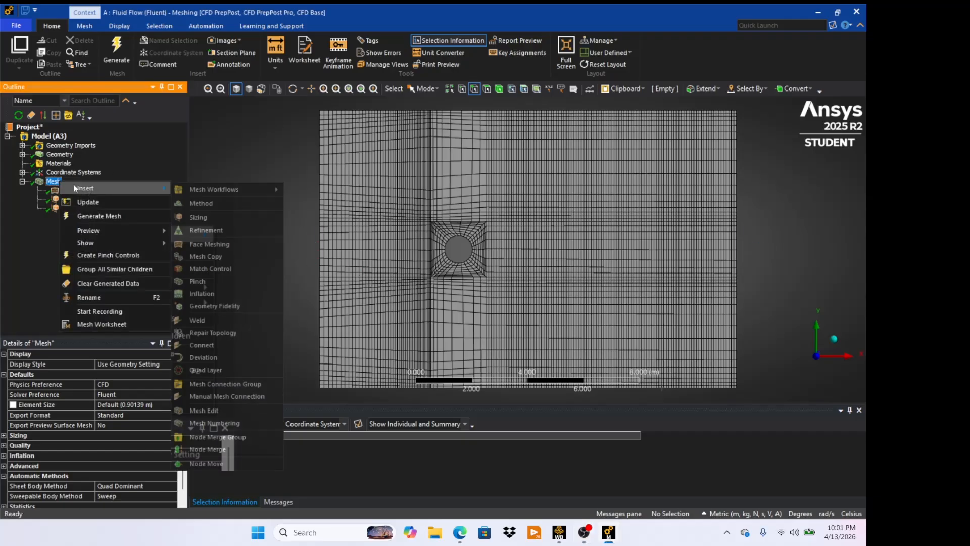
left_click(205, 215)
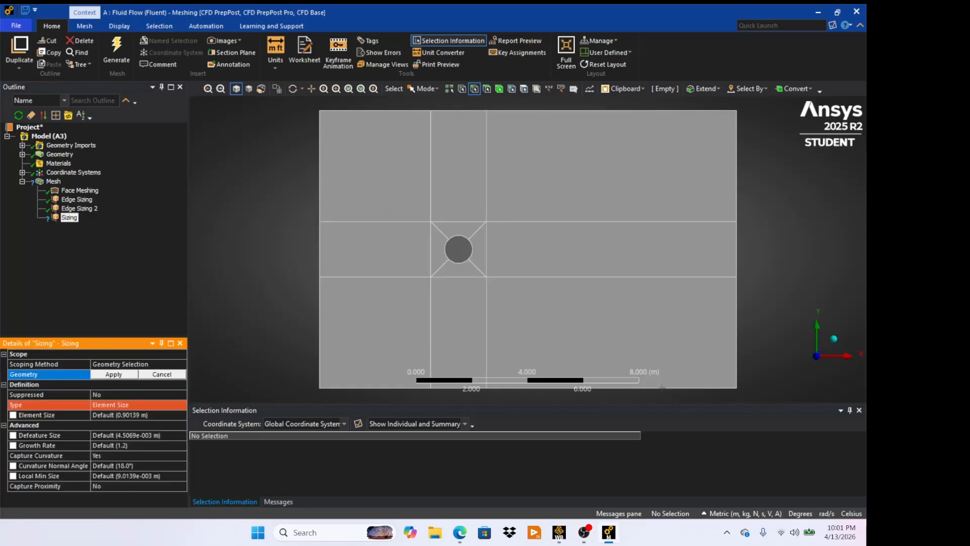
key("alt+Tab")
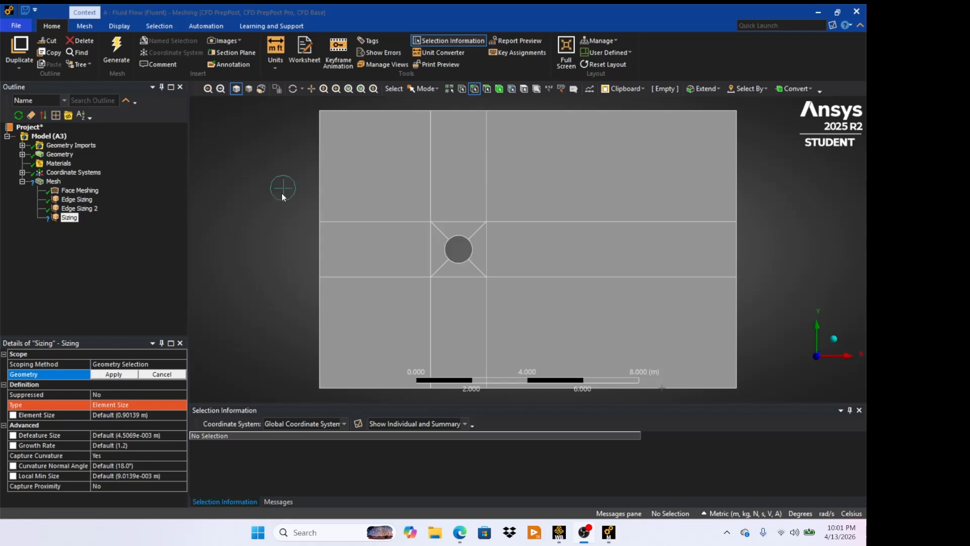
left_click(318, 179)
left_click(430, 173, "ctrl")
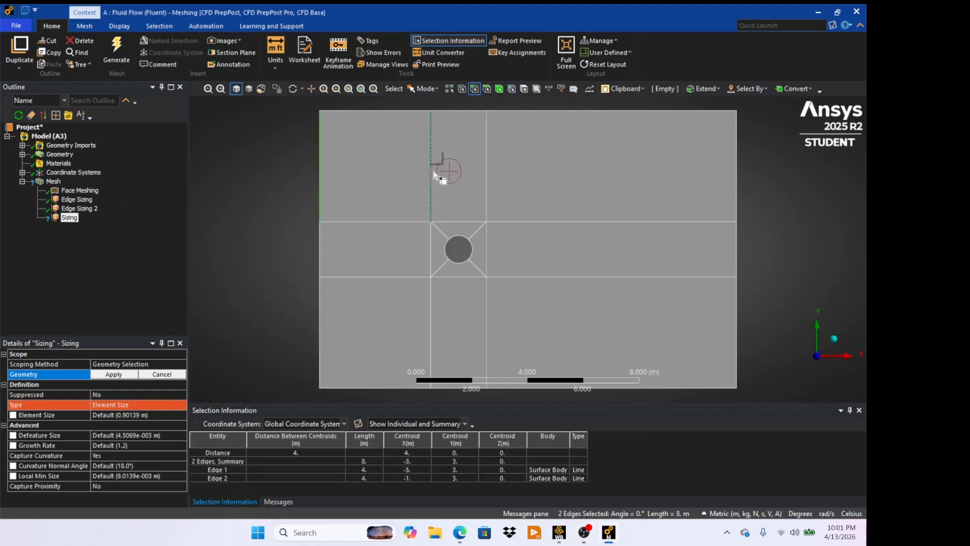
left_click(486, 173, "ctrl")
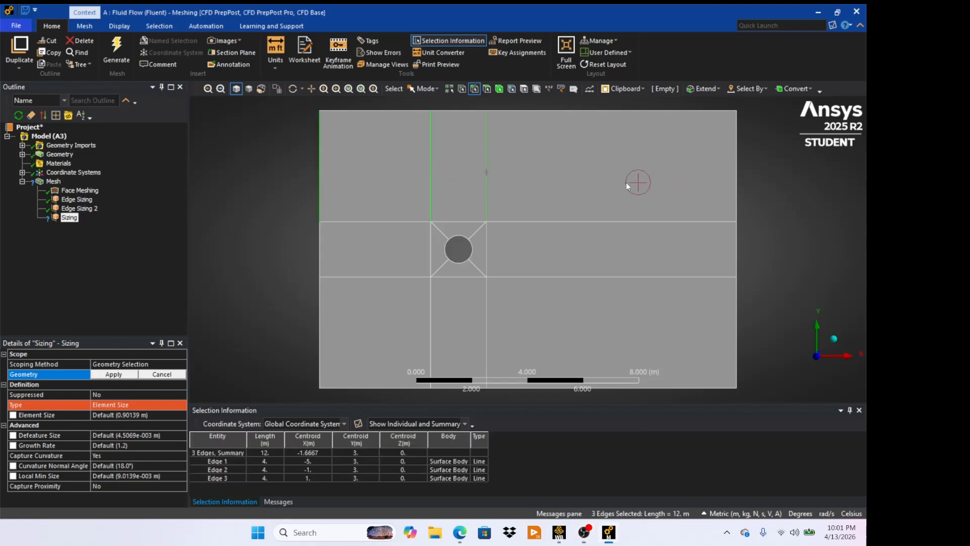
left_click(736, 172, "ctrl")
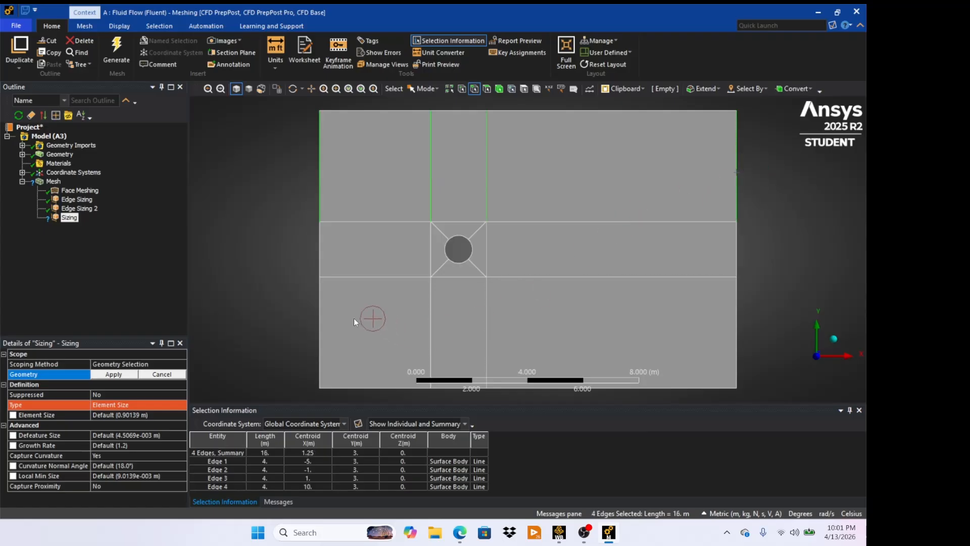
left_click(322, 318, "ctrl")
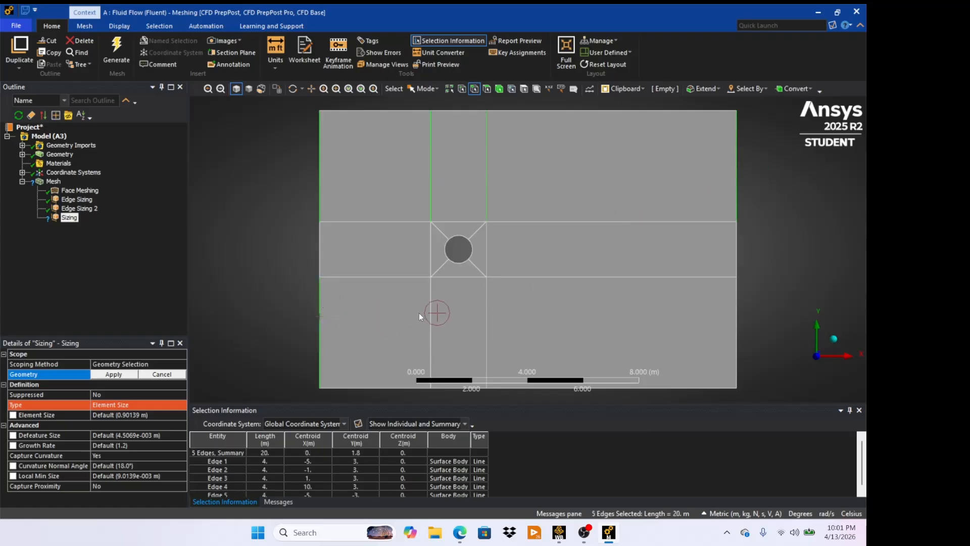
left_click(429, 314, "ctrl")
left_click(486, 316, "ctrl")
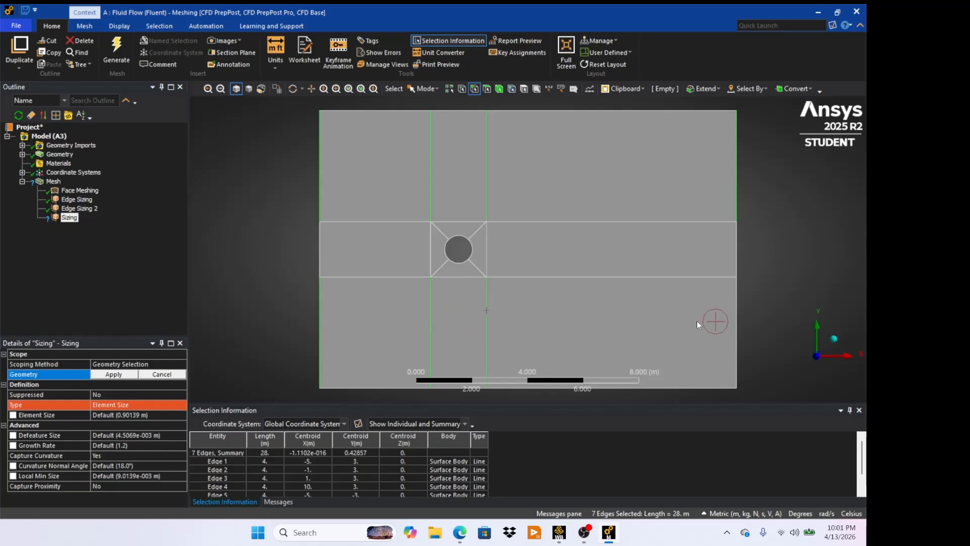
left_click(736, 326, "ctrl")
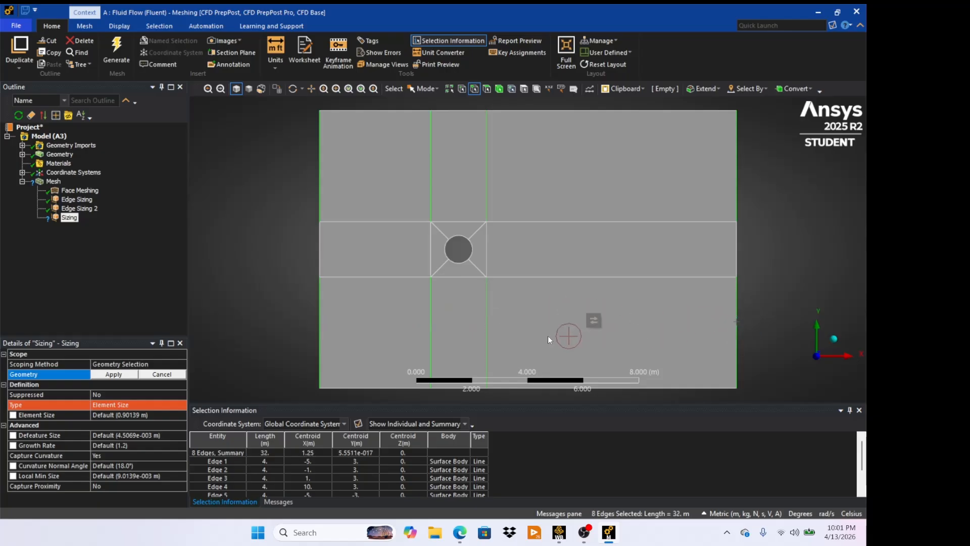
left_click(114, 374)
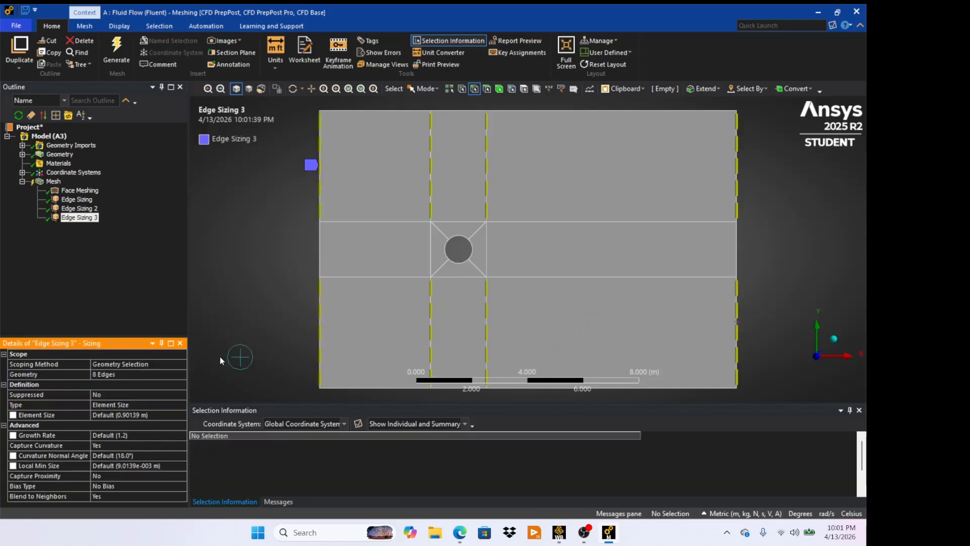
- Set the third edge sizing's type to Number of Divisions and turn off Capture Curvature
left_click(142, 405)
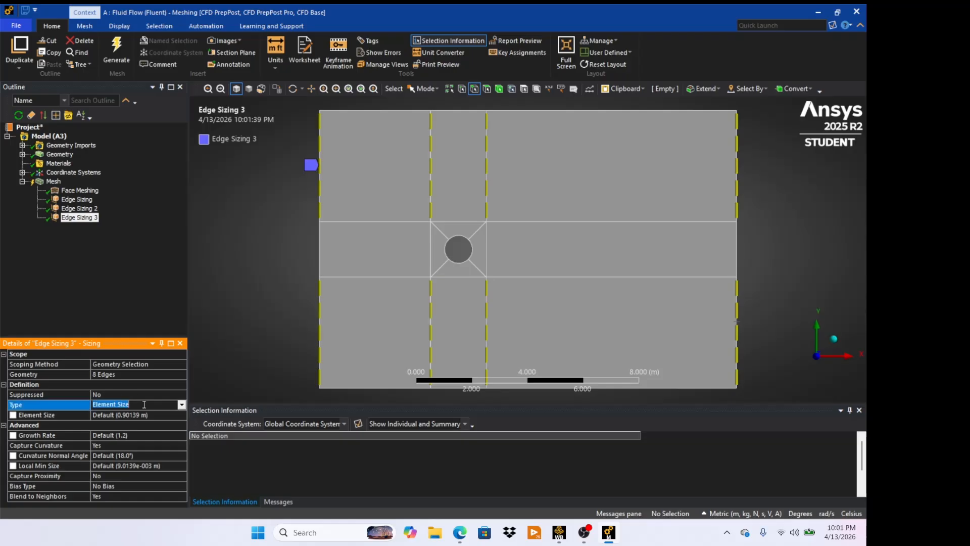
left_click(181, 404)
left_click(146, 422)
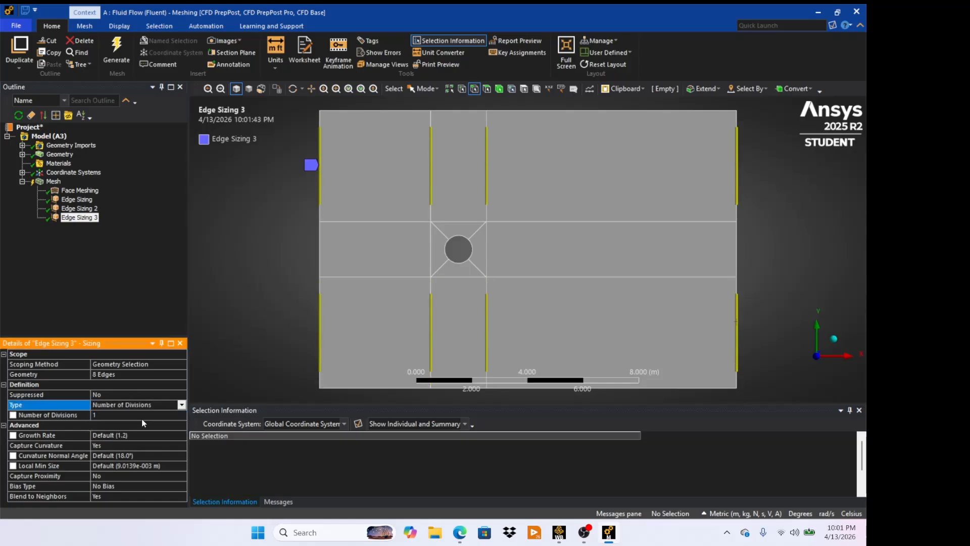
left_click(107, 447)
left_click(182, 445)
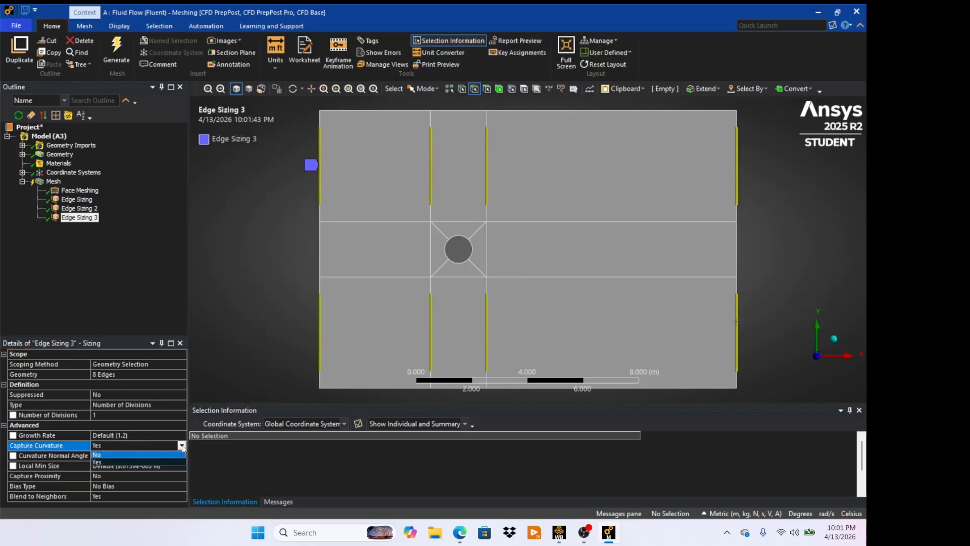
left_click(155, 453)
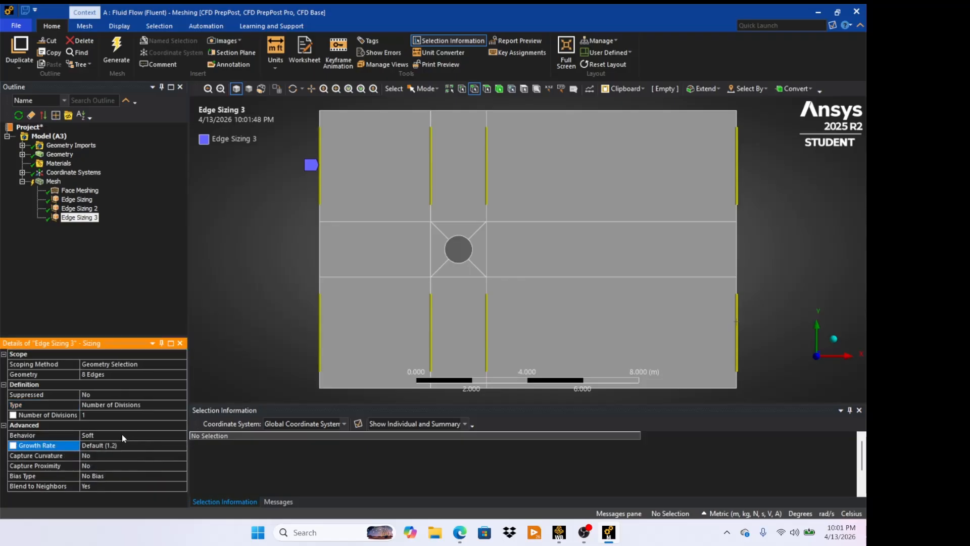
- Set the third edge sizing's Behavior to Hard and its number of divisions to 30
left_click(104, 435)
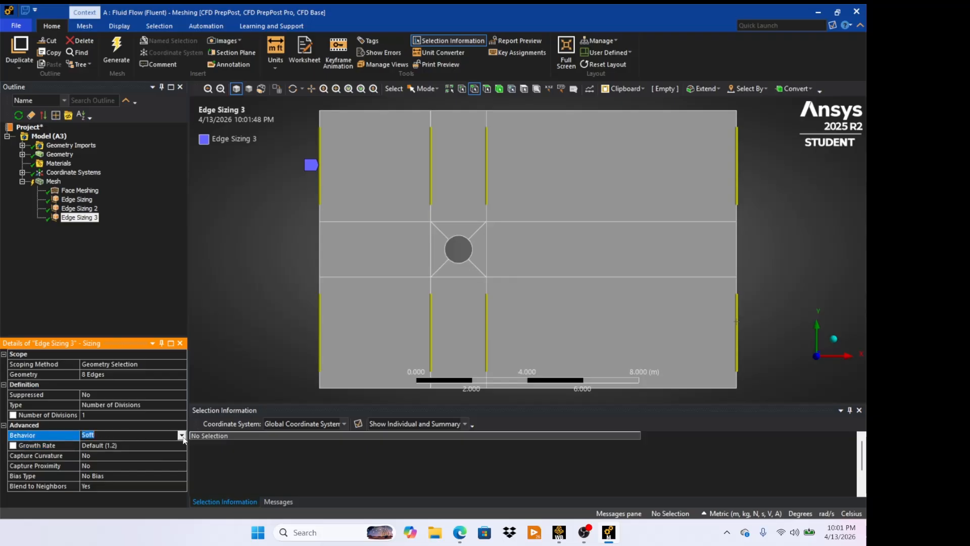
left_click(181, 434)
left_click(146, 451)
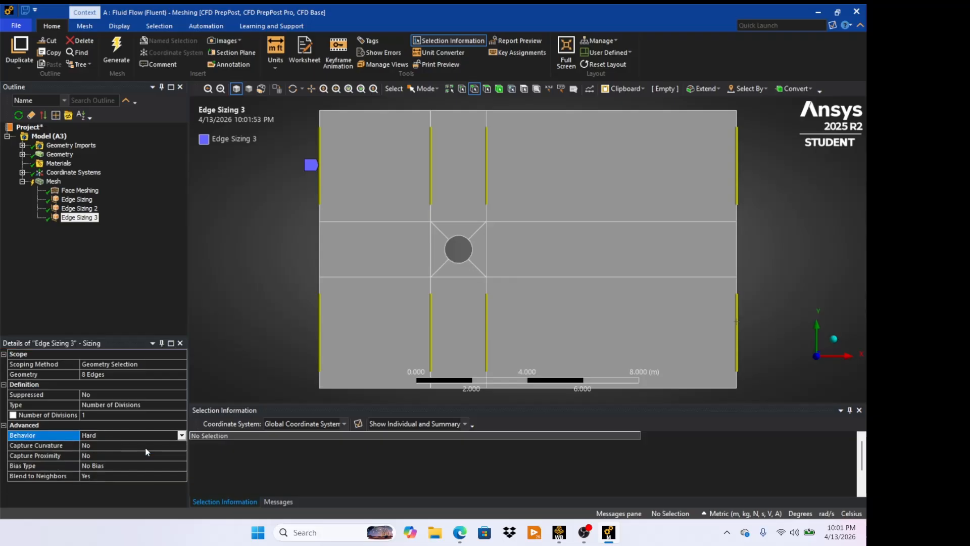
left_click(117, 412)
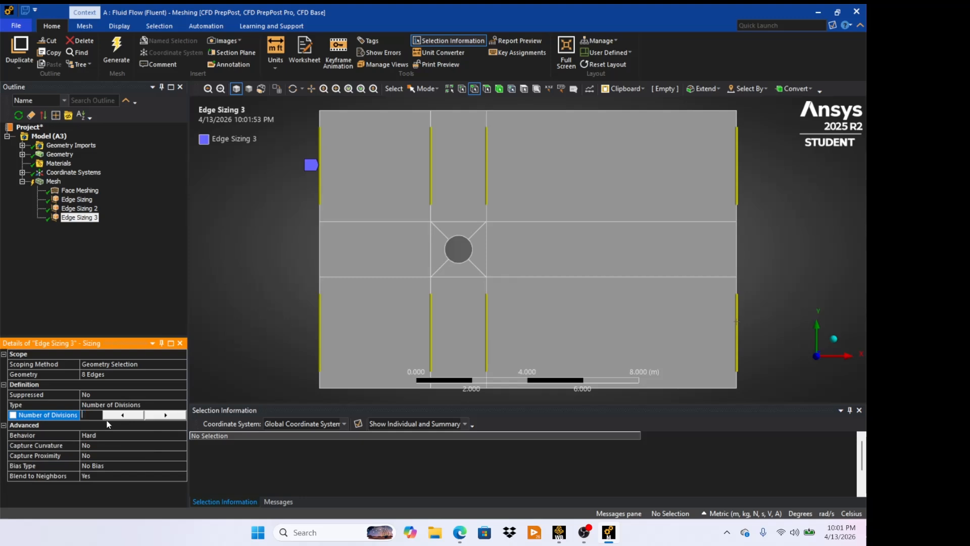
type("30")
key("Return")
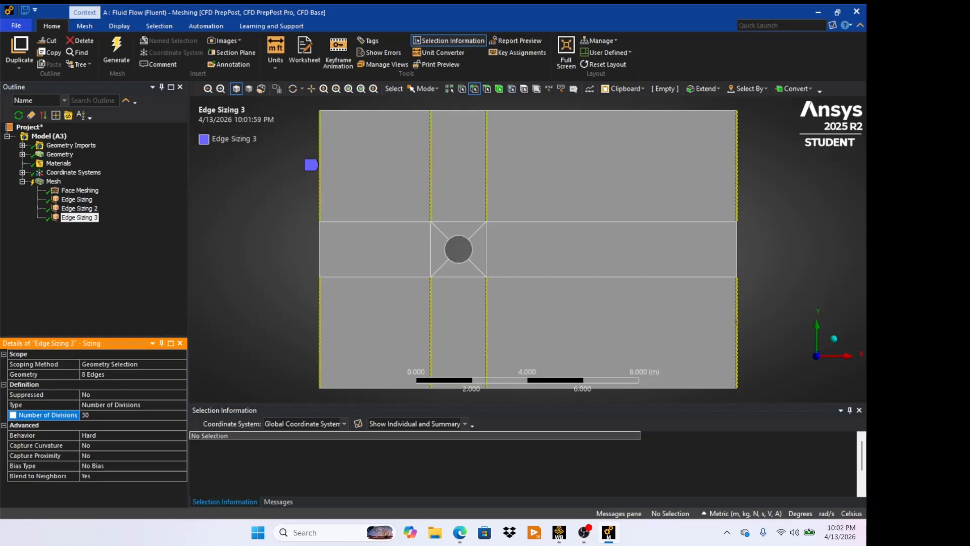
- Regenerate the mesh and display it
left_click(116, 49)
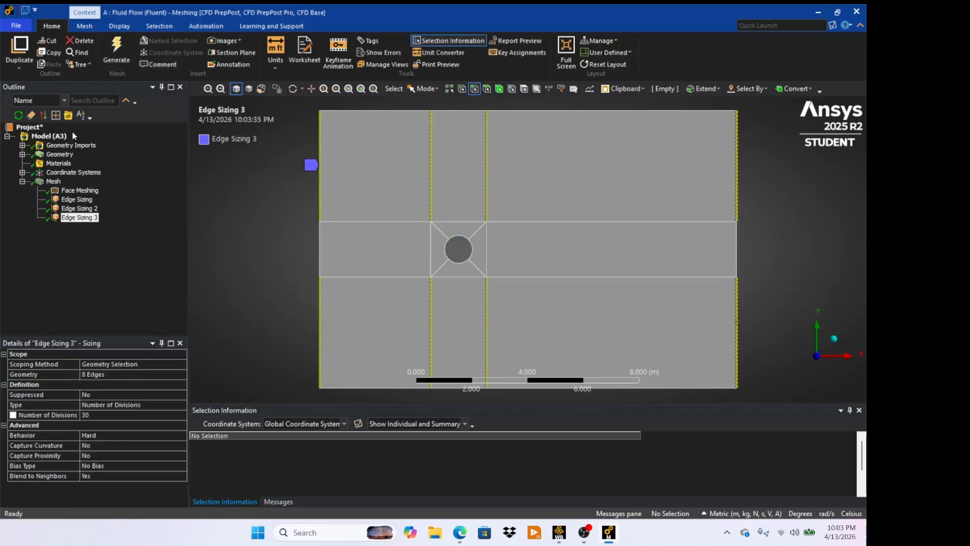
left_click(53, 182)
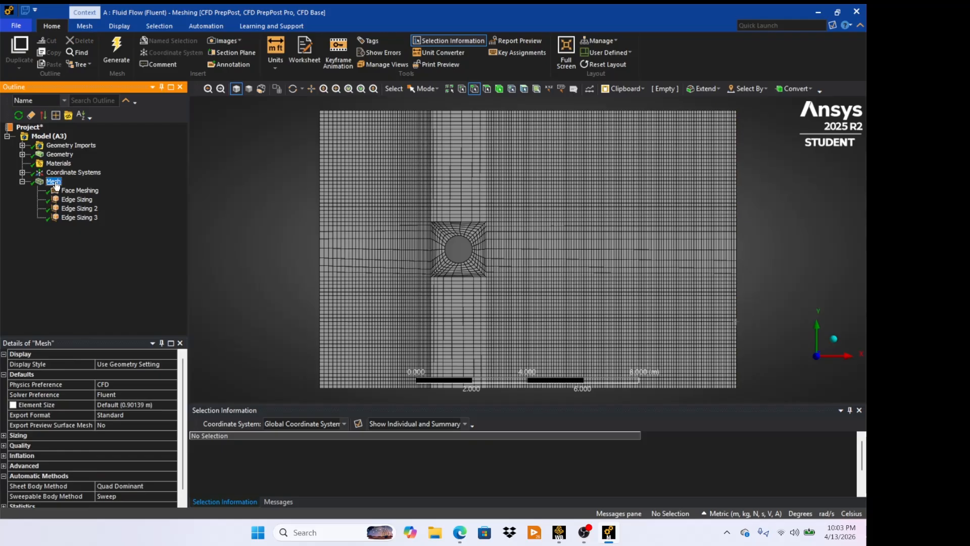
- Insert a new Sizing control scoped to the six middle-band vertical edges: outer sides, square sides and the left and right circle arcs
right_click(55, 183)
mouse_move(63, 188)
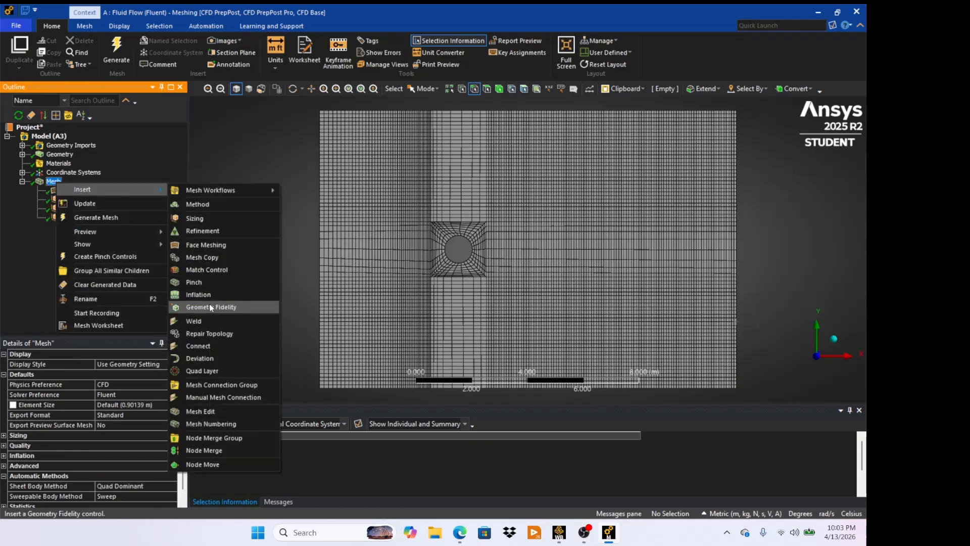
left_click(207, 217)
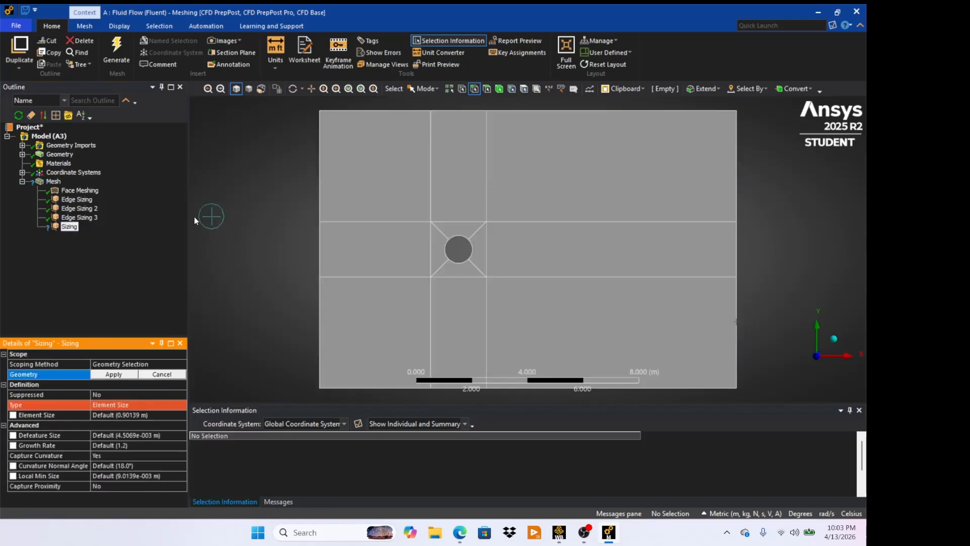
left_click(319, 256)
left_click(430, 245)
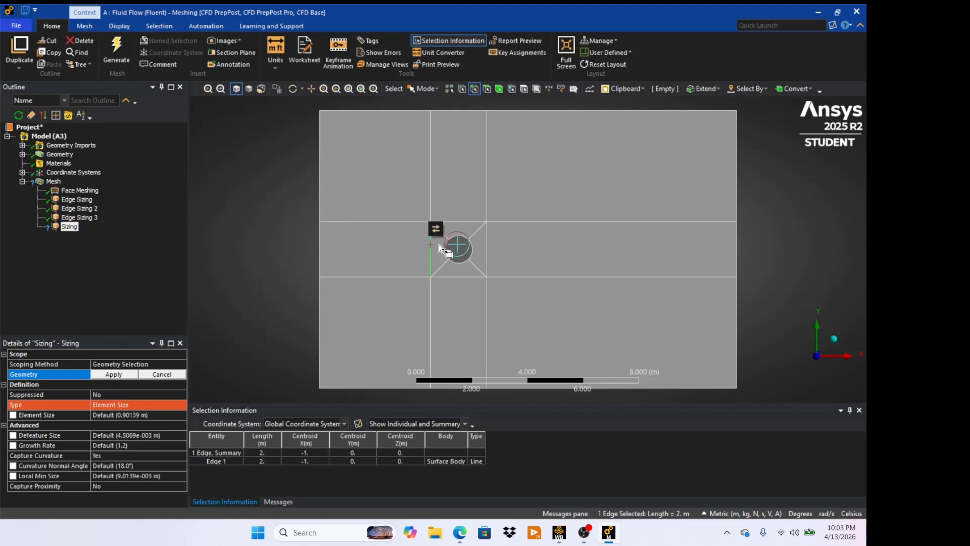
left_click(445, 248)
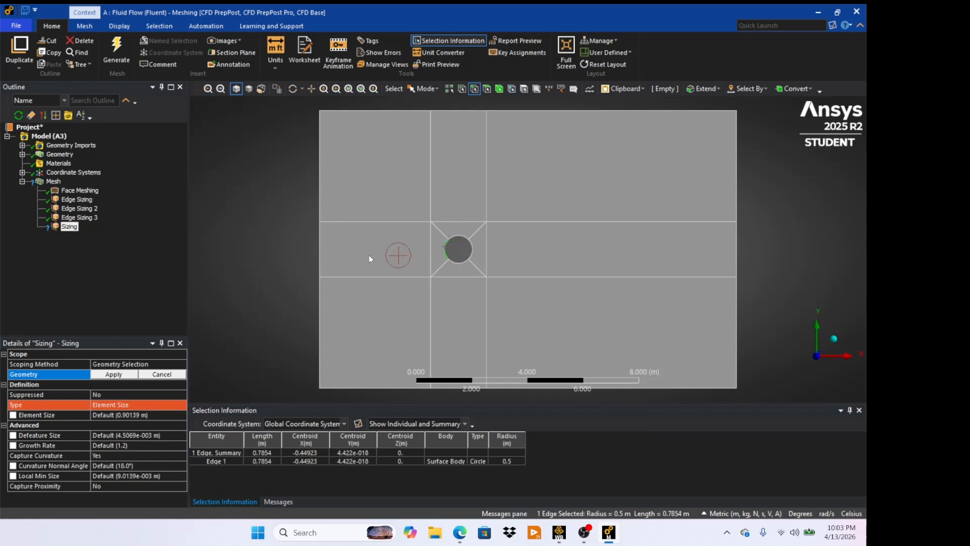
left_click(319, 250, "ctrl")
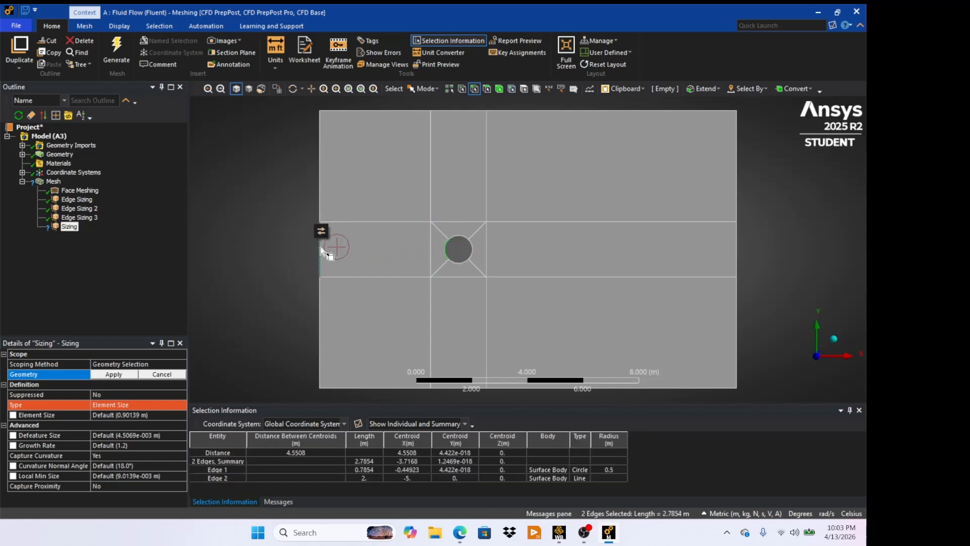
left_click(431, 247, "ctrl")
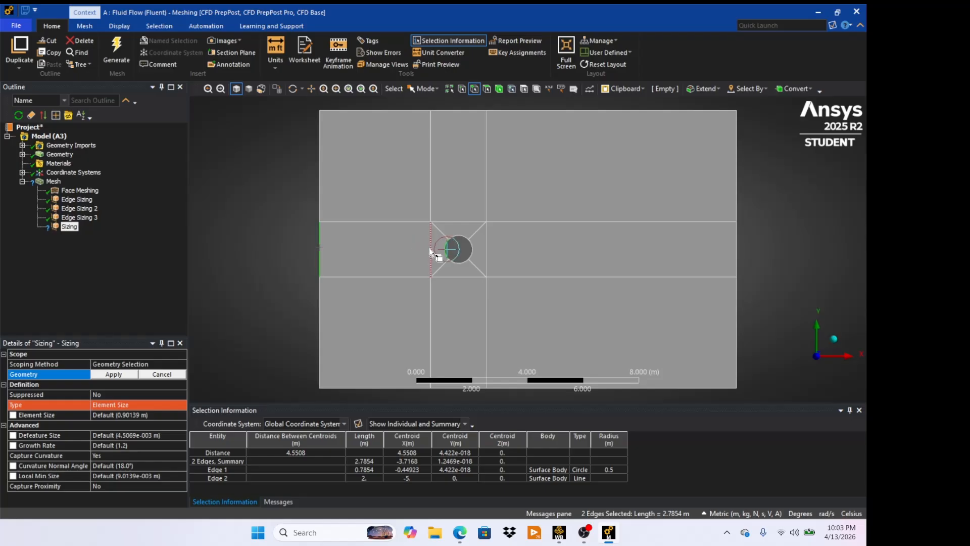
left_click(471, 248, "ctrl")
left_click(486, 249, "ctrl")
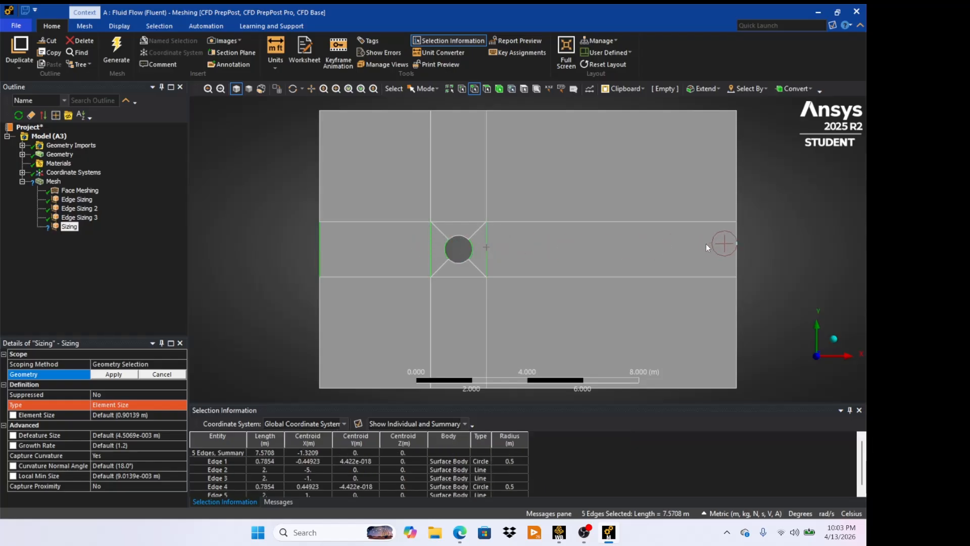
left_click(737, 252, "ctrl")
left_click(124, 375)
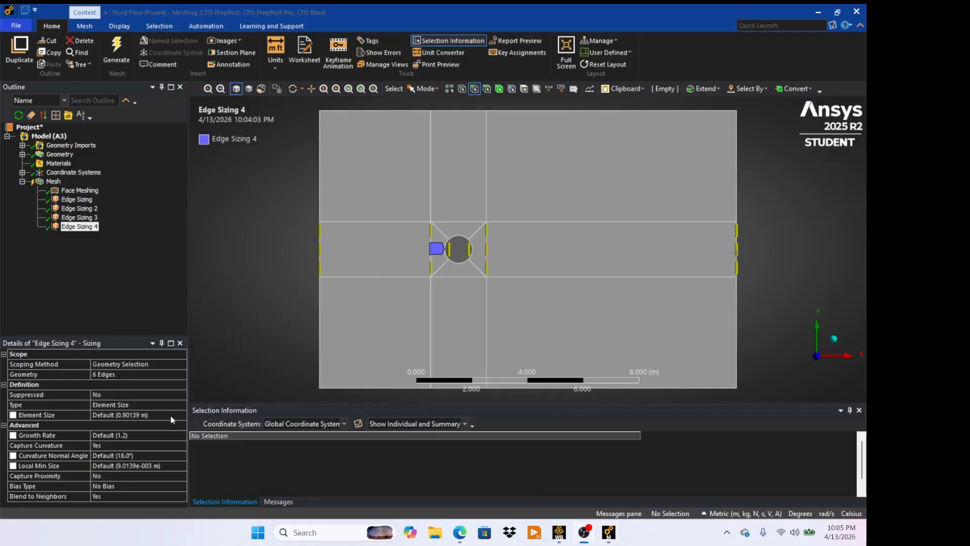
- Set the fourth edge sizing's type to Number of Divisions with 40 divisions
left_click(127, 404)
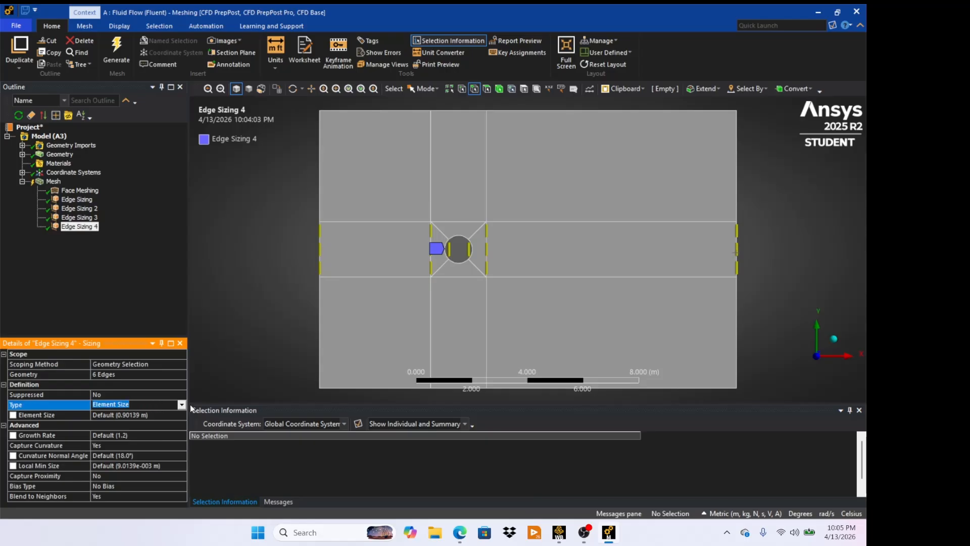
left_click(181, 404)
left_click(159, 421)
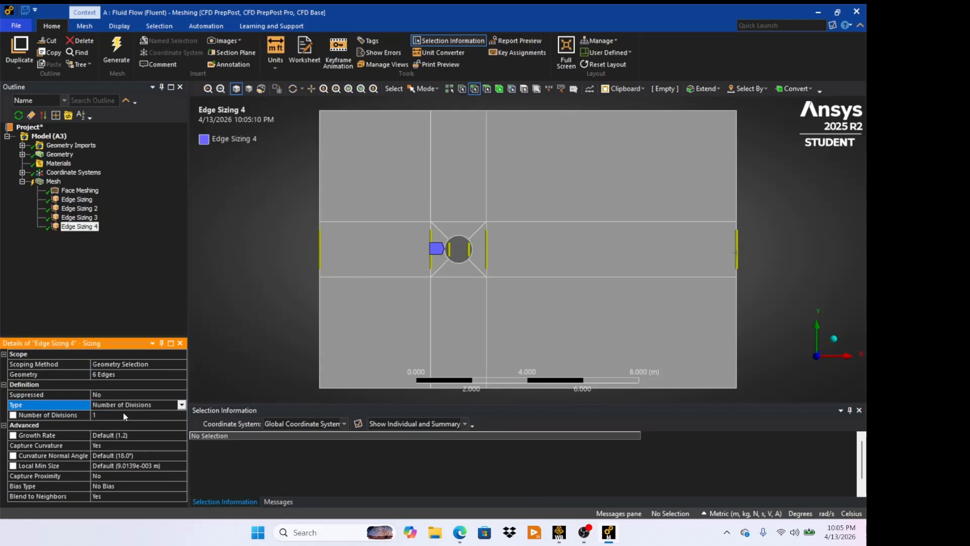
left_click(123, 414)
type("40")
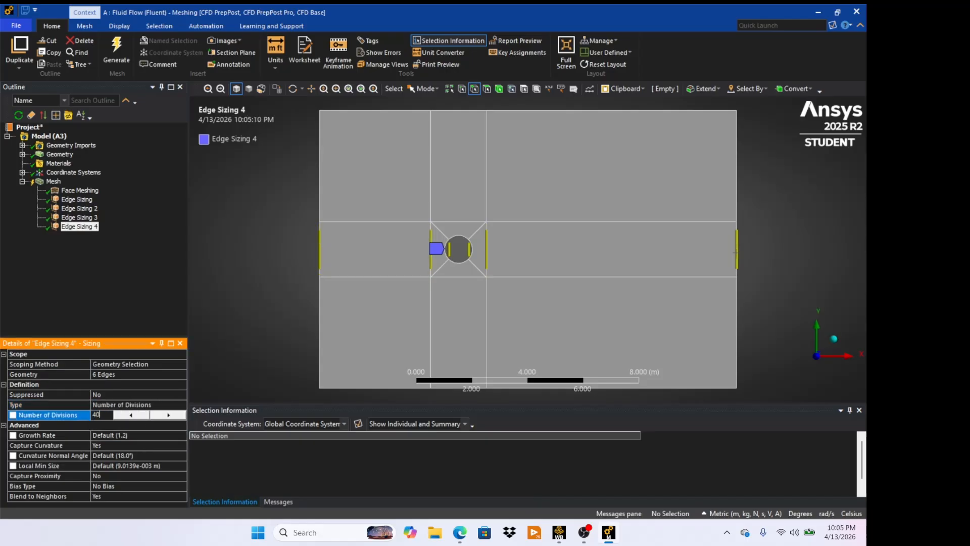
- Turn off Capture Curvature for the fourth edge sizing and set its Behavior to Hard
left_click(112, 446)
left_click(180, 445)
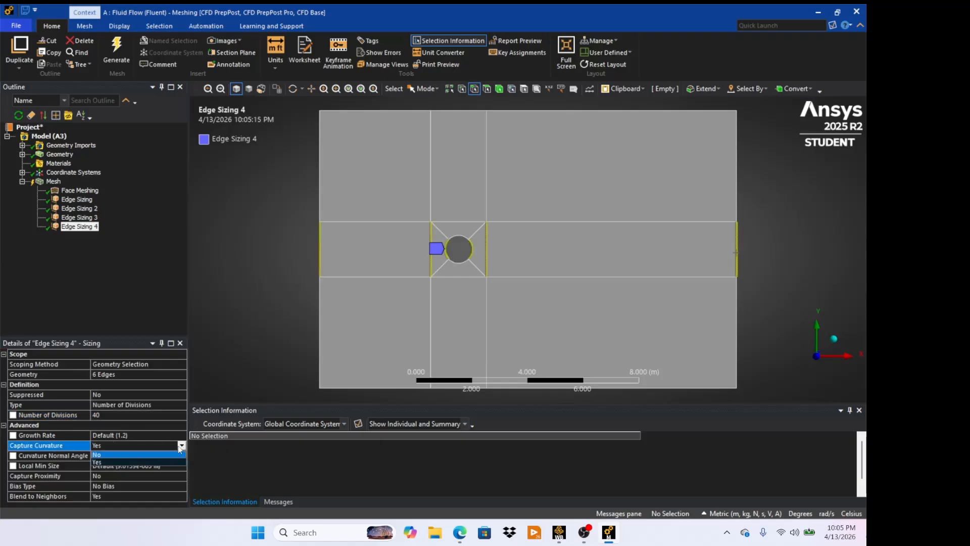
left_click(132, 454)
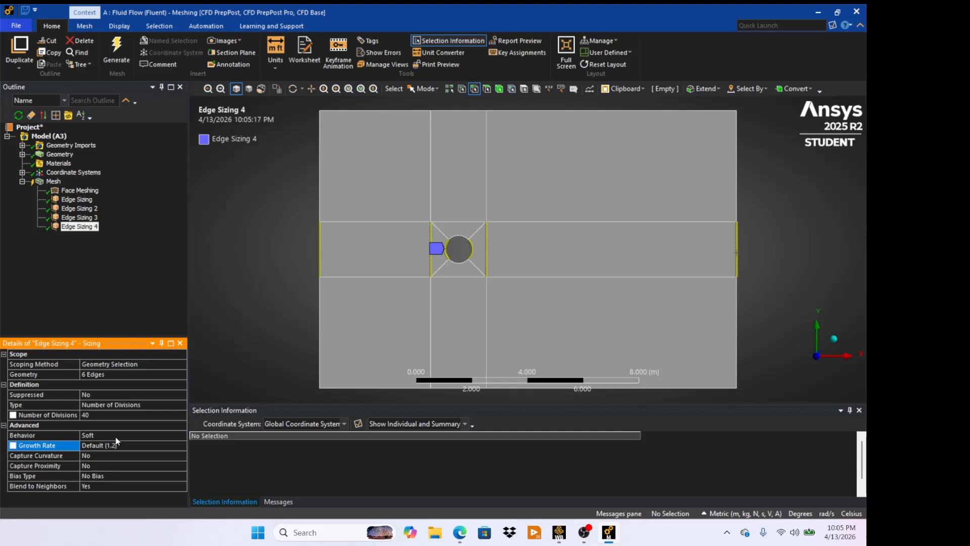
left_click(118, 434)
left_click(180, 436)
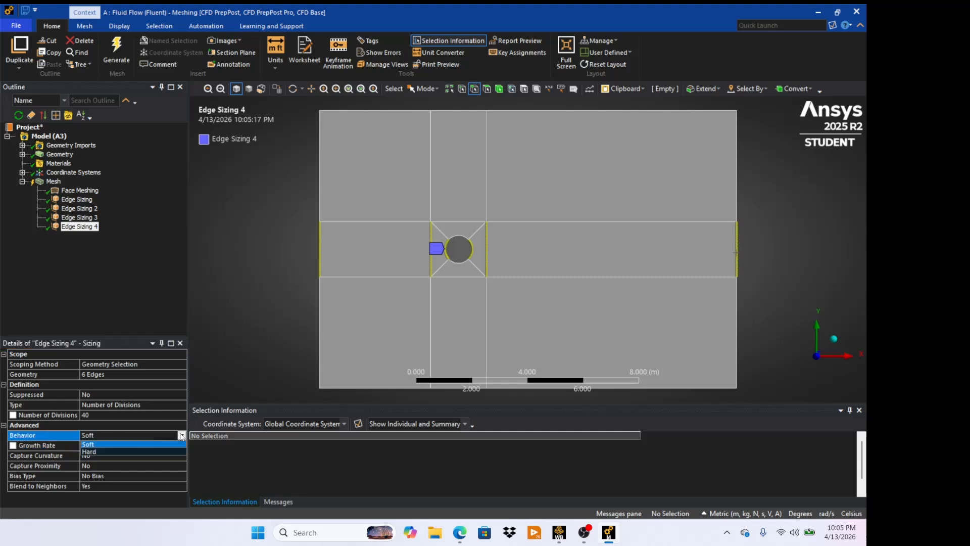
left_click(135, 449)
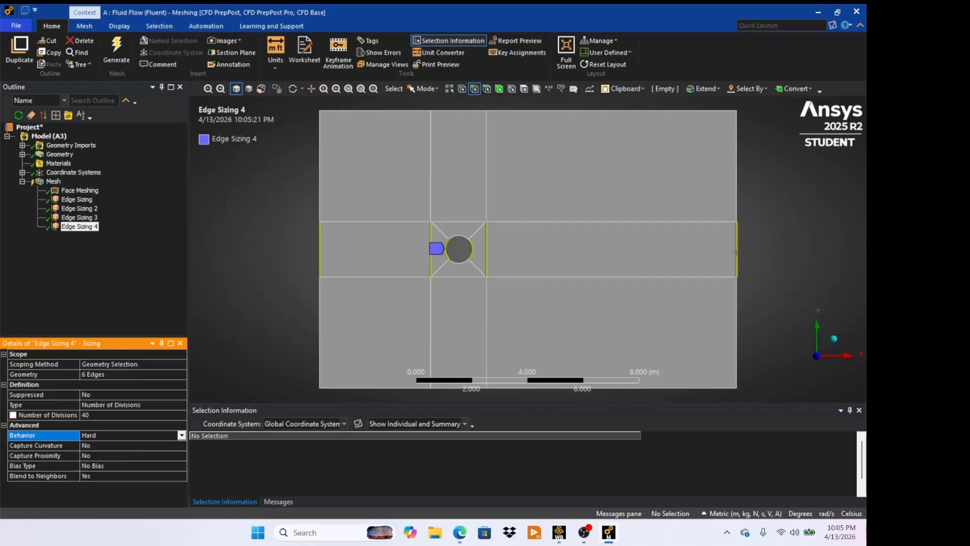
- Regenerate the mesh and display it
left_click(117, 49)
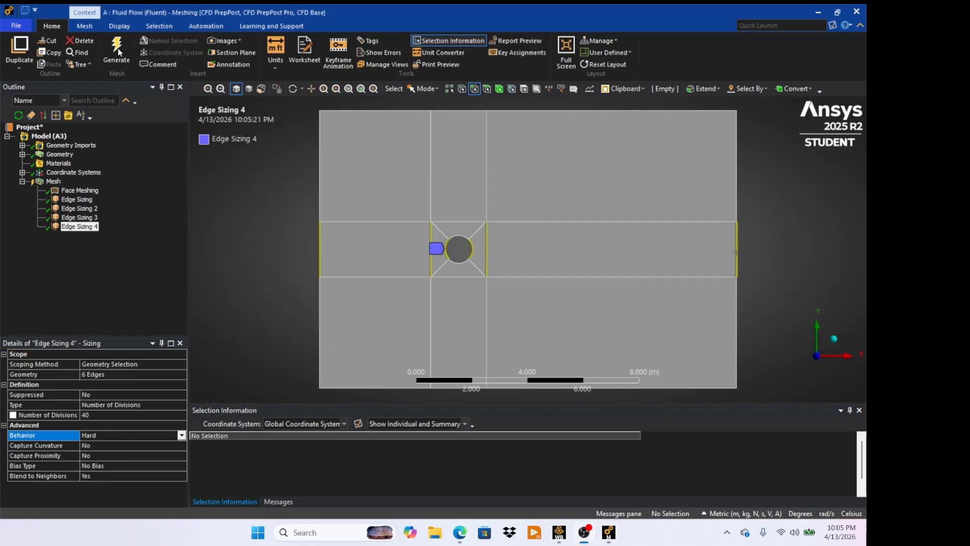
left_click(117, 47)
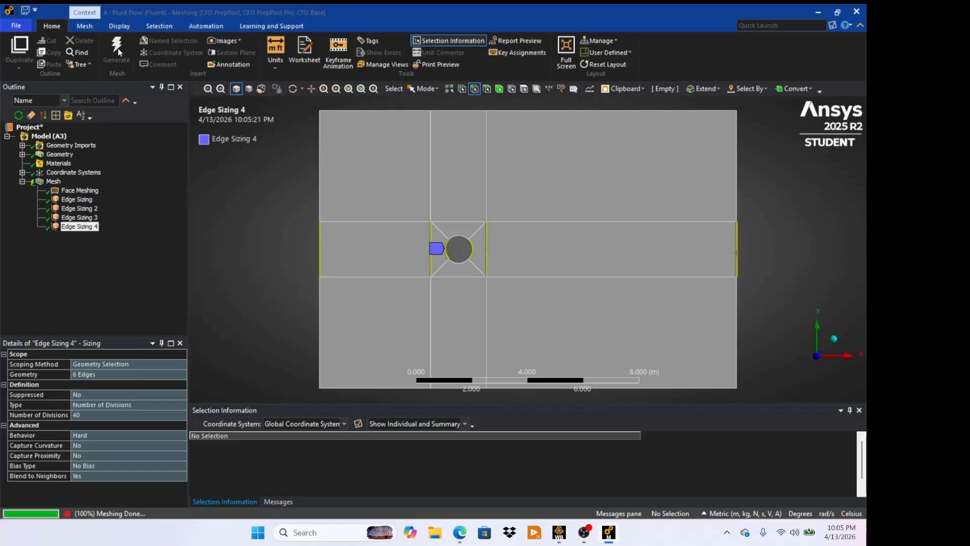
left_click(53, 182)
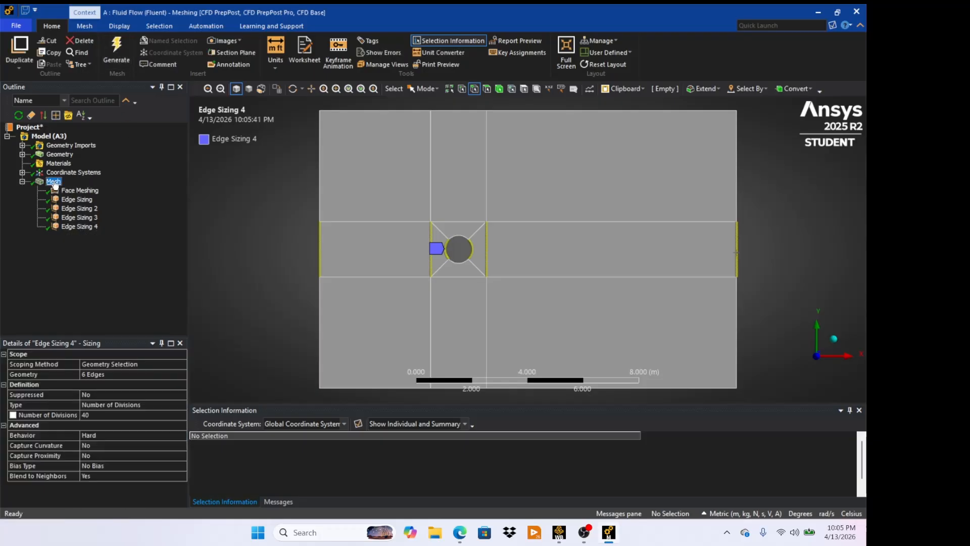
- Insert a new Sizing control scoped to the six central-column horizontal edges: outer top and bottom, square top and bottom, and circle arcs
right_click(53, 183)
mouse_move(87, 186)
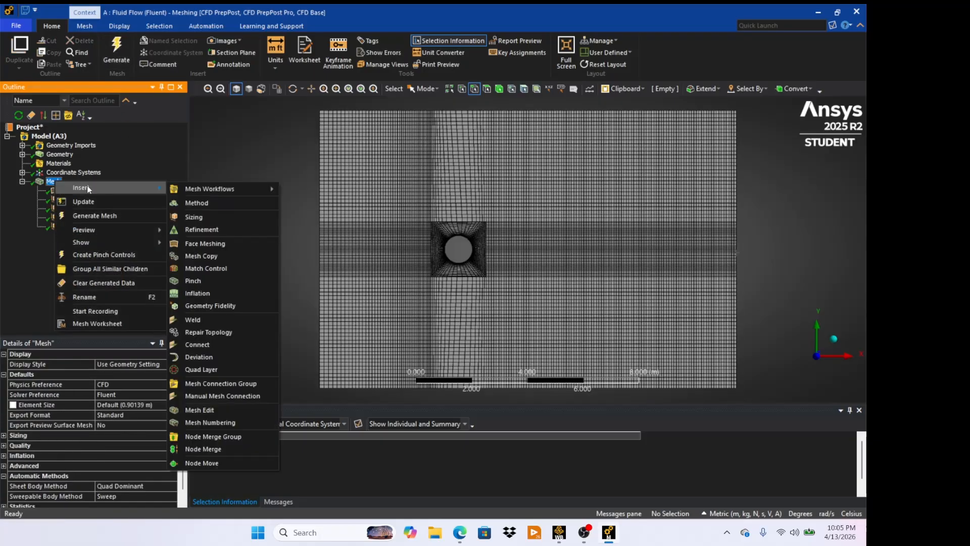
left_click(217, 216)
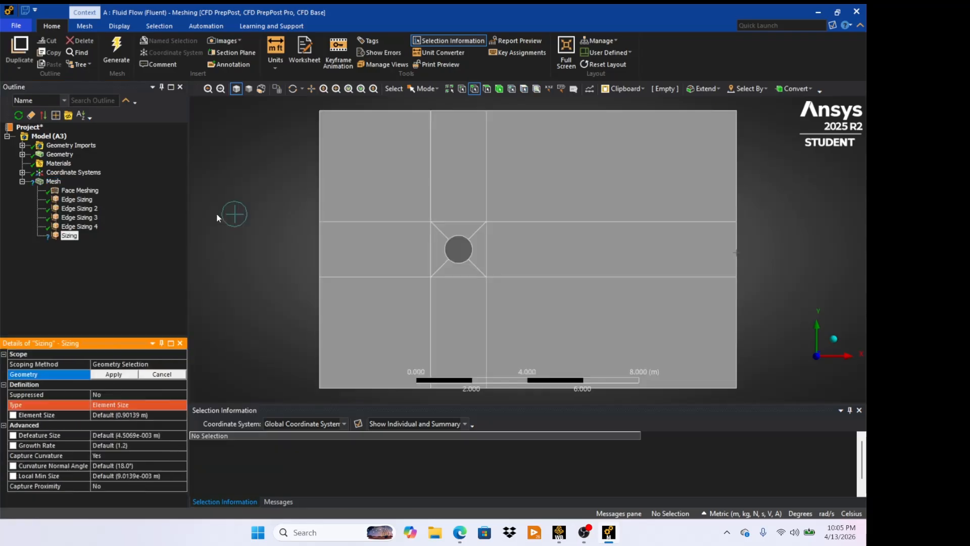
left_click(460, 111)
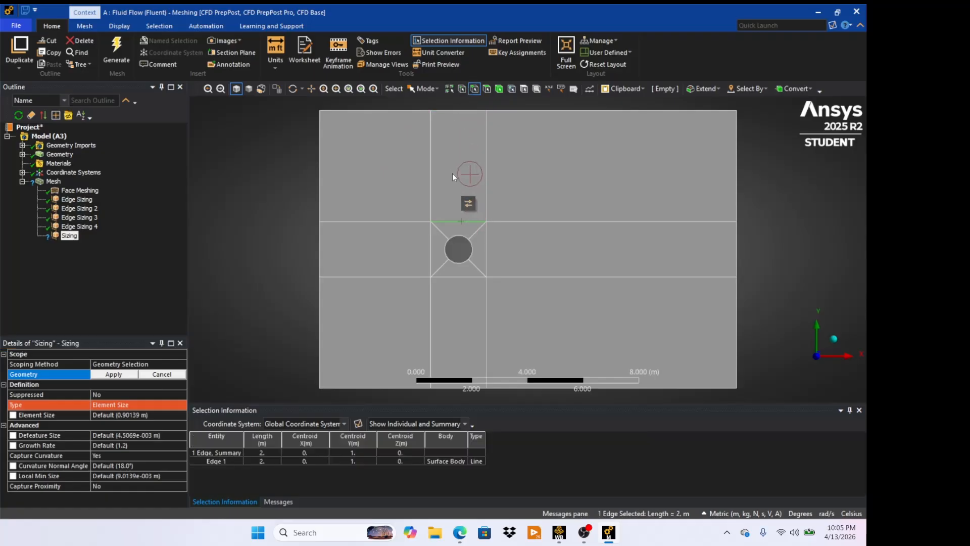
left_click(455, 111, "ctrl")
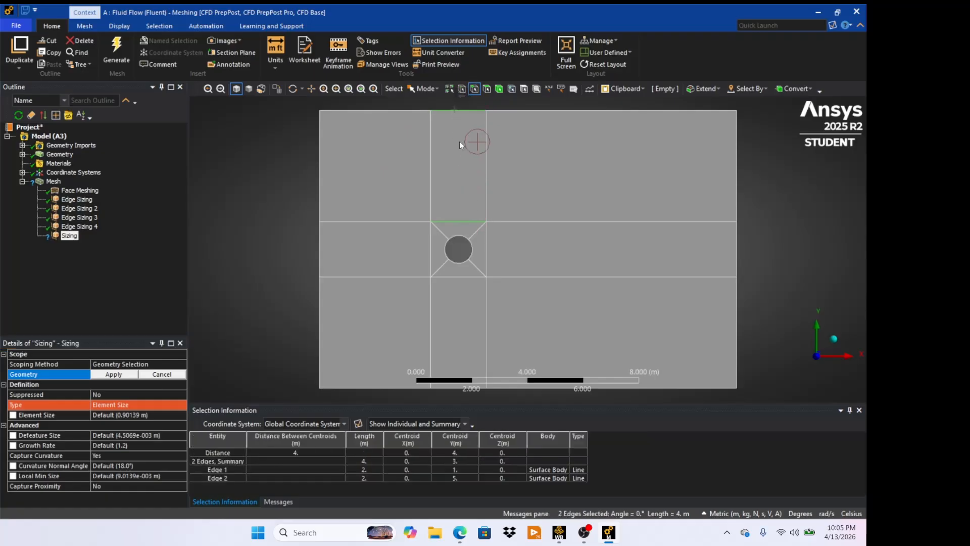
left_click(467, 240, "ctrl")
left_click(461, 263, "ctrl")
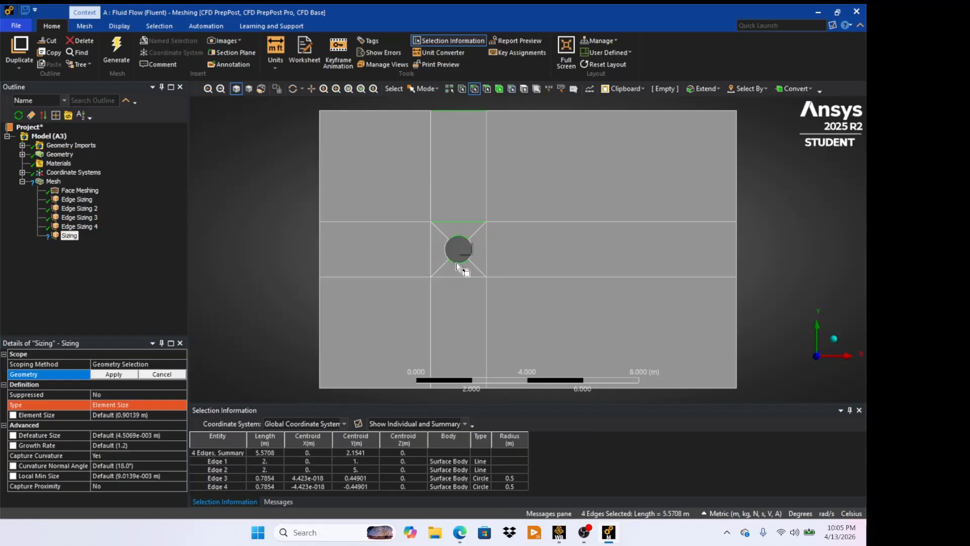
left_click(464, 276, "ctrl")
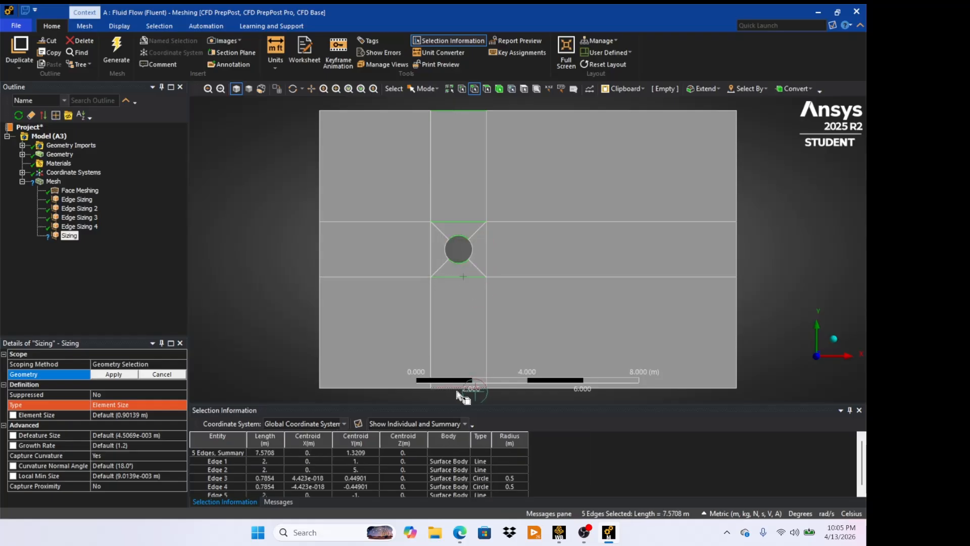
left_click(461, 388, "ctrl")
left_click(121, 374)
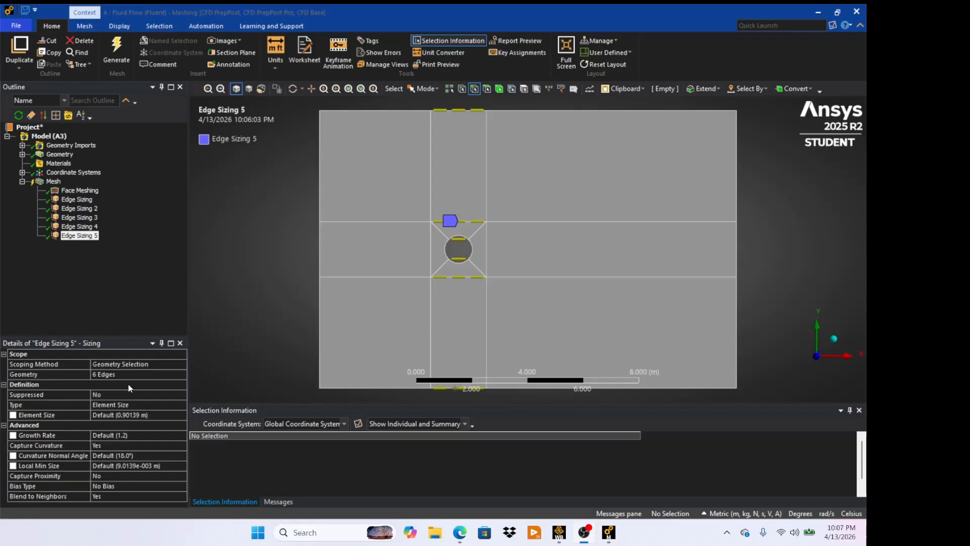
- Set the fifth edge sizing's type to Number of Divisions with 40 divisions
left_click(134, 403)
double_click(173, 403)
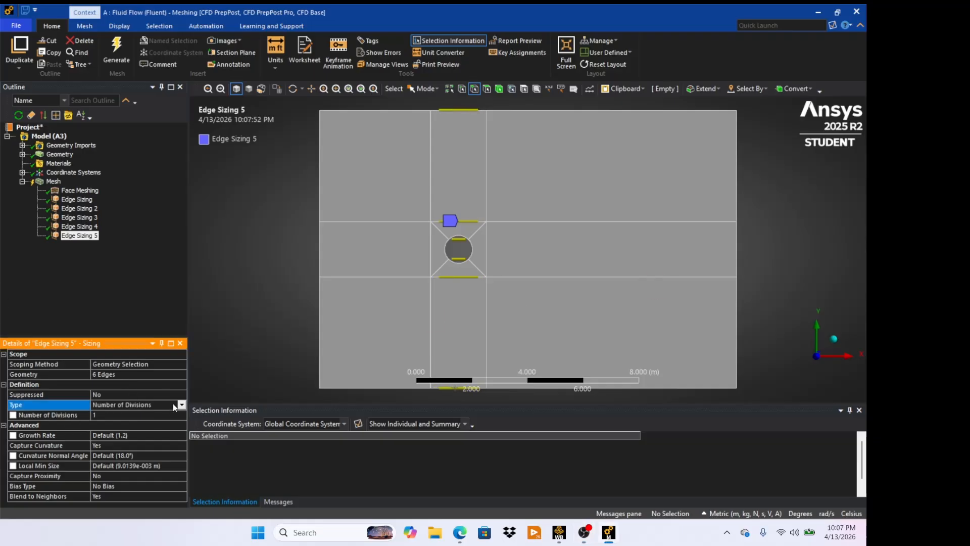
left_click(146, 418)
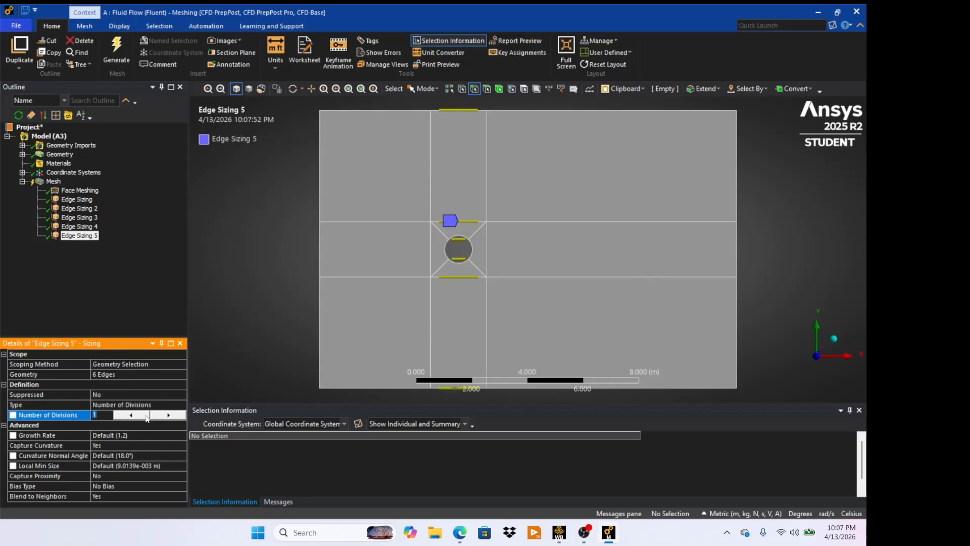
type("49")
type("0")
- Turn off Capture Curvature for the fifth edge sizing and set its Behavior to Hard
left_click(126, 444)
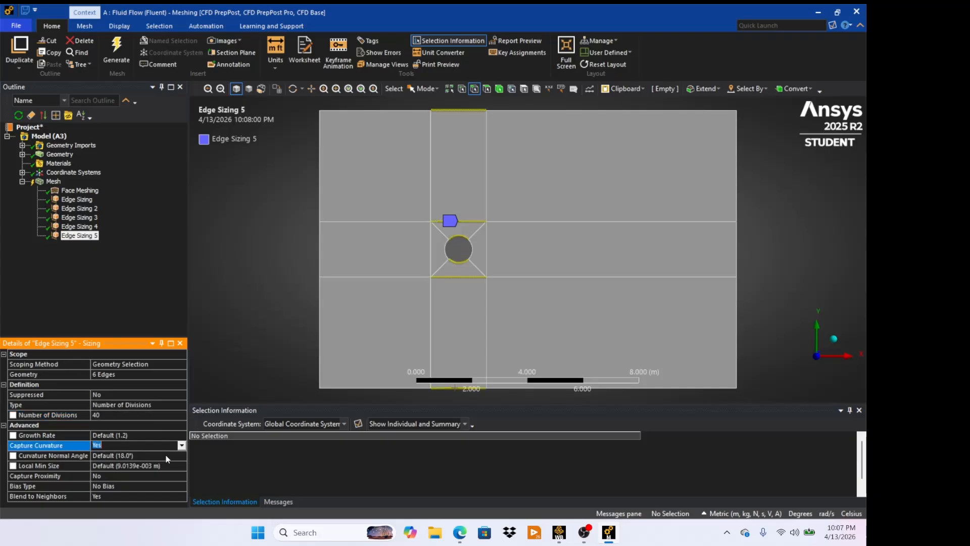
left_click(180, 446)
left_click(157, 454)
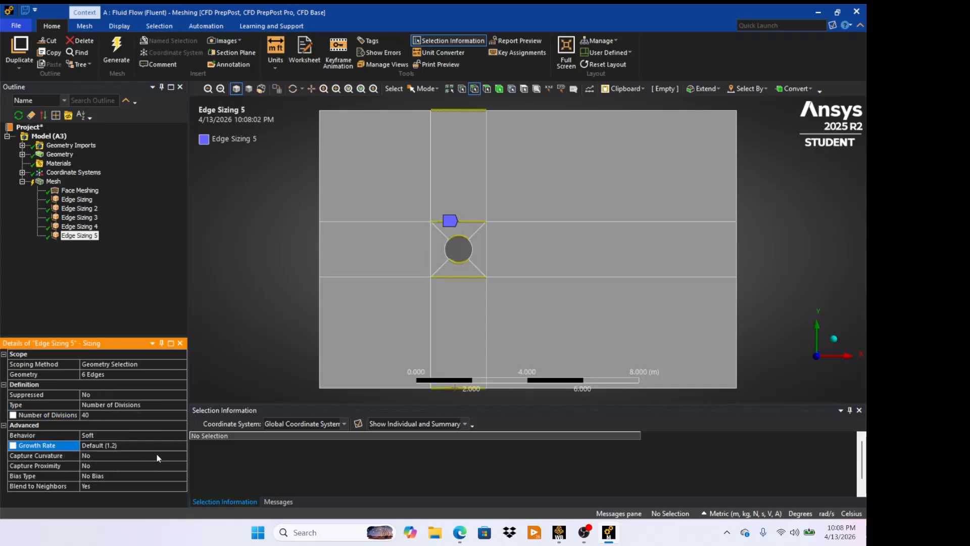
left_click(110, 435)
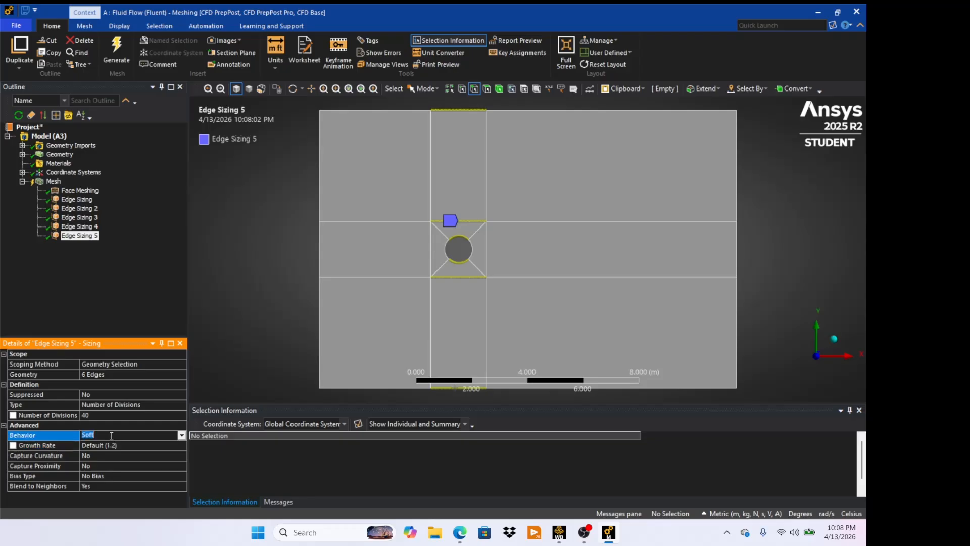
left_click(181, 435)
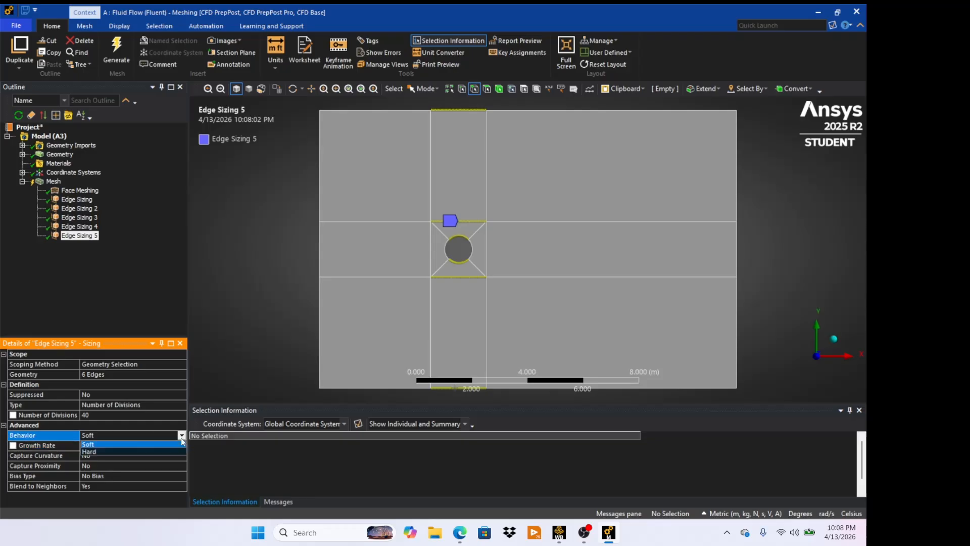
left_click(149, 451)
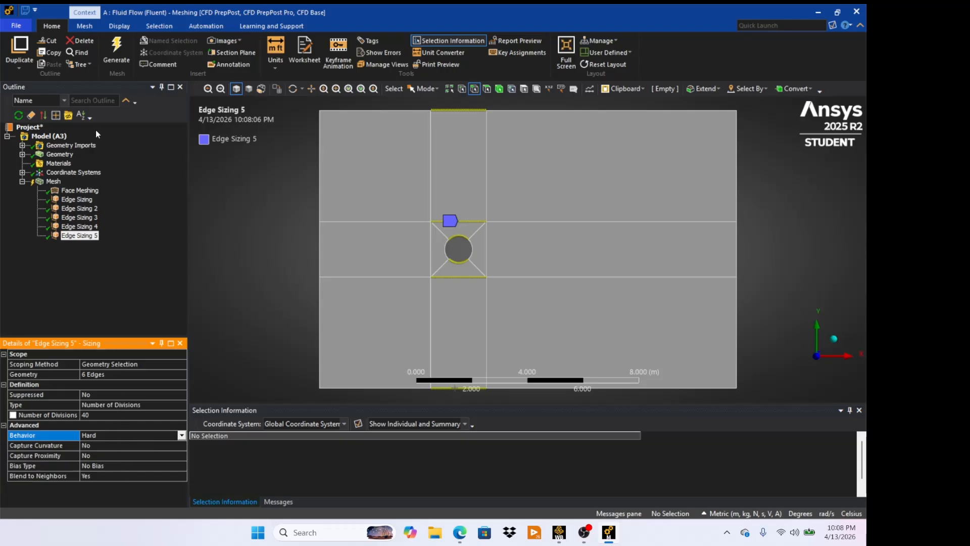
- Regenerate the mesh with the new sizing and display it
left_click(118, 57)
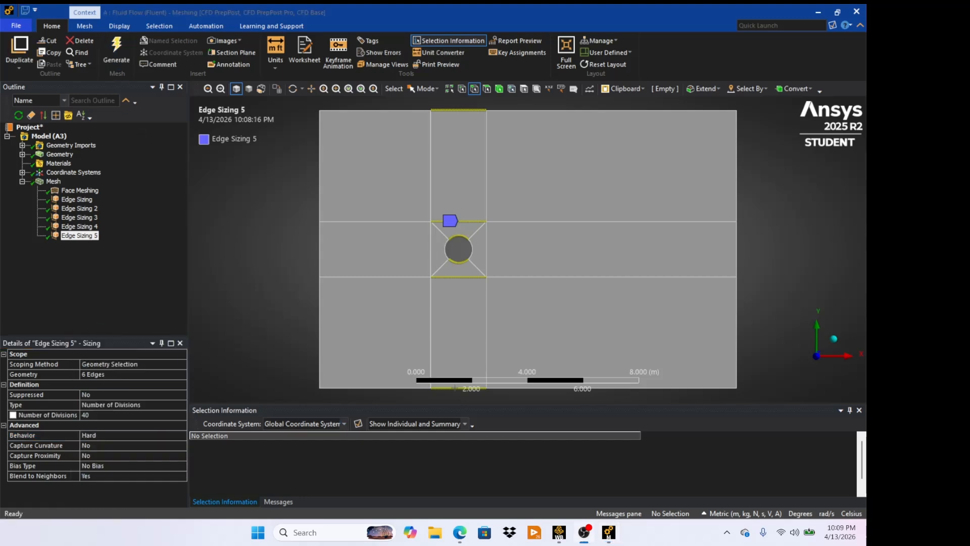
left_click(53, 182)
- Insert another Sizing control scoped to the four diagonal edges joining the circle to the square's corners
right_click(54, 184)
mouse_move(66, 191)
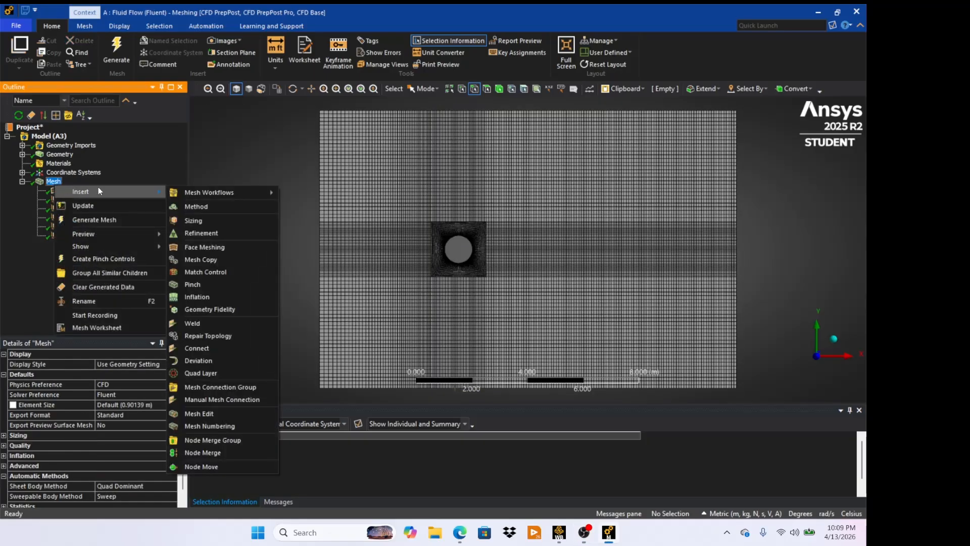
left_click(205, 221)
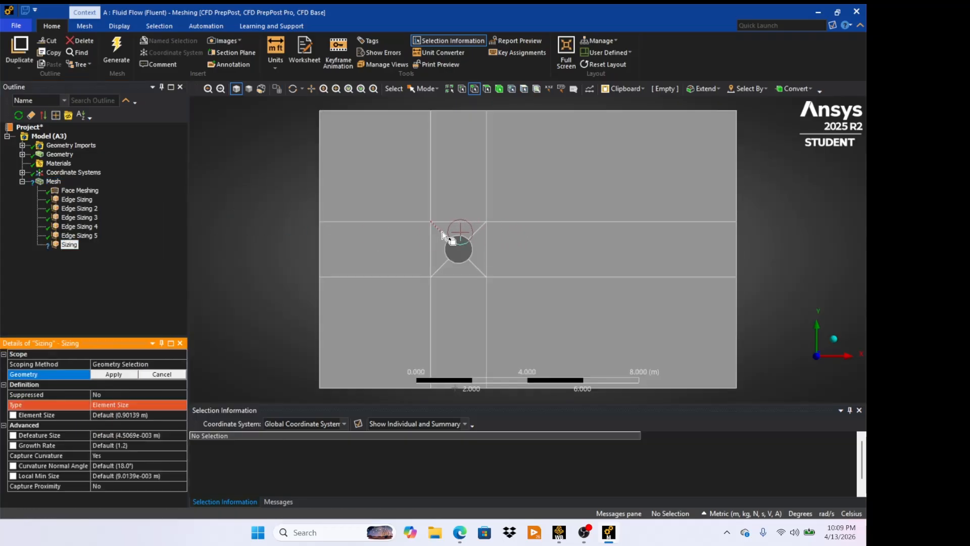
left_click(442, 235)
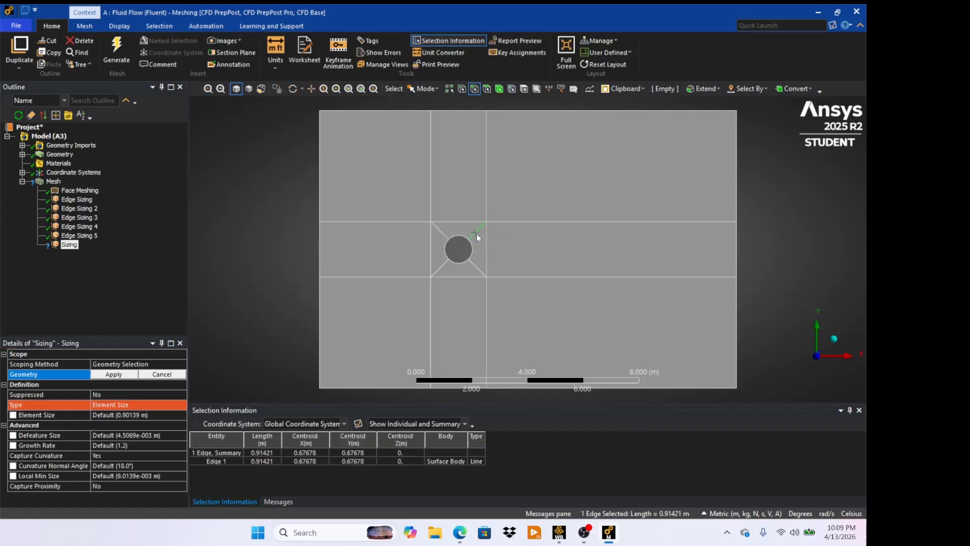
left_click(440, 231, "ctrl")
left_click(447, 264, "ctrl")
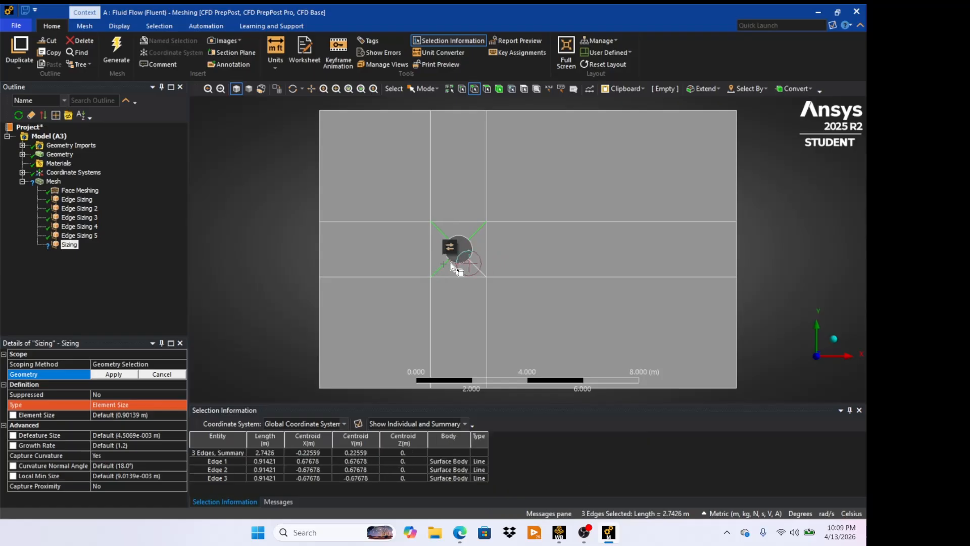
left_click(474, 266, "ctrl")
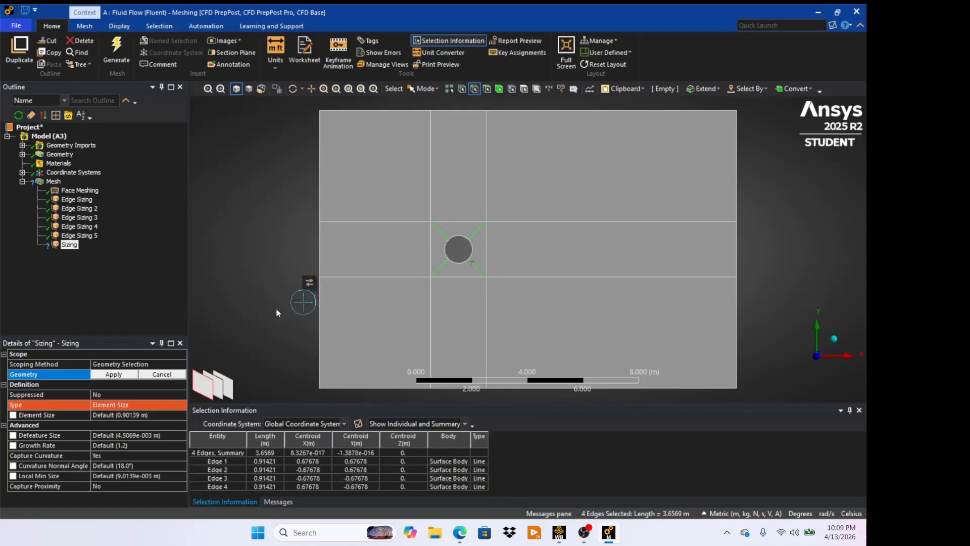
left_click(118, 374)
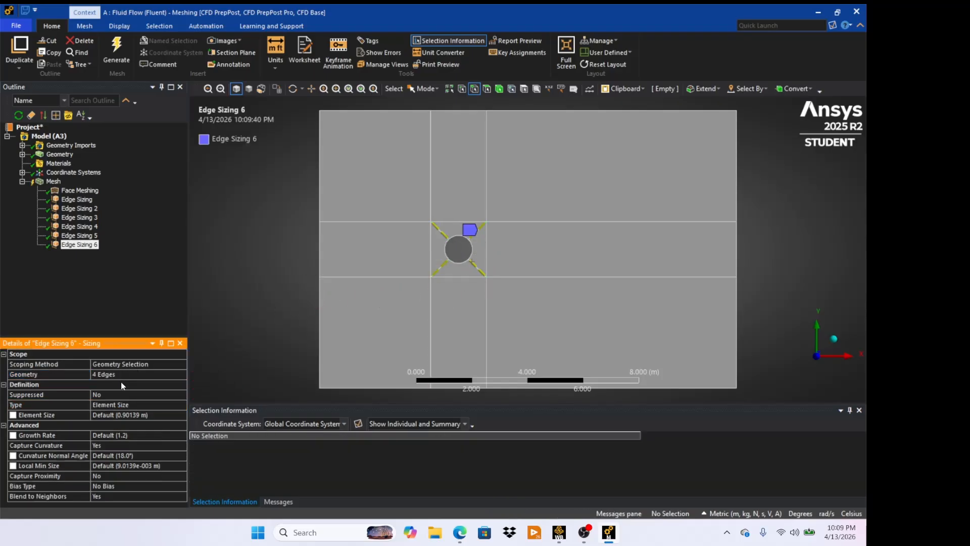
- Set the sixth edge sizing's type to Number of Divisions with 40 divisions
left_click(133, 404)
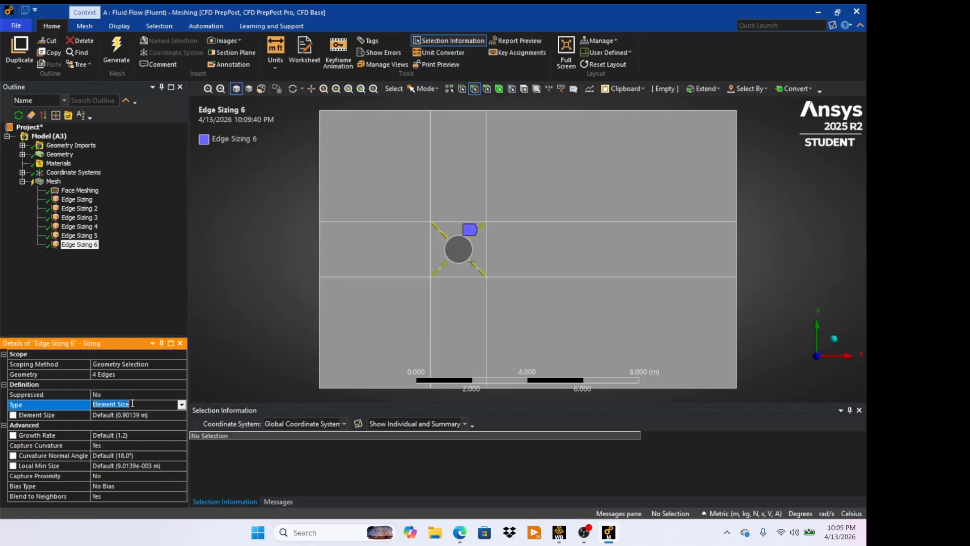
left_click(181, 404)
left_click(169, 418)
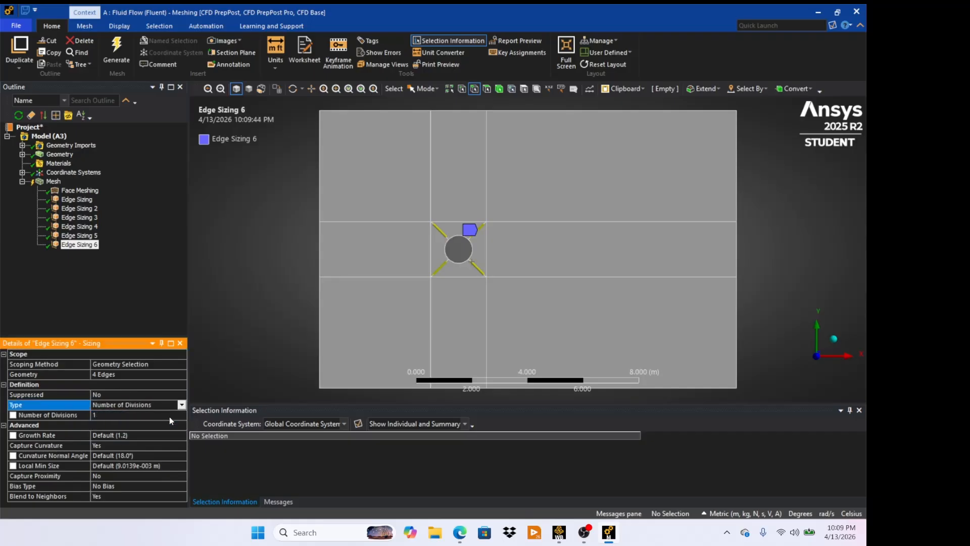
left_click(142, 415)
type("40")
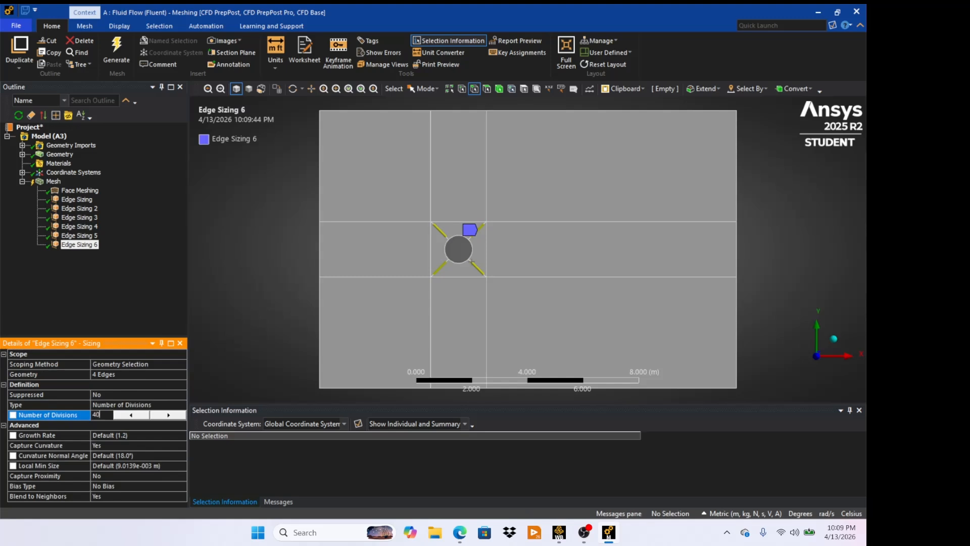
- Turn off Capture Curvature for the sixth edge sizing and set its Behavior to Hard
left_click(127, 445)
left_click(181, 445)
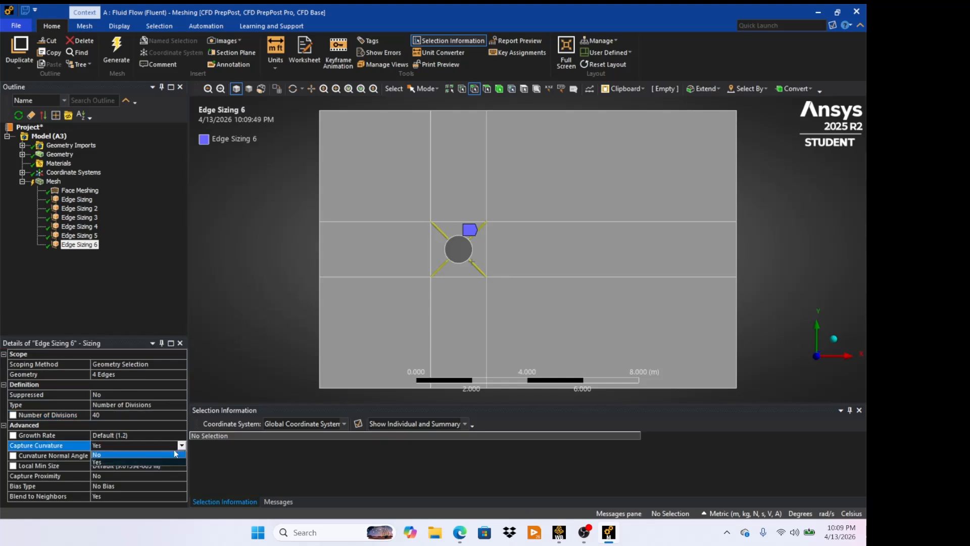
left_click(165, 454)
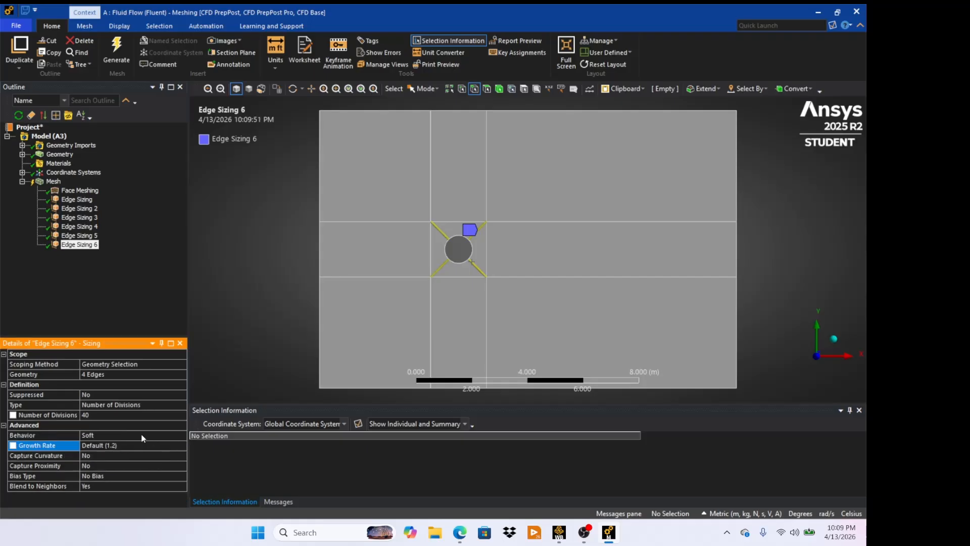
left_click(115, 435)
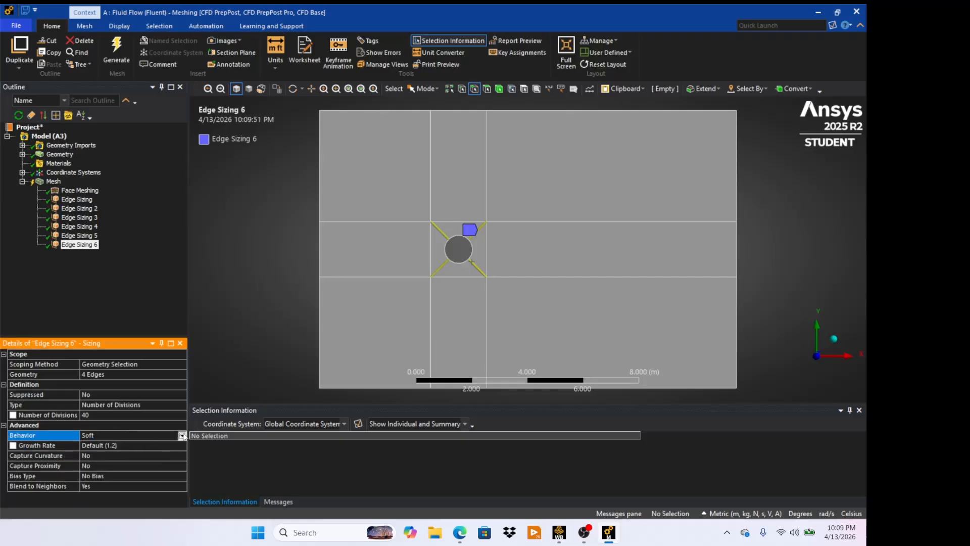
left_click(181, 435)
left_click(173, 450)
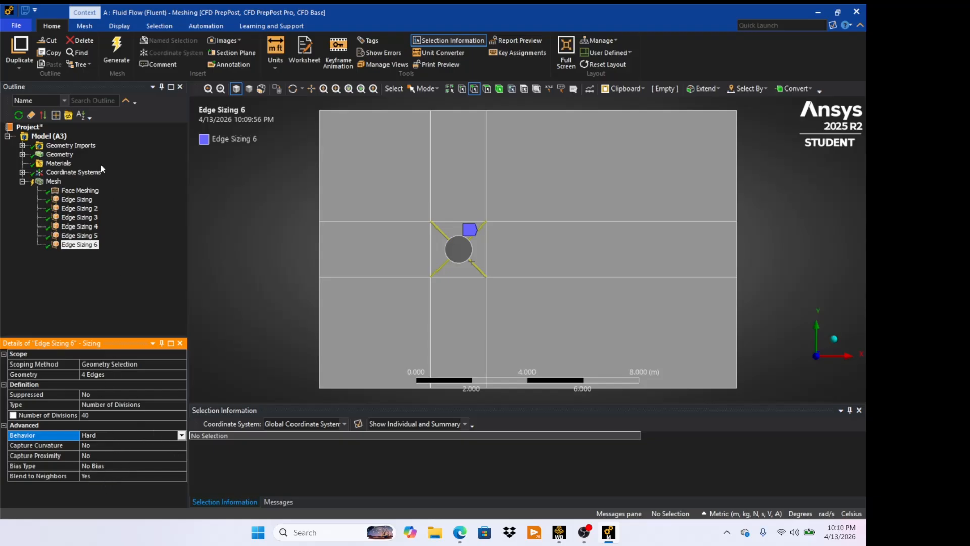
- Regenerate the mesh and display the result
left_click(117, 50)
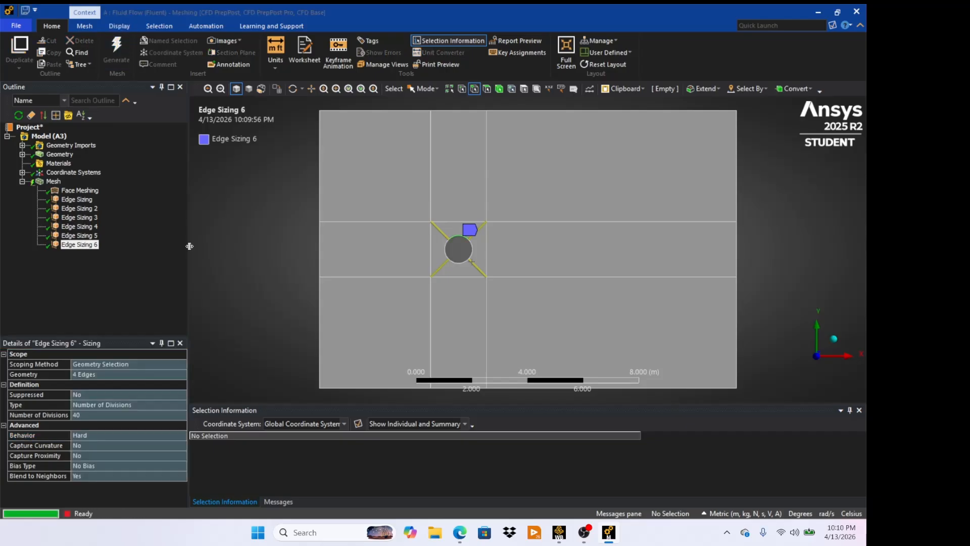
left_click(54, 182)
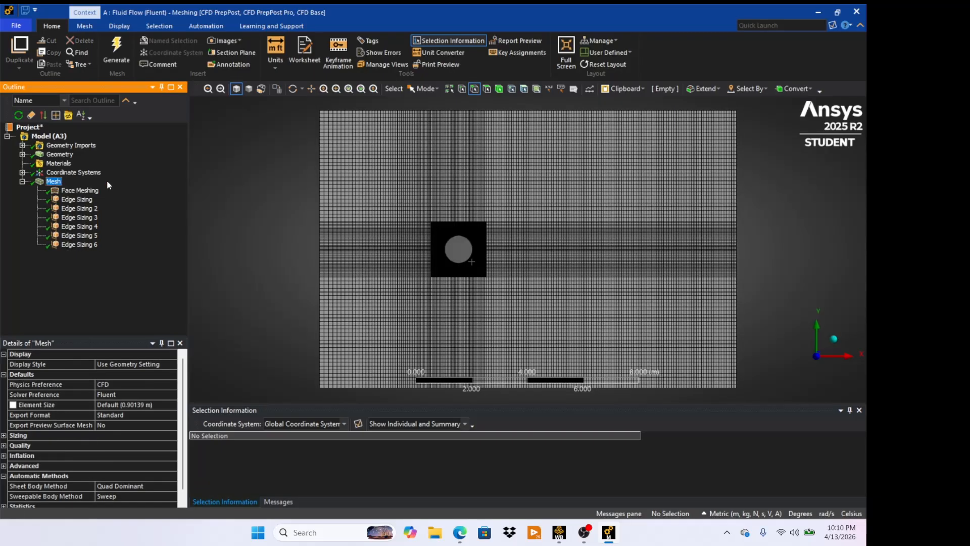
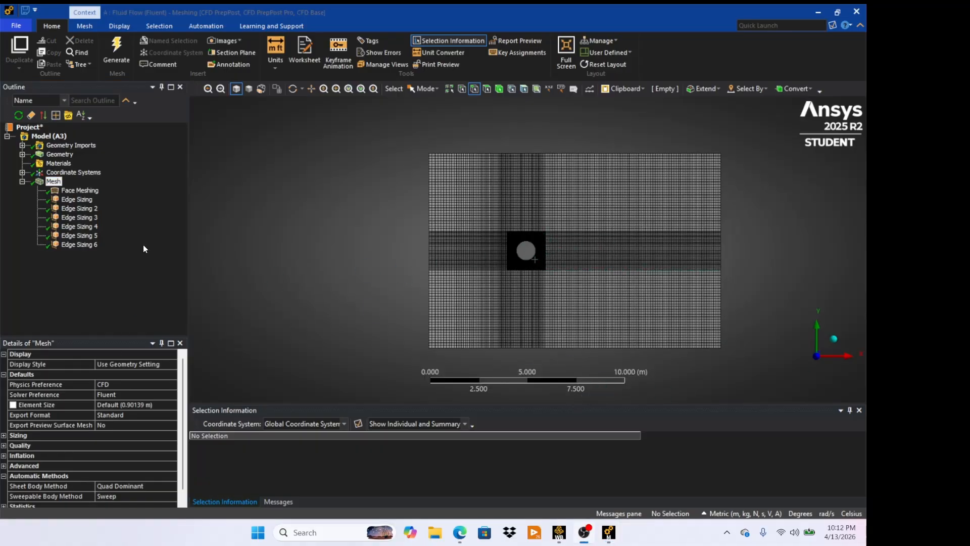
- Set the fourth edge sizing's number of divisions to 50 and regenerate the mesh
left_click(98, 229)
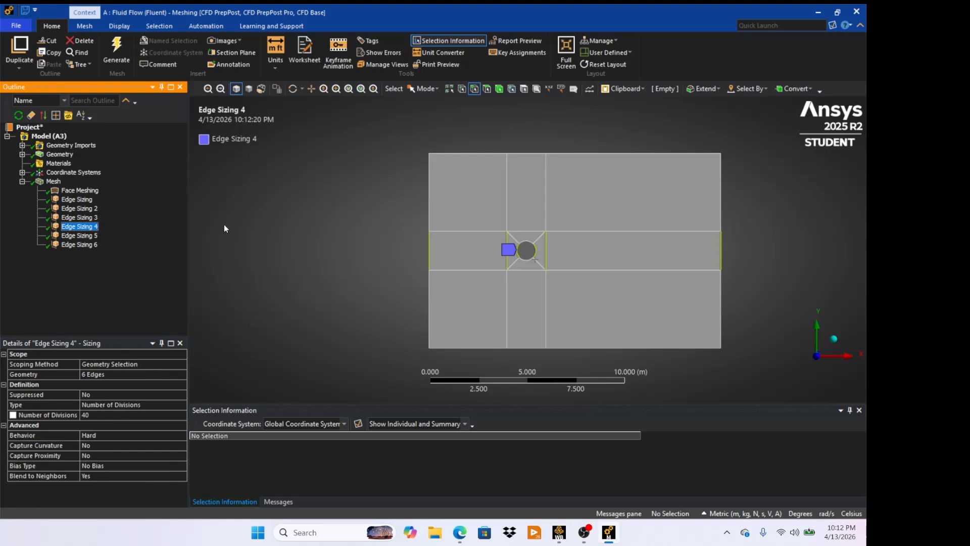
left_click(91, 414)
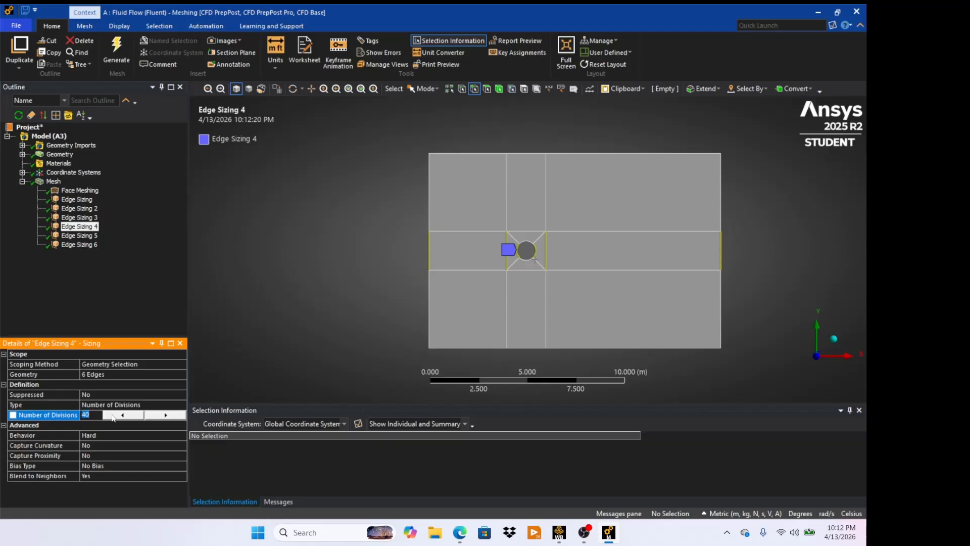
key("BackSpace")
type("5")
left_click(120, 52)
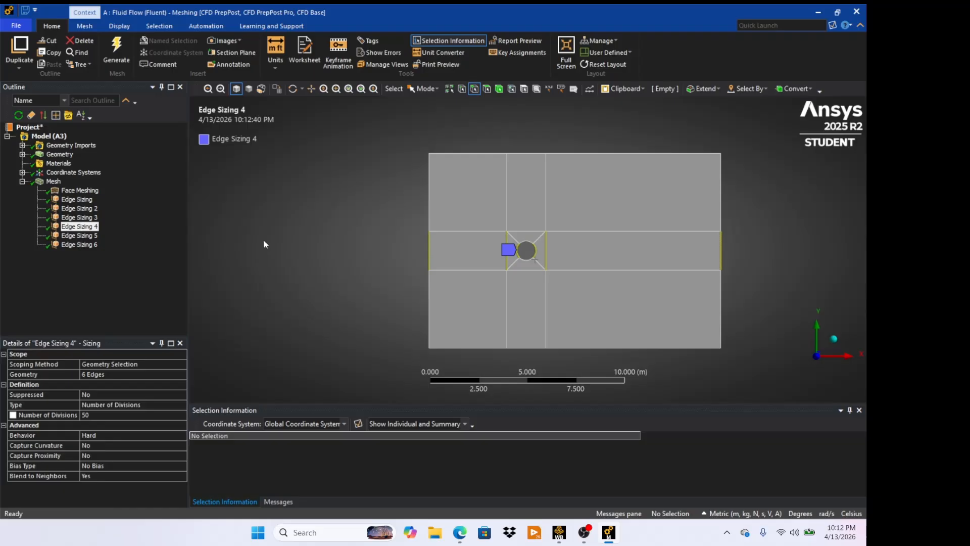
- Create a named selection called Inlet from the three left boundary edges of the domain
left_click(53, 181)
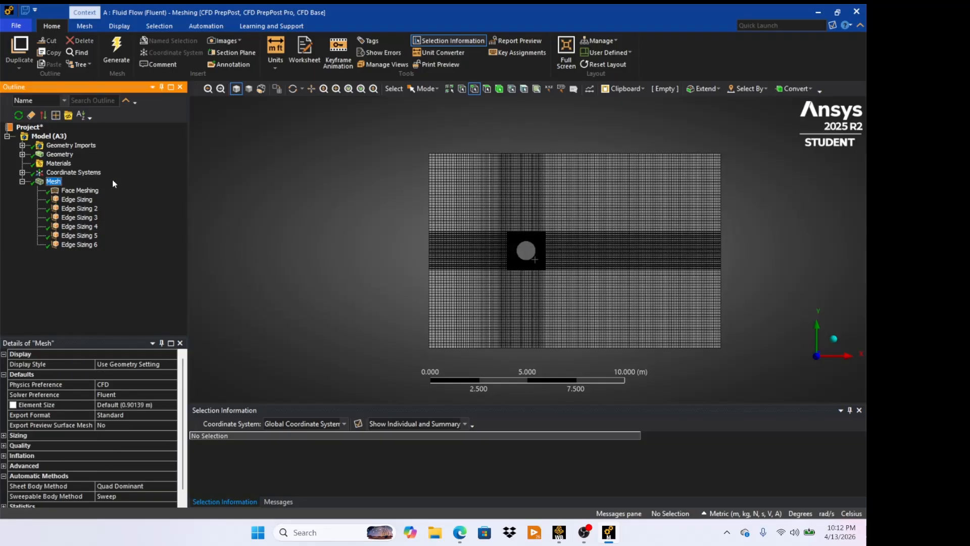
scroll(560, 267, "up", 5)
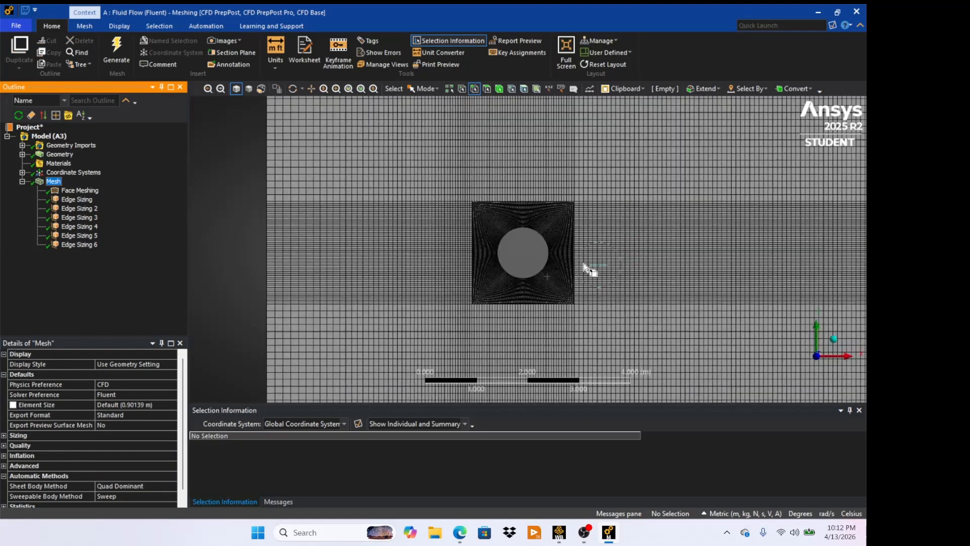
scroll(666, 269, "down", 5)
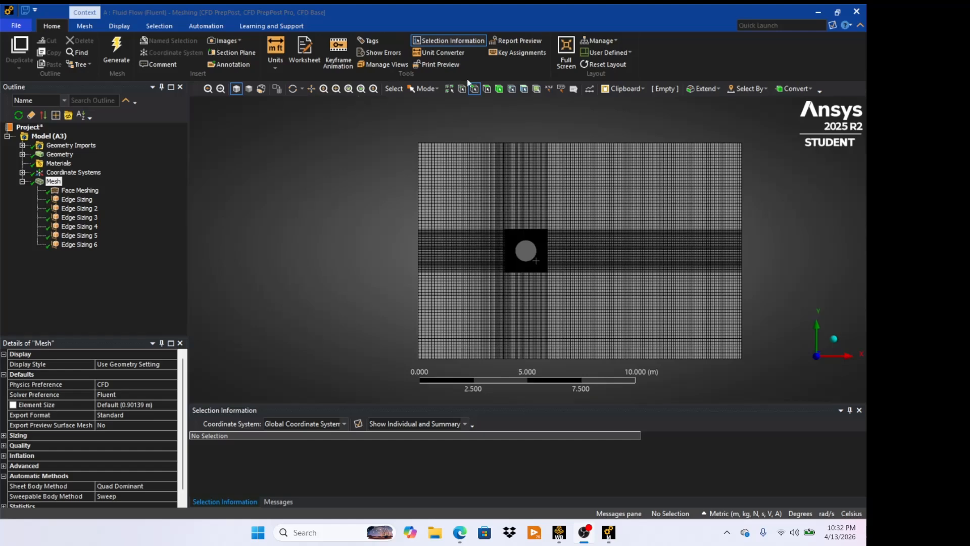
left_click(475, 89)
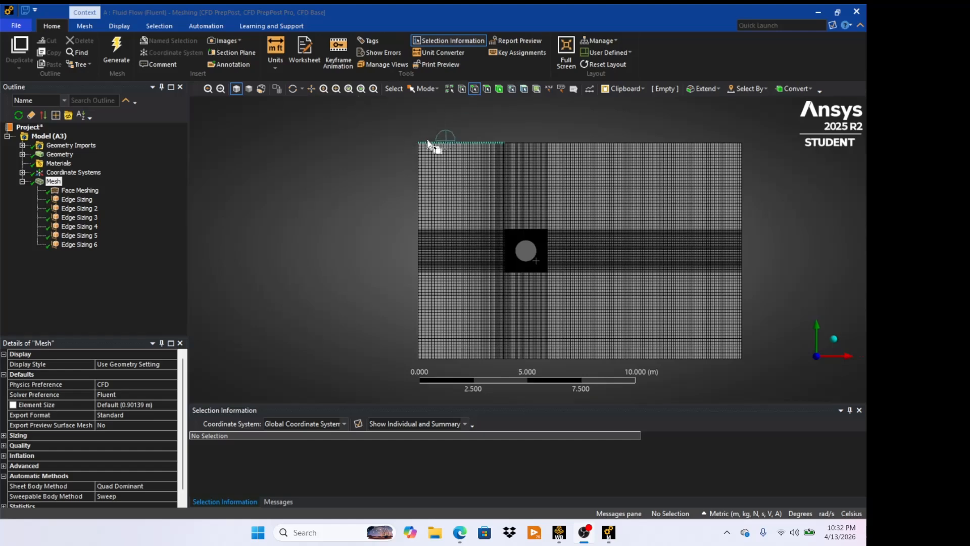
left_click(418, 178)
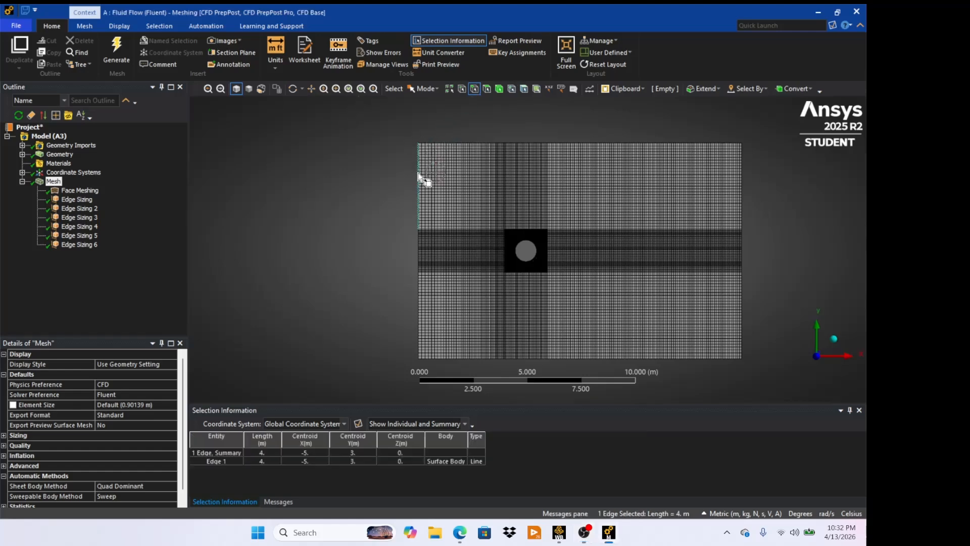
left_click(421, 244, "ctrl")
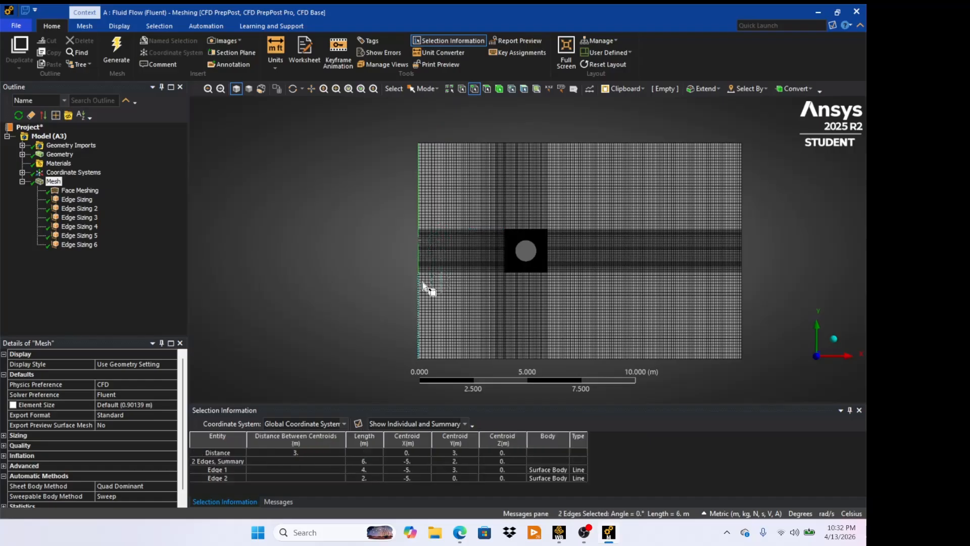
left_click(422, 291, "ctrl")
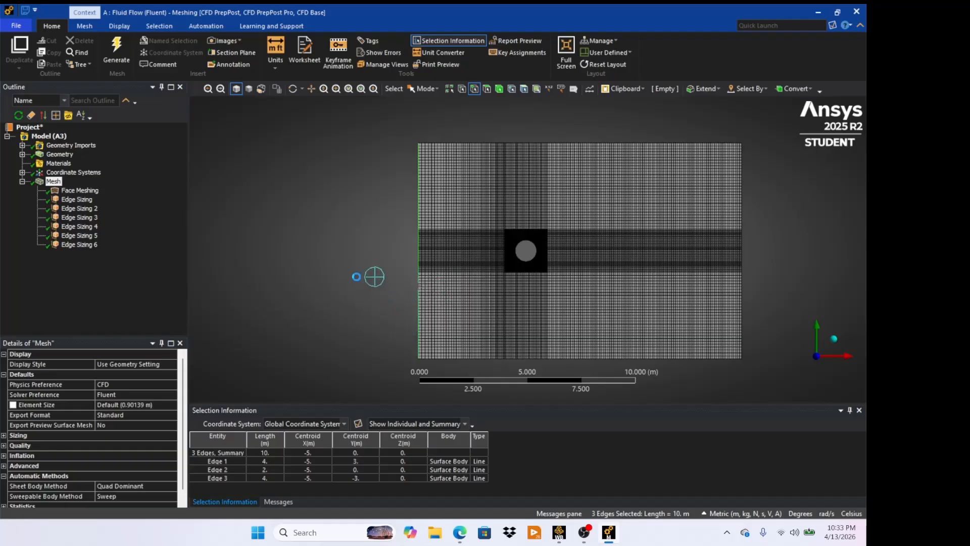
type("nIn")
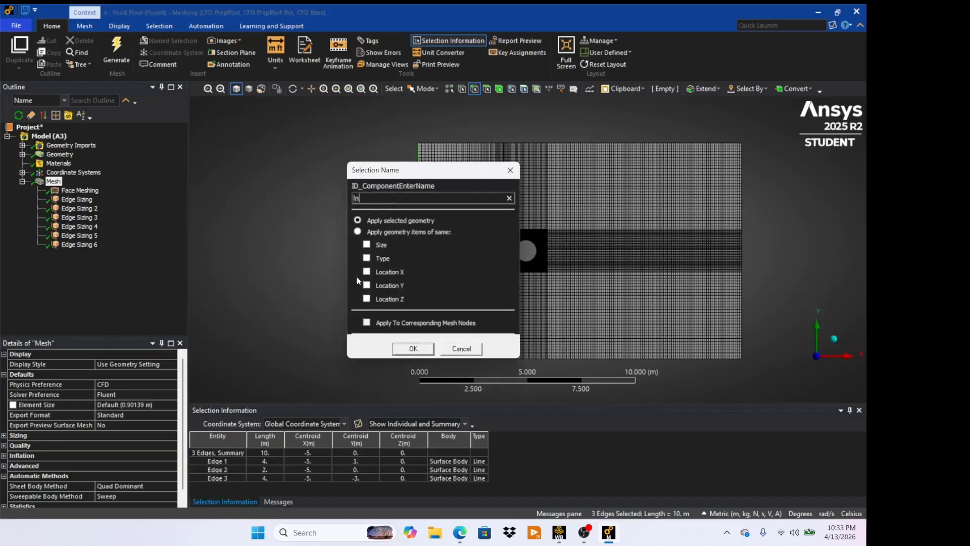
type("let")
left_click(421, 350)
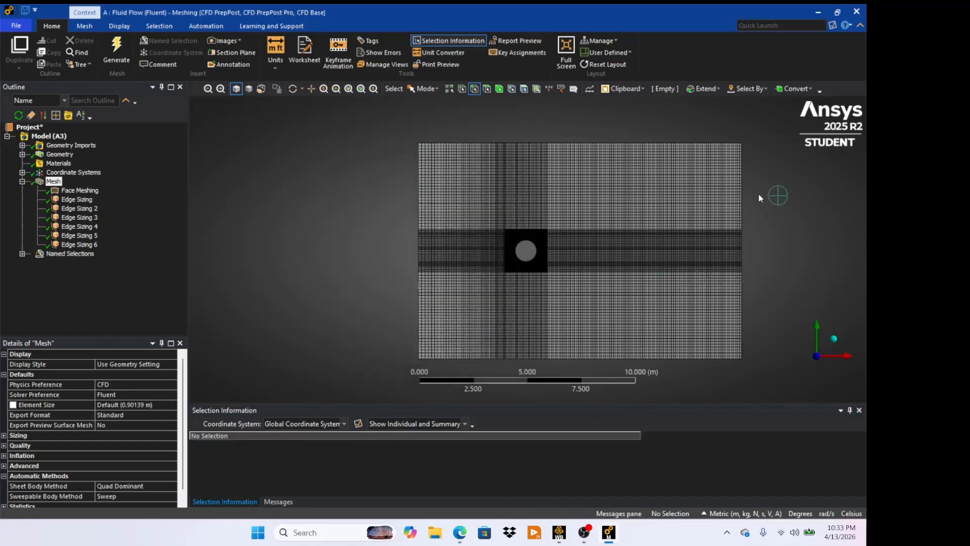
- Create a named selection called Outlet from the three right boundary edges of the domain
left_click(746, 175)
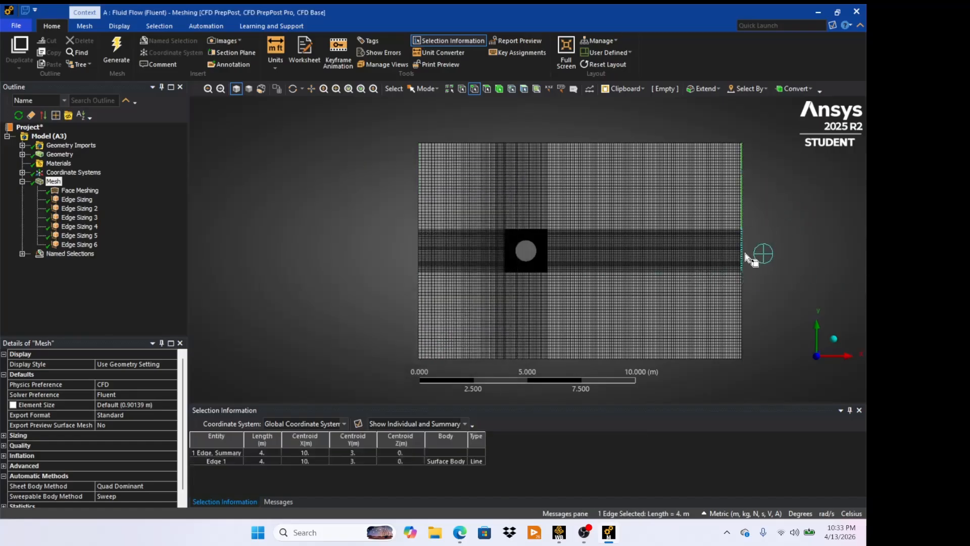
left_click(746, 255, "ctrl")
left_click(745, 306, "ctrl")
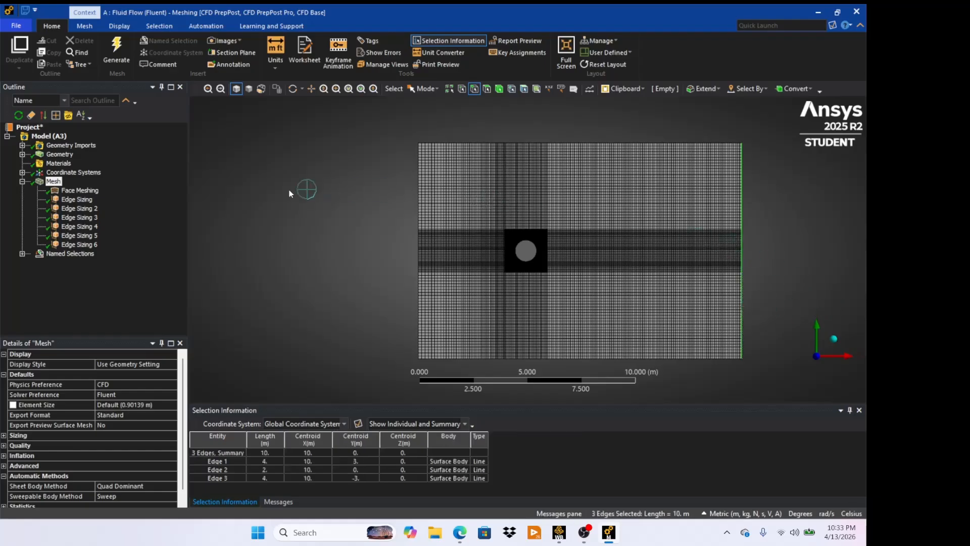
key("n")
key("BackSpace")
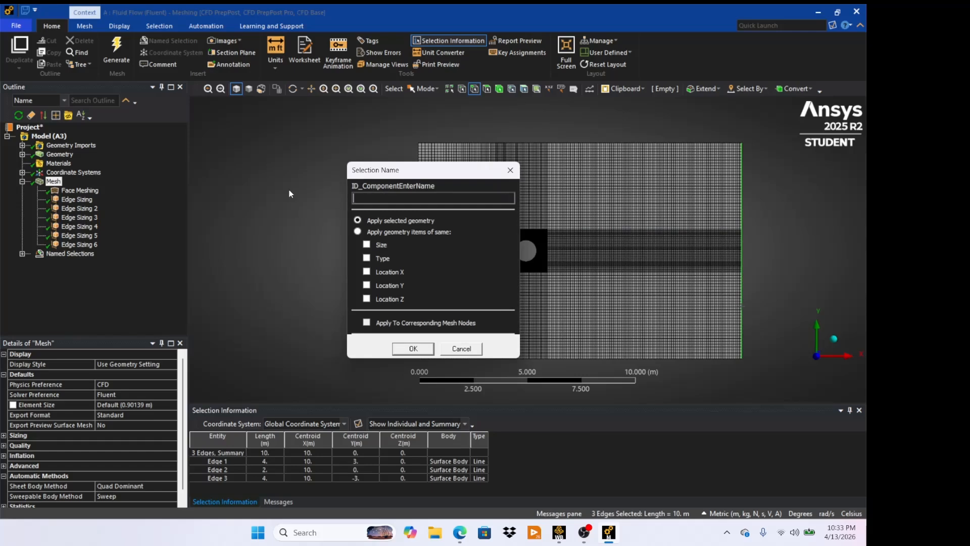
type("Outlet")
left_click(421, 349)
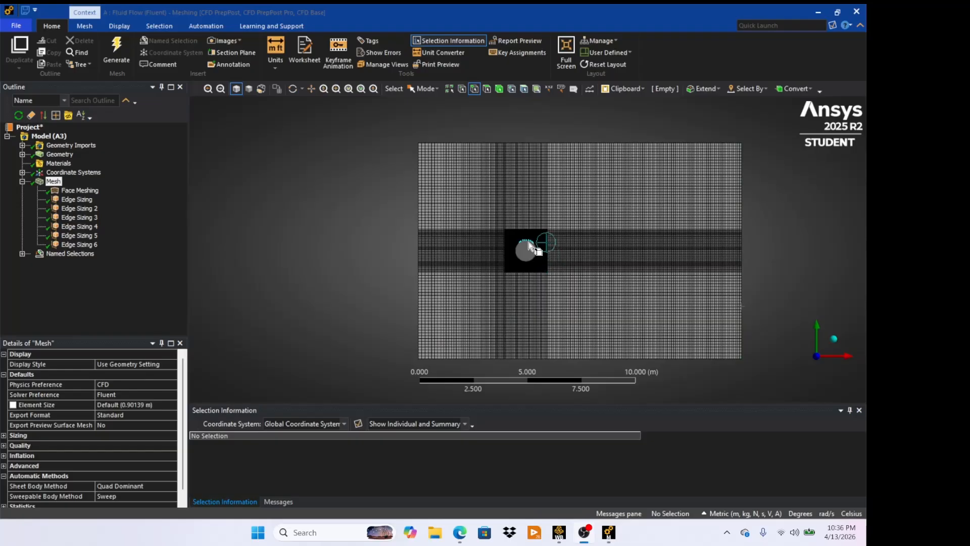
- Create a named selection called Wall from the four arc edges of the circle
left_click(532, 254)
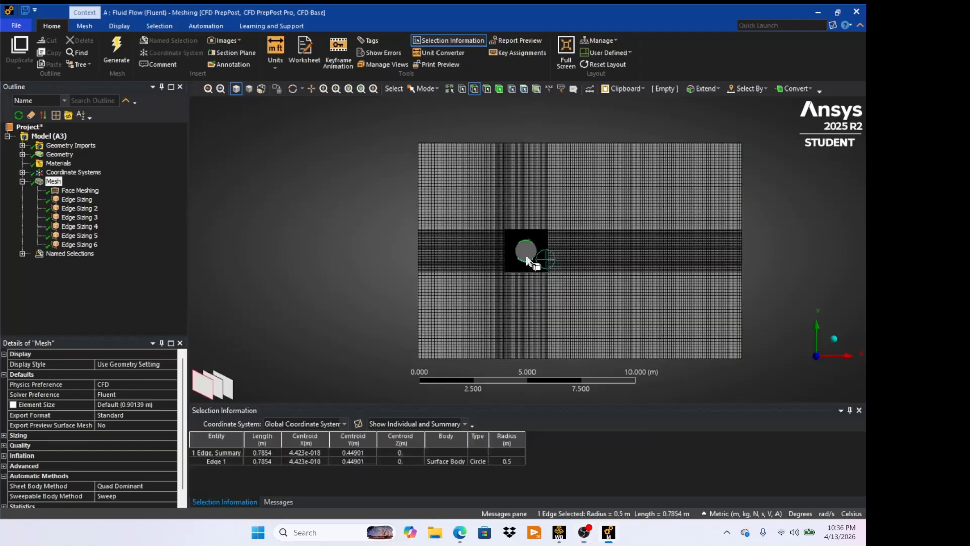
left_click(537, 254)
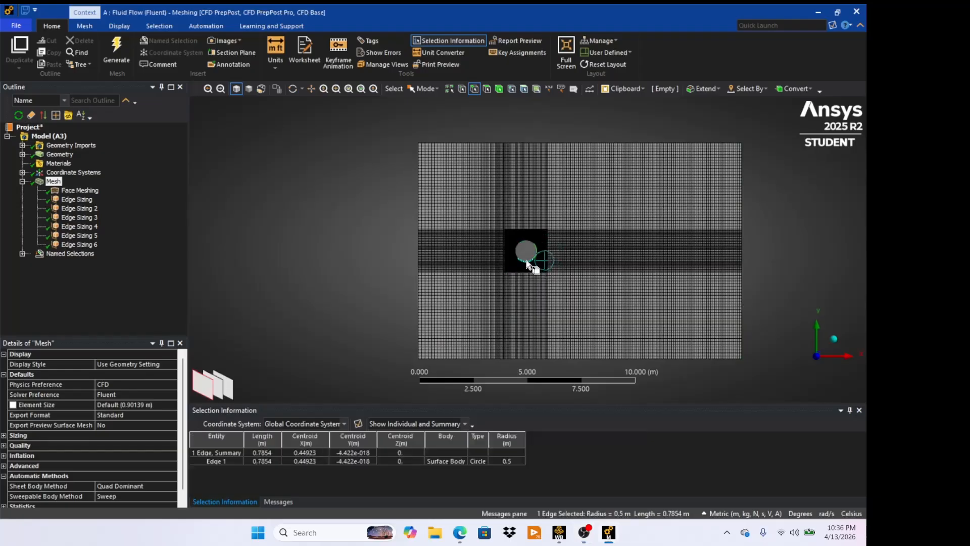
left_click(528, 262, "ctrl")
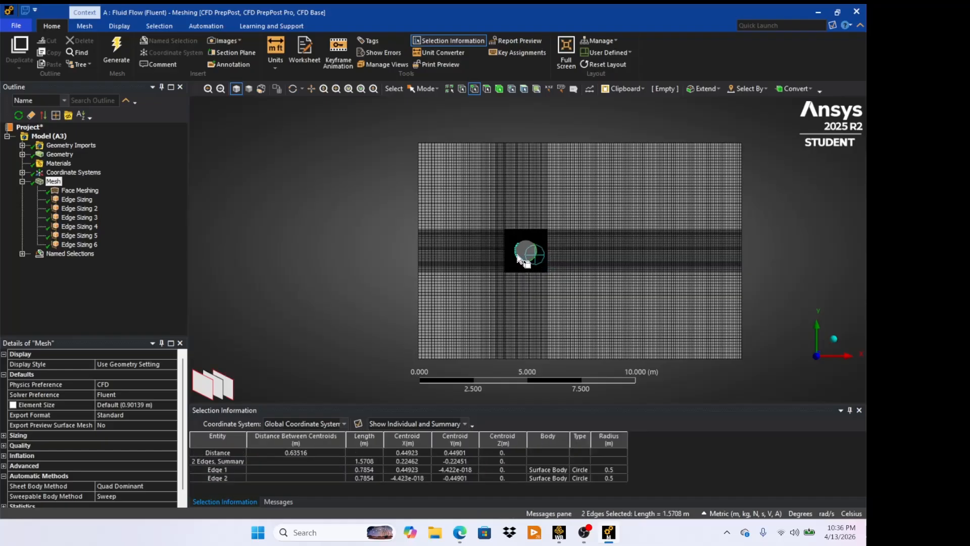
left_click(519, 253, "ctrl")
left_click(525, 240, "ctrl")
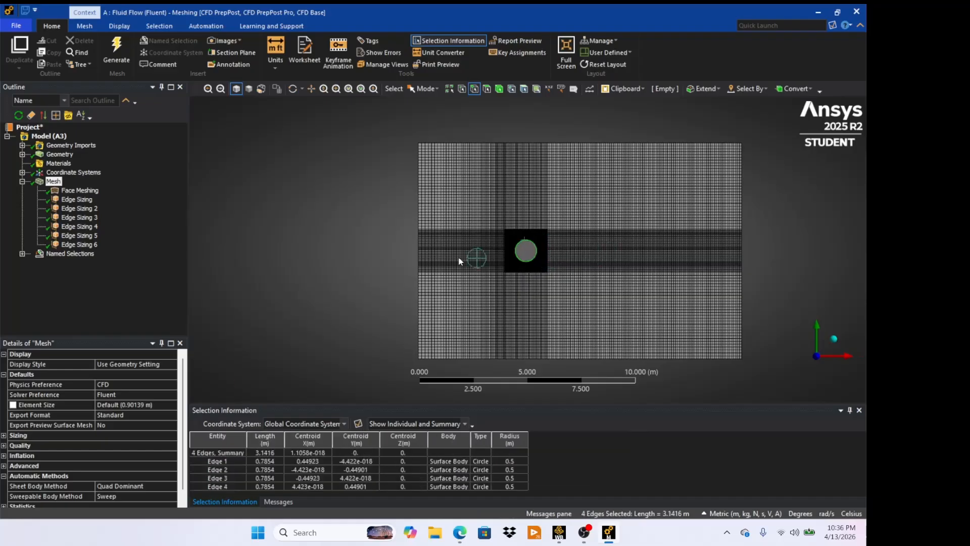
type("n")
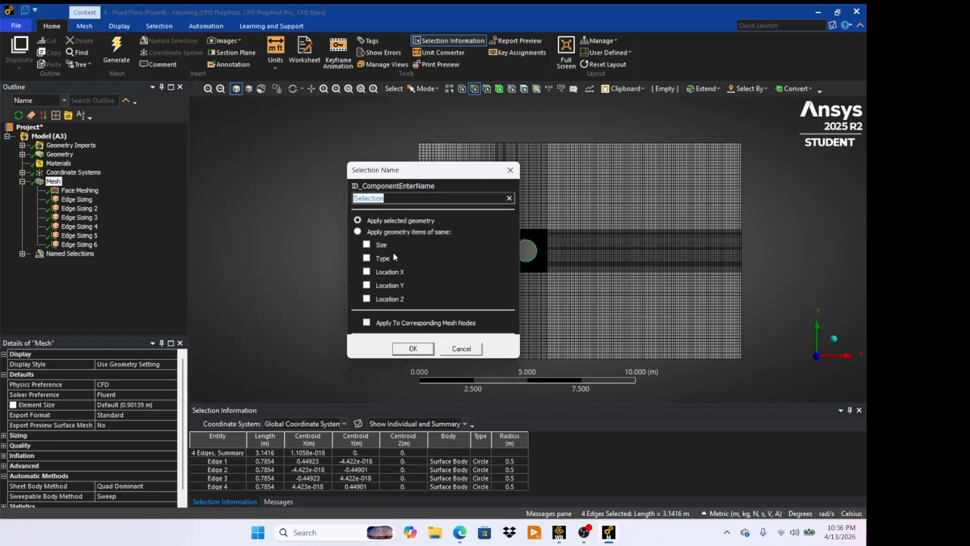
type("Wall")
left_click(413, 349)
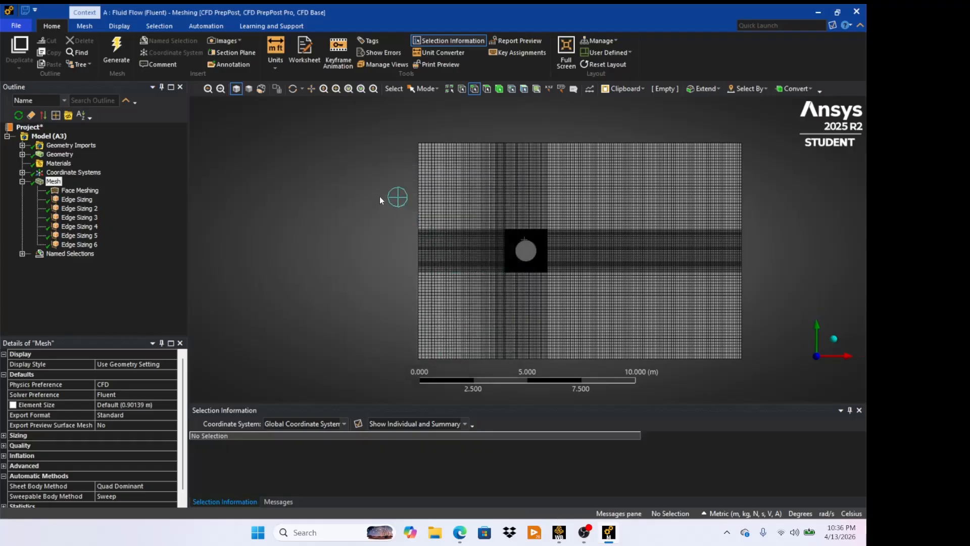
- Create a named selection called Symmetry from the three top and three bottom boundary edges
left_click(460, 144)
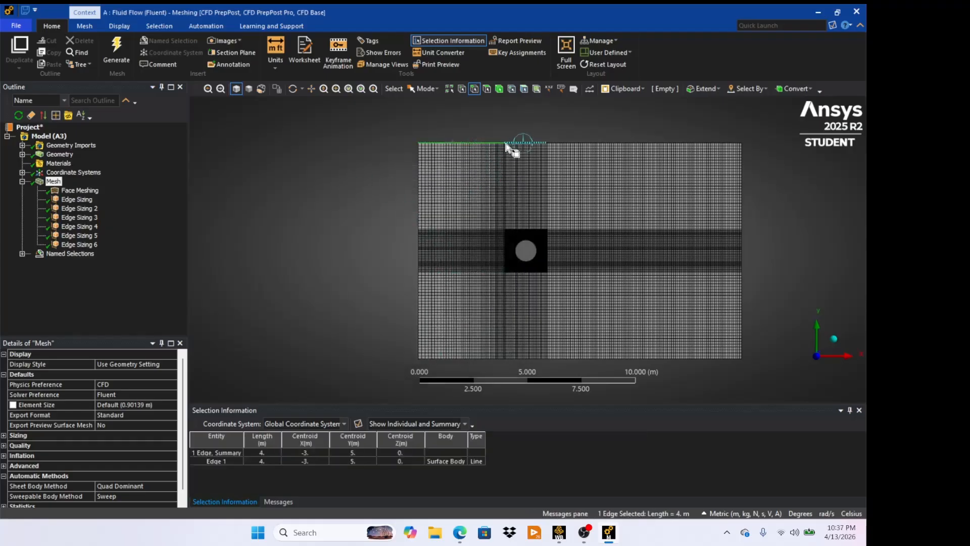
left_click(538, 143, "ctrl")
left_click(602, 143, "ctrl")
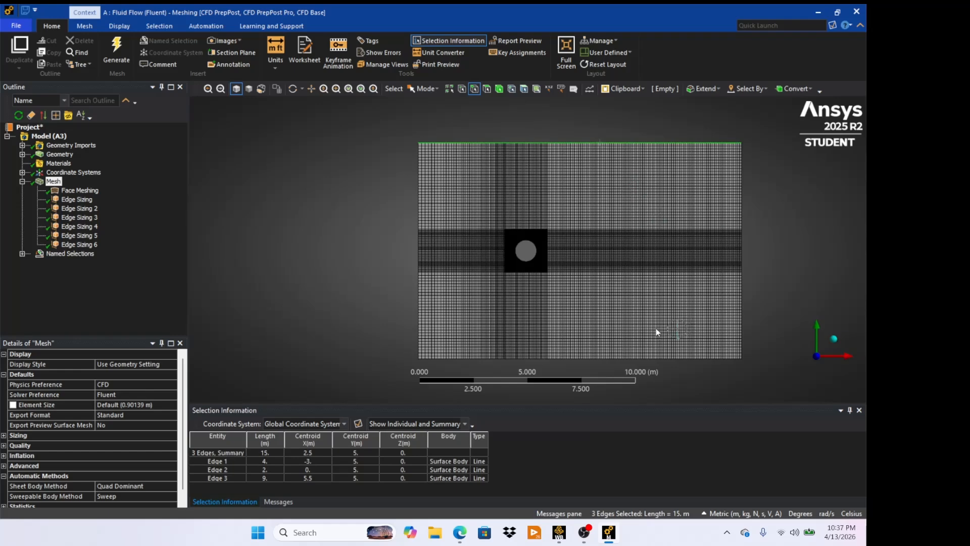
left_click(642, 360, "ctrl")
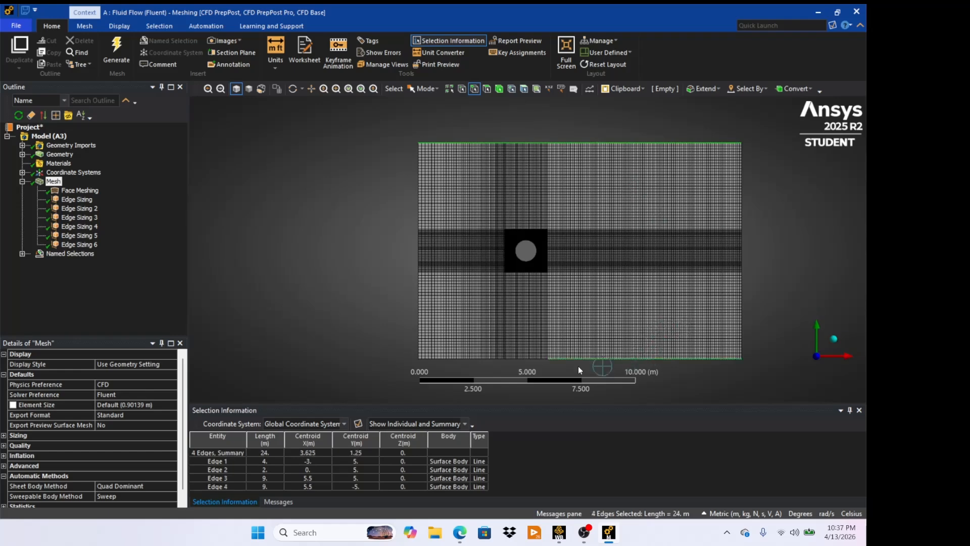
left_click(525, 359, "ctrl")
left_click(485, 359, "ctrl")
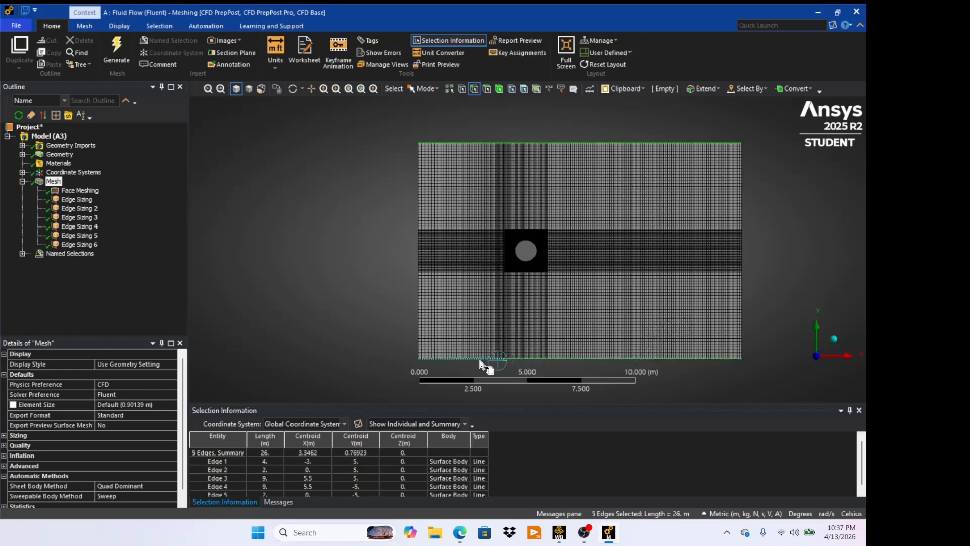
key("n")
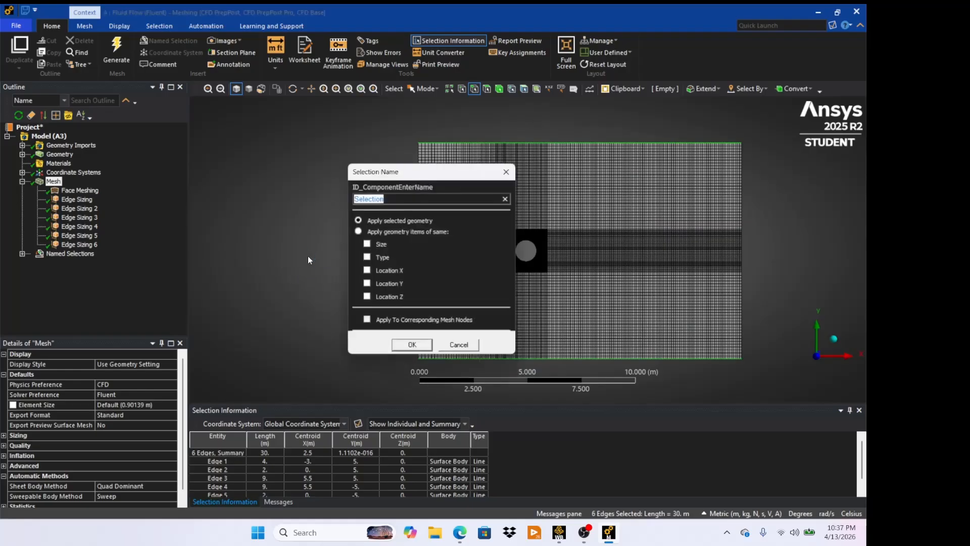
key("BackSpace")
type("S")
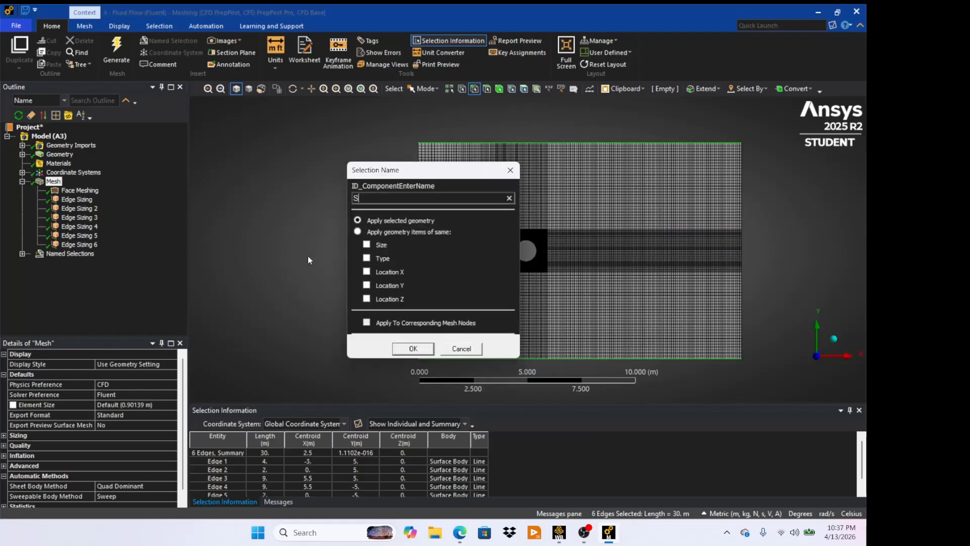
type("ymetry")
left_click(411, 350)
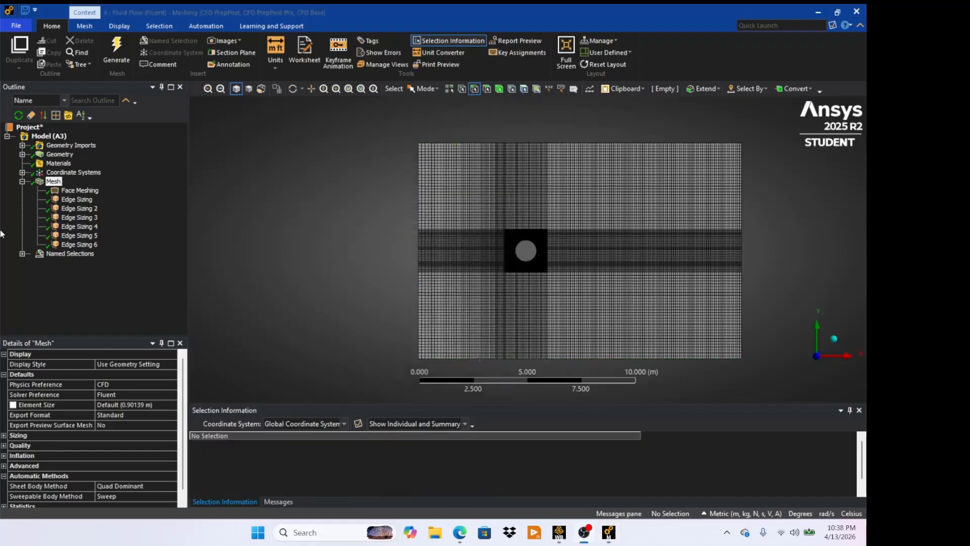
- Switch to Workbench and update the Mesh cell of the Fluid Flow (Fluent) system
left_click(22, 254)
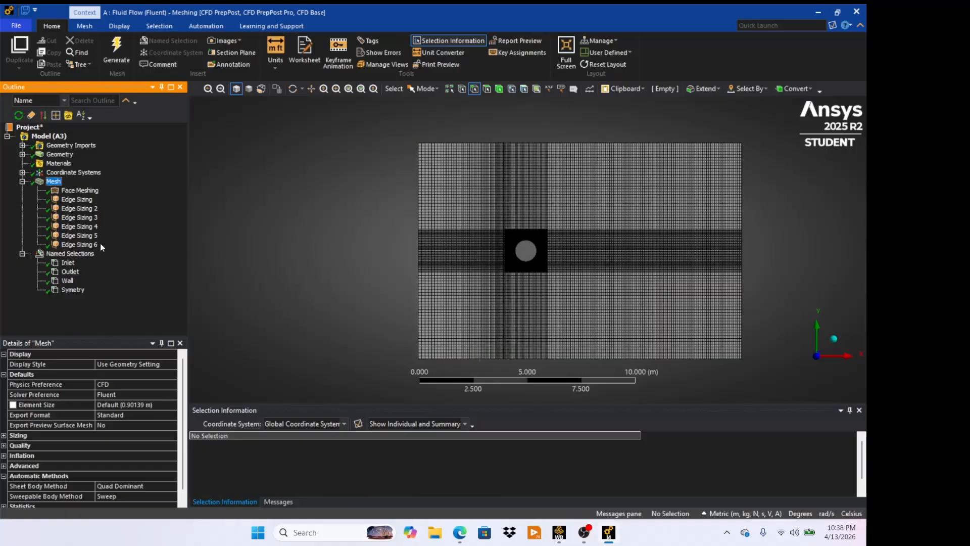
left_click(560, 532)
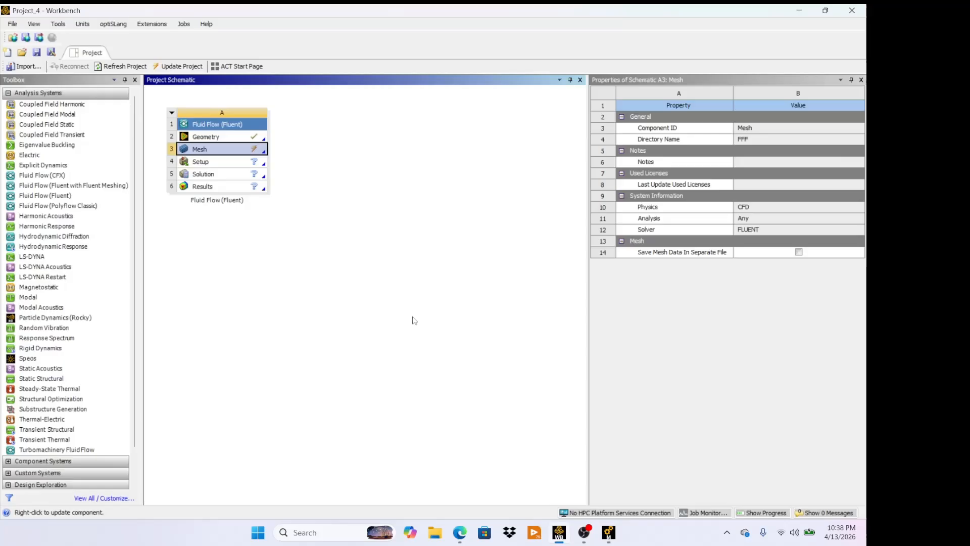
right_click(237, 153)
left_click(254, 212)
- Launch Fluent from the Setup cell with Double Precision and 2 solver processes
double_click(214, 168)
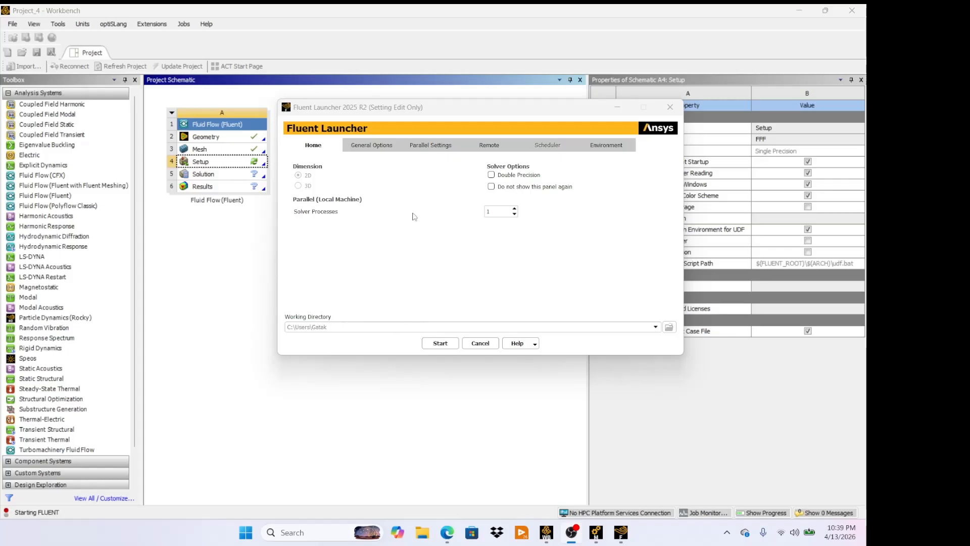
left_click(491, 175)
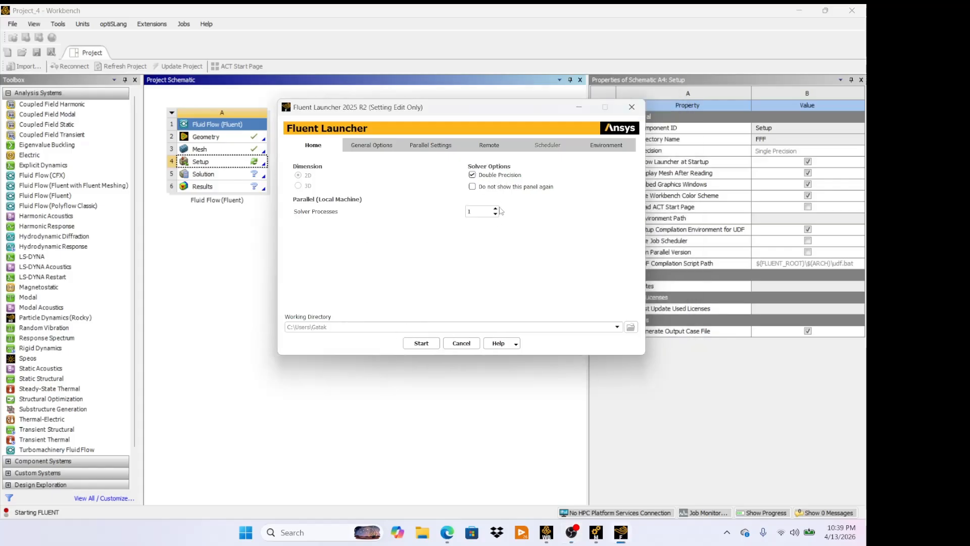
left_click(495, 208)
left_click(427, 345)
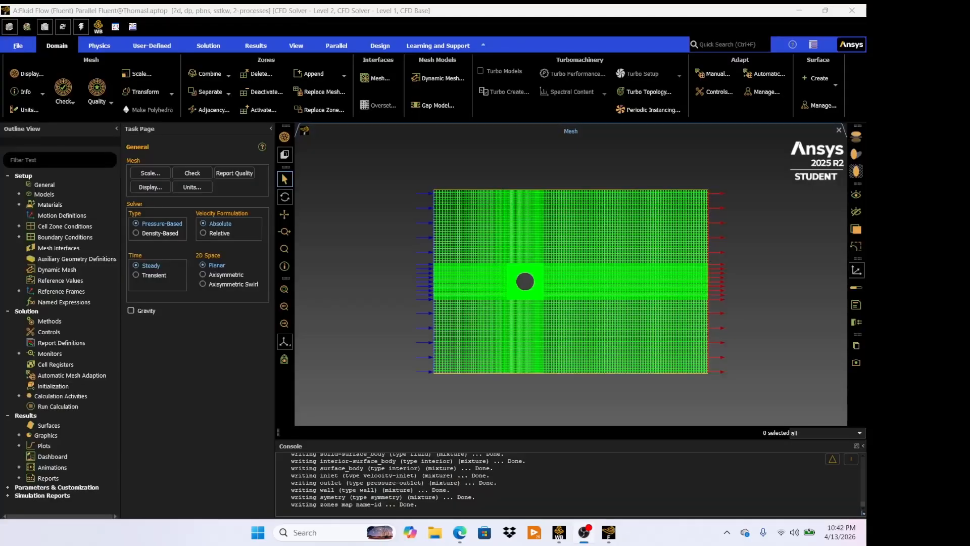
- Switch the viscous model to Inviscid
left_click(19, 194)
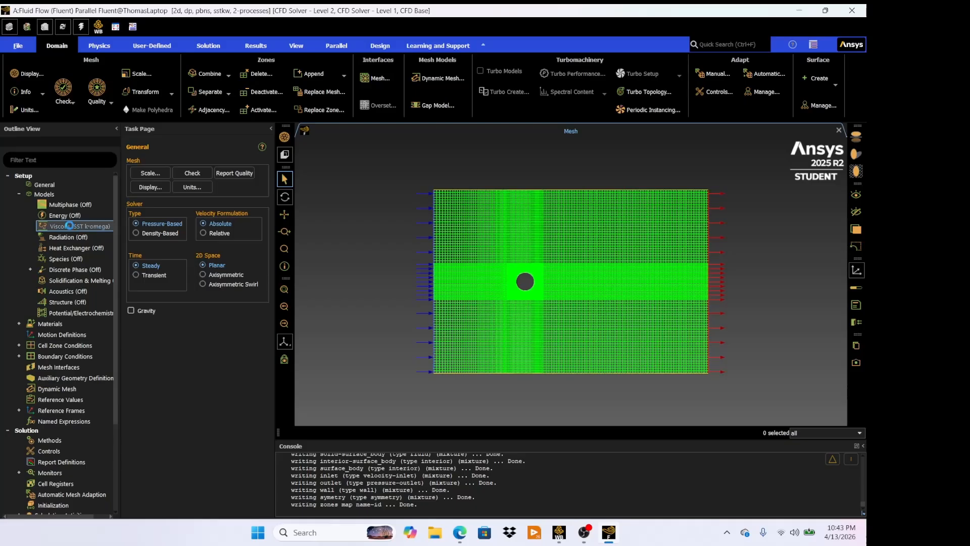
double_click(71, 227)
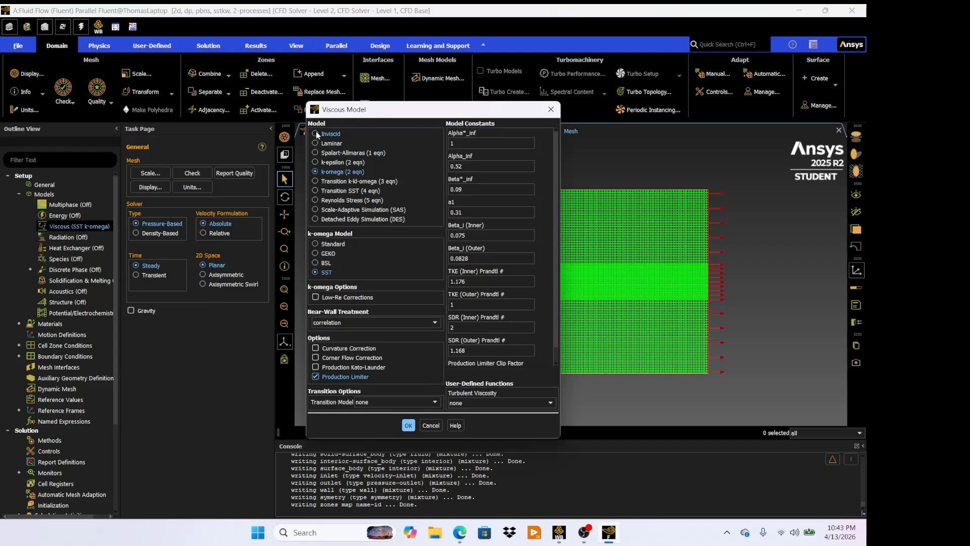
left_click(315, 133)
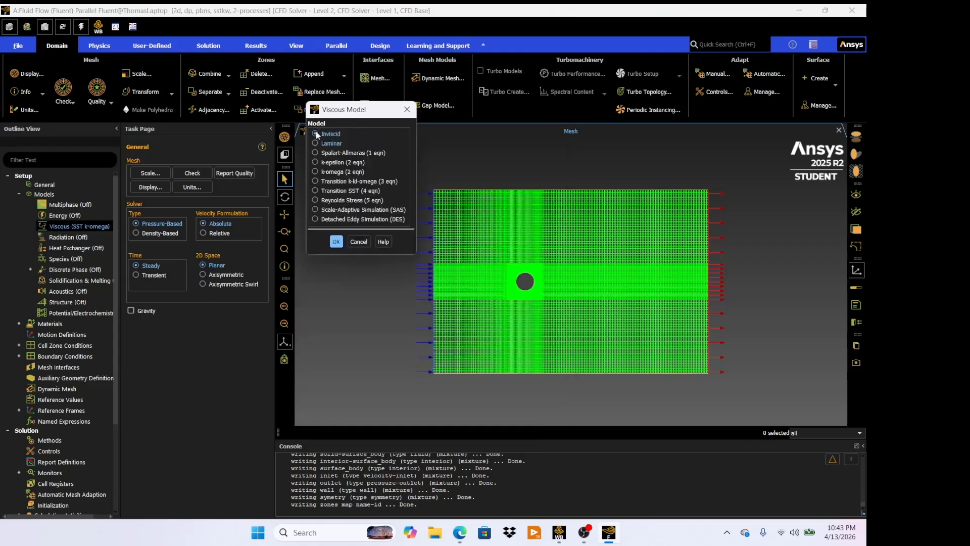
left_click(338, 246)
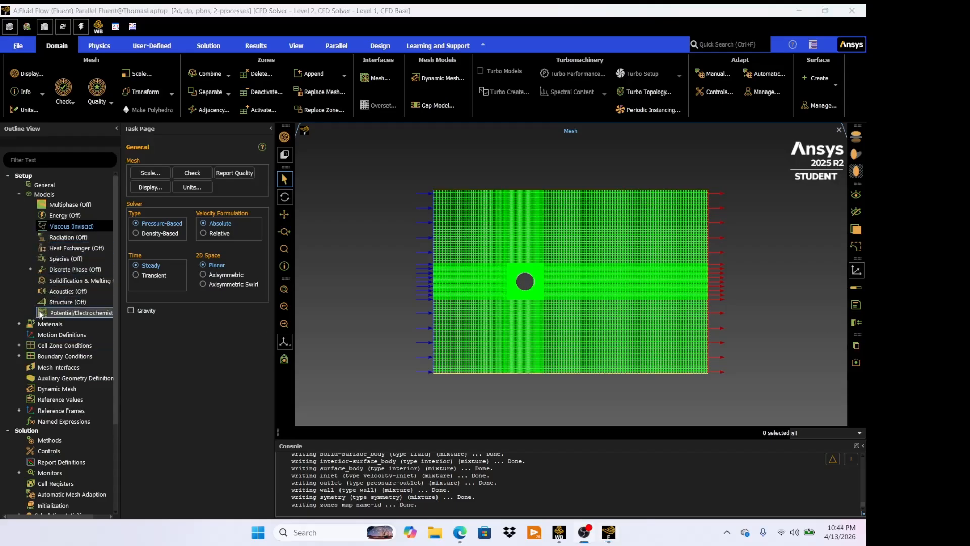
- Set the inlet boundary's velocity magnitude to 5 m/s and apply it
left_click(49, 357)
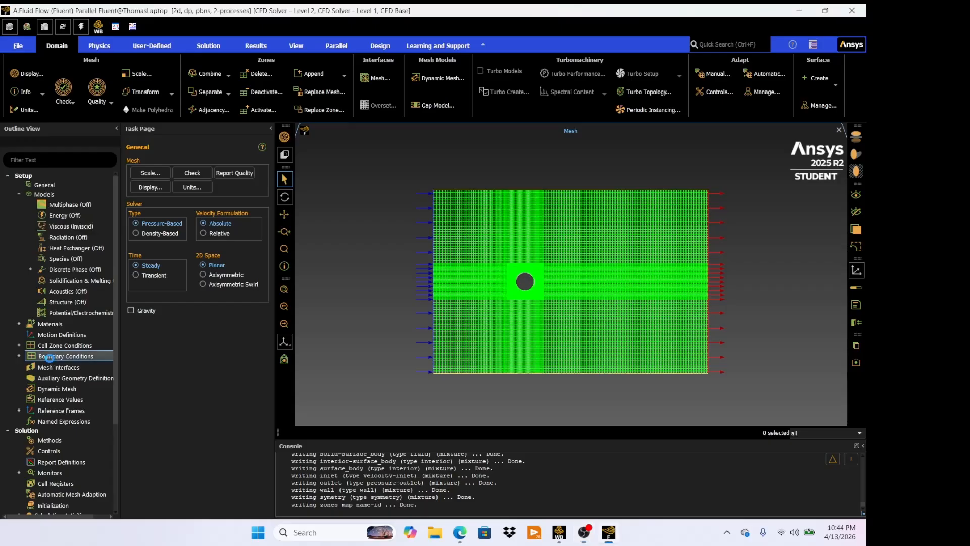
double_click(49, 359)
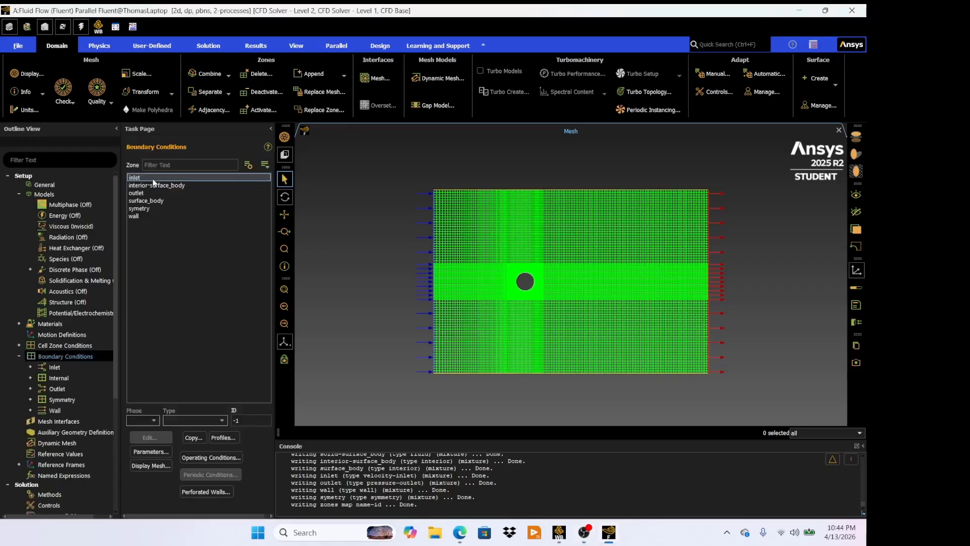
left_click(153, 179)
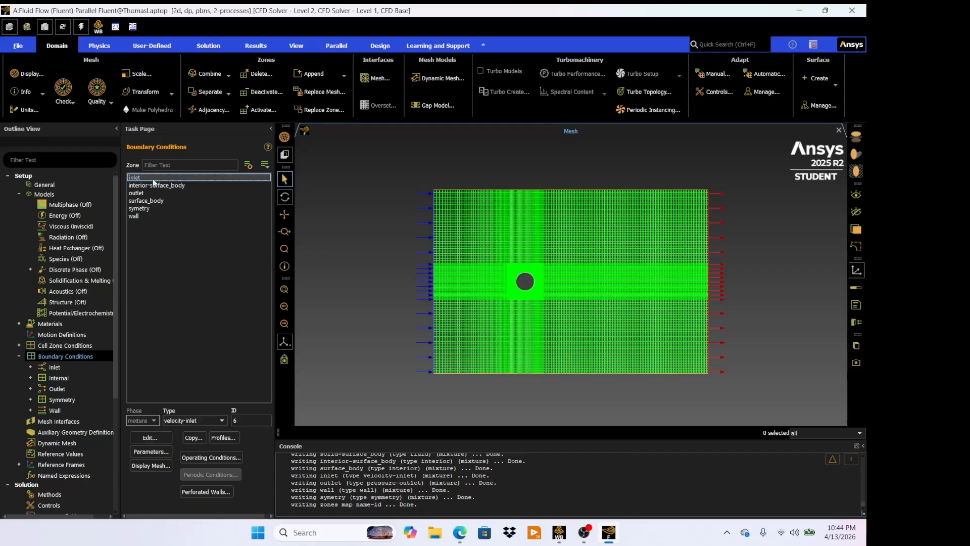
double_click(153, 178)
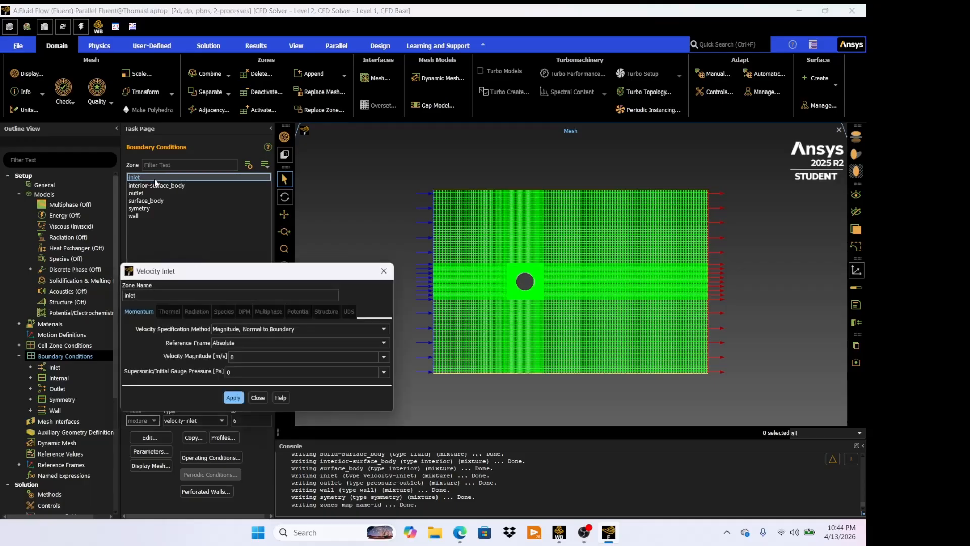
left_click_drag(243, 278, 324, 220)
left_click(397, 299)
key("BackSpace")
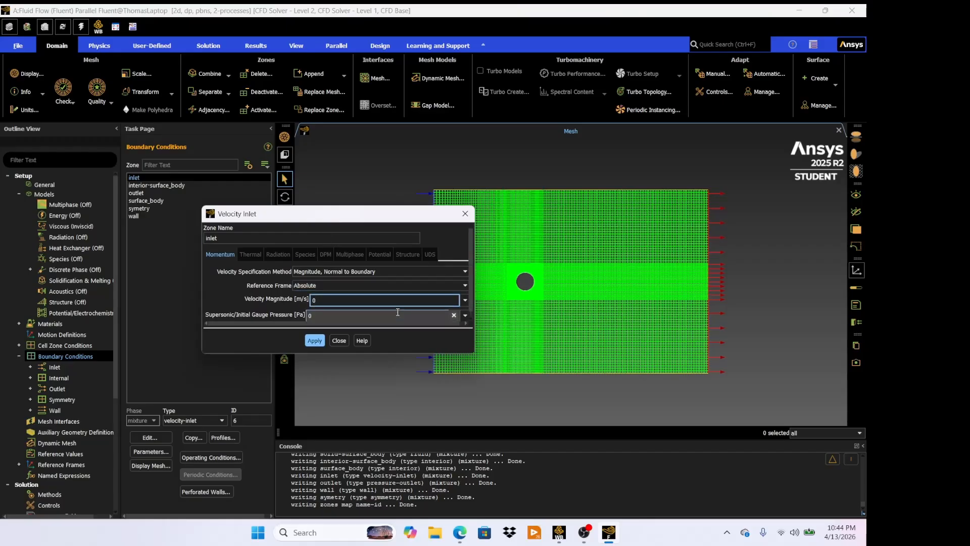
type("5")
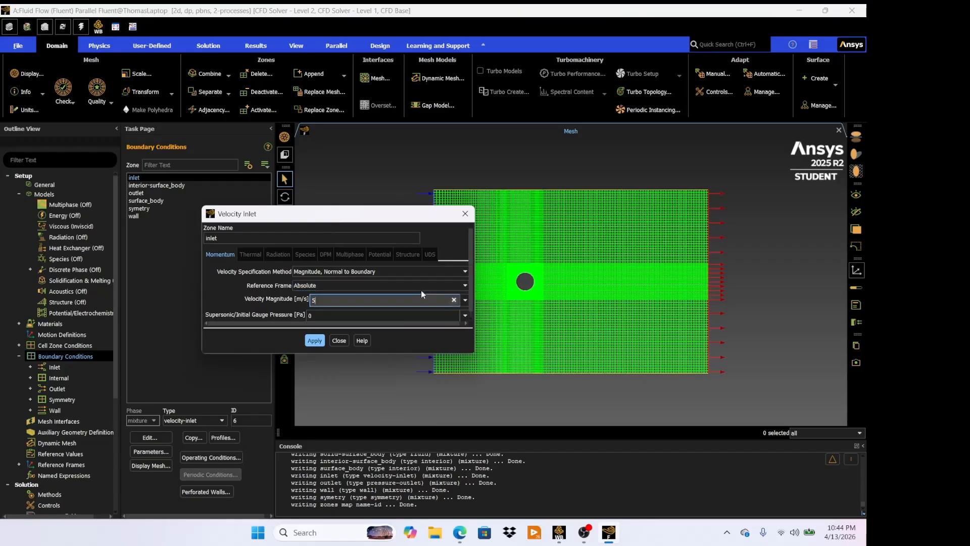
left_click(313, 340)
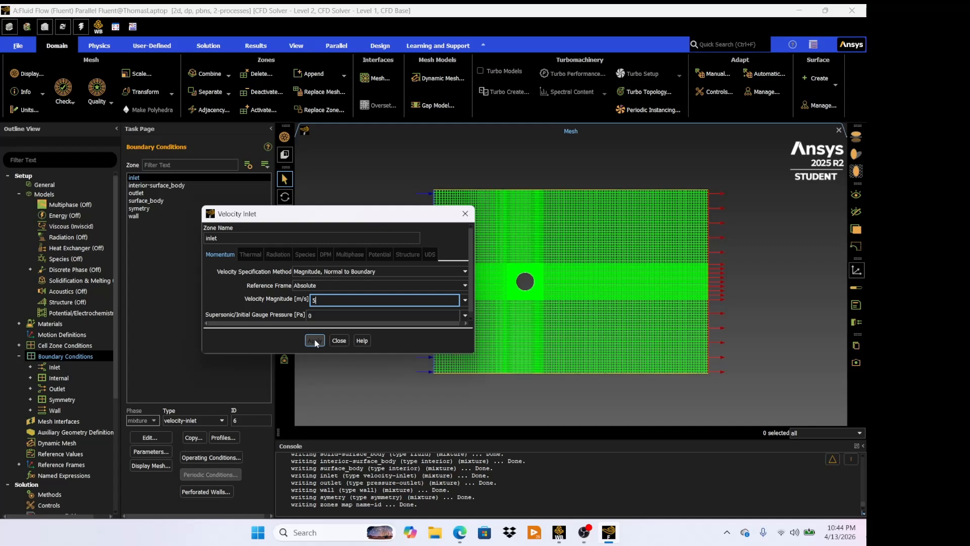
left_click(316, 340)
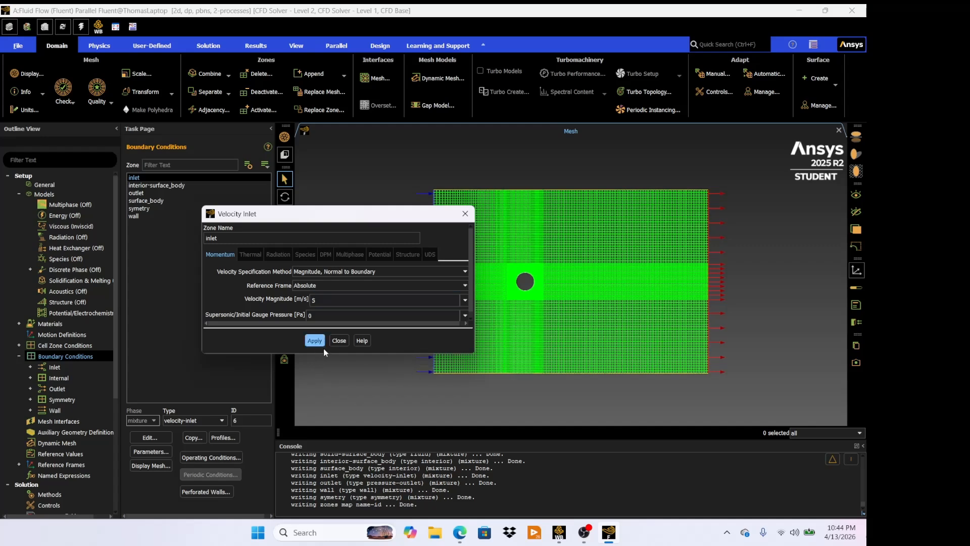
left_click(339, 341)
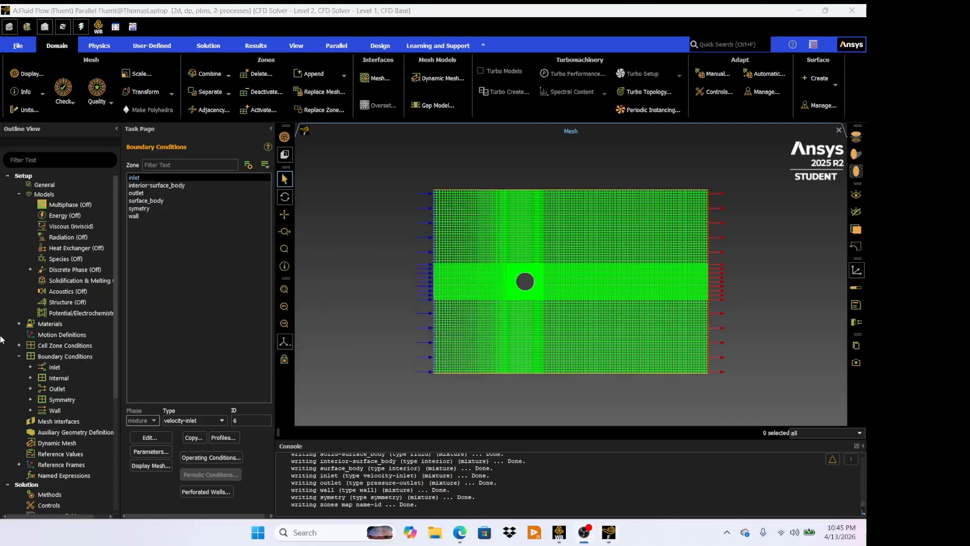
- Open the wall boundary's settings and close them without changes
left_click(158, 214)
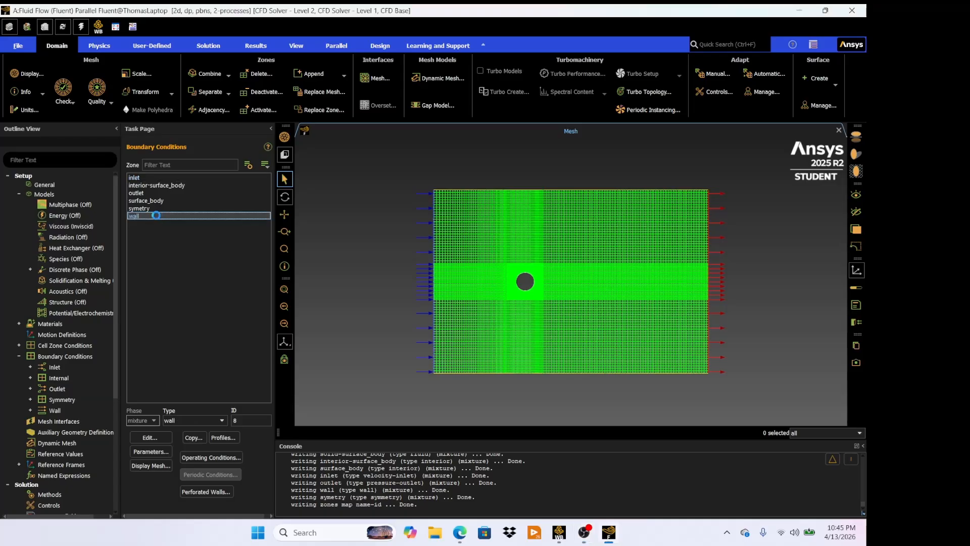
double_click(156, 216)
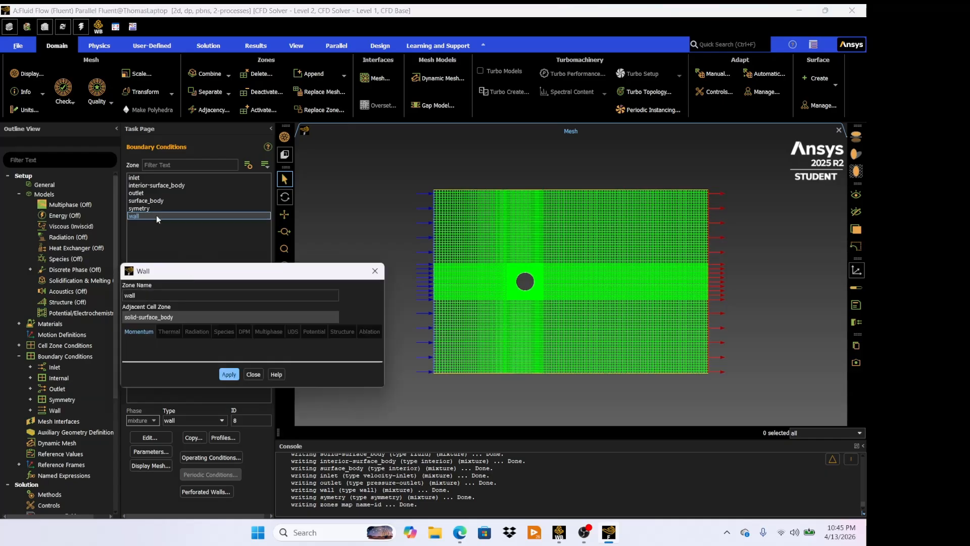
left_click_drag(214, 279, 258, 214)
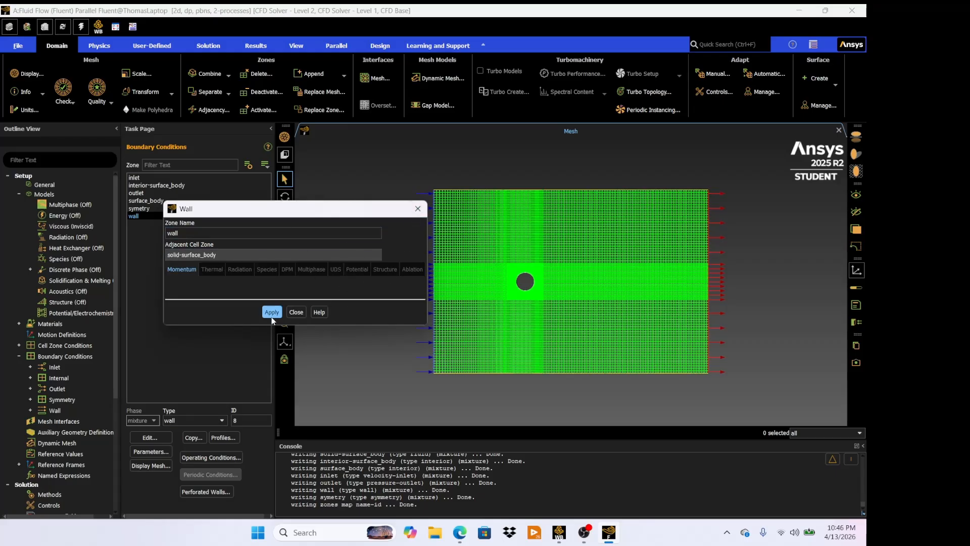
left_click(300, 312)
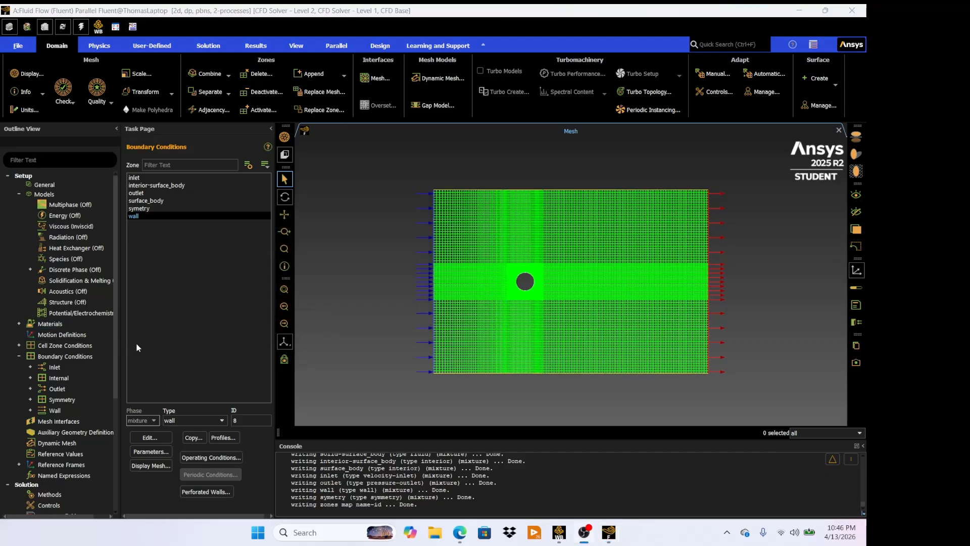
- Set the absolute convergence criteria for continuity, x-velocity and y-velocity residuals to 0.0001
scroll(81, 351, "down", 2)
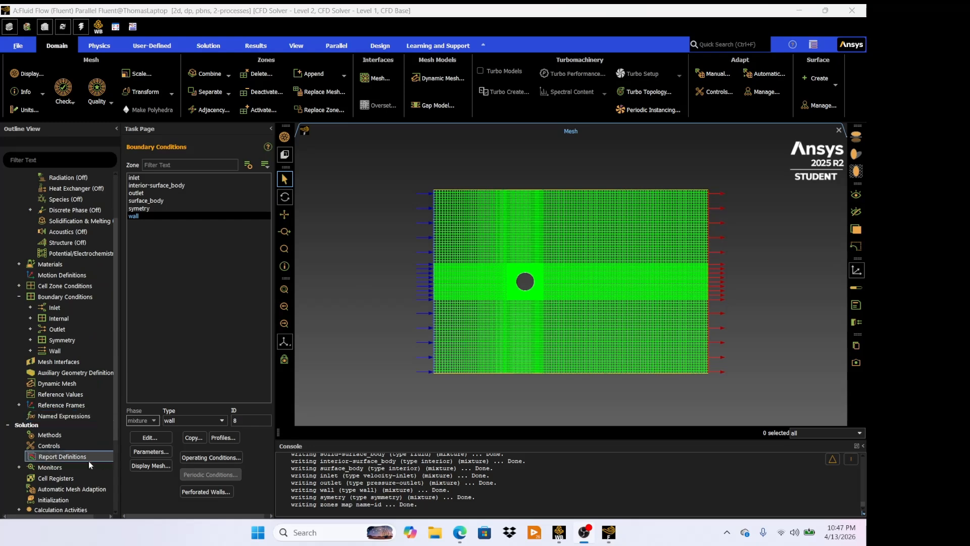
left_click(68, 468)
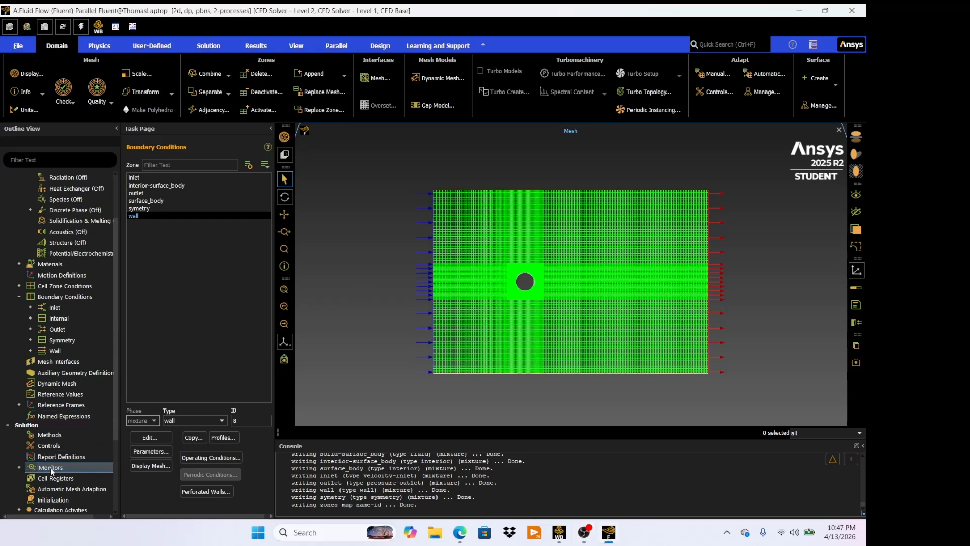
left_click(19, 466)
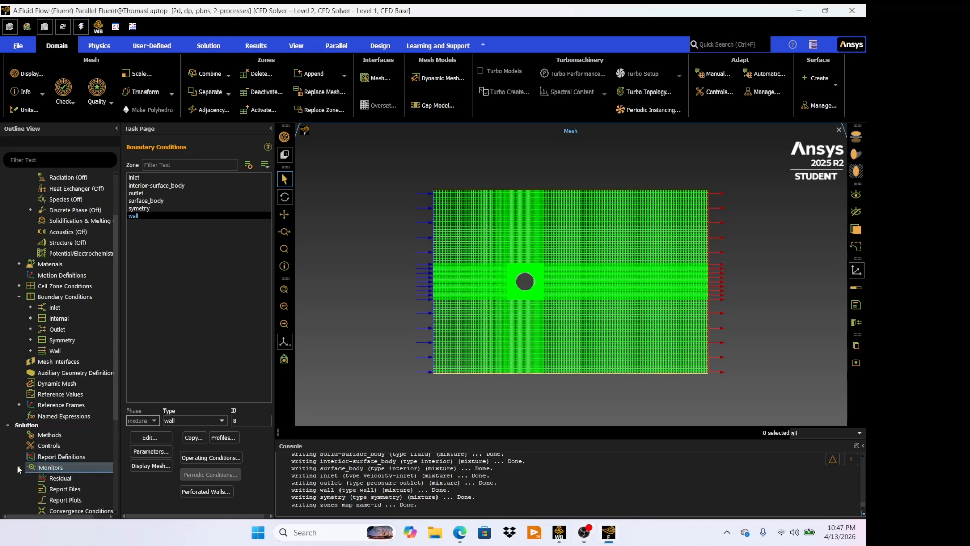
double_click(71, 478)
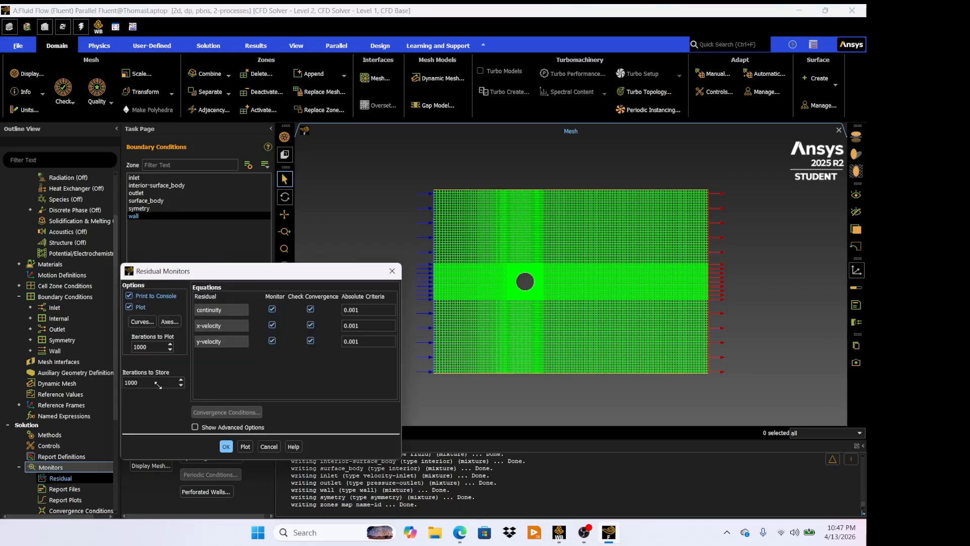
left_click(352, 309)
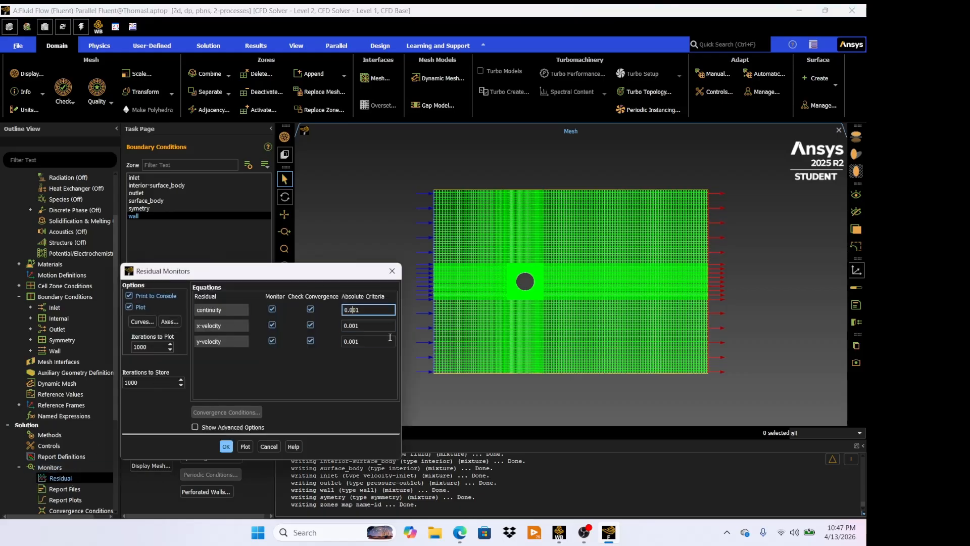
type("0")
left_click(354, 329)
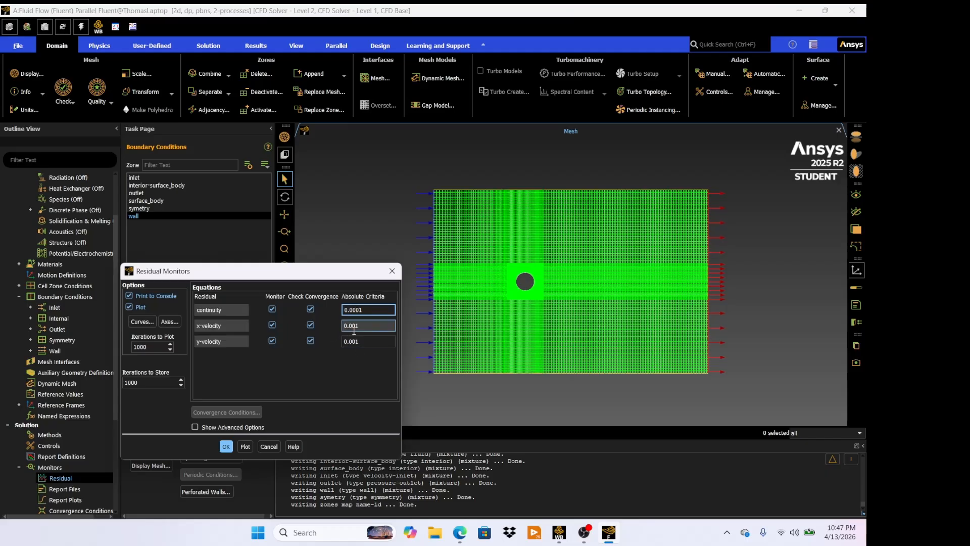
type("0")
left_click(357, 342)
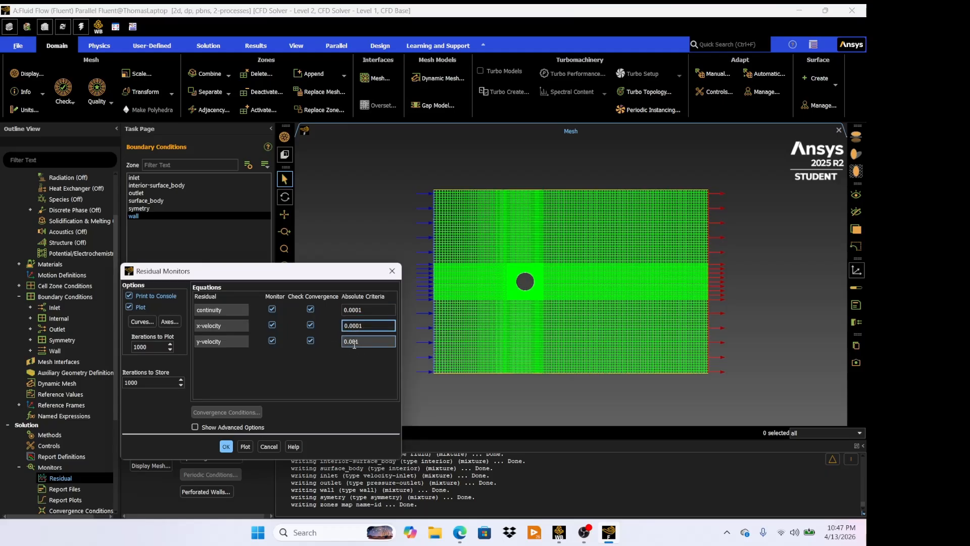
left_click(358, 343)
type("0")
left_click(223, 448)
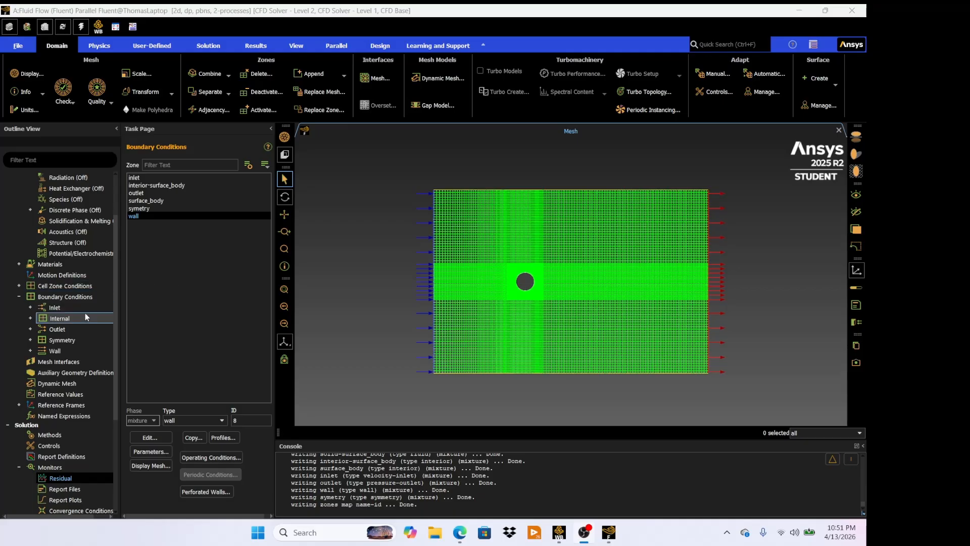
- Run the calculation for 800 iterations, initializing the solution when prompted
scroll(85, 313, "down", 3)
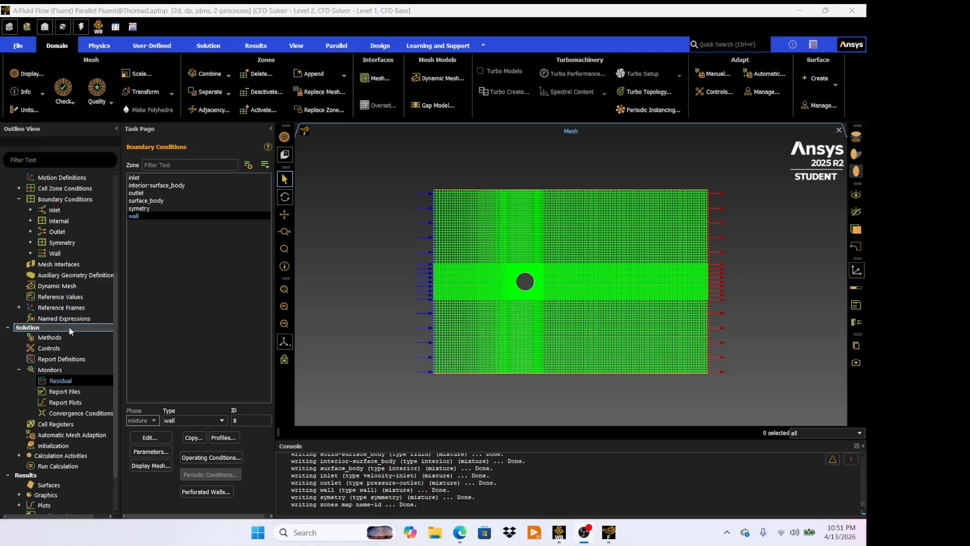
left_click(62, 465)
double_click(62, 466)
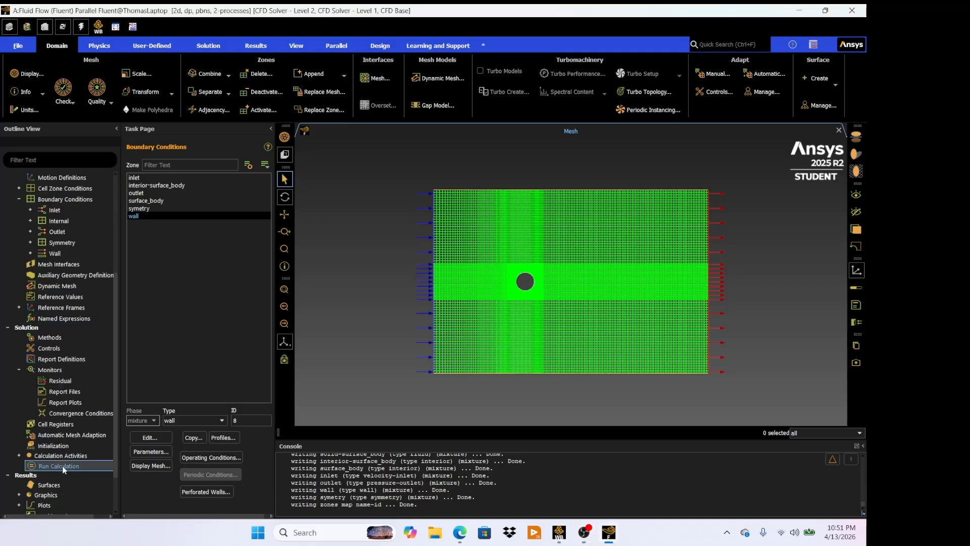
left_click(162, 274)
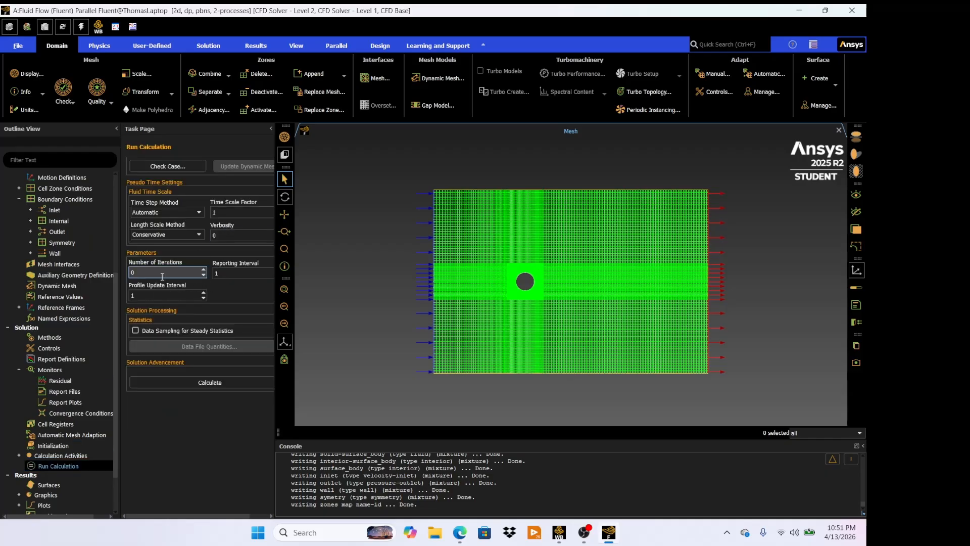
key("BackSpace")
type("800")
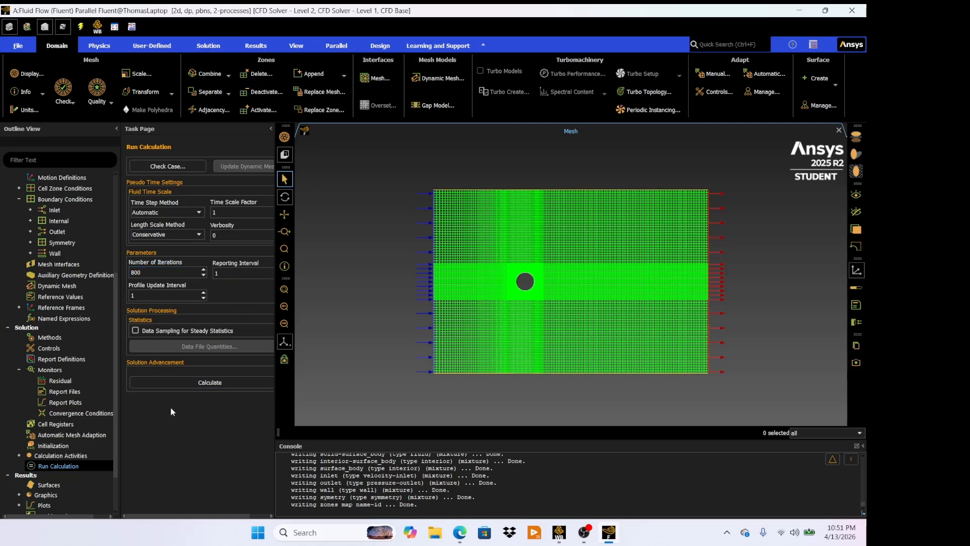
left_click(183, 379)
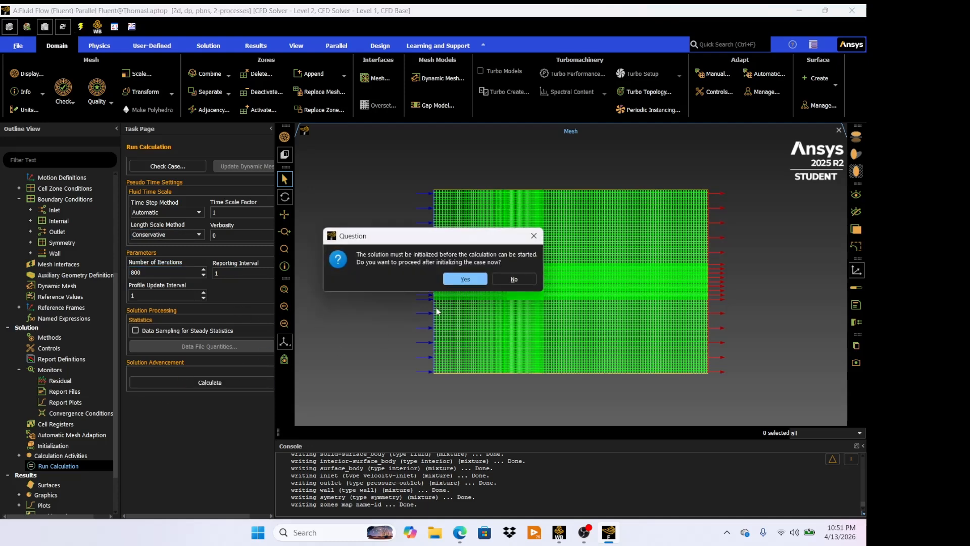
left_click(462, 278)
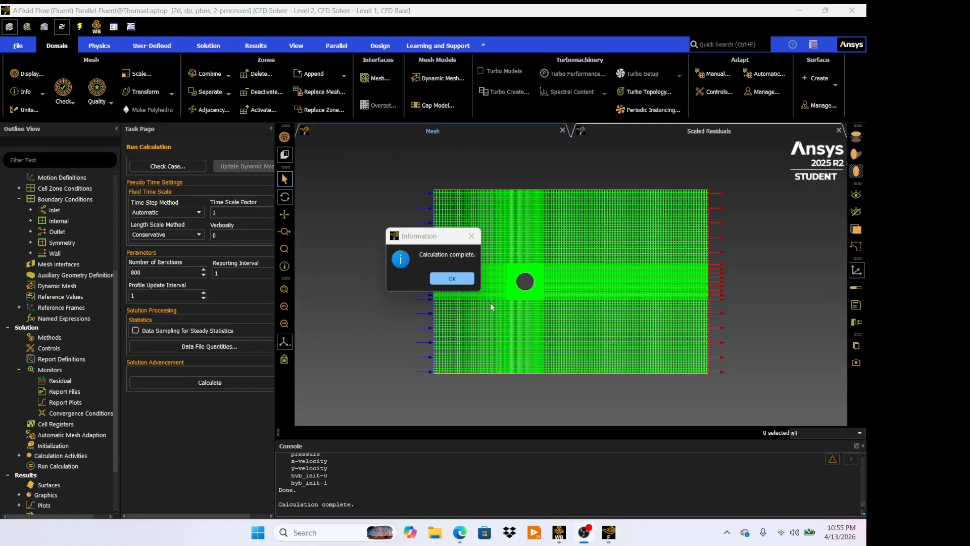
left_click(435, 278)
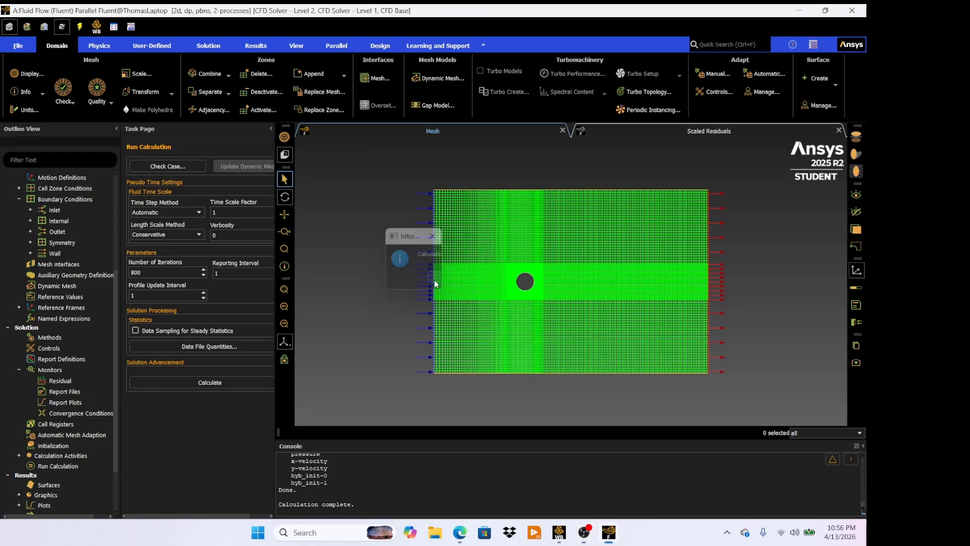
- Display velocity vectors colored by velocity magnitude on all six surfaces
scroll(27, 374, "down", 2)
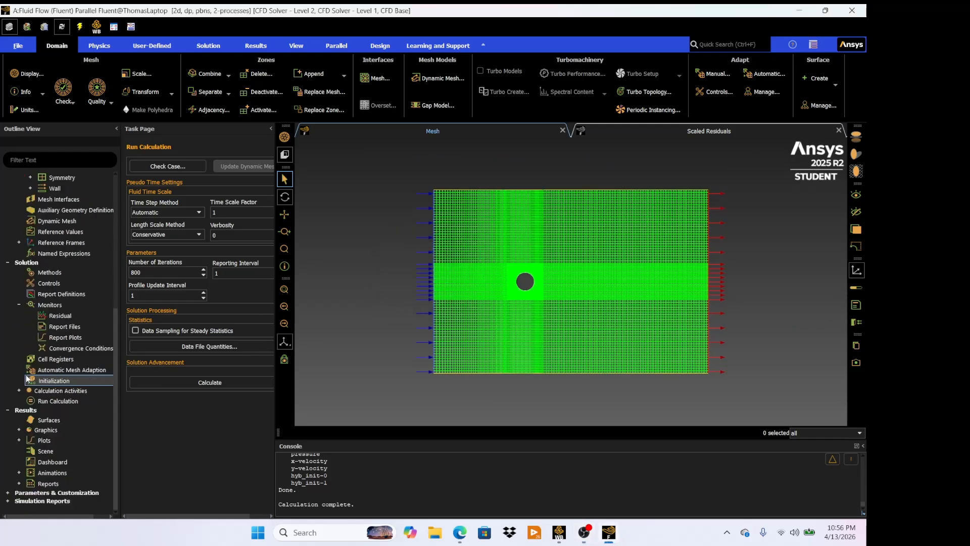
left_click(19, 430)
scroll(68, 433, "down", 1)
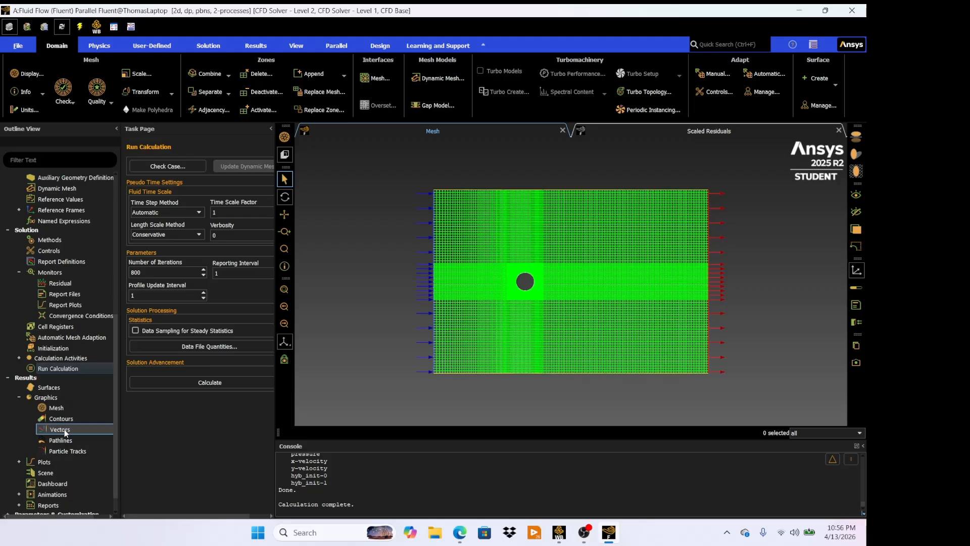
double_click(65, 429)
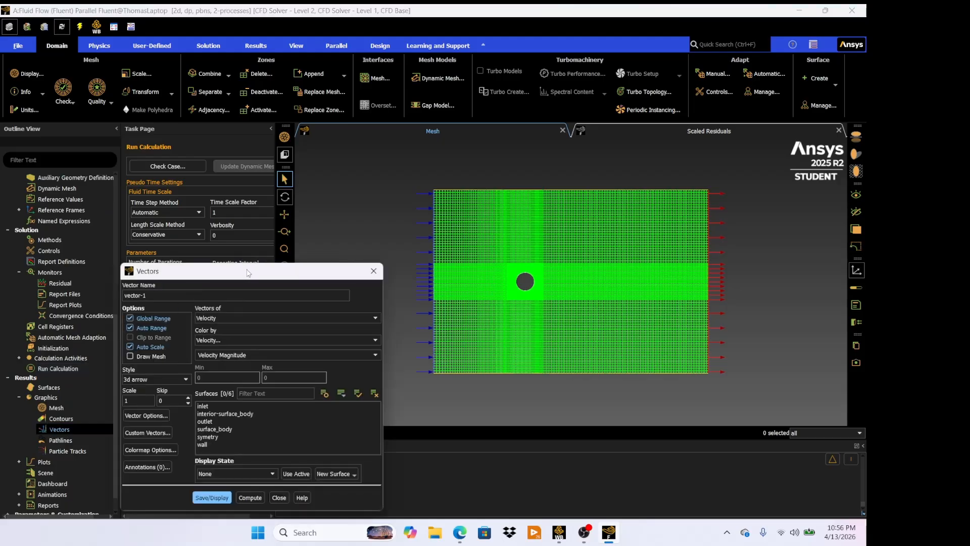
left_click_drag(246, 277, 183, 211)
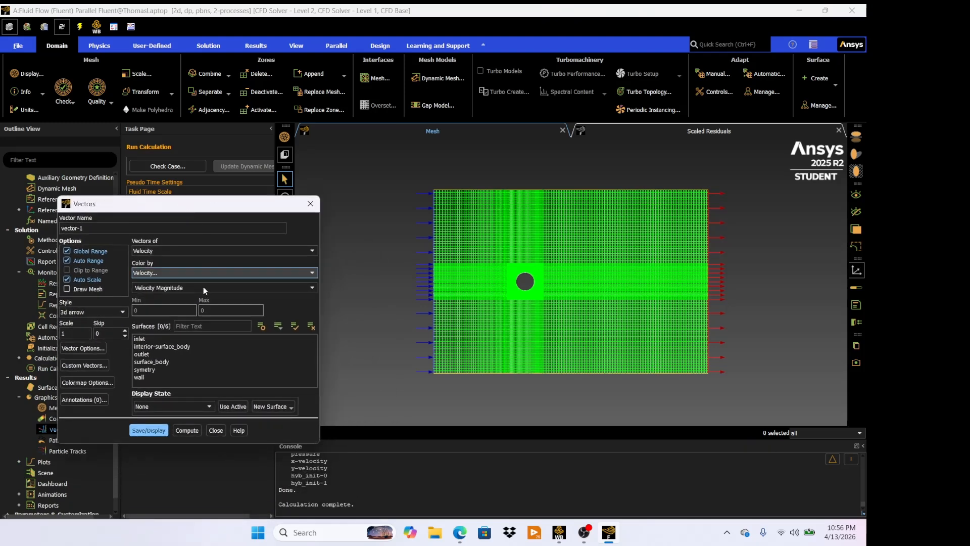
left_click_drag(186, 339, 187, 375)
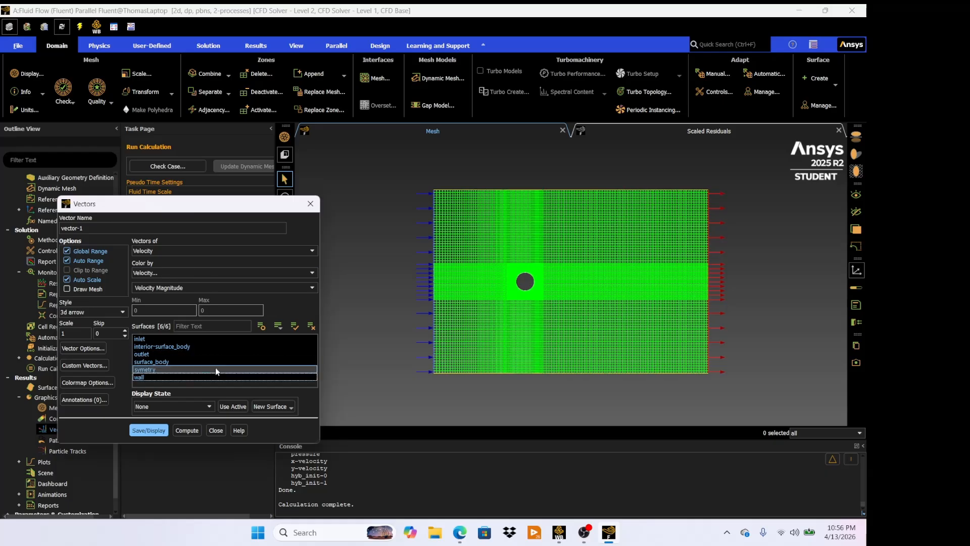
left_click(157, 428)
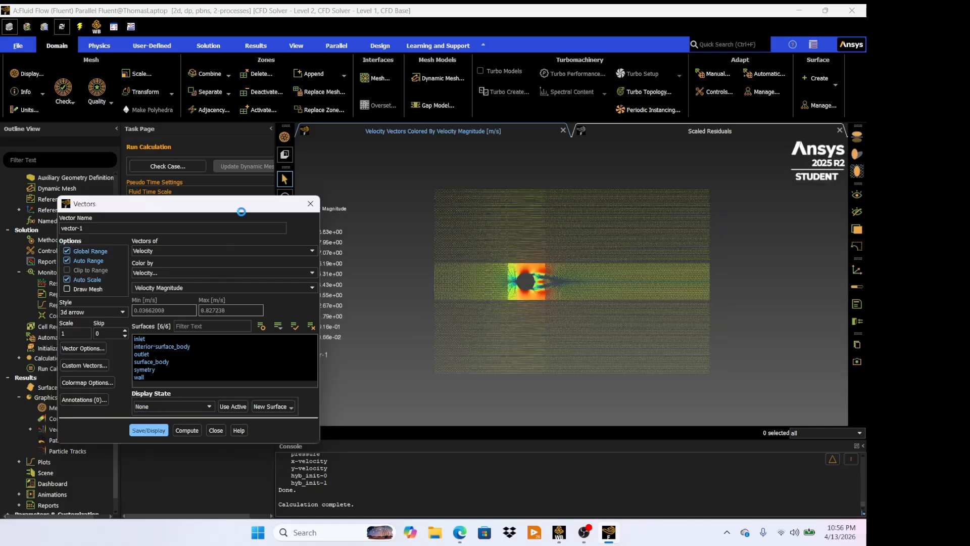
- Zoom and pan around the cylinder to inspect the velocity vectors, then close the vectors dialog
left_click_drag(251, 205, 199, 187)
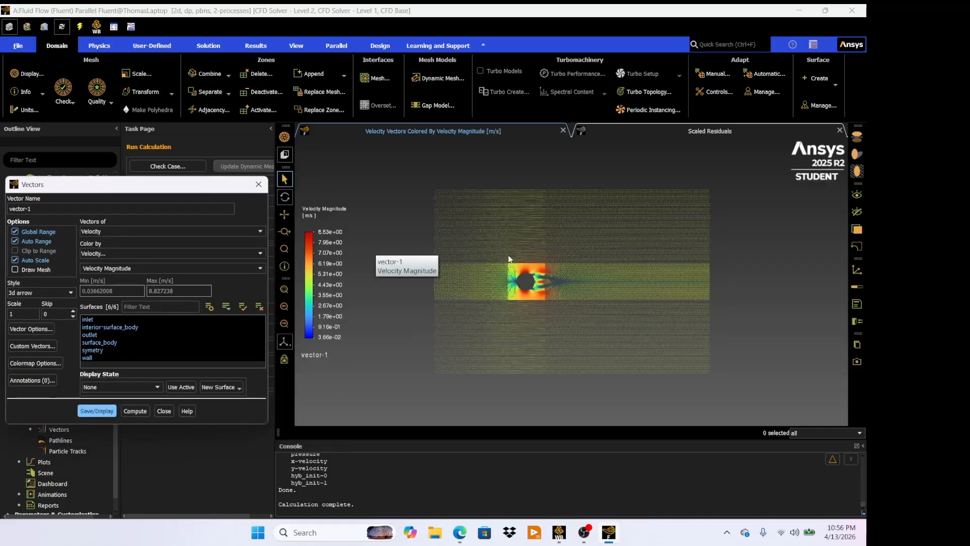
scroll(529, 302, "down", 1)
scroll(525, 292, "up", 6)
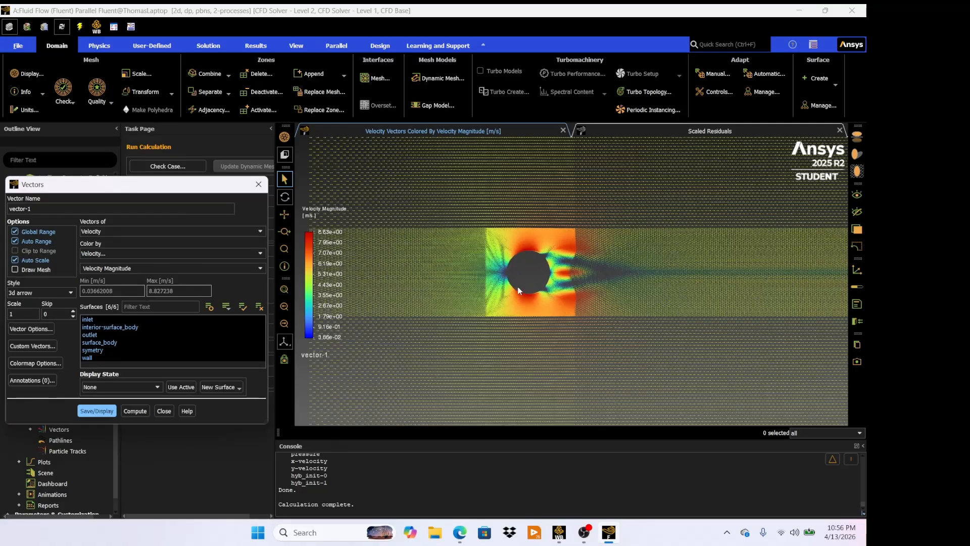
scroll(640, 268, "up", 3)
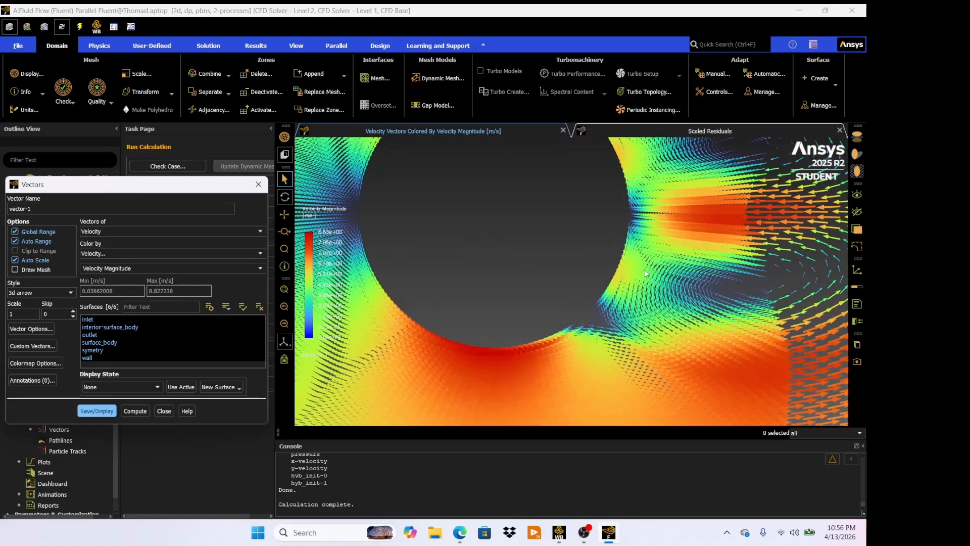
scroll(645, 271, "up", 4)
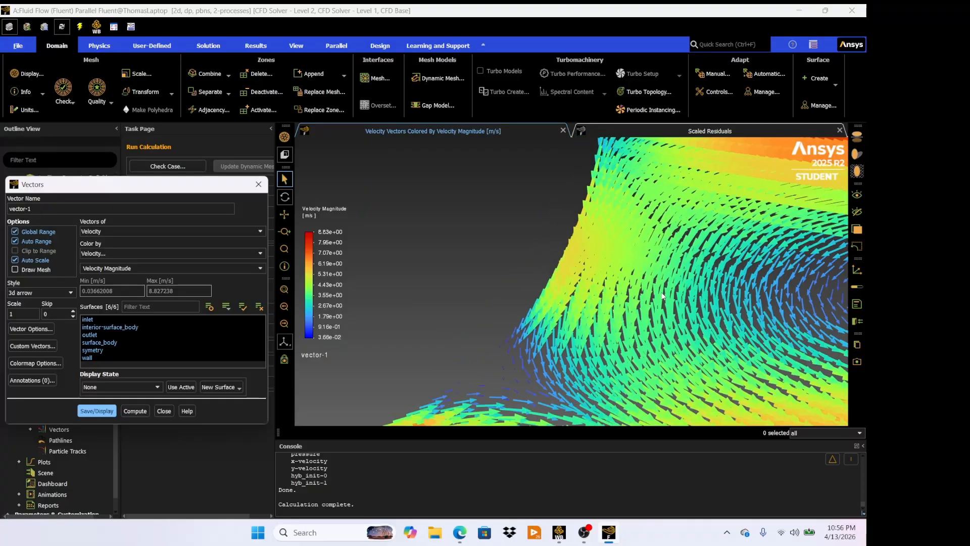
scroll(714, 213, "down", 10)
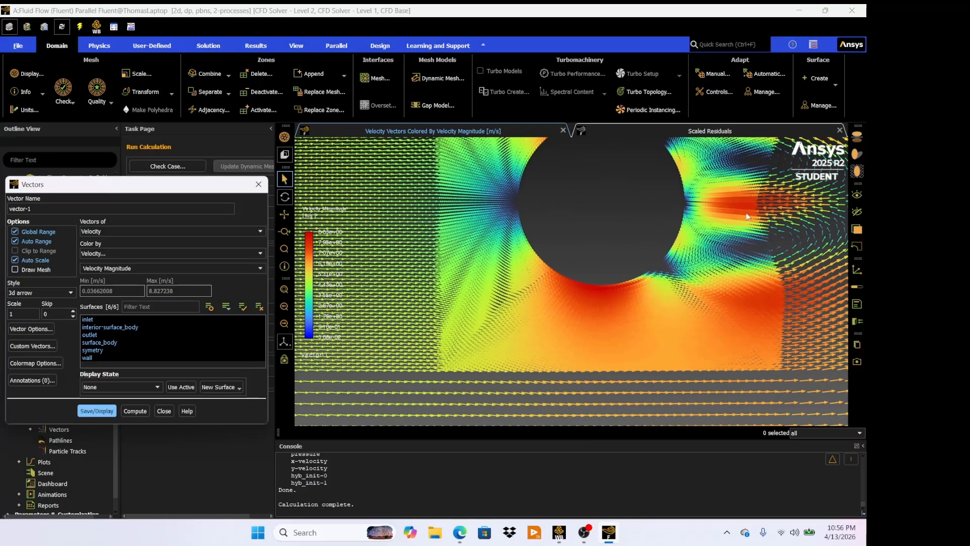
scroll(746, 216, "down", 4)
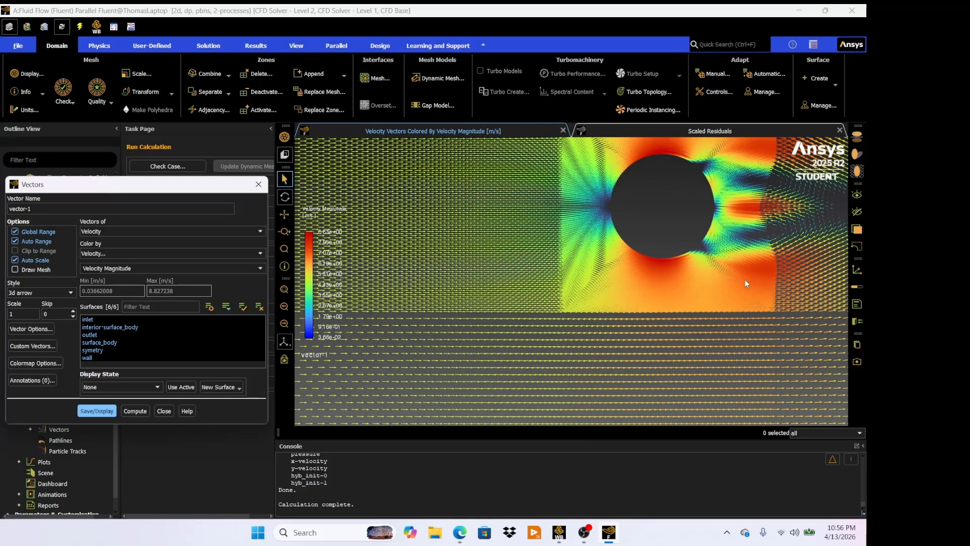
left_click(285, 214)
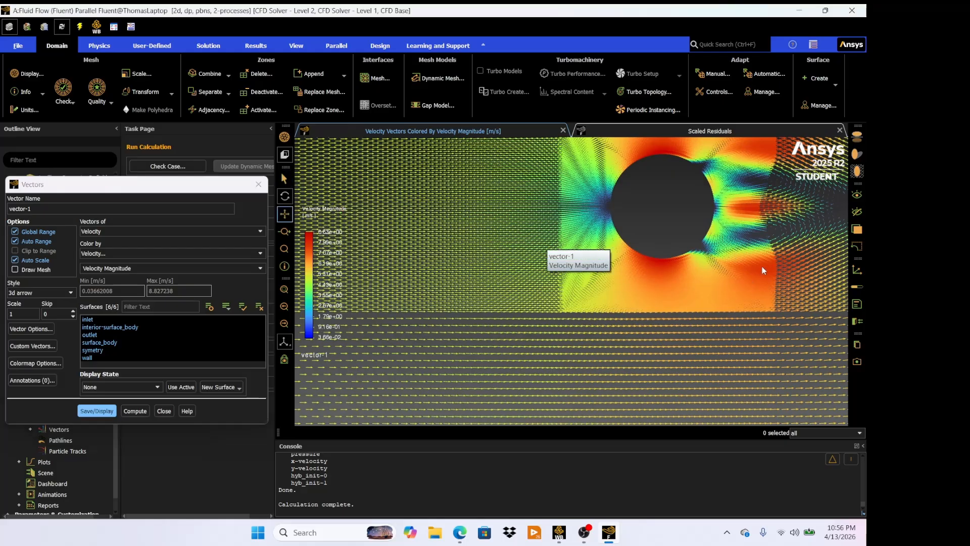
left_click_drag(735, 274, 616, 298)
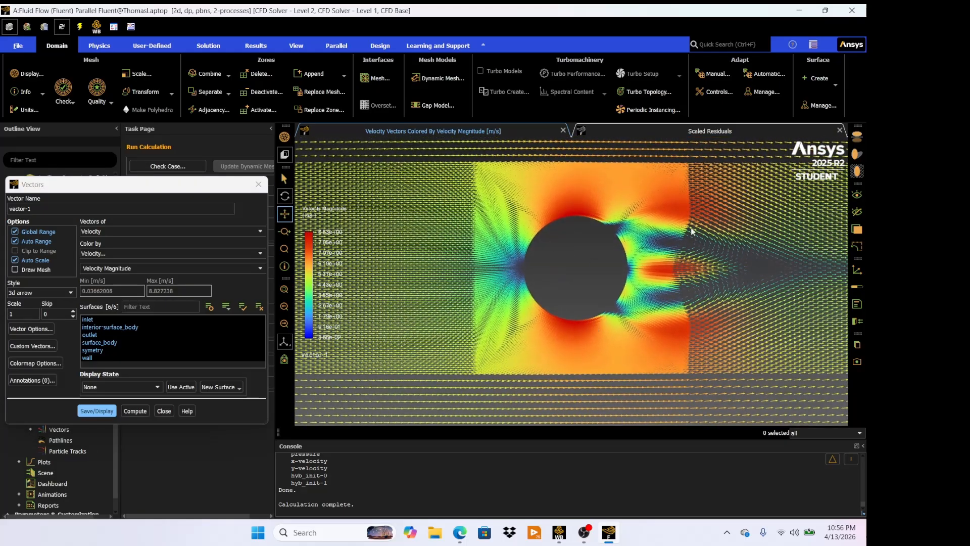
left_click_drag(817, 285, 544, 249)
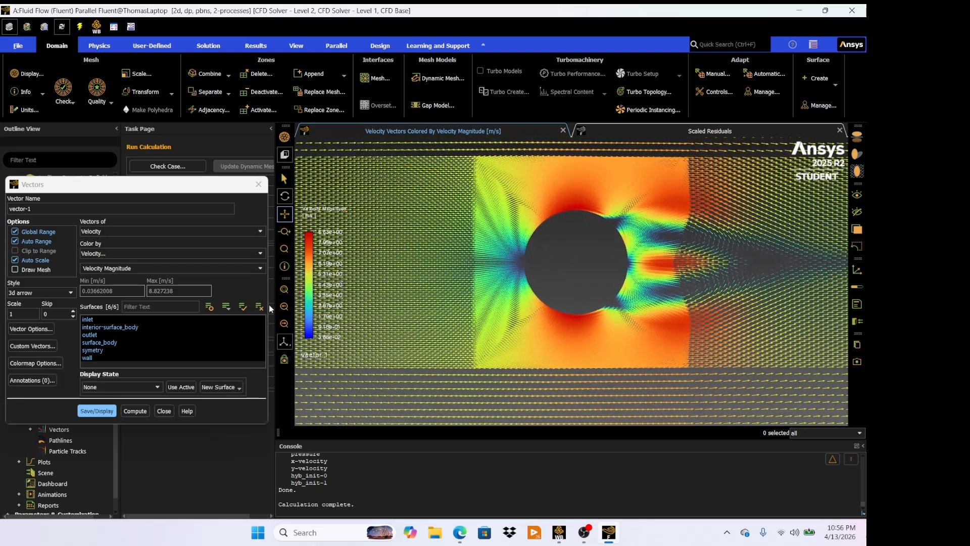
scroll(581, 249, "up", 5)
scroll(581, 249, "down", 5)
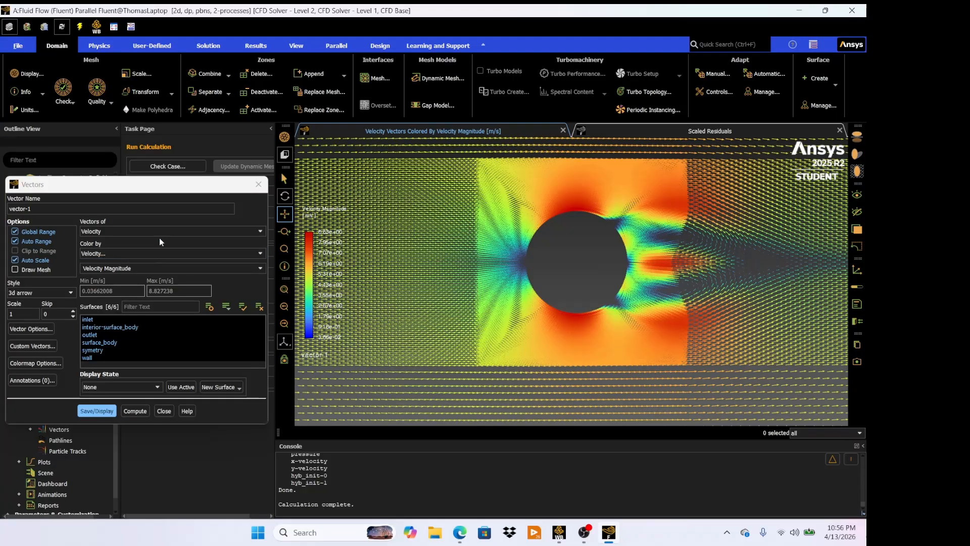
left_click(164, 410)
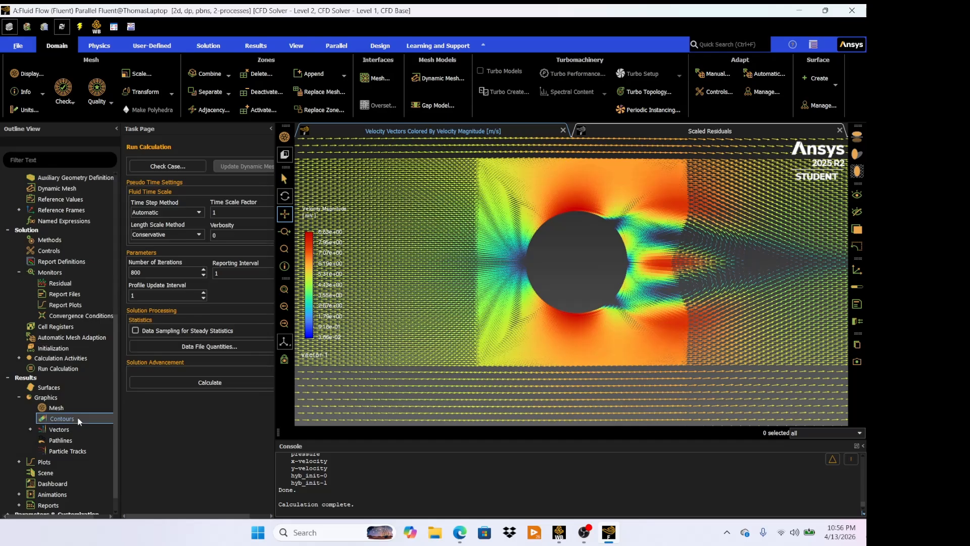
- Display filled contours of velocity magnitude on all six surfaces
double_click(78, 419)
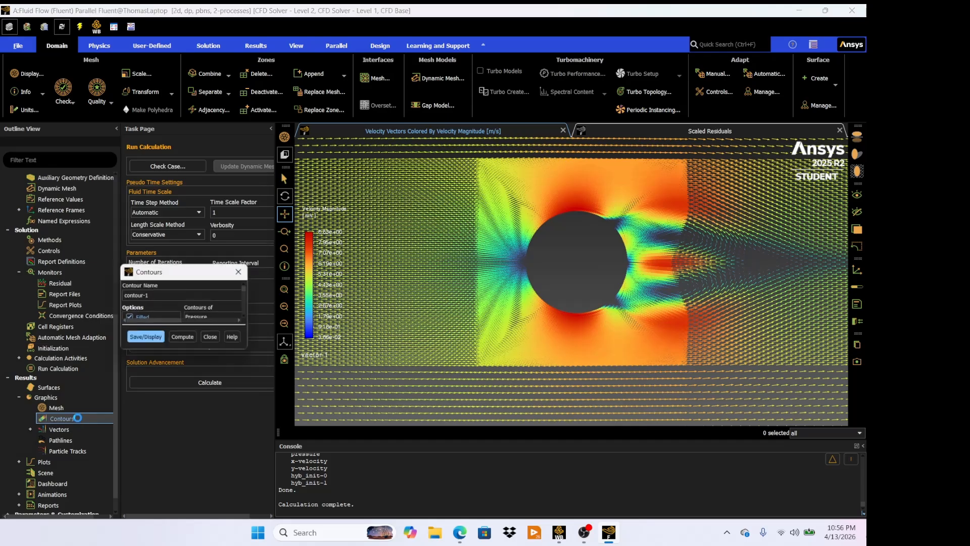
left_click_drag(255, 268, 199, 223)
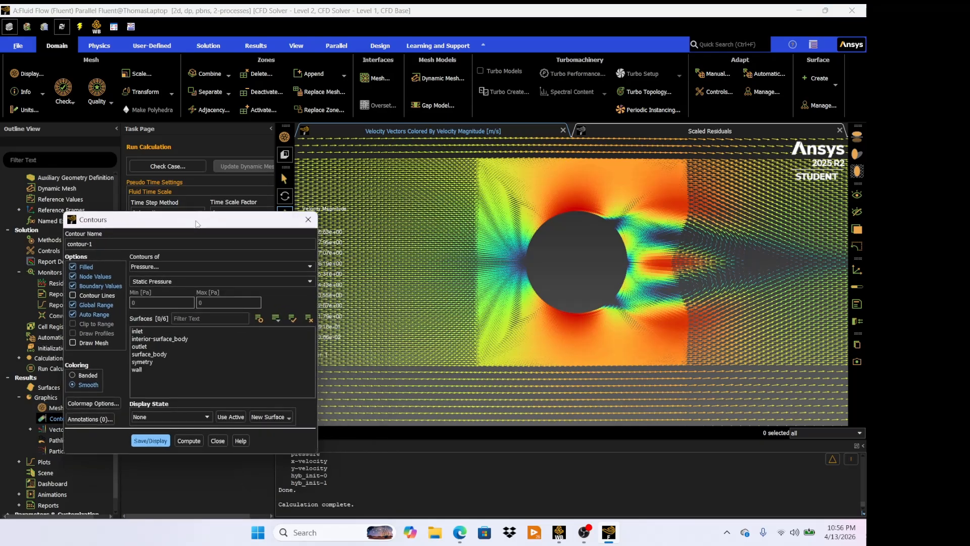
left_click(195, 265)
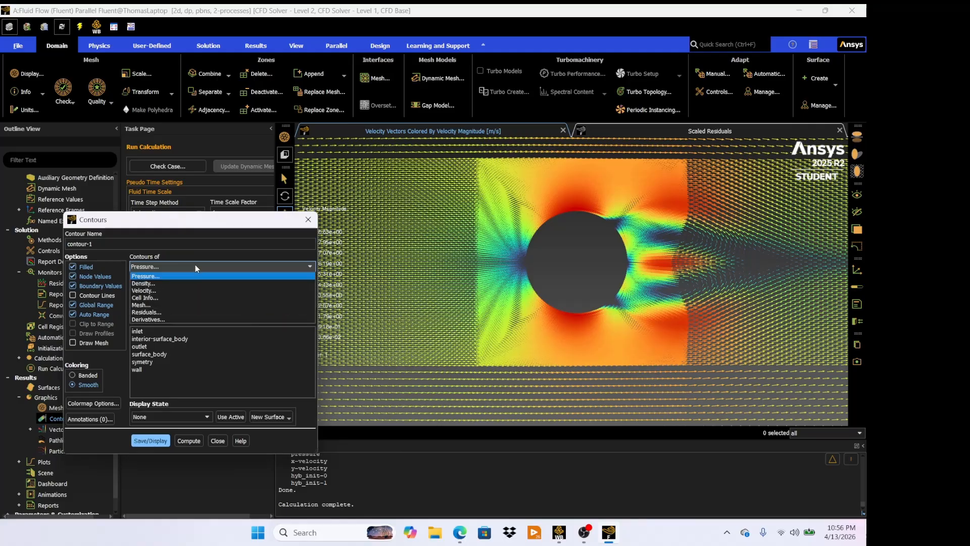
left_click(186, 289)
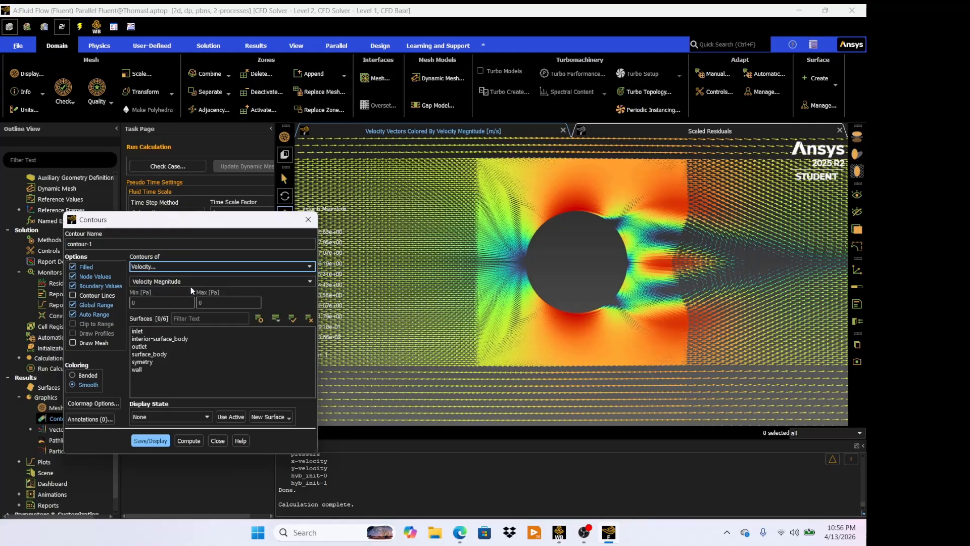
left_click(172, 331)
left_click(175, 338)
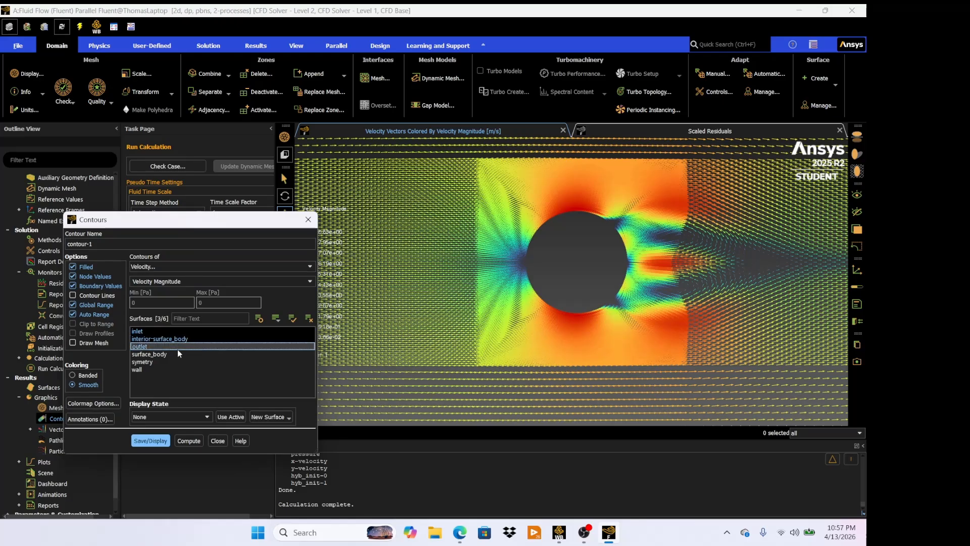
left_click(177, 346)
left_click(176, 354)
left_click(174, 362)
left_click(172, 371)
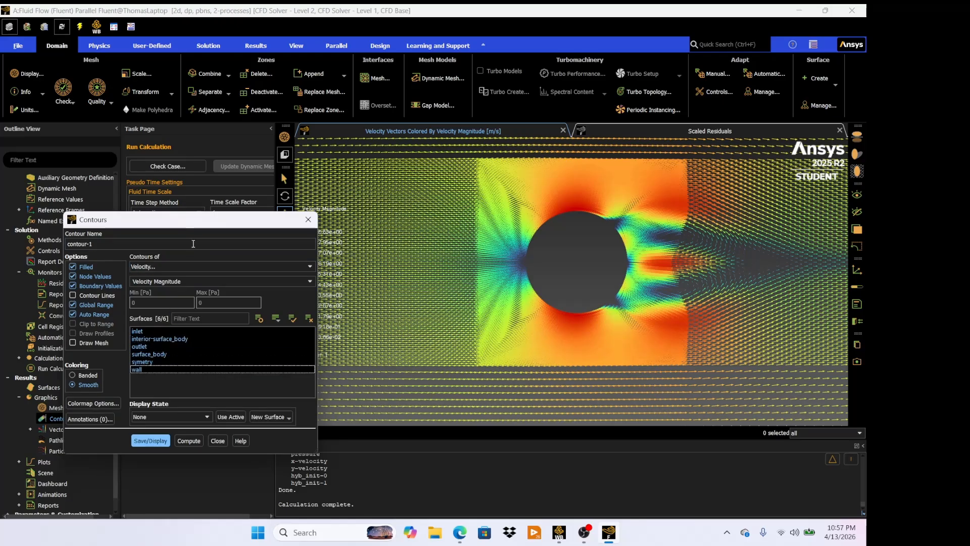
left_click_drag(203, 223, 155, 175)
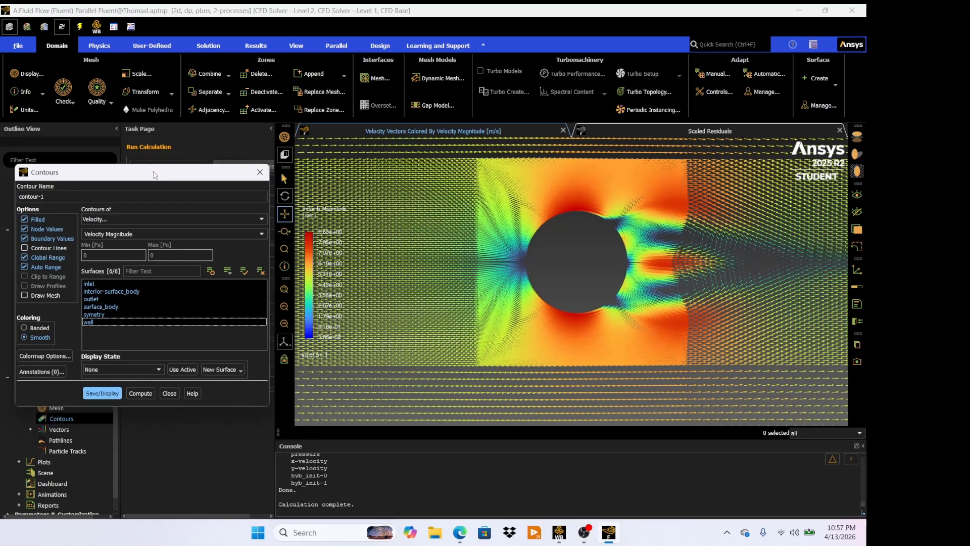
left_click(104, 395)
- Switch the contour variable to static pressure and display the contours
scroll(476, 347, "down", 5)
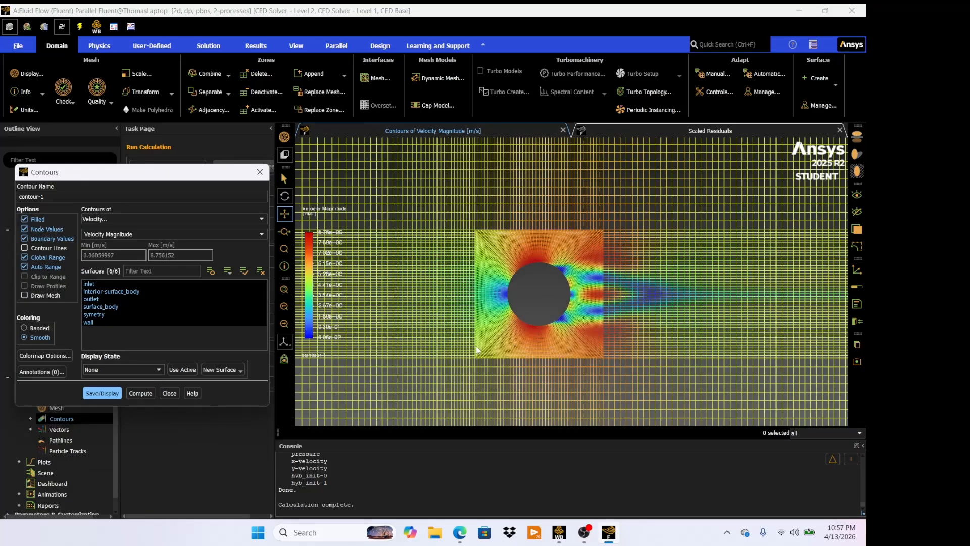
scroll(480, 347, "up", 6)
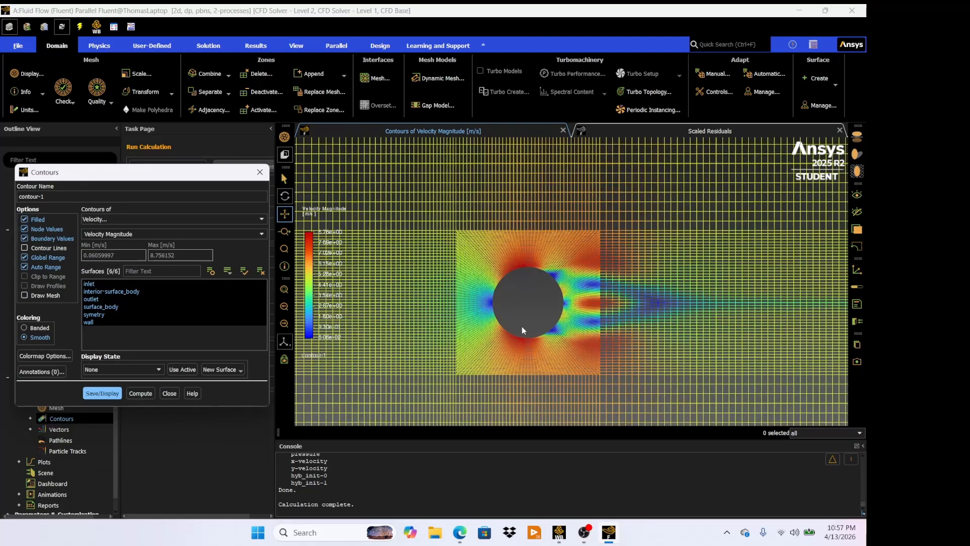
scroll(556, 321, "down", 6)
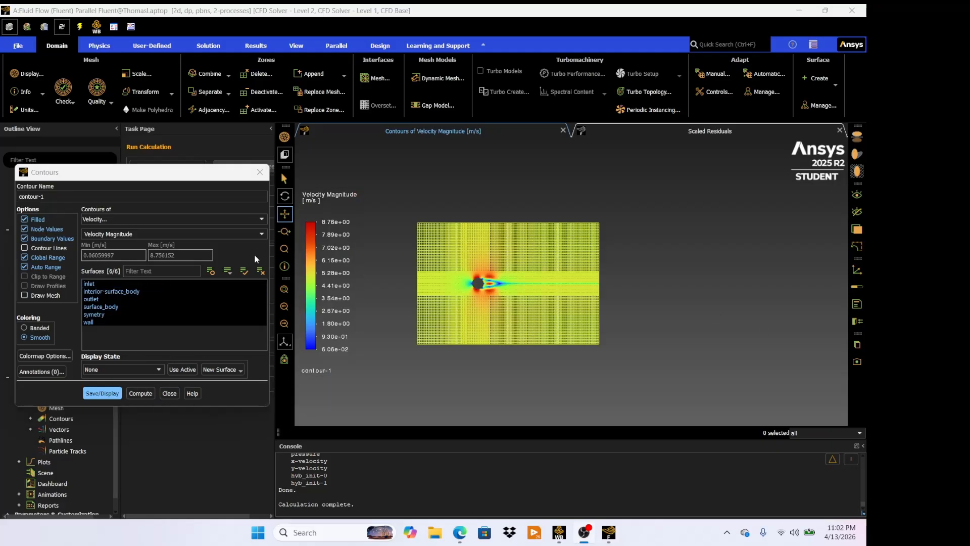
left_click(116, 221)
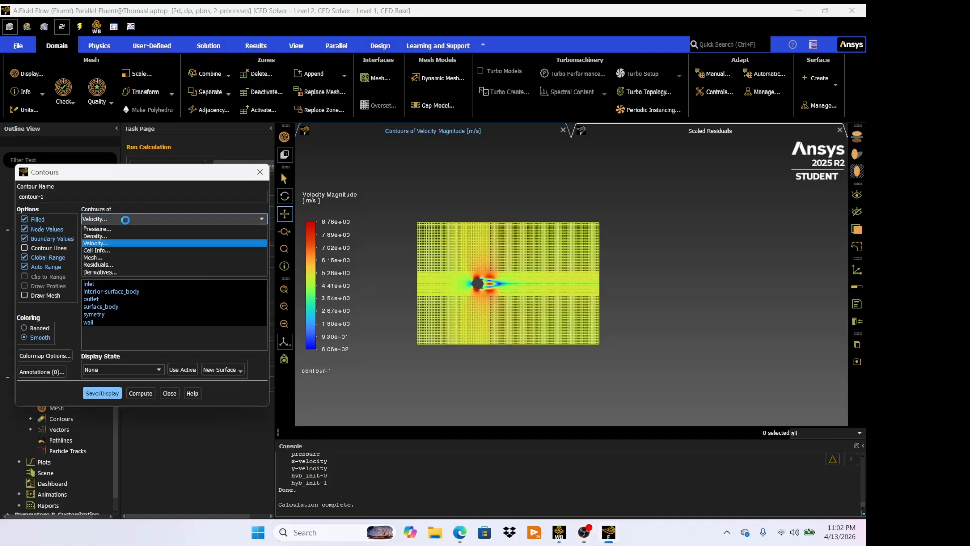
left_click(134, 229)
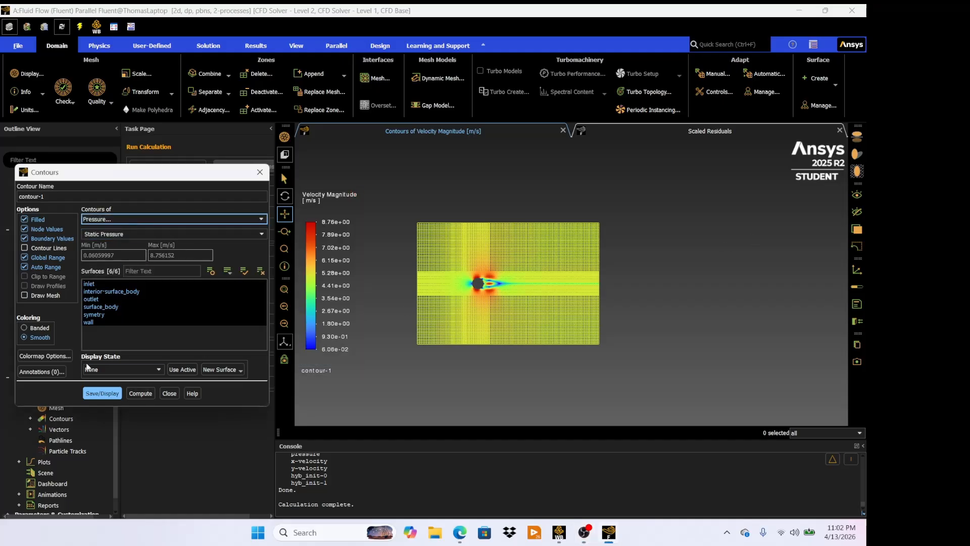
left_click(105, 394)
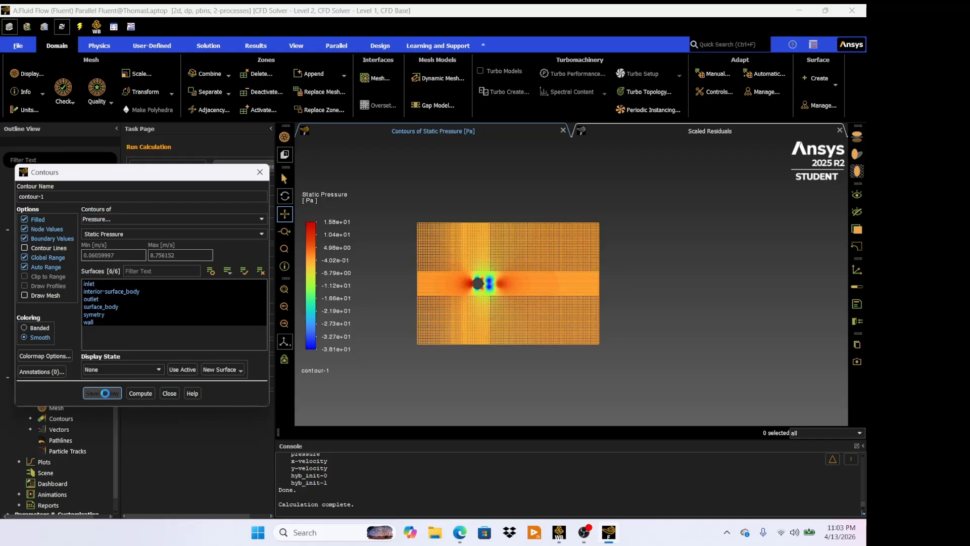
- Switch the contour variable to dynamic pressure and display the contours
scroll(528, 308, "down", 2)
scroll(505, 308, "up", 5)
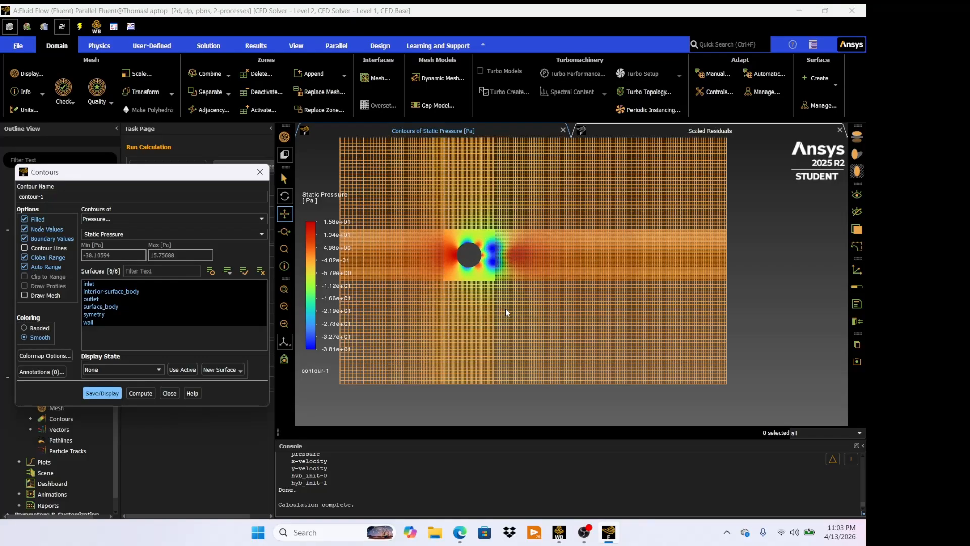
scroll(534, 311, "down", 4)
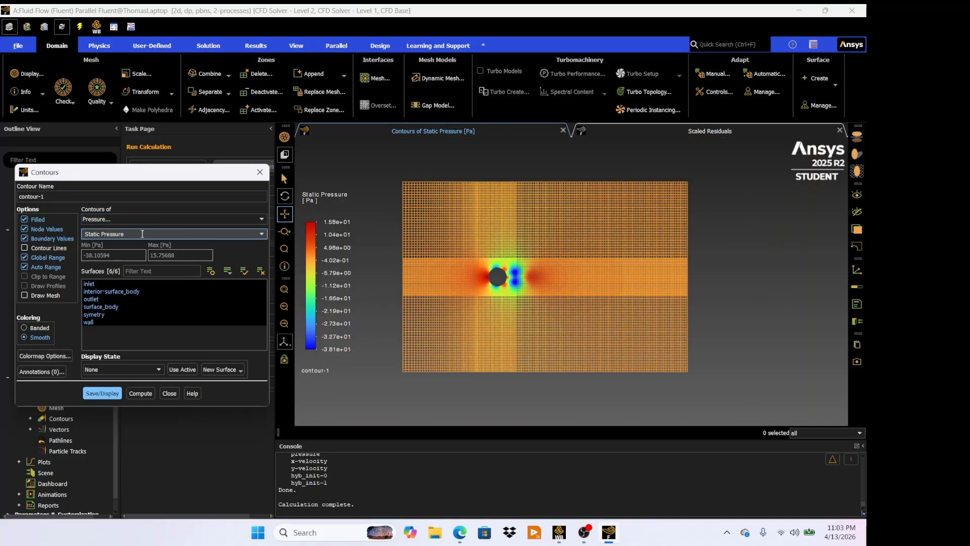
left_click(263, 236)
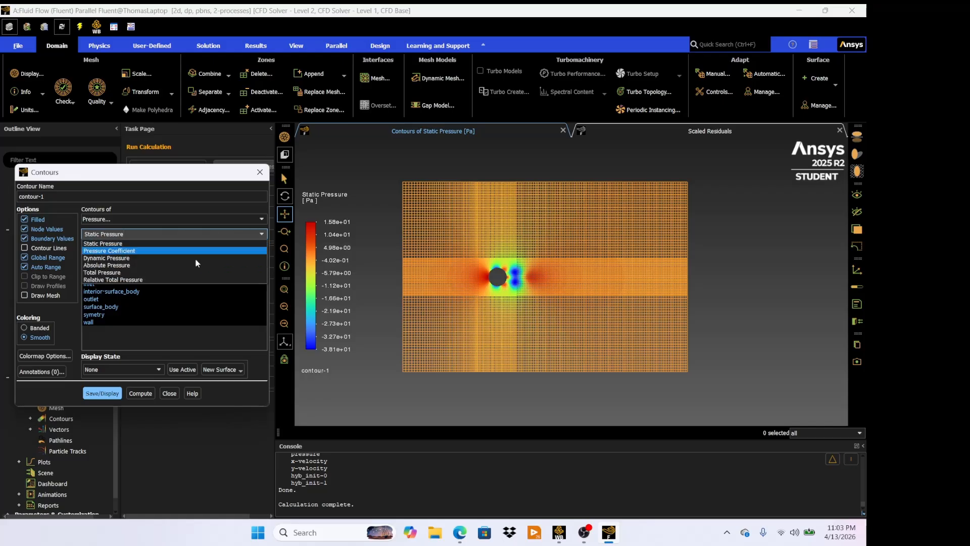
left_click(166, 258)
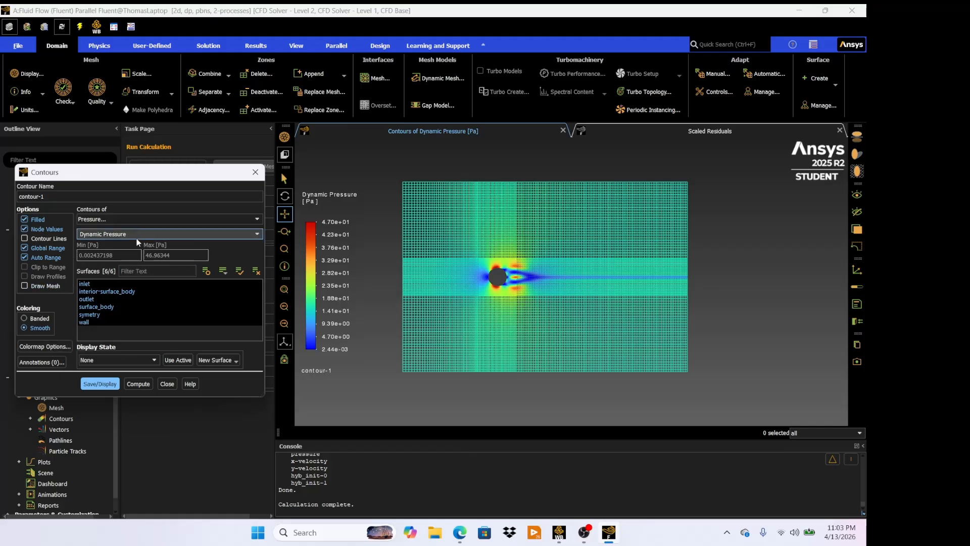
left_click(151, 235)
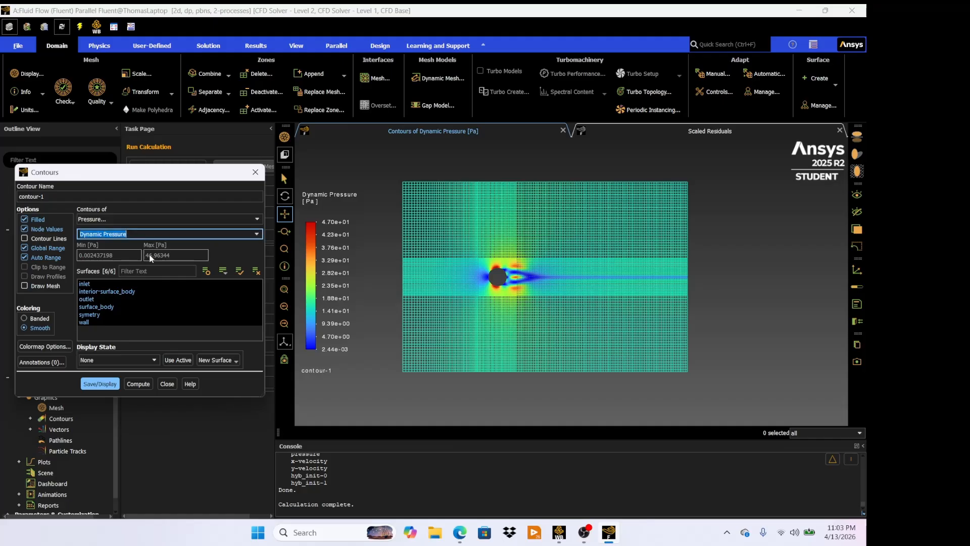
- Switch the contour variable to total pressure, display the contours, and close the contours dialog
left_click(231, 233)
left_click(248, 234)
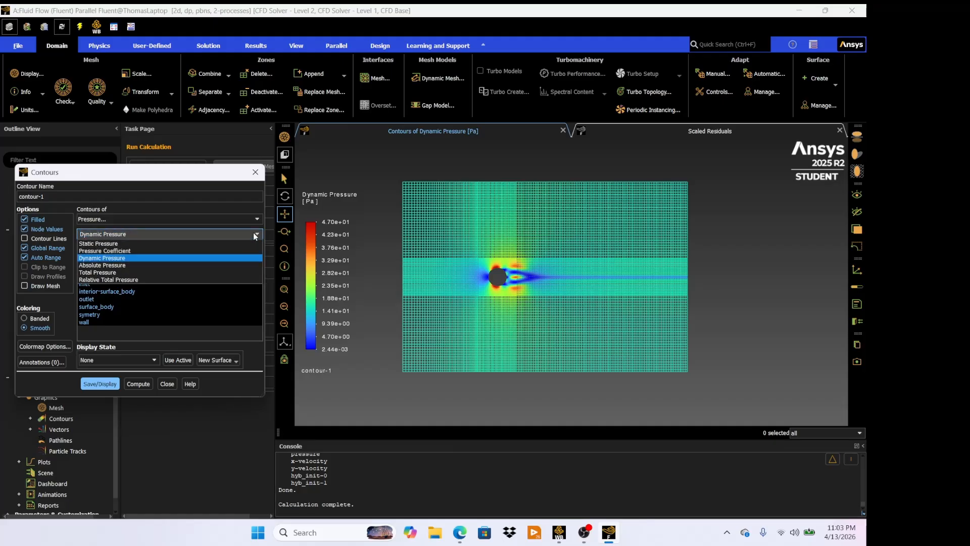
left_click(181, 278)
left_click(102, 394)
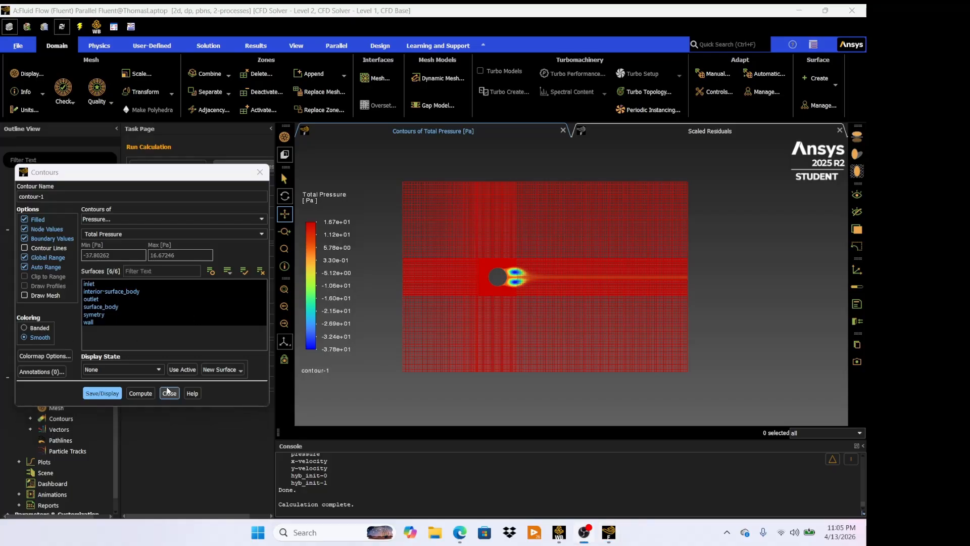
left_click(169, 395)
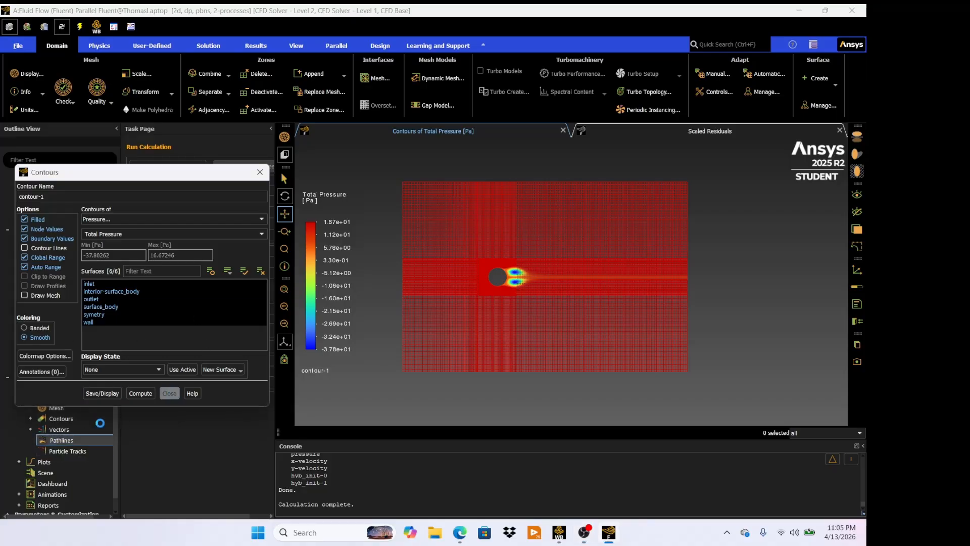
- Create an XY plot of velocity magnitude along the wall surface
scroll(31, 450, "down", 1)
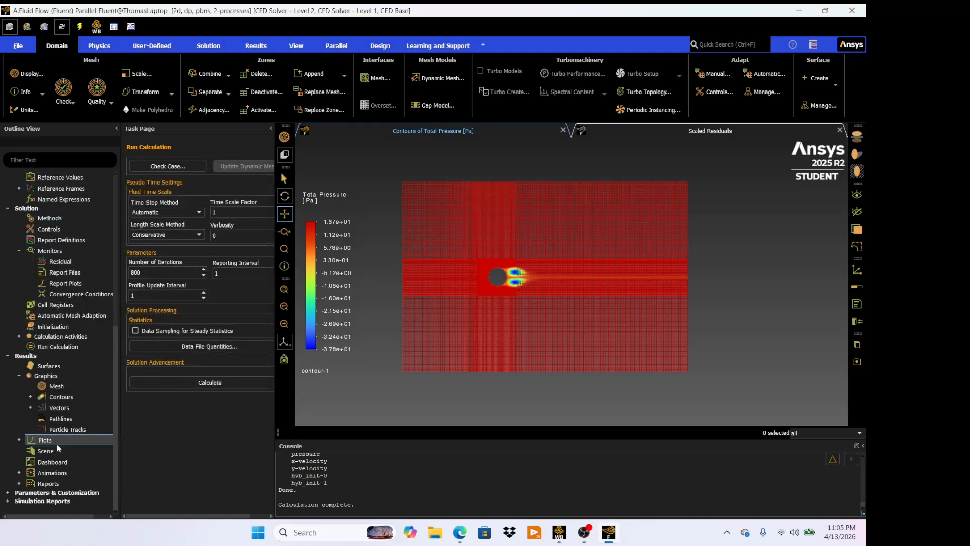
double_click(30, 440)
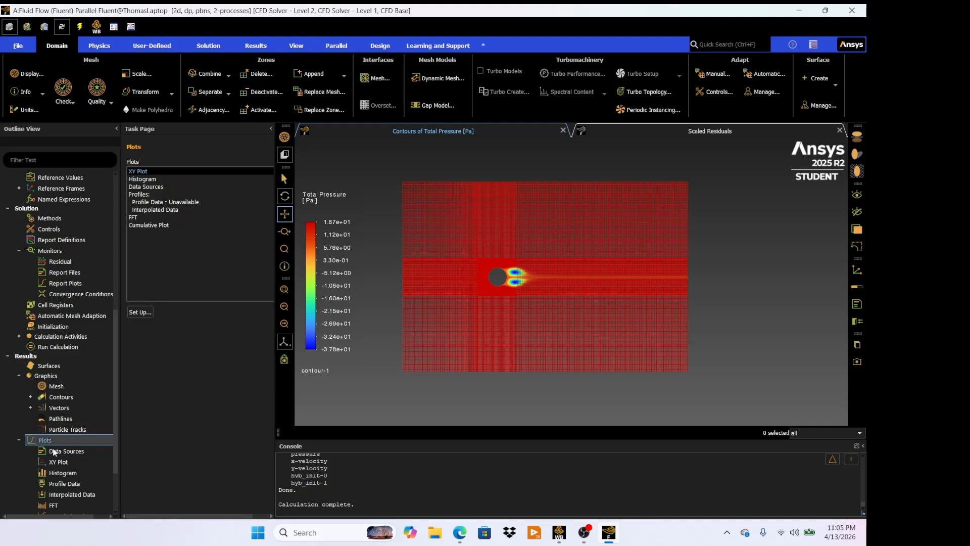
double_click(65, 463)
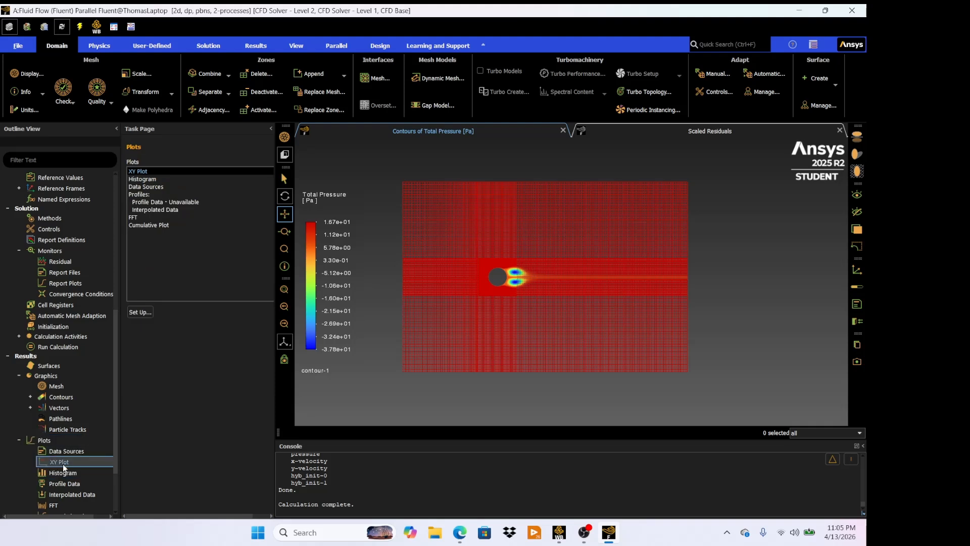
left_click_drag(237, 278, 121, 177)
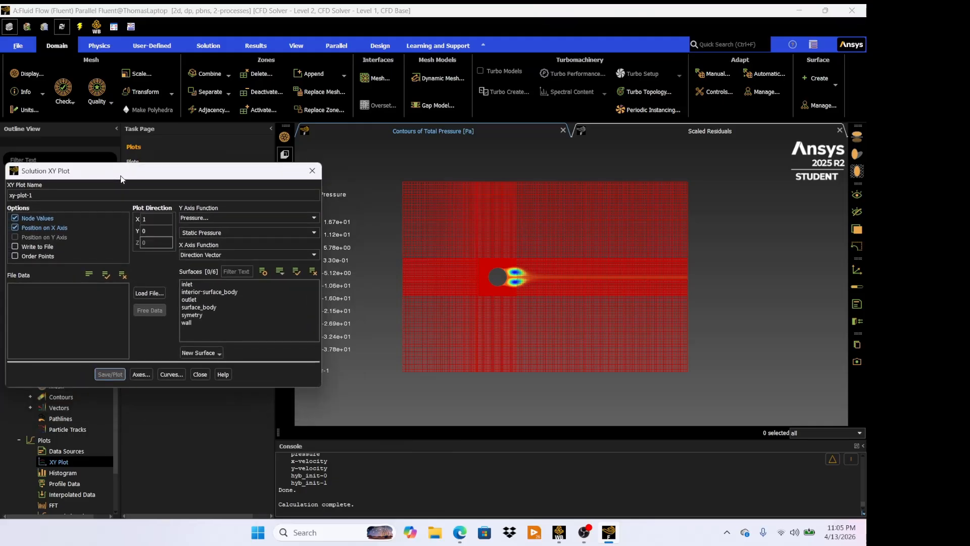
left_click(218, 219)
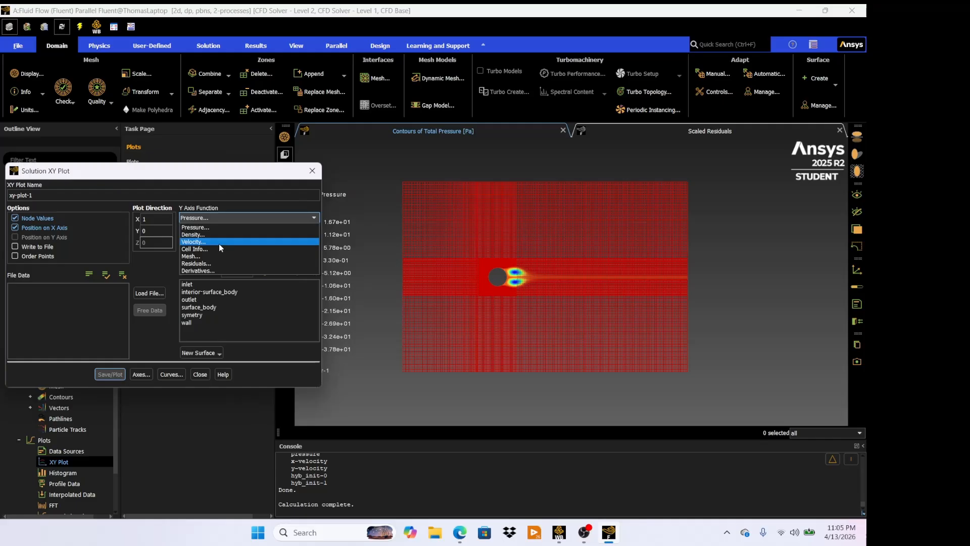
left_click(219, 243)
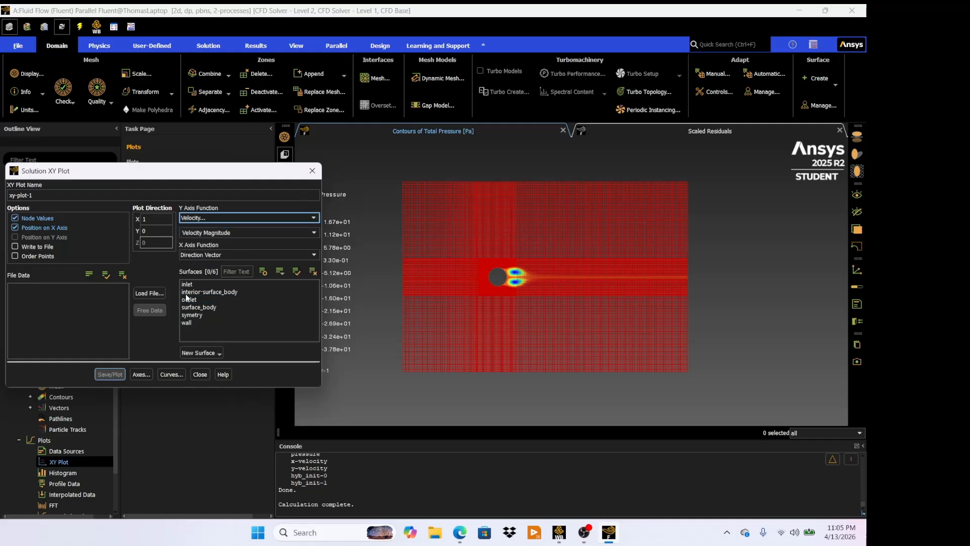
left_click(202, 322)
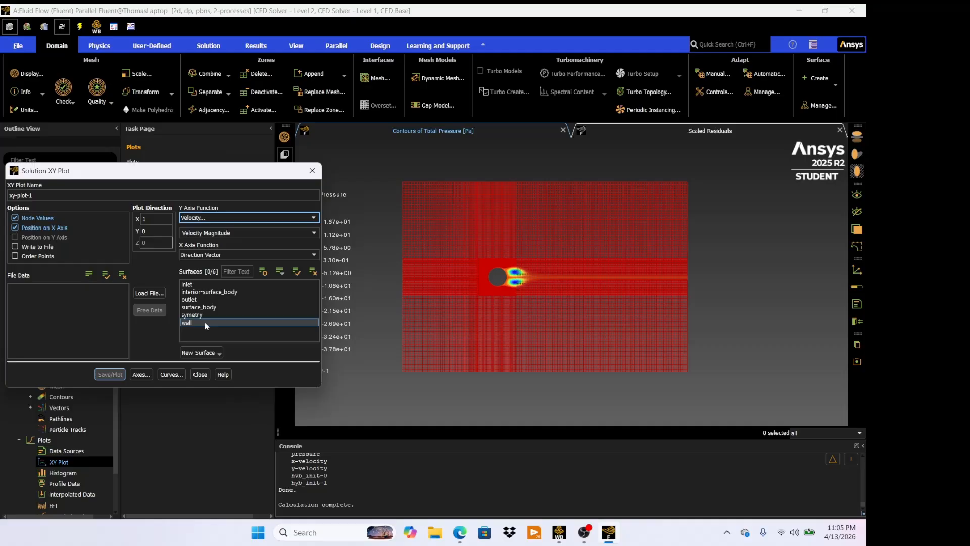
left_click(110, 374)
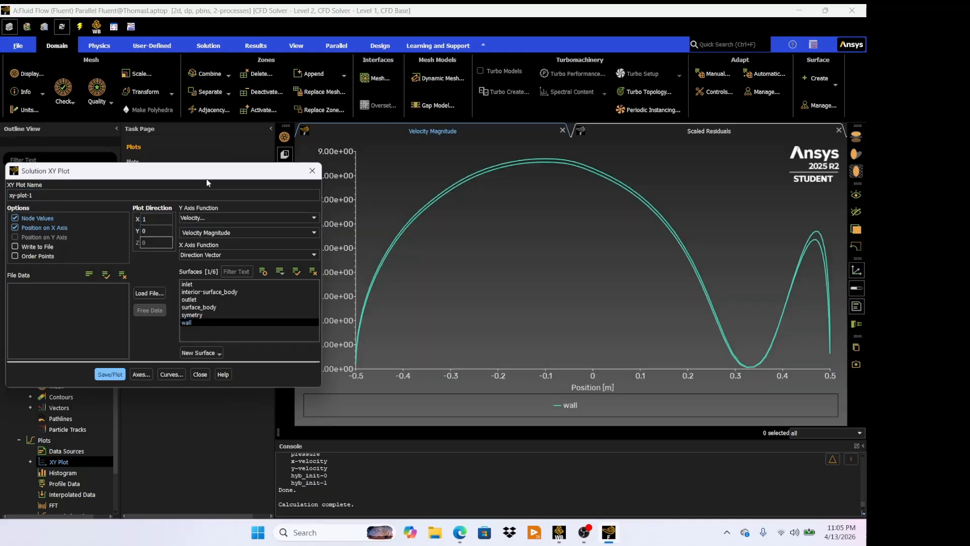
- Change the XY plot's Y-axis function to pressure coefficient, plot it along the wall, and close the dialog
left_click_drag(206, 174, 138, 172)
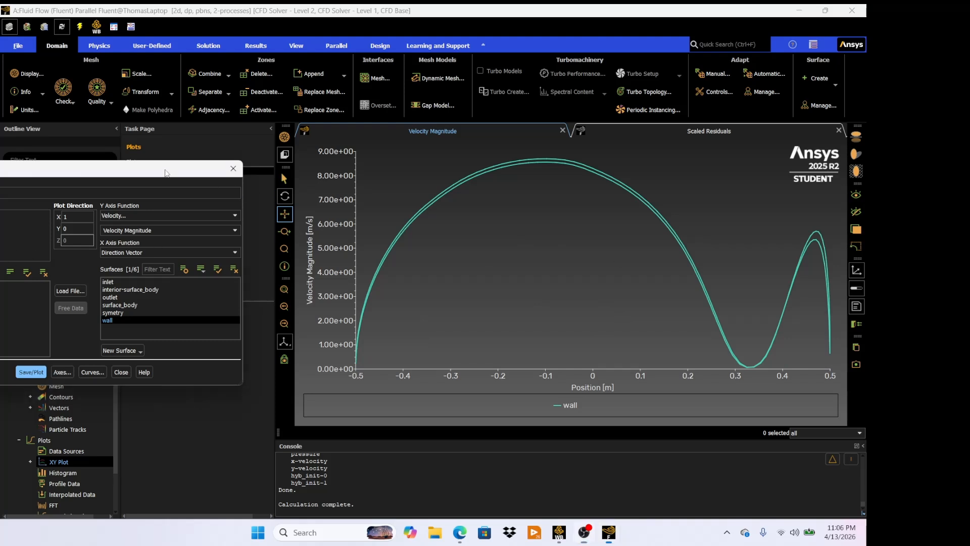
left_click_drag(165, 173, 215, 166)
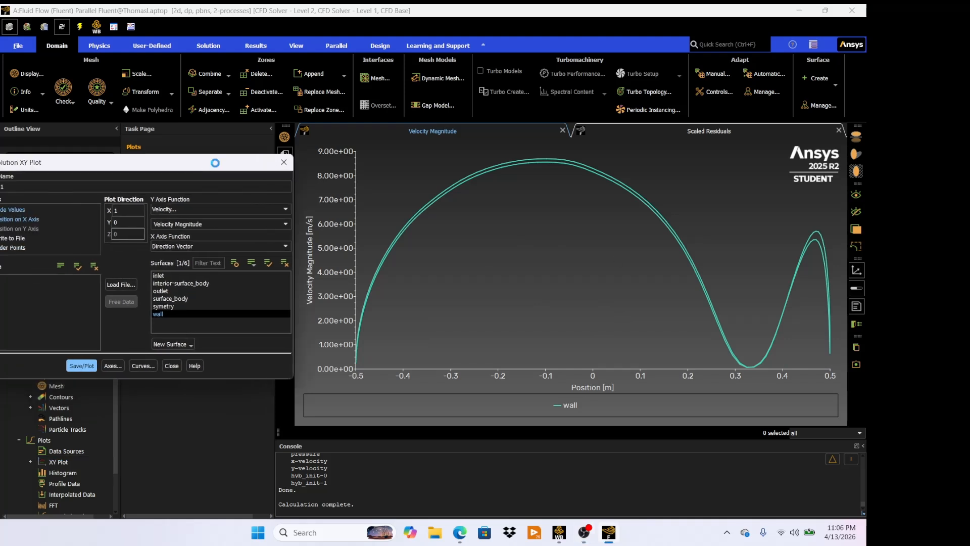
left_click(287, 209)
left_click(233, 213)
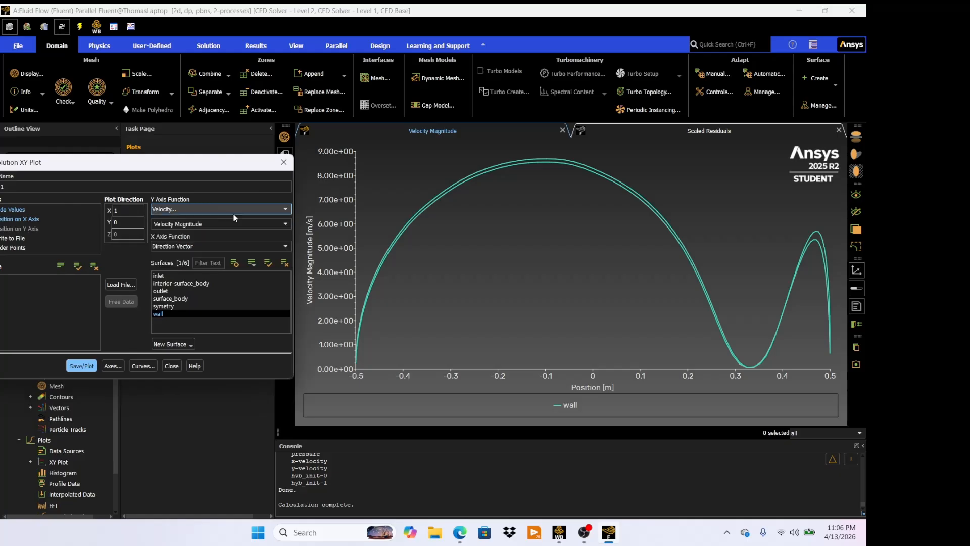
left_click(287, 223)
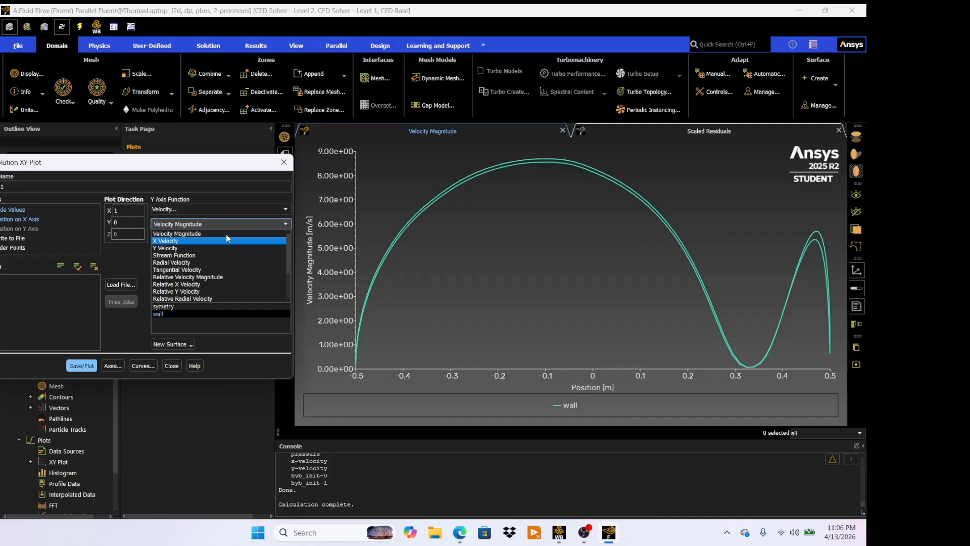
left_click(246, 223)
left_click(246, 210)
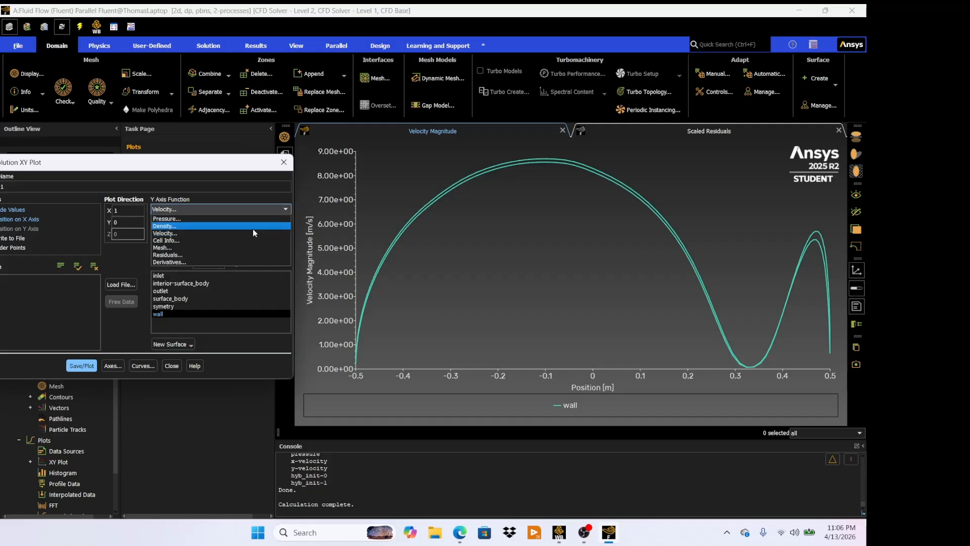
left_click(248, 218)
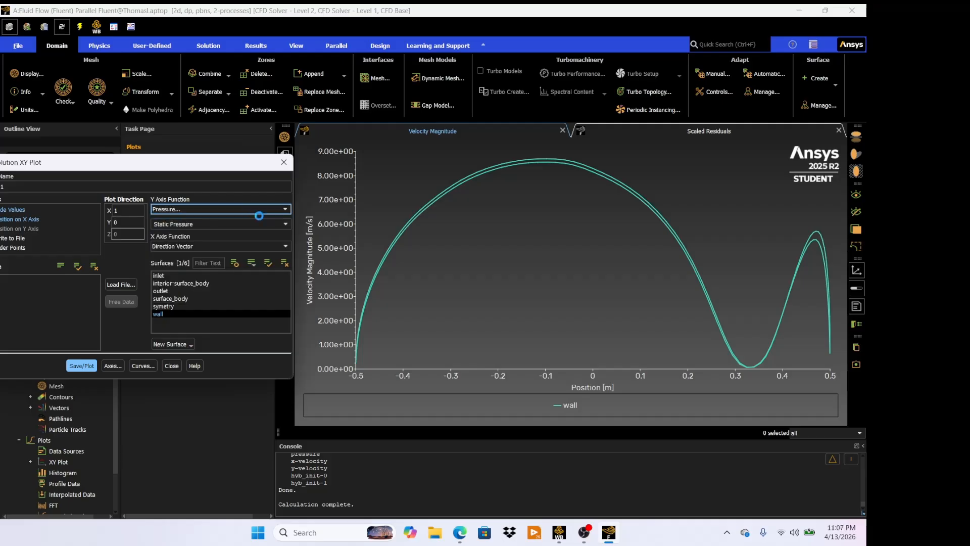
left_click(286, 224)
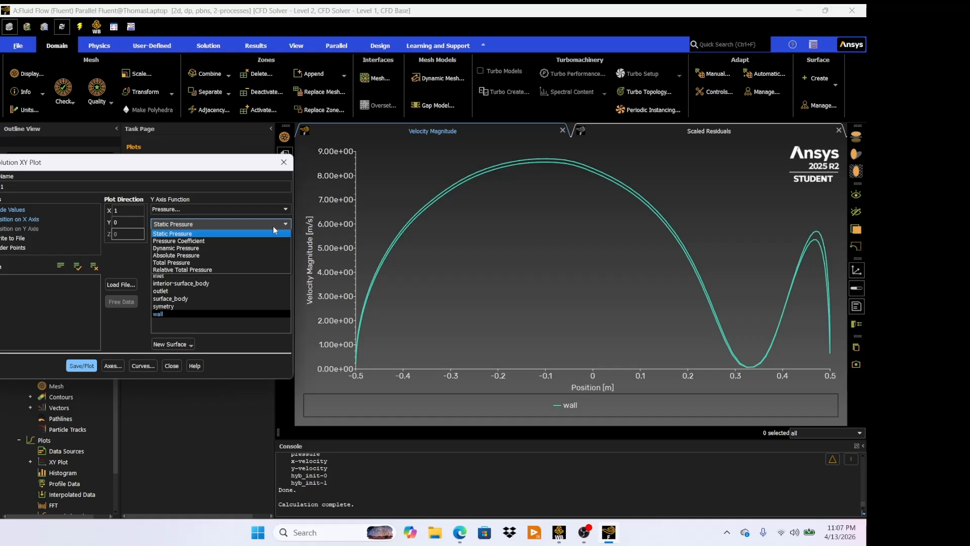
left_click(248, 241)
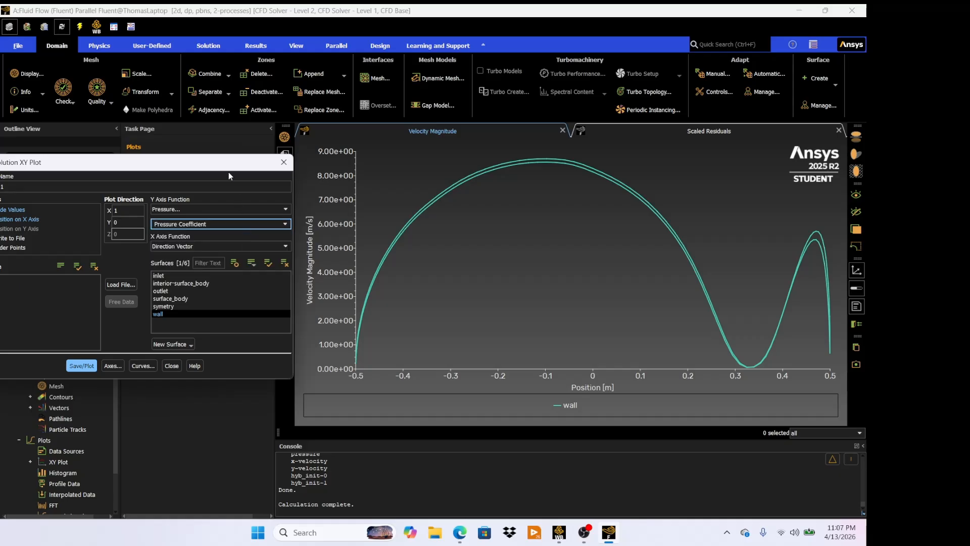
left_click_drag(224, 168, 207, 165)
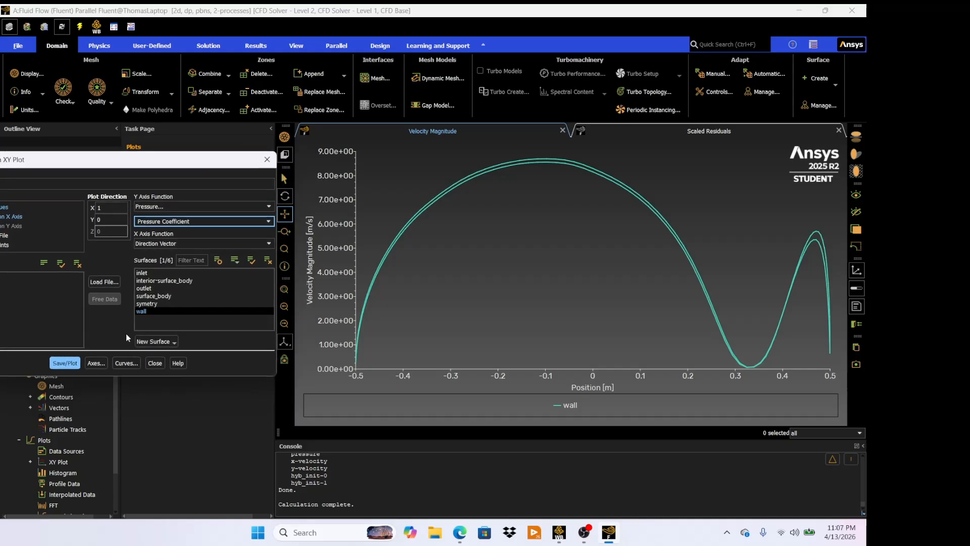
left_click(66, 364)
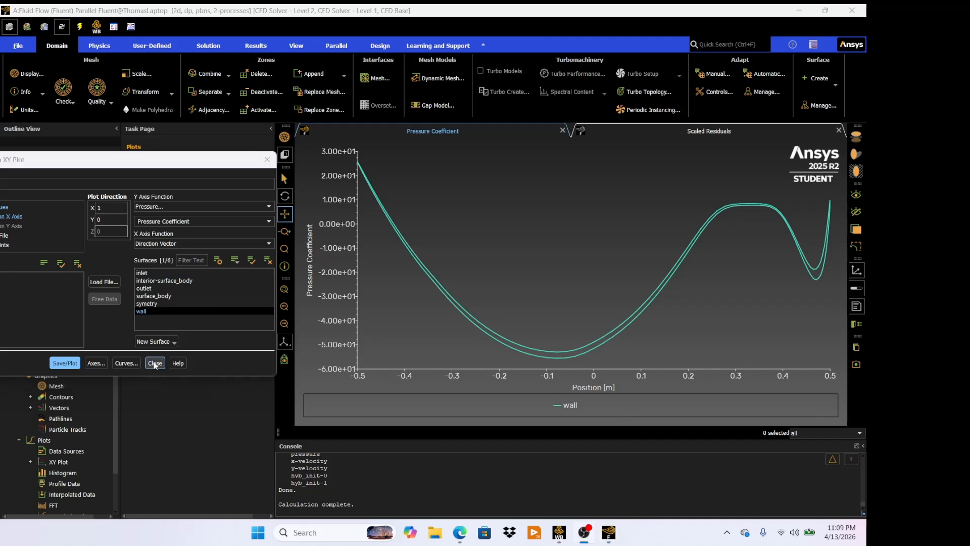
left_click(155, 363)
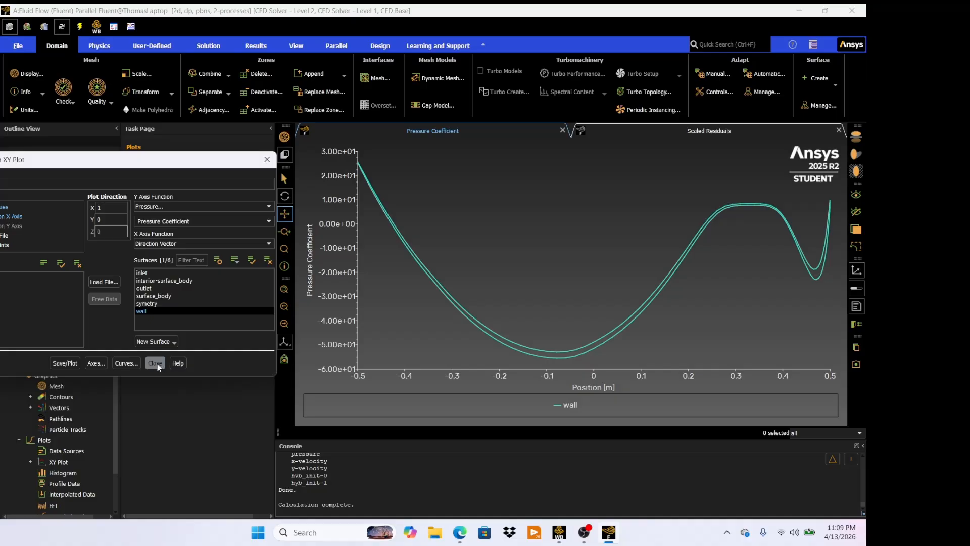
- Print a force report on the wall zone with direction vector X 1, Y 0
scroll(71, 442, "down", 1)
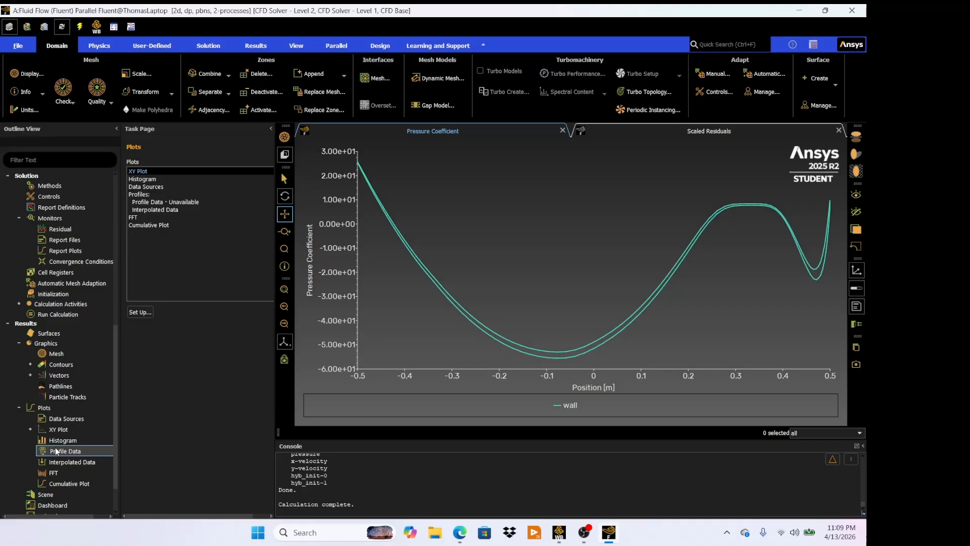
scroll(56, 451, "down", 1)
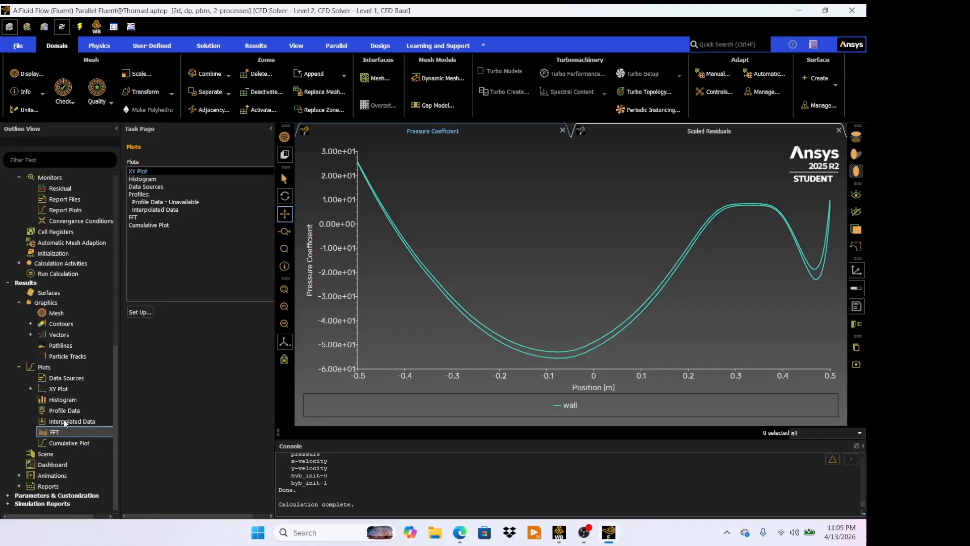
left_click(19, 486)
scroll(51, 475, "down", 1)
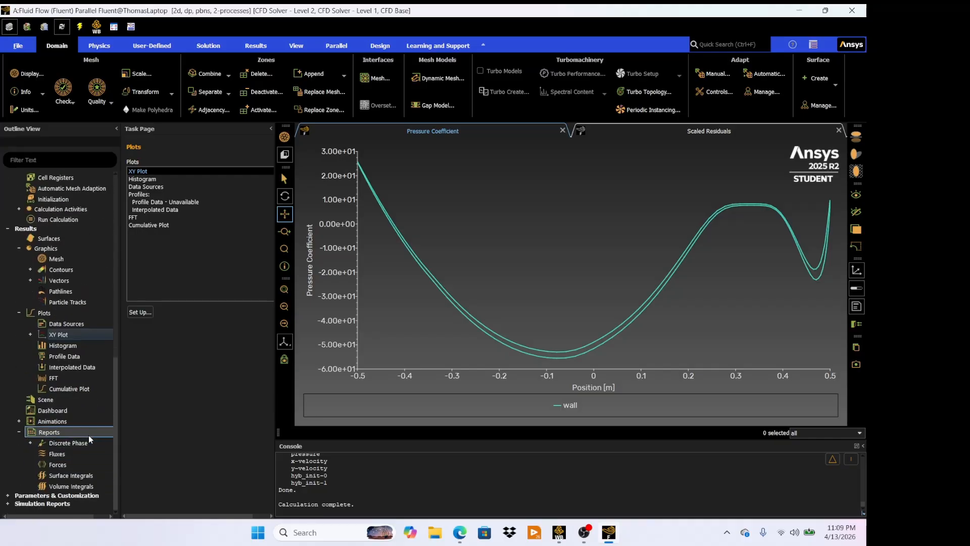
double_click(55, 466)
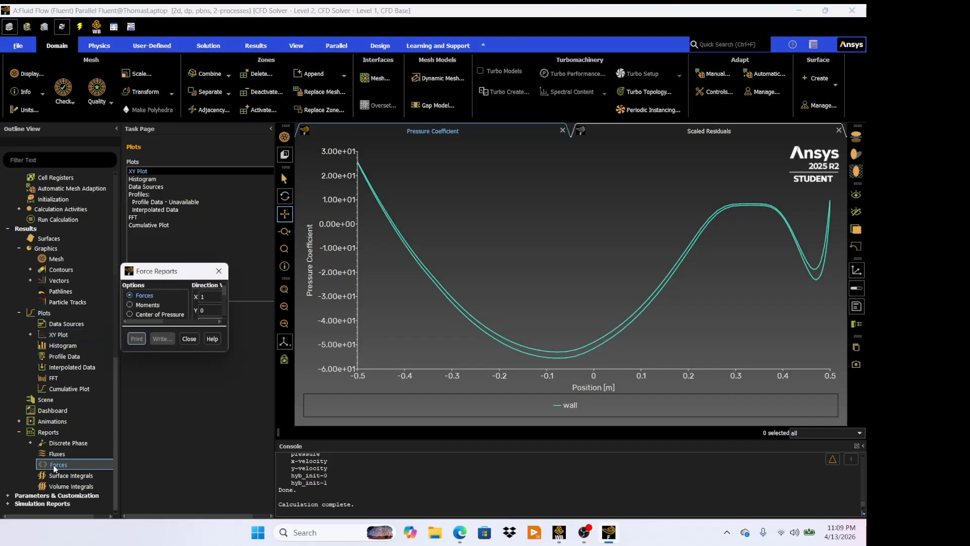
left_click_drag(239, 274, 187, 230)
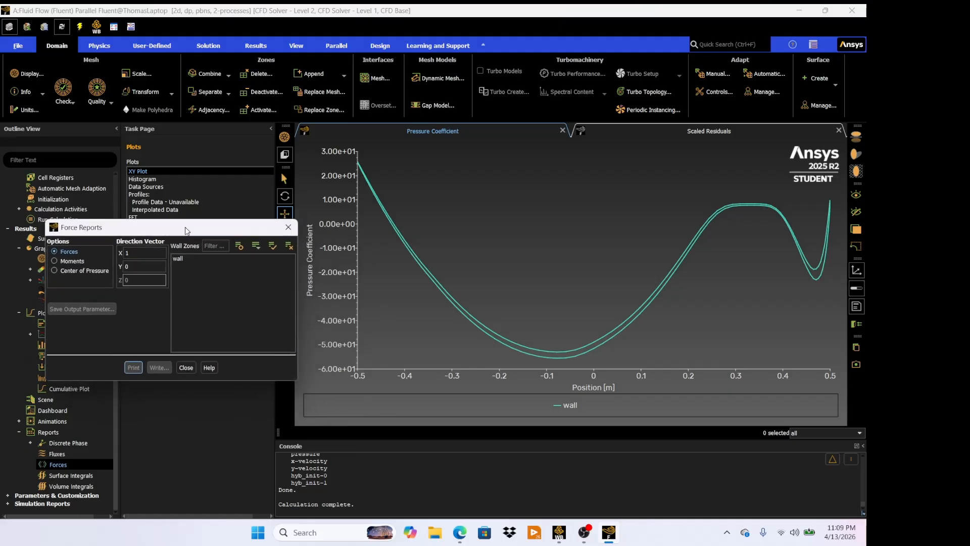
left_click(209, 259)
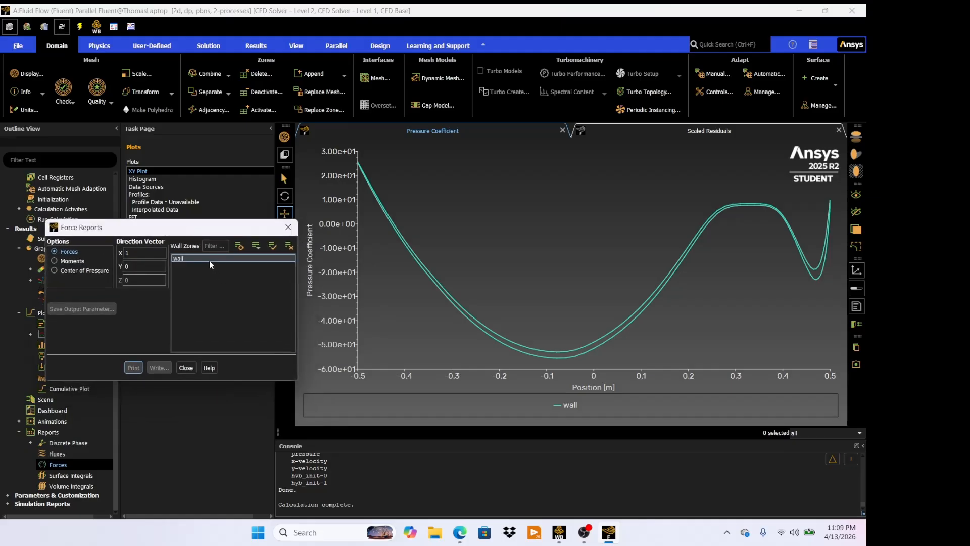
left_click(132, 368)
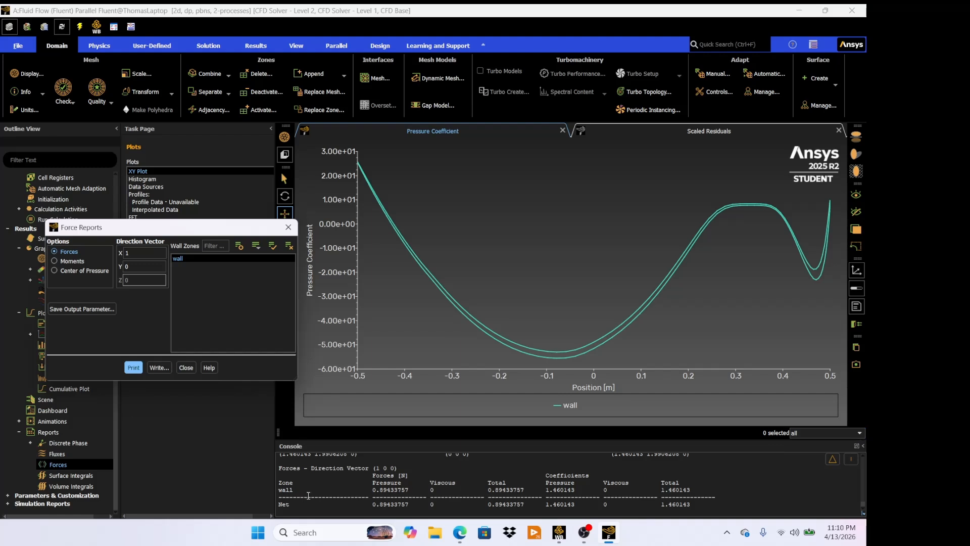
- Highlight the wall force values in the console to examine them
left_click_drag(369, 489, 511, 493)
left_click(391, 496)
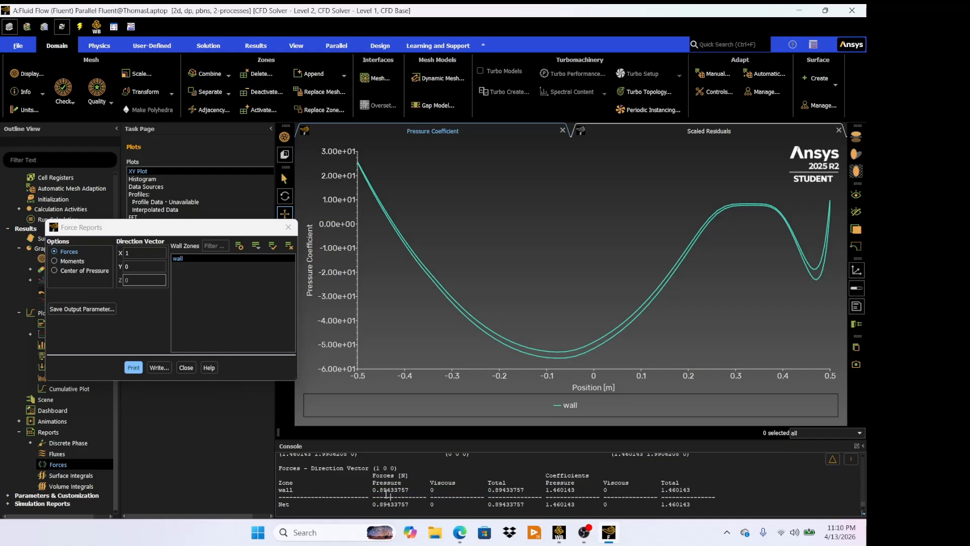
left_click_drag(373, 490, 413, 490)
- Reopen the Fluent session from the Solution cell of the Workbench project schematic
left_click(189, 465)
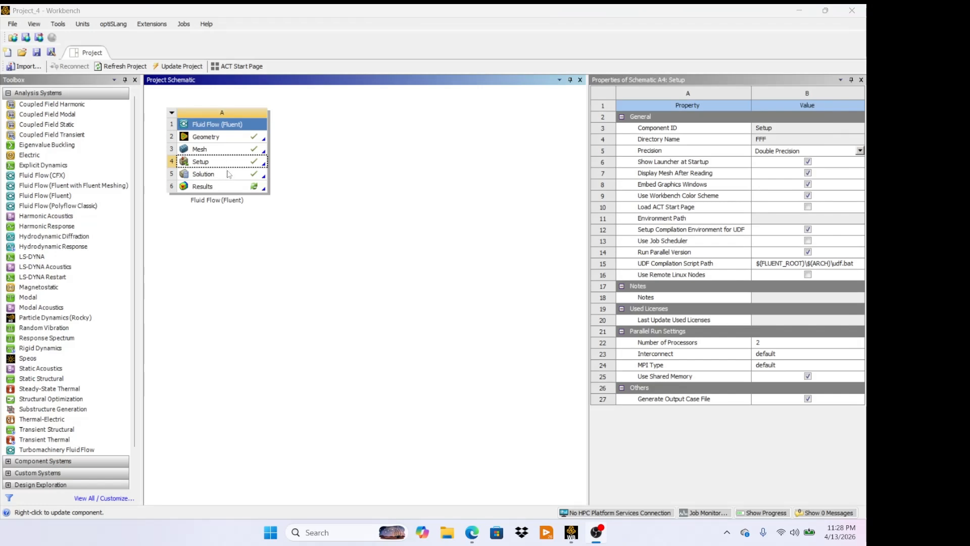
double_click(228, 174)
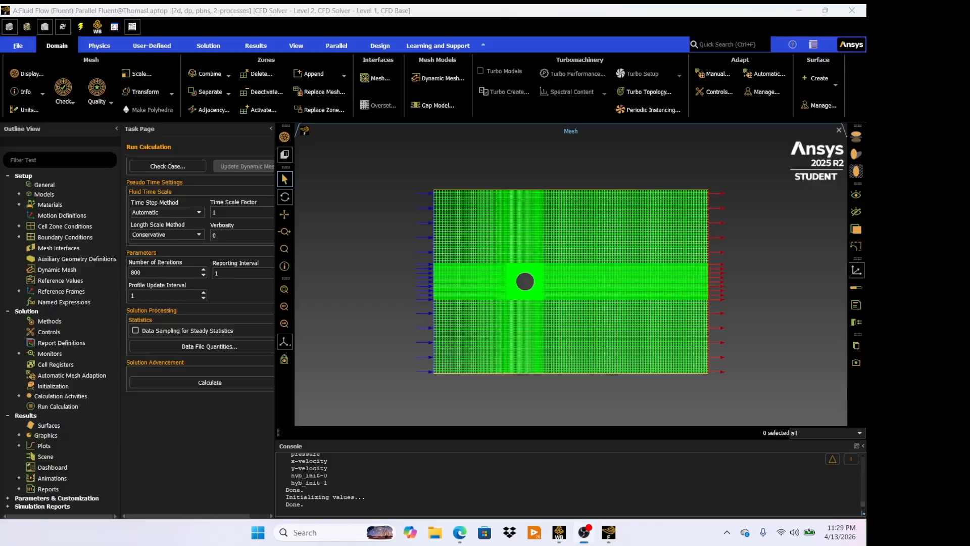
- Switch the viscous model from inviscid to Laminar
left_click(20, 194)
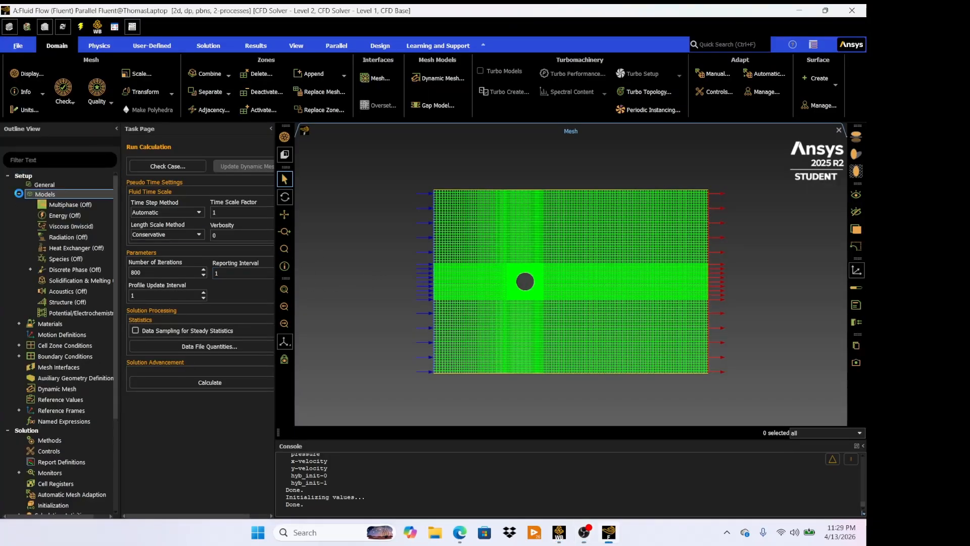
double_click(77, 226)
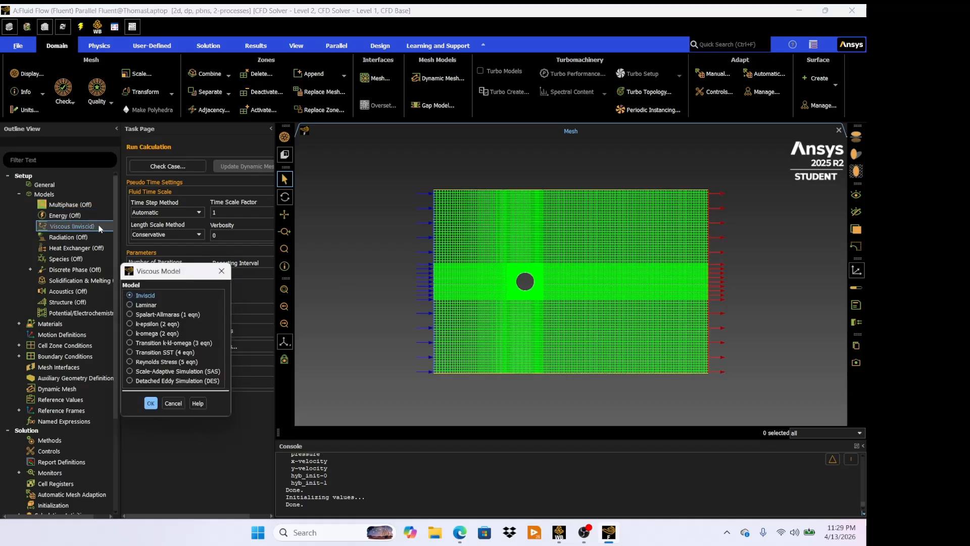
left_click(146, 304)
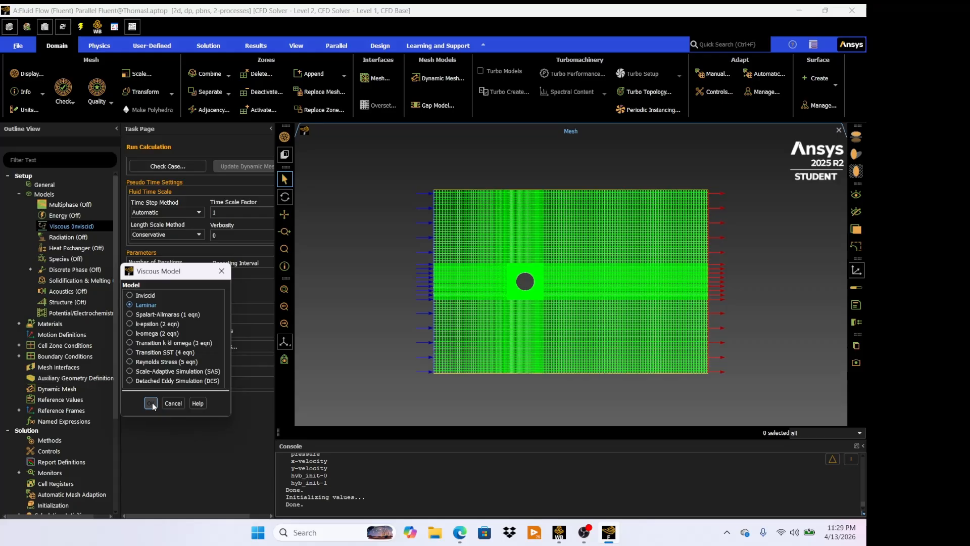
left_click(151, 402)
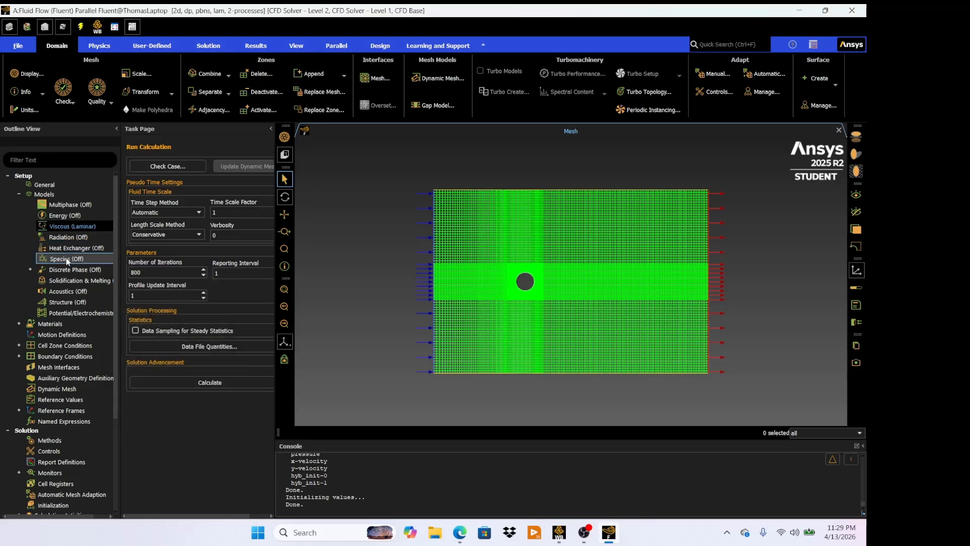
- Set the inlet boundary's velocity magnitude to 2 m/s and apply it
double_click(65, 355)
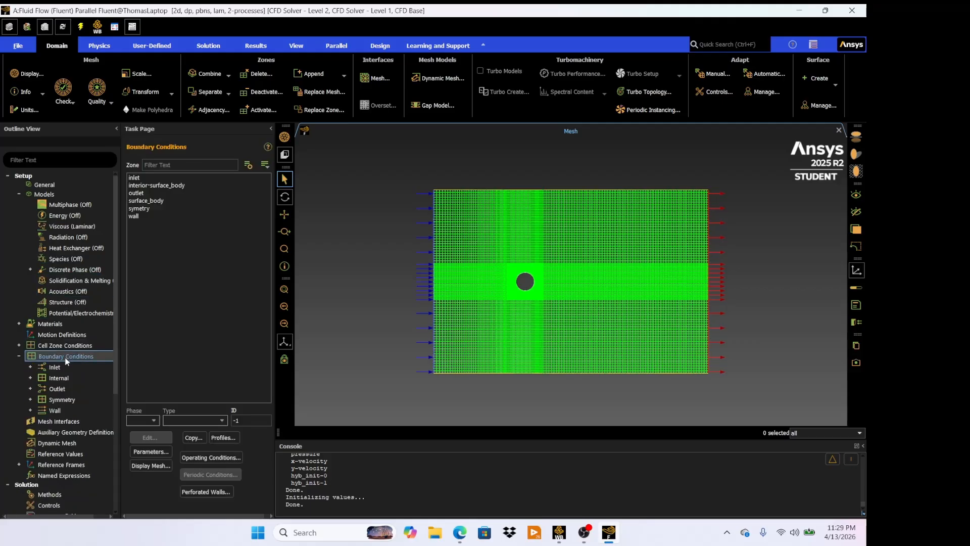
double_click(164, 178)
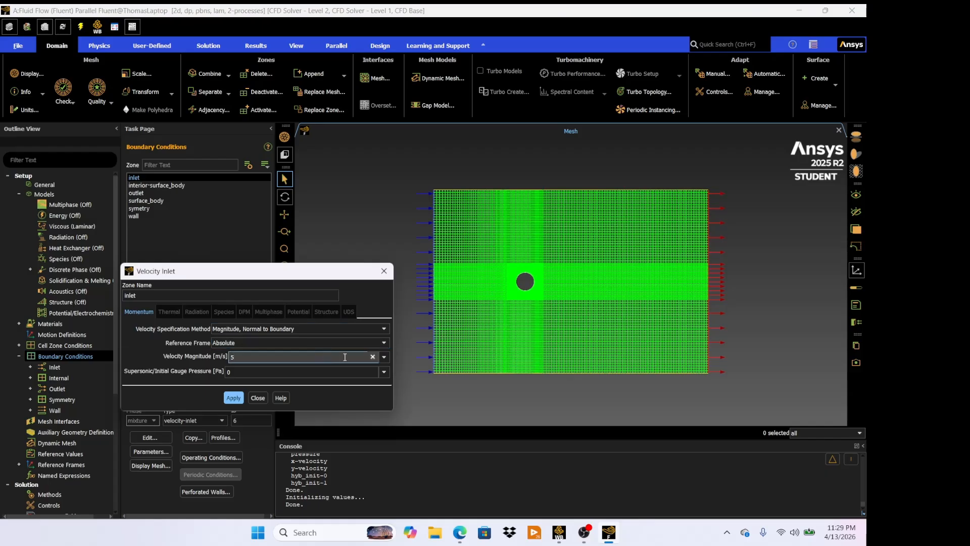
key("BackSpace")
type("2")
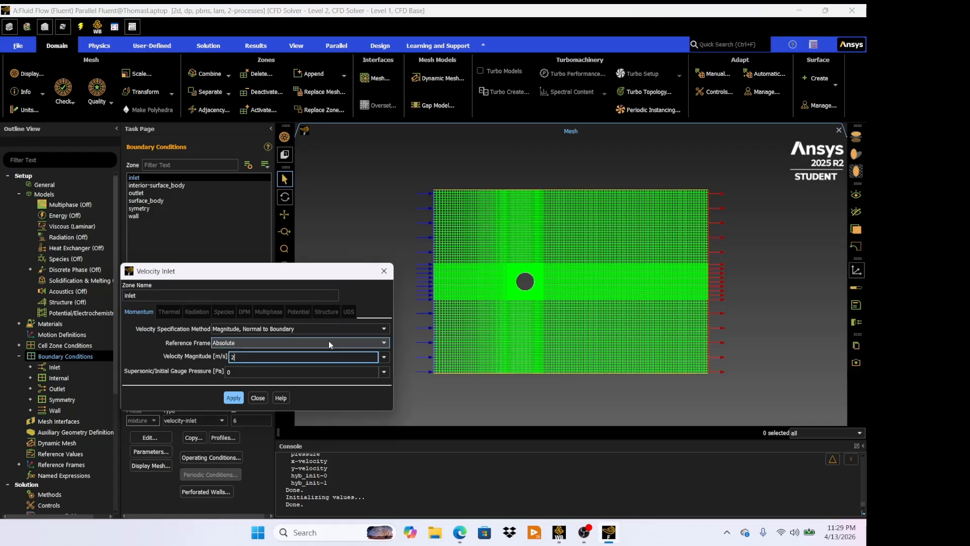
left_click(236, 398)
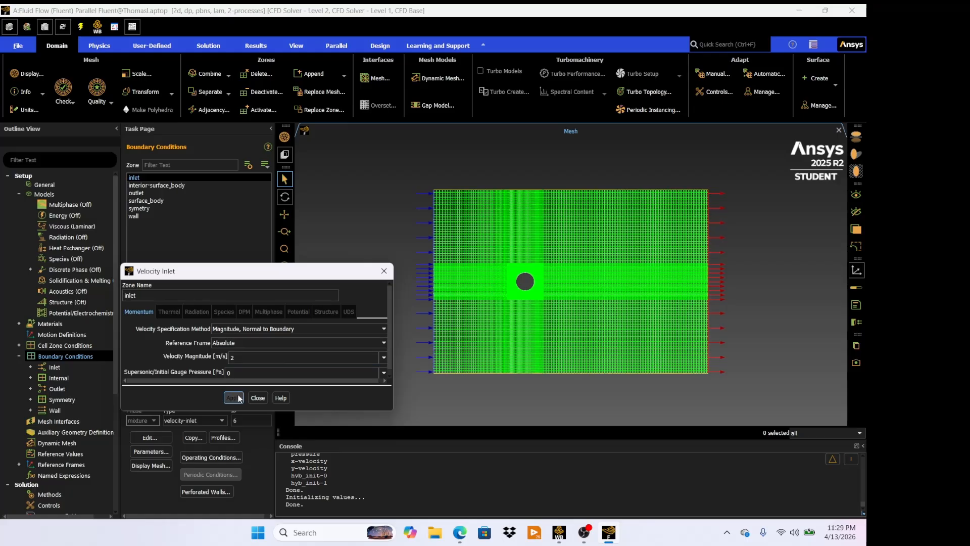
left_click(258, 397)
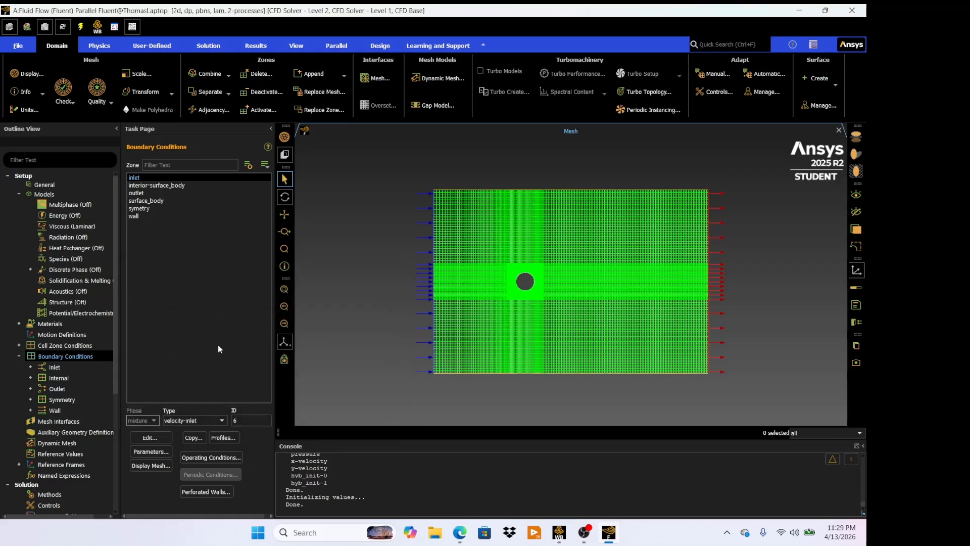
- Initialize and calculate the solution, discarding the unsaved previous data
scroll(57, 404, "down", 3)
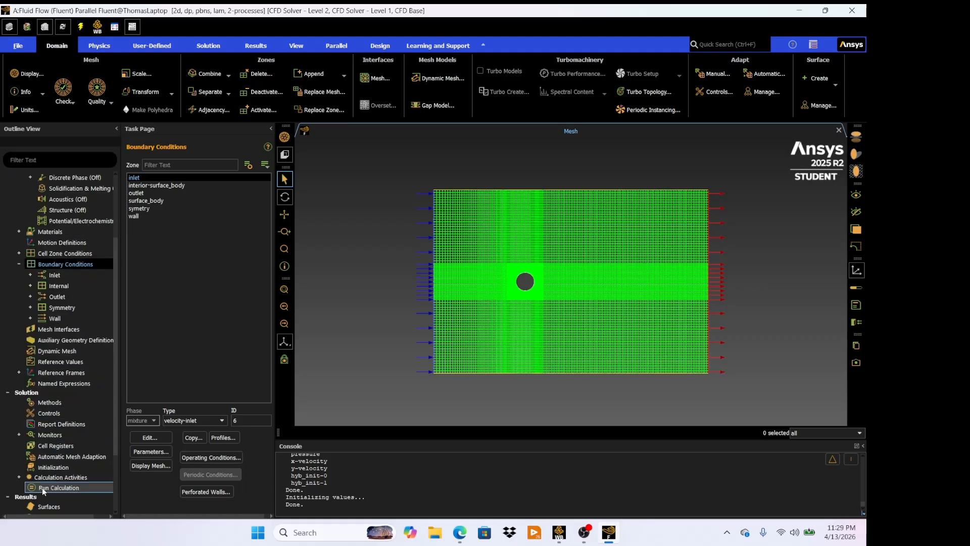
right_click(42, 487)
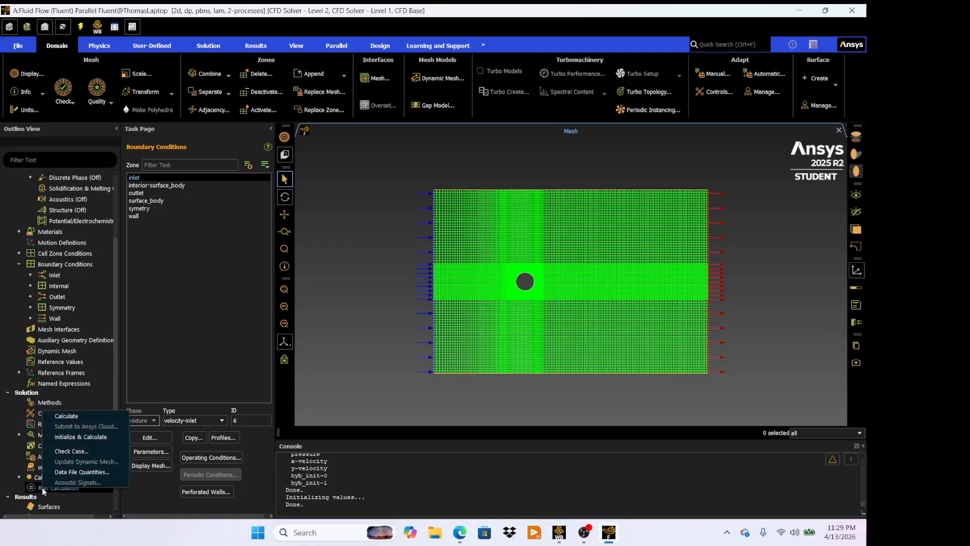
left_click(92, 438)
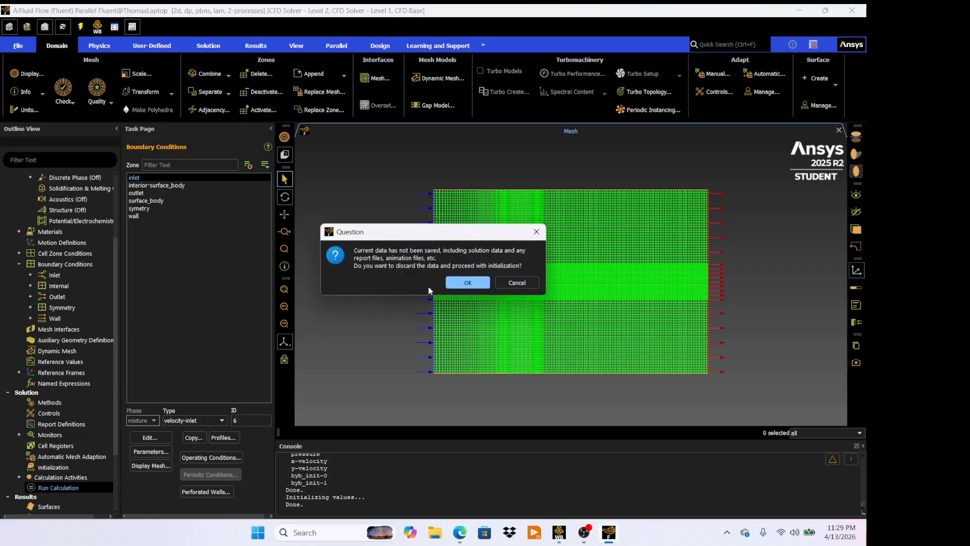
left_click(464, 283)
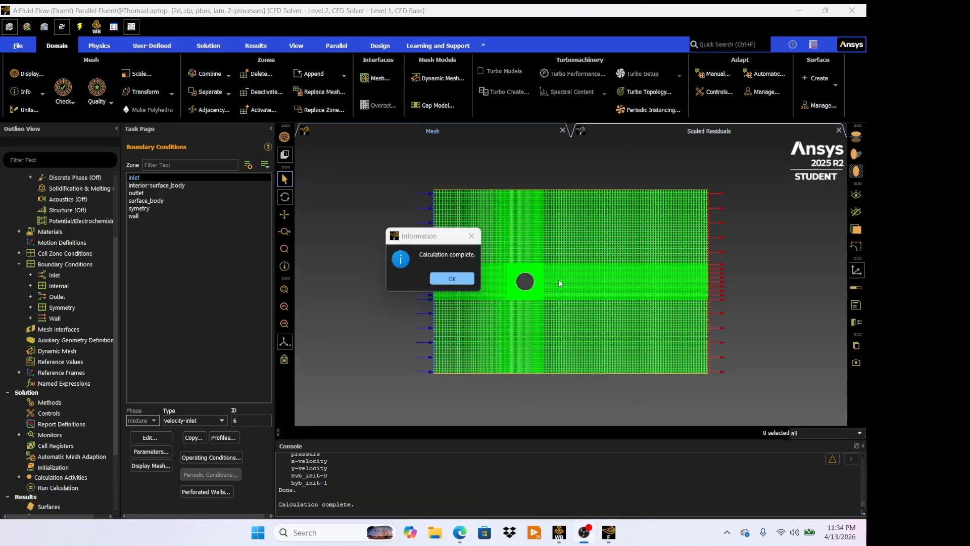
left_click(469, 279)
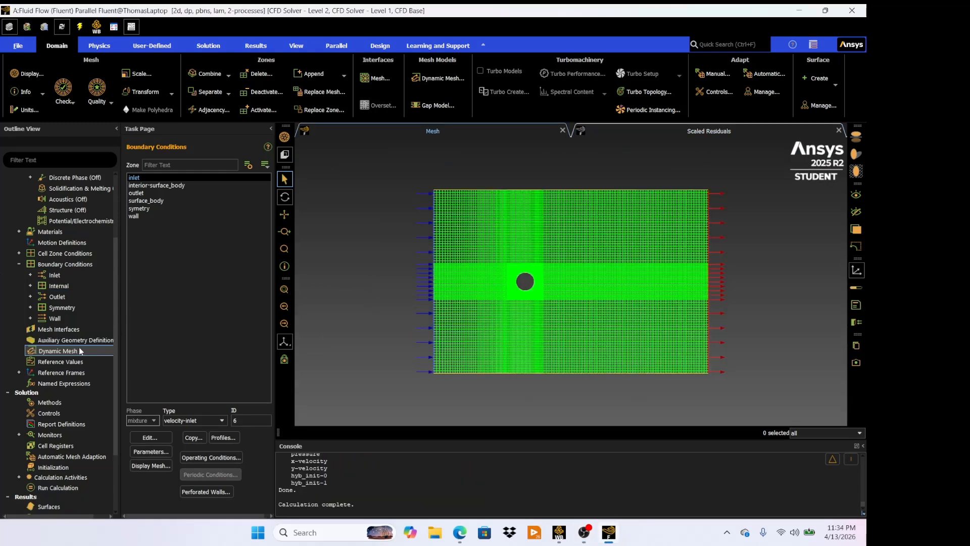
- Display velocity vectors colored by velocity magnitude on all six surfaces, then close the Vectors dialog
scroll(24, 382, "down", 3)
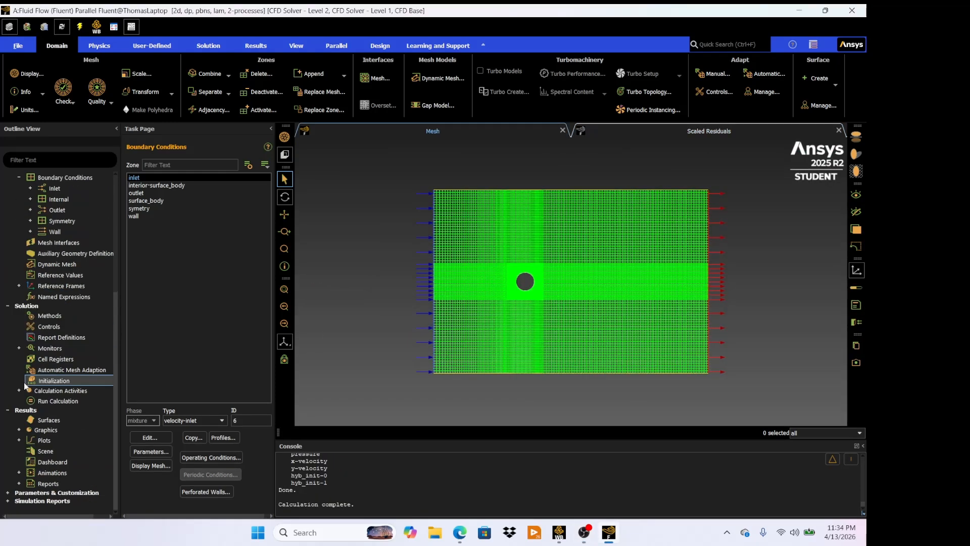
left_click(19, 429)
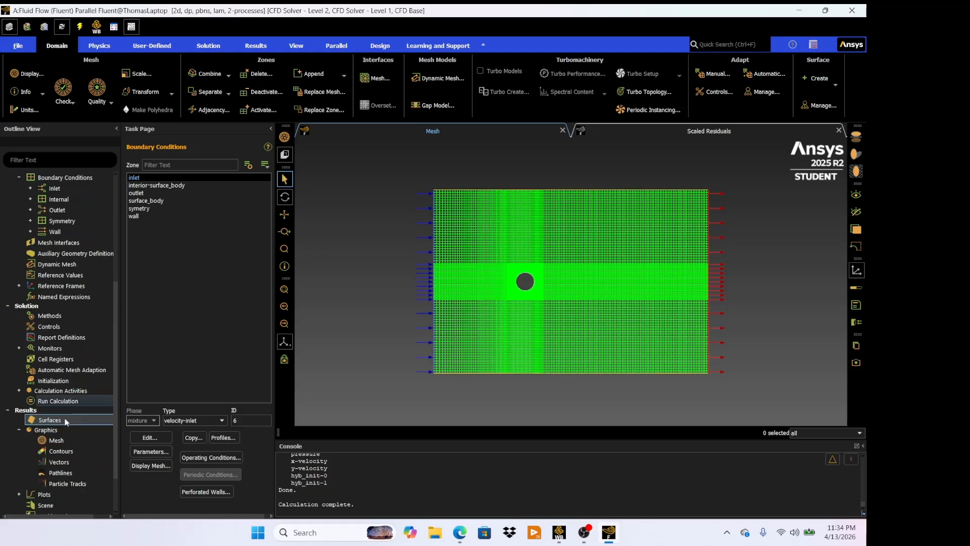
double_click(59, 461)
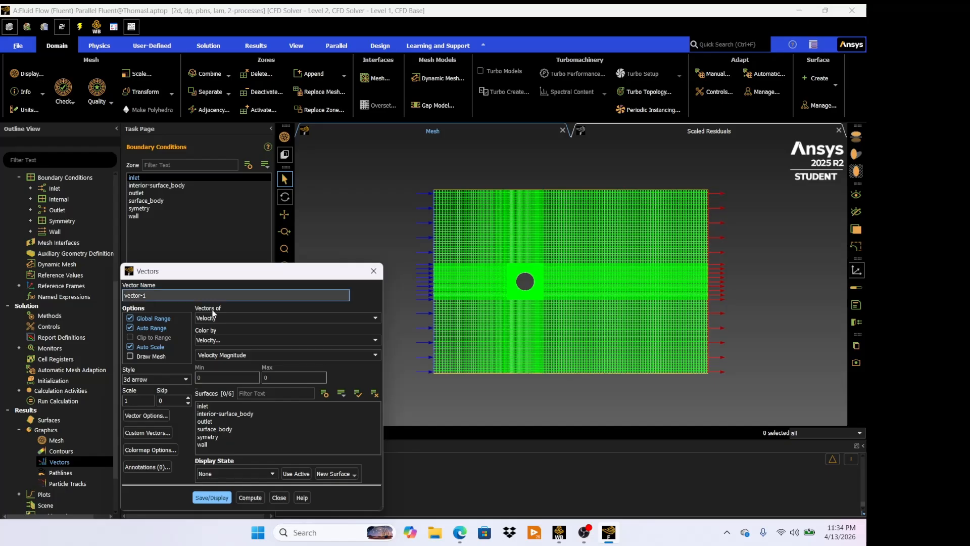
left_click_drag(213, 277, 107, 209)
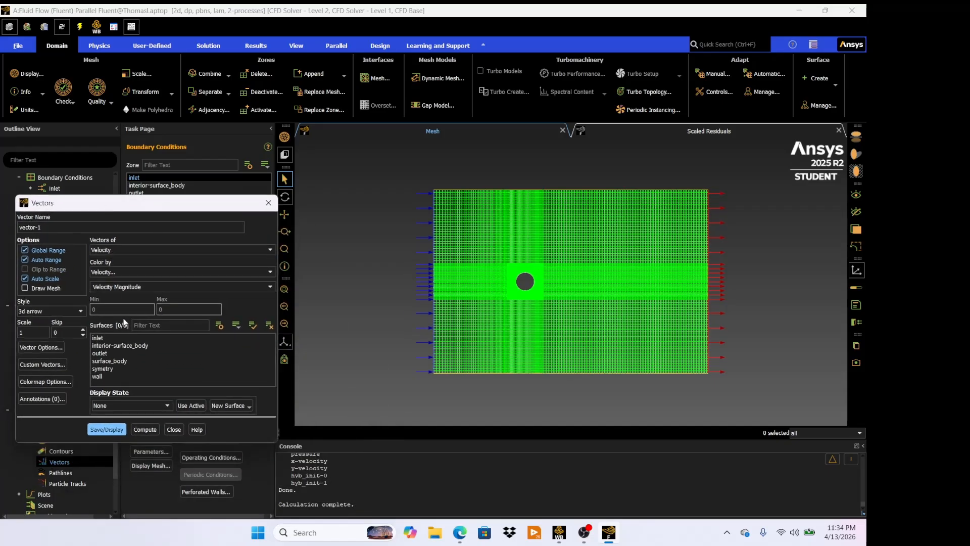
left_click(123, 345)
left_click(117, 350)
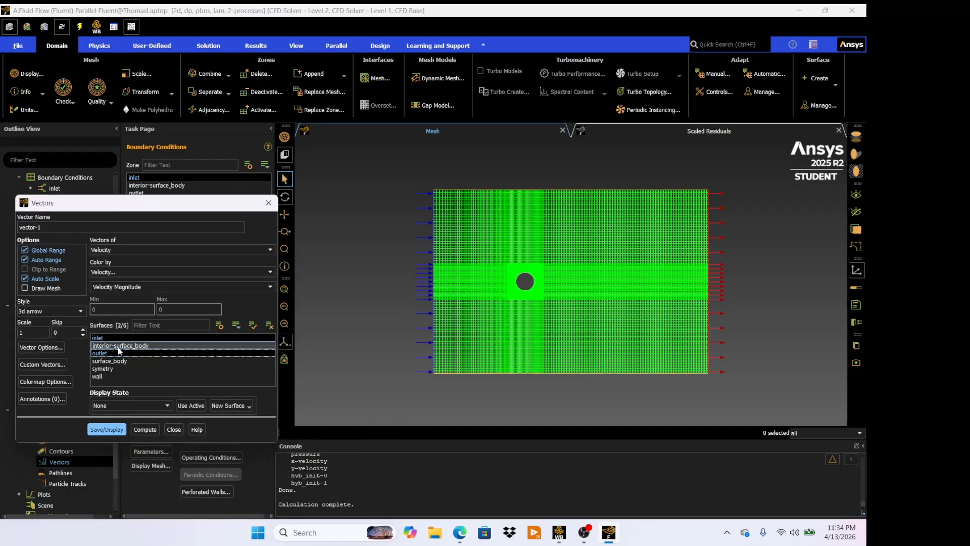
left_click(118, 348)
left_click(119, 362)
left_click(118, 369)
left_click(116, 377)
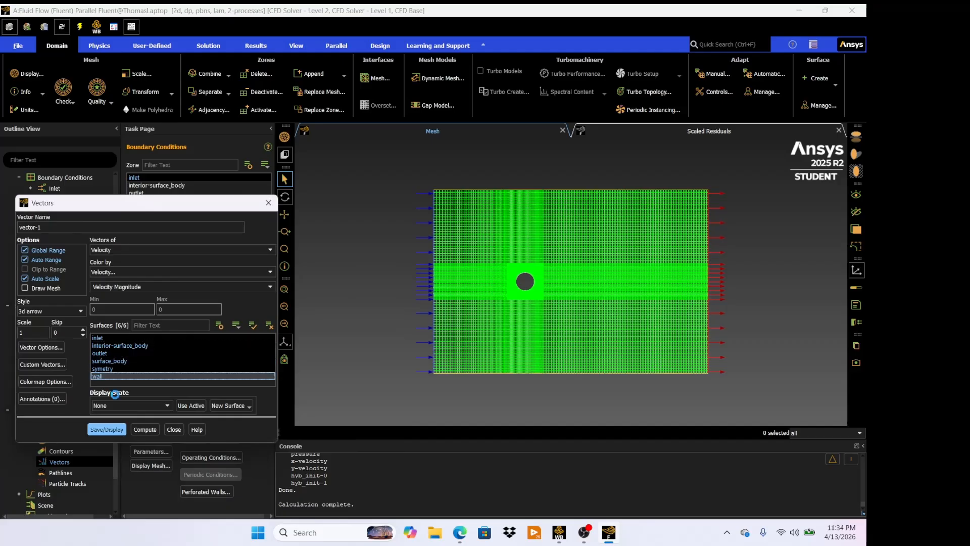
left_click(107, 428)
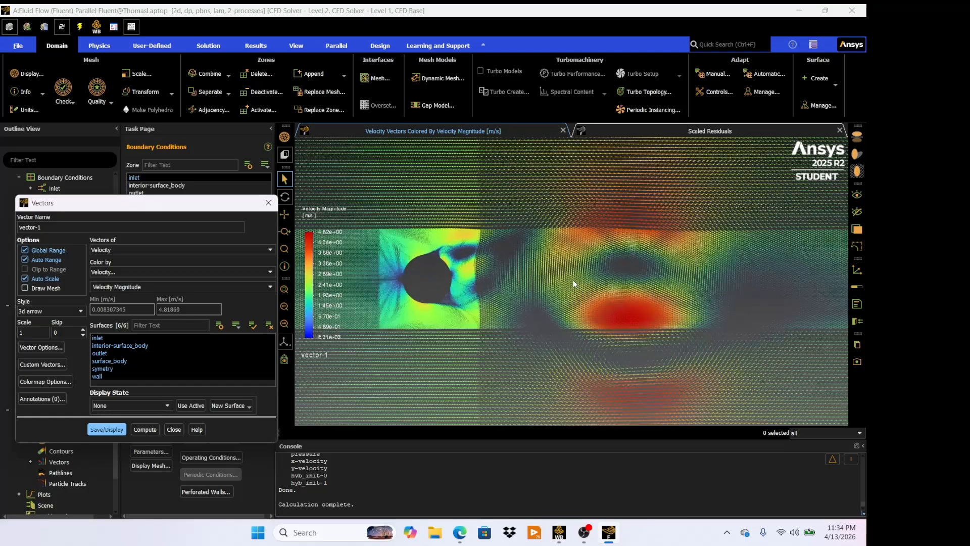
scroll(574, 284, "up", 5)
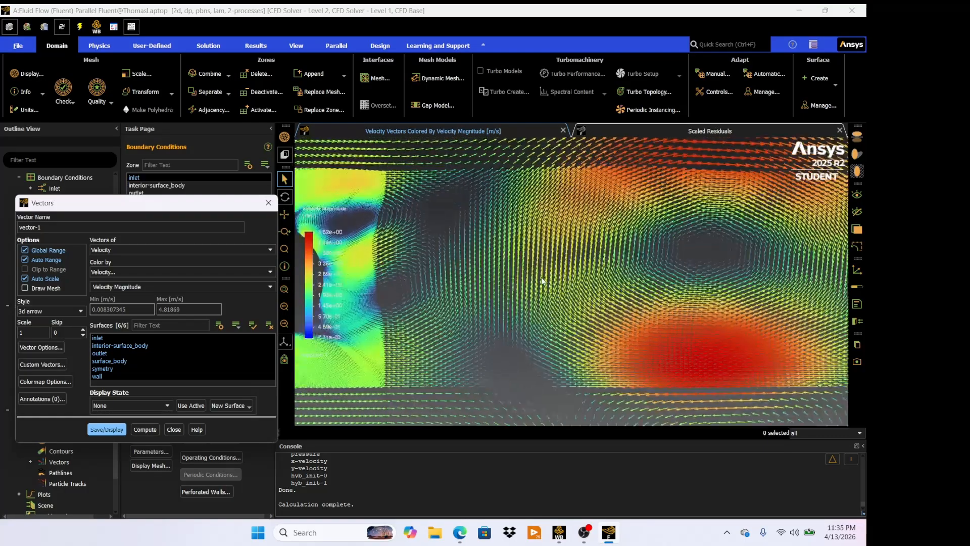
scroll(541, 277, "down", 7)
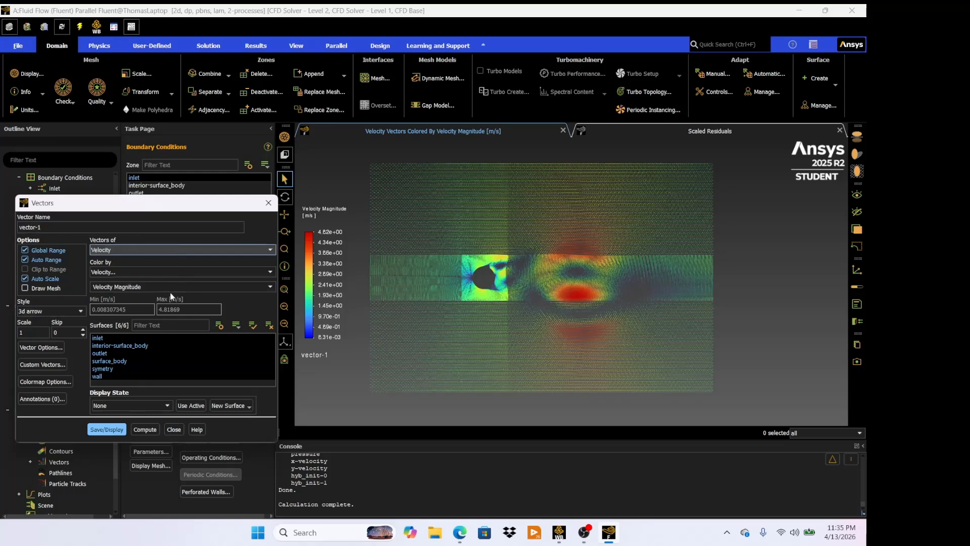
left_click(173, 429)
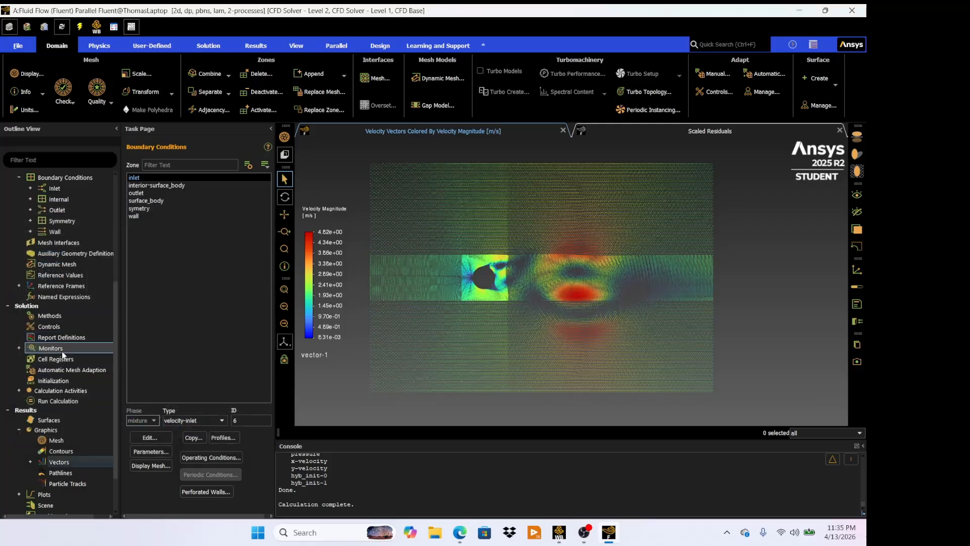
- Display filled velocity magnitude contours on all six surfaces
double_click(68, 452)
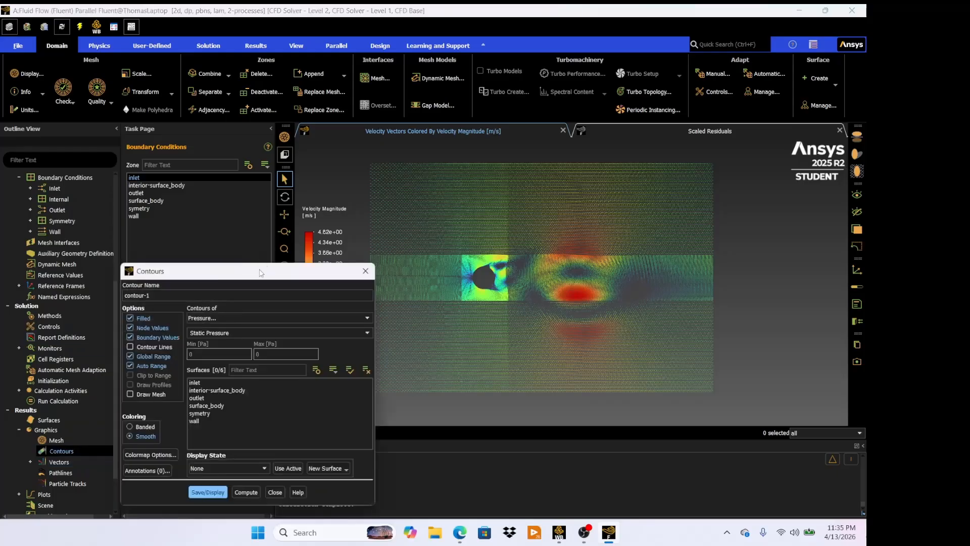
left_click_drag(260, 273, 173, 208)
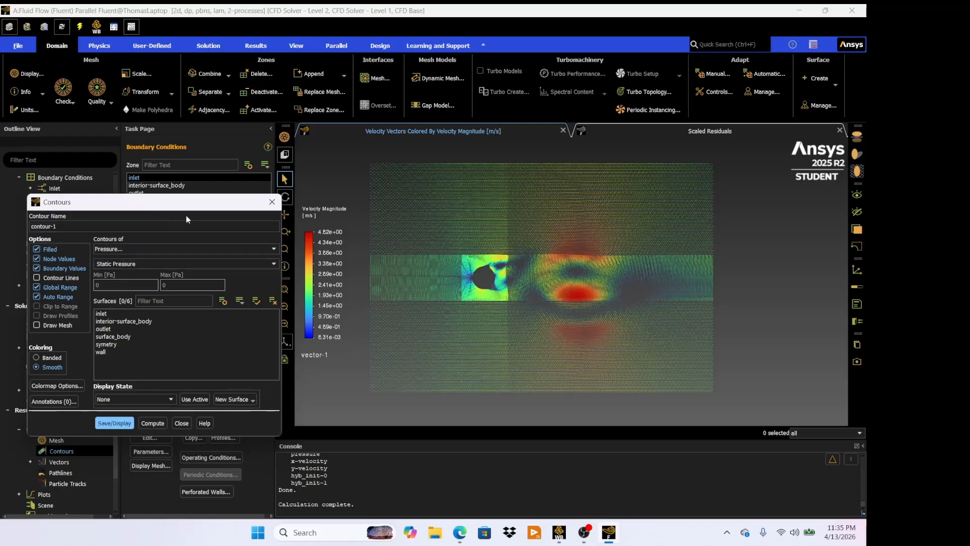
left_click(146, 248)
left_click(159, 272)
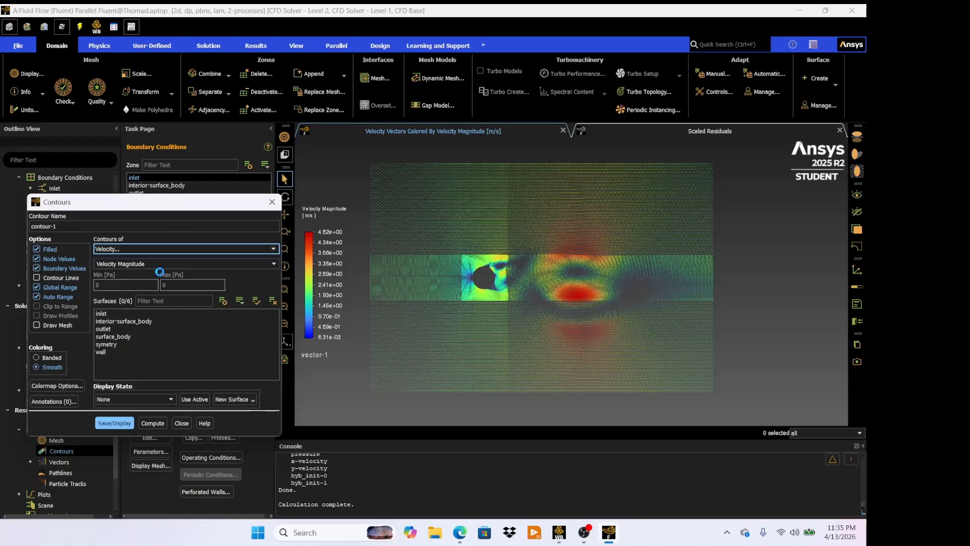
left_click(127, 311)
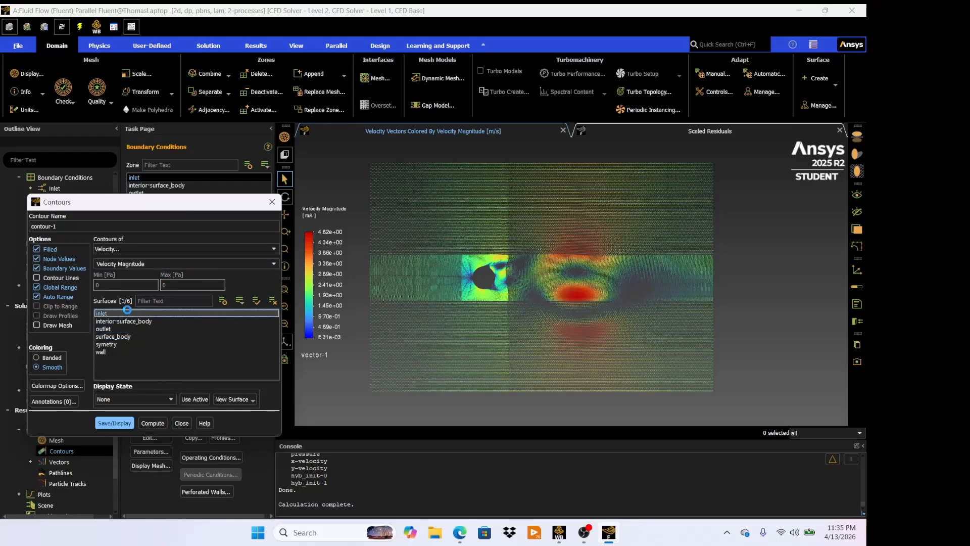
left_click(128, 323)
left_click(128, 330)
left_click(127, 337)
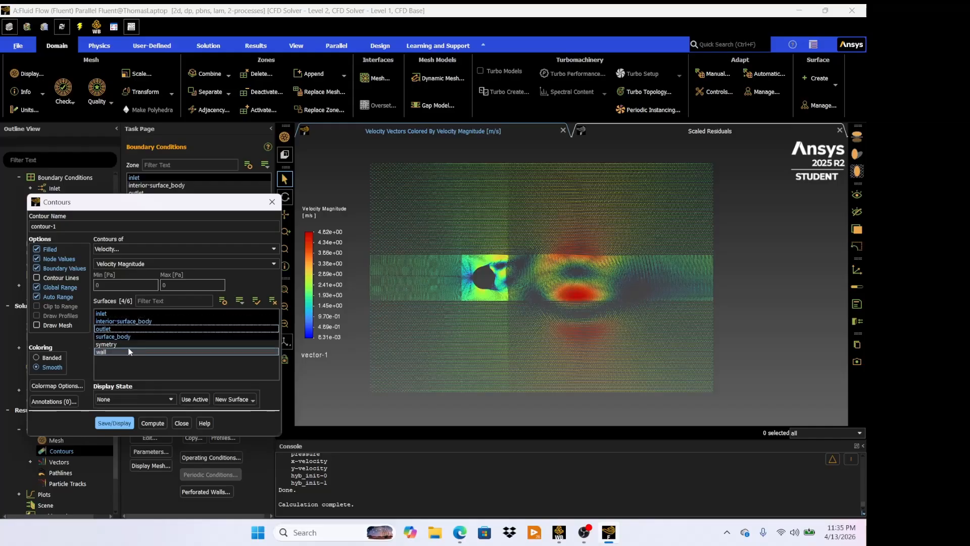
left_click(127, 344)
left_click(128, 352)
left_click(121, 424)
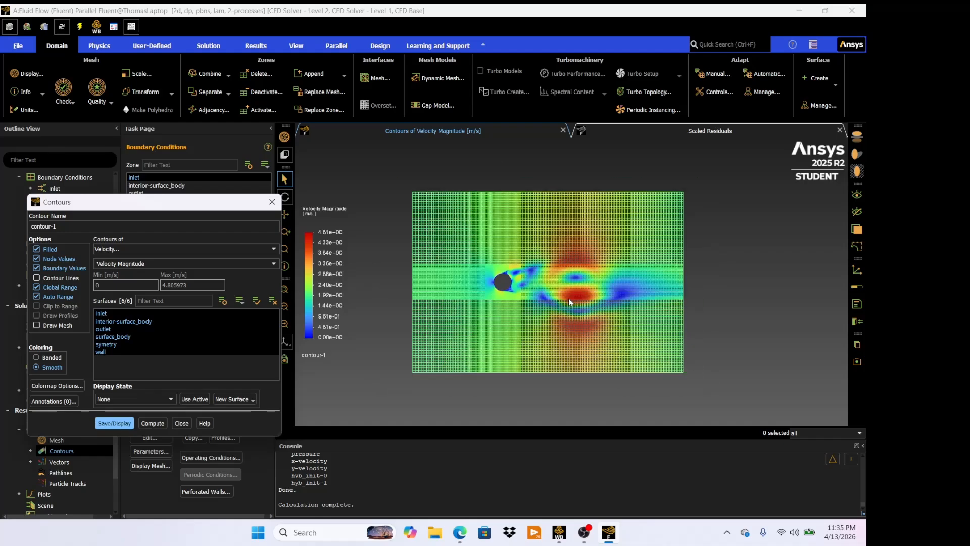
scroll(504, 286, "up", 4)
scroll(503, 263, "down", 2)
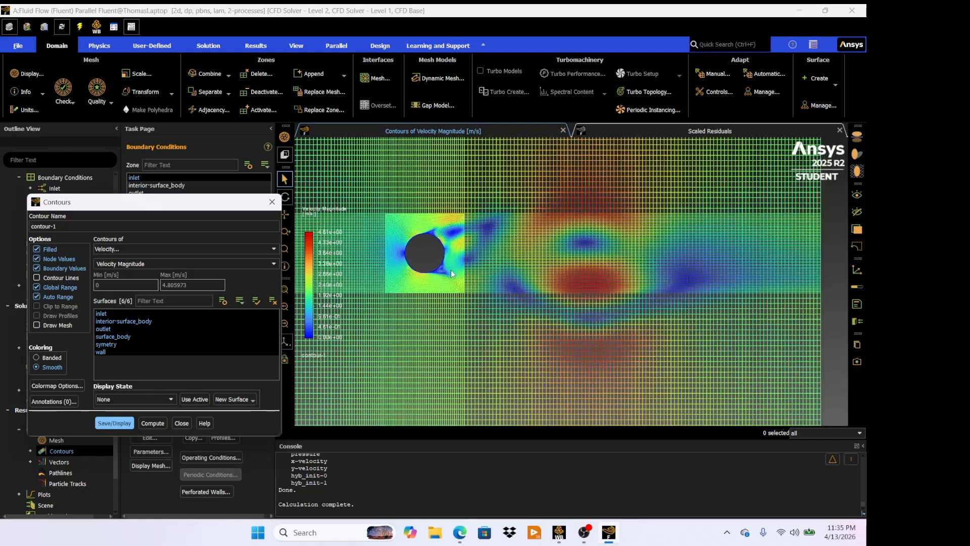
scroll(453, 273, "down", 1)
scroll(618, 300, "down", 2)
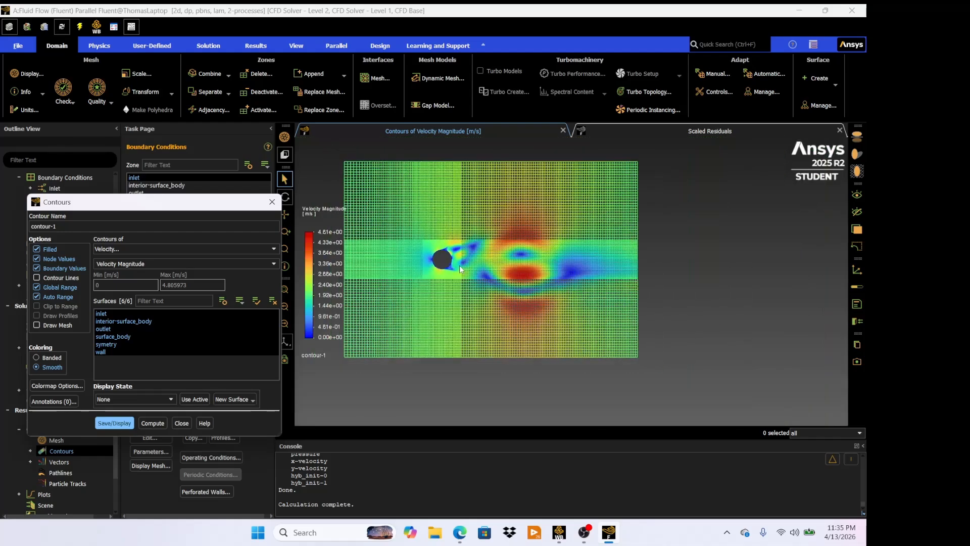
scroll(516, 257, "up", 1)
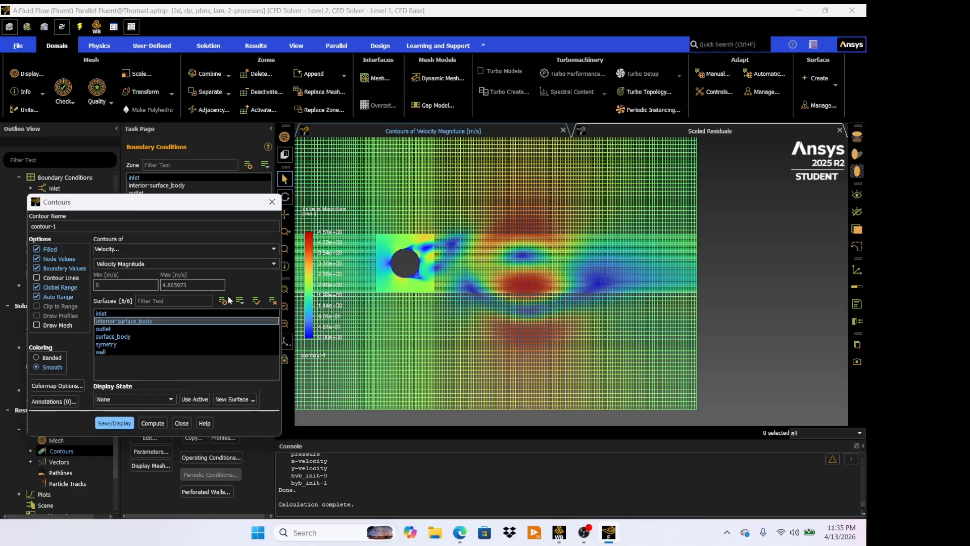
- Switch the contour plot to static pressure
left_click_drag(221, 205, 192, 181)
scroll(523, 268, "down", 2)
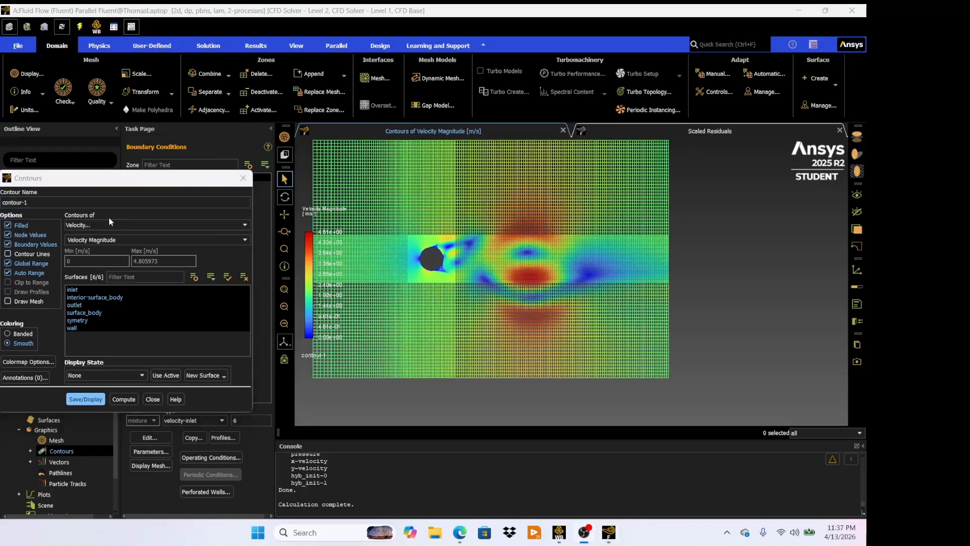
left_click(112, 225)
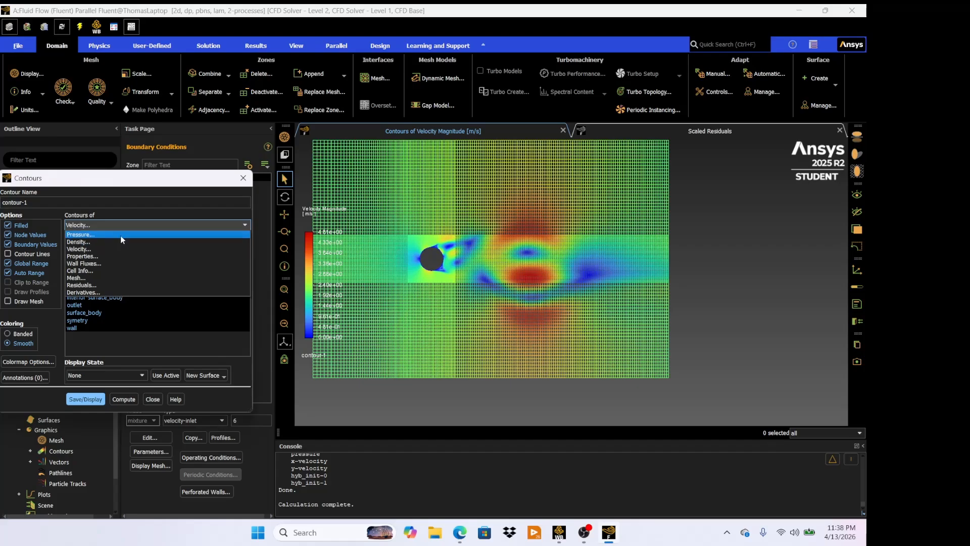
left_click(121, 235)
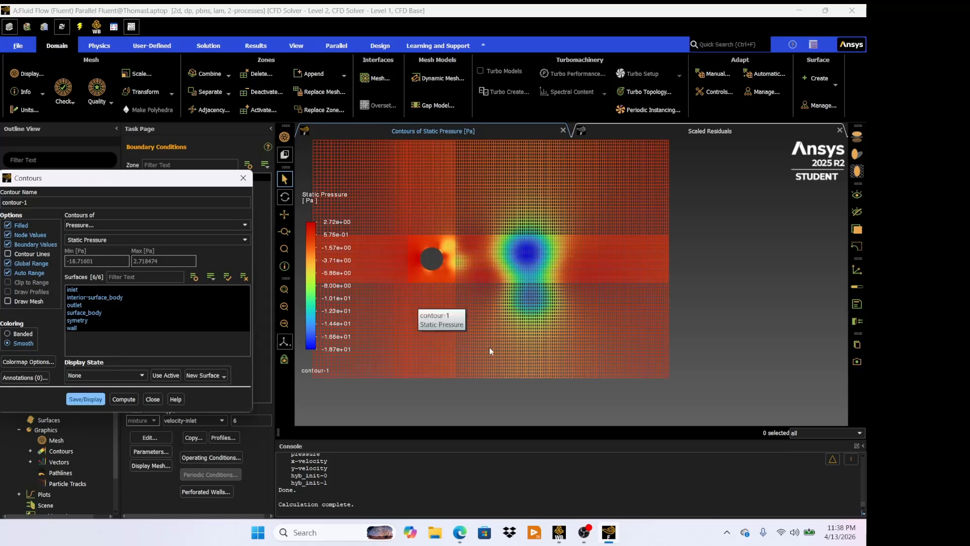
- Switch the contour plot to dynamic pressure and display it
left_click(138, 242)
left_click(248, 241)
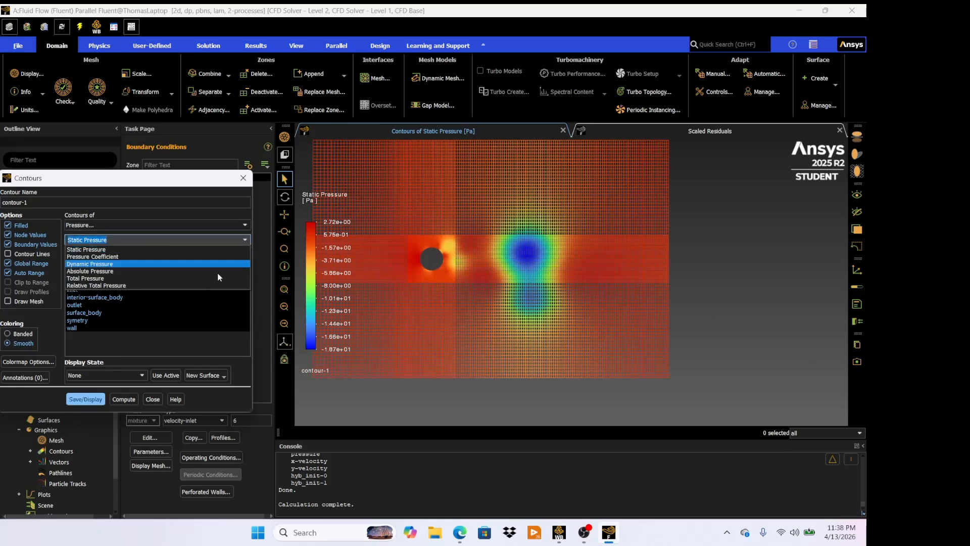
left_click(208, 263)
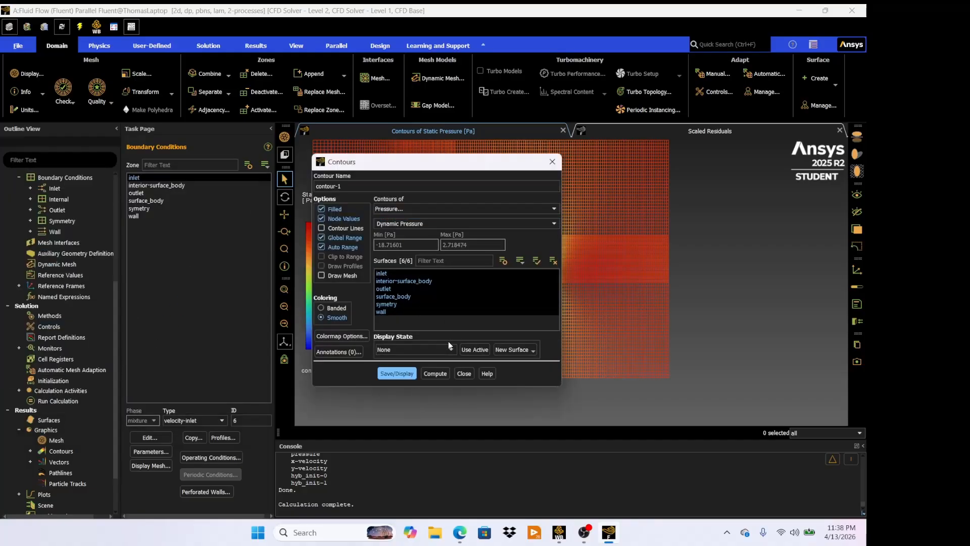
left_click_drag(441, 169, 141, 162)
left_click(103, 370)
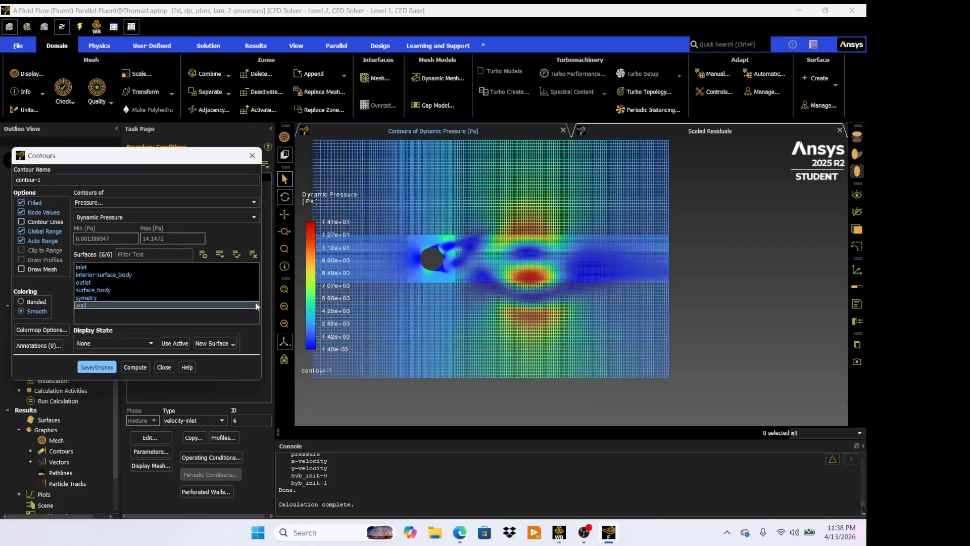
- Switch the contour plot to total pressure, display it, and close the Contours dialog
left_click(252, 217)
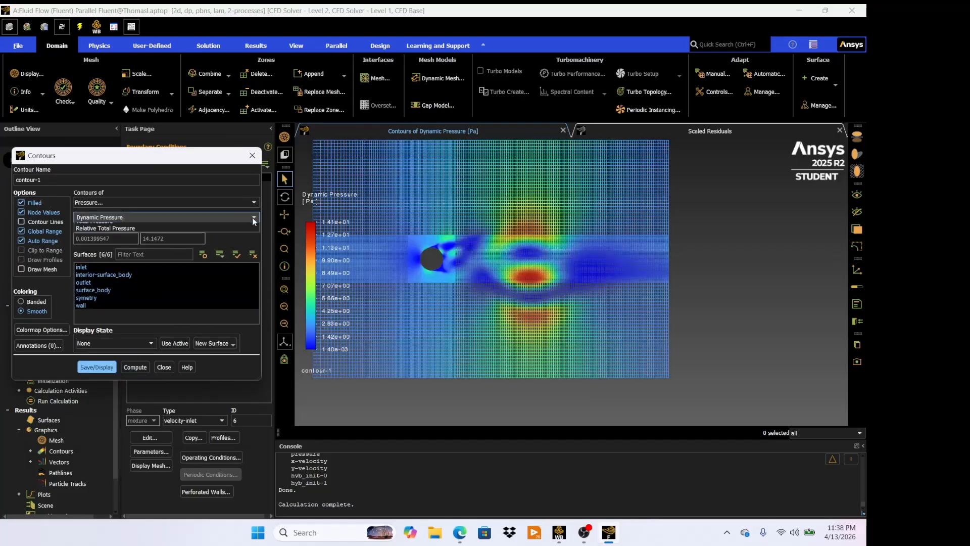
left_click(220, 256)
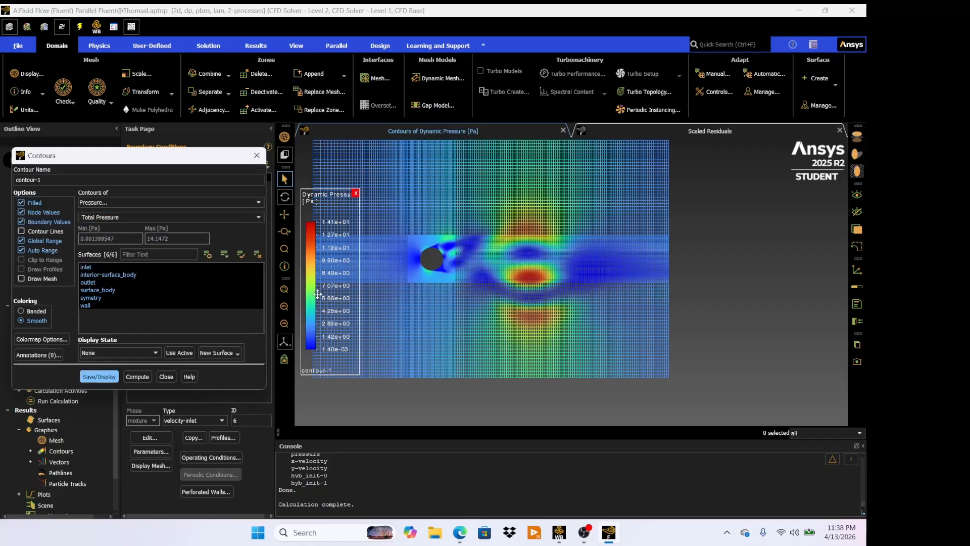
left_click(95, 375)
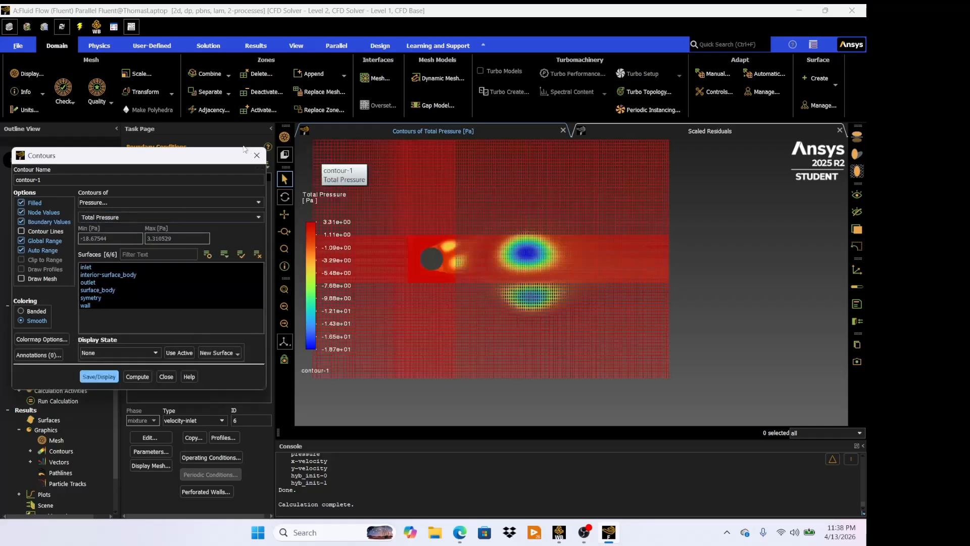
left_click(169, 375)
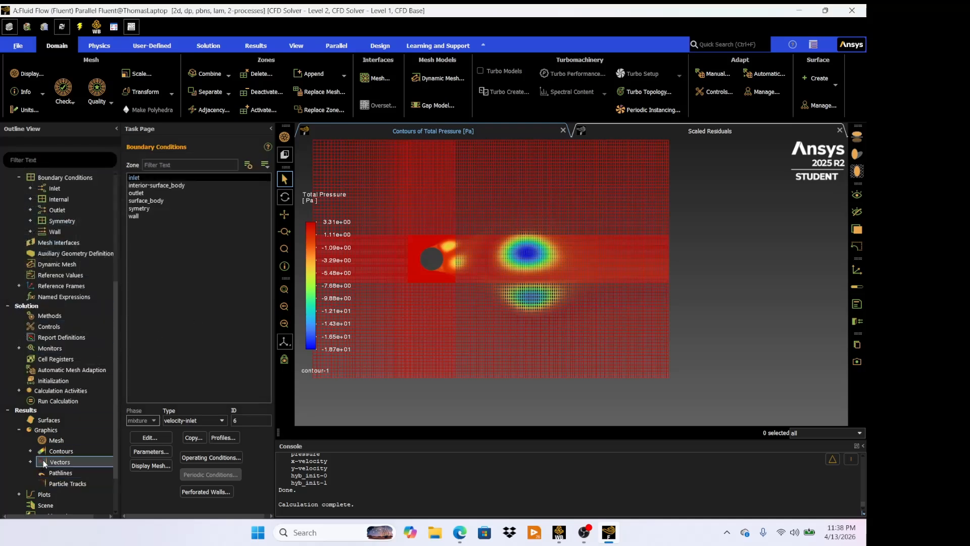
- Create an XY plot of velocity magnitude along the x direction on the wall surface
scroll(43, 455, "down", 1)
left_click(20, 462)
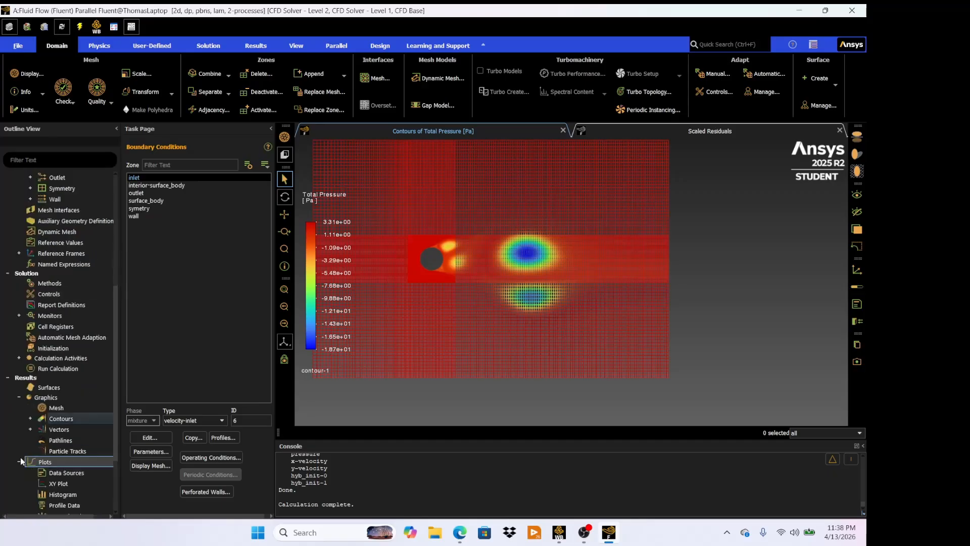
double_click(61, 483)
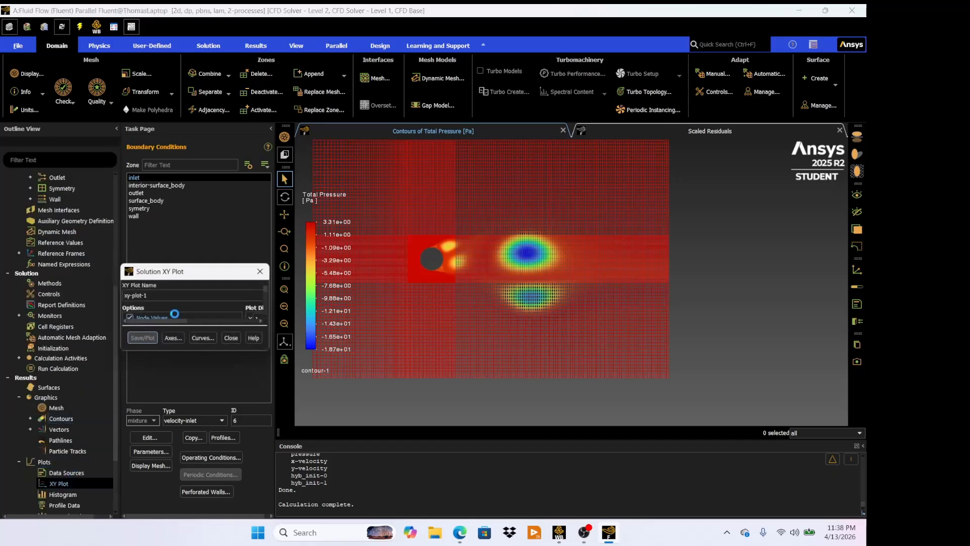
left_click_drag(224, 279, 120, 222)
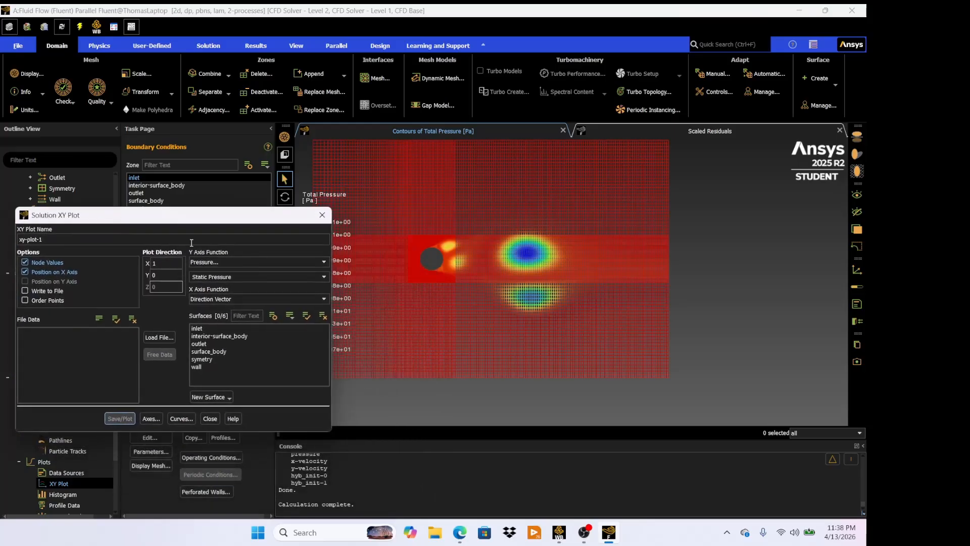
left_click(258, 262)
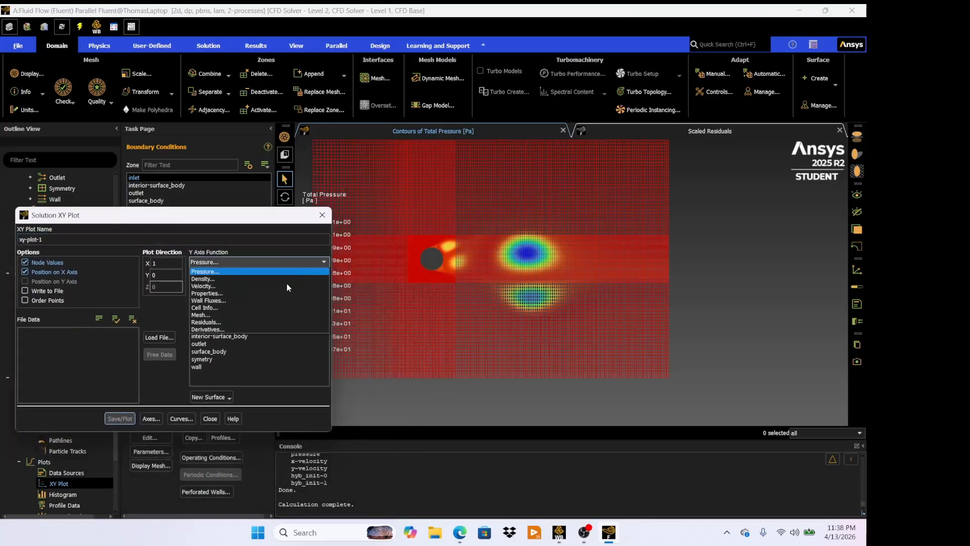
left_click(260, 286)
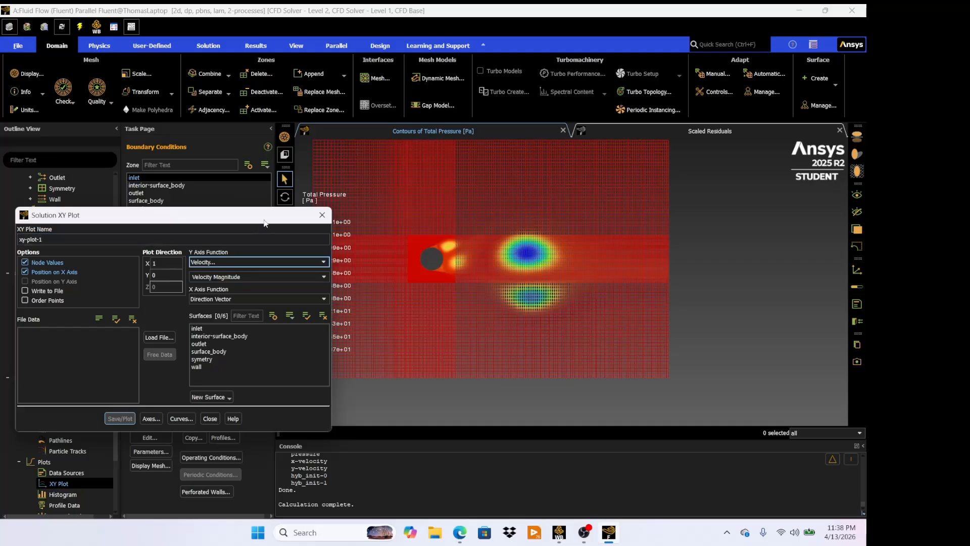
left_click_drag(264, 223, 214, 208)
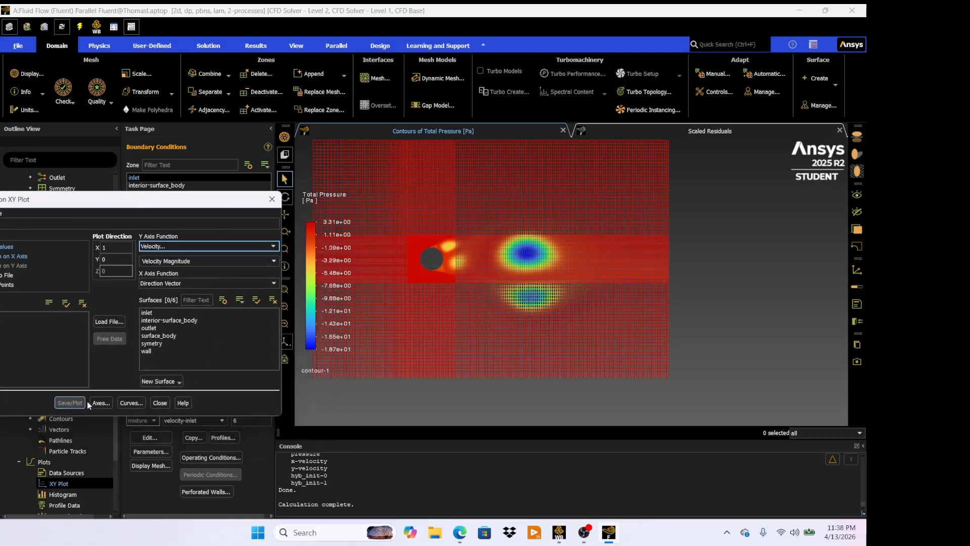
left_click(176, 351)
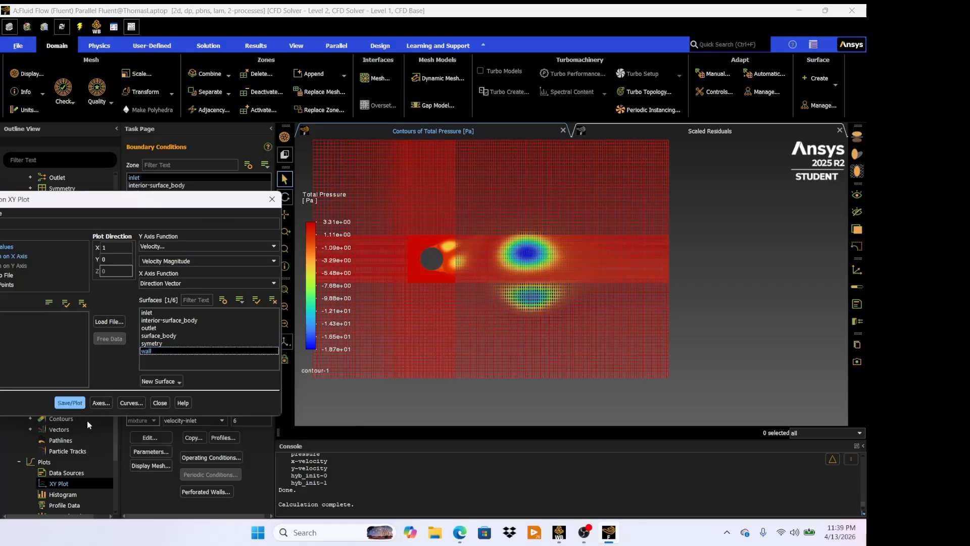
left_click(72, 401)
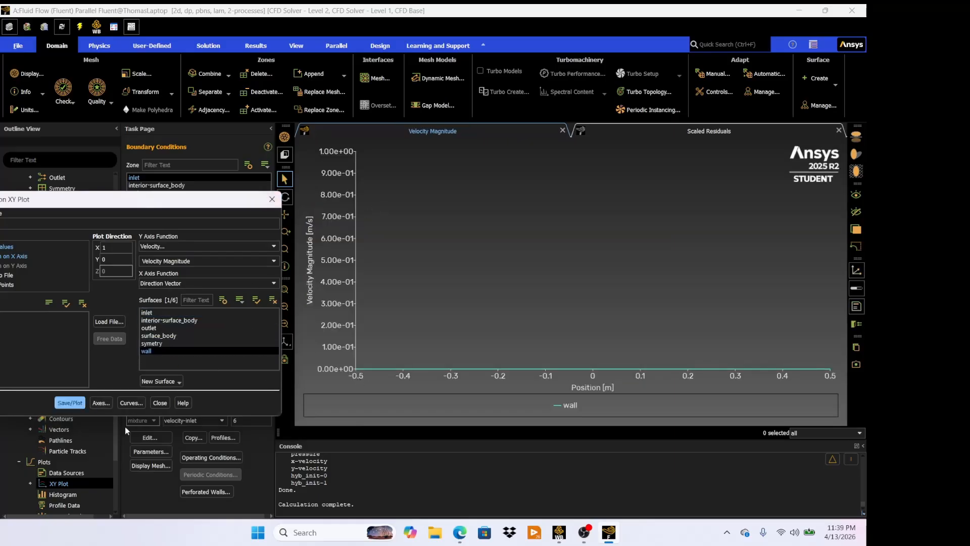
- Change the XY plot to pressure coefficient on the wall, plot it, and close the dialog
left_click(159, 402)
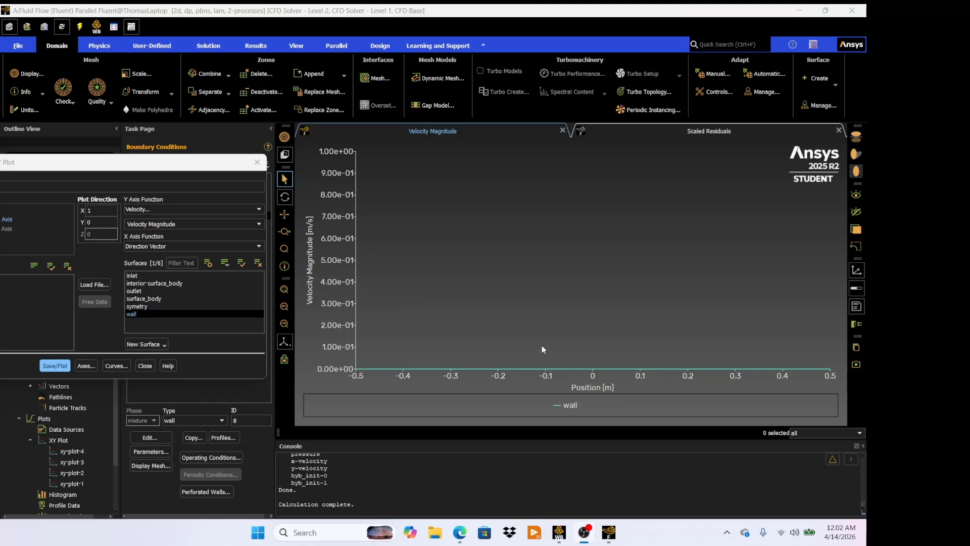
left_click(206, 210)
left_click(192, 220)
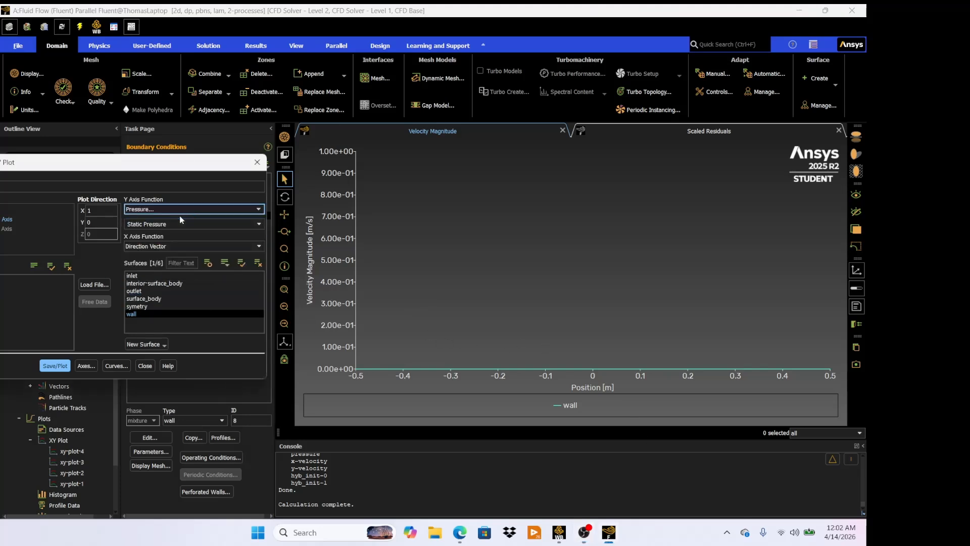
left_click(181, 223)
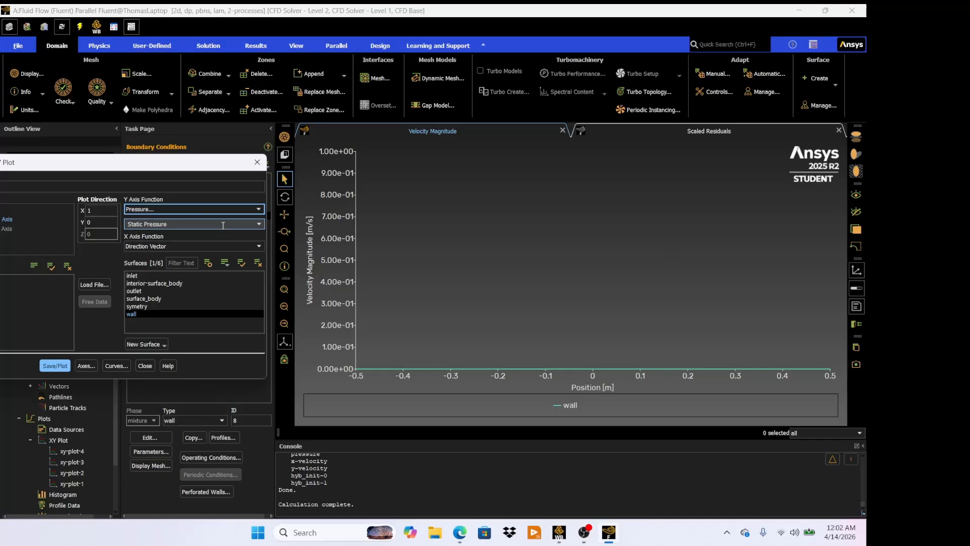
left_click(258, 223)
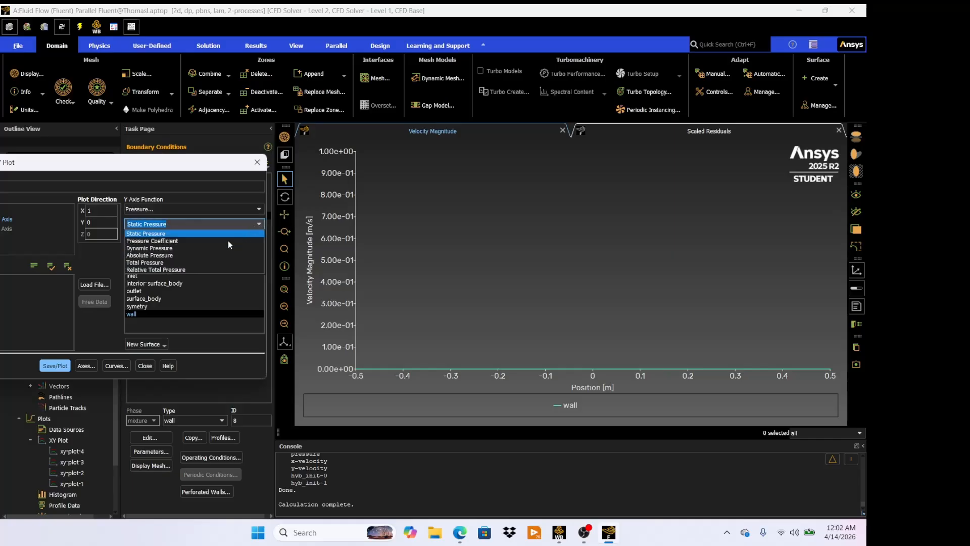
left_click(195, 240)
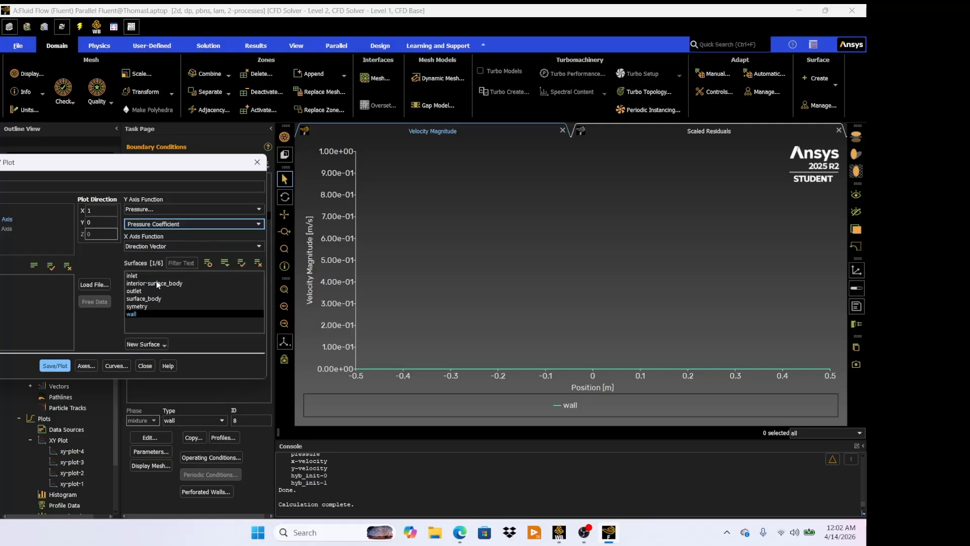
left_click(54, 365)
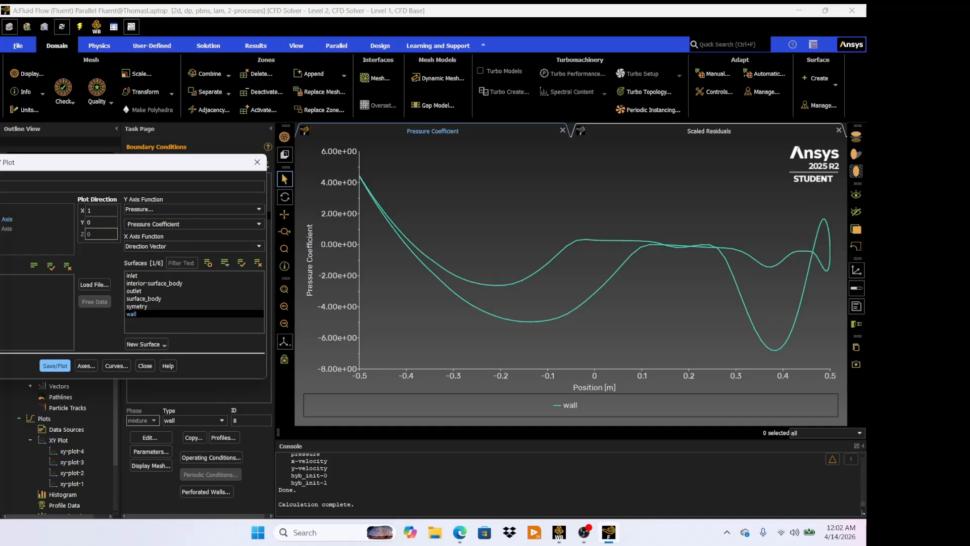
left_click(147, 367)
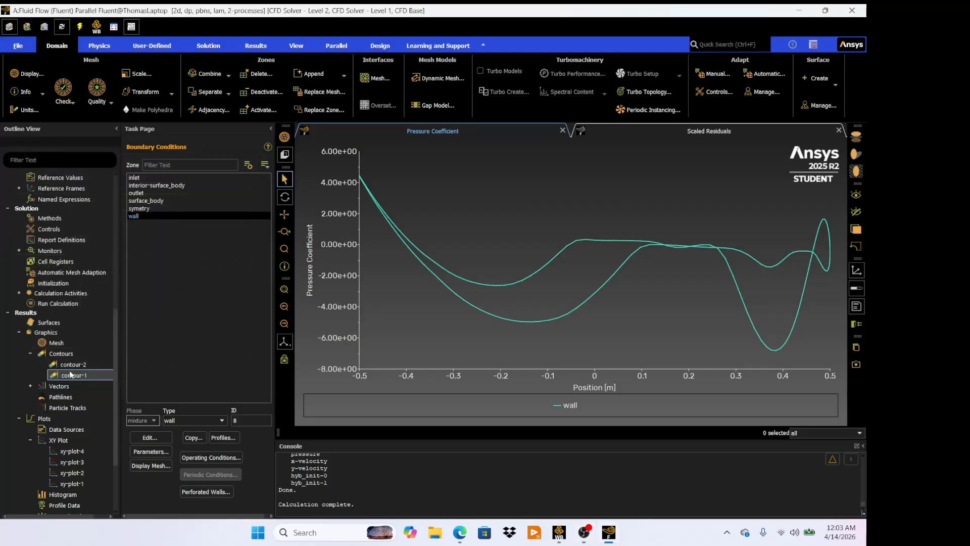
- Print a force report for the wall zone along the direction vector X 1, Y 0
scroll(69, 363, "down", 3)
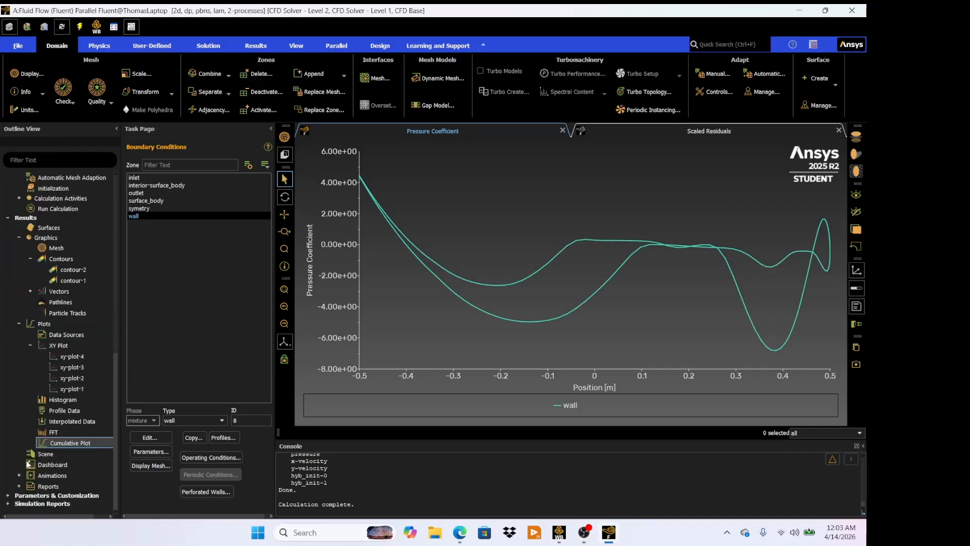
scroll(46, 344, "up", 6)
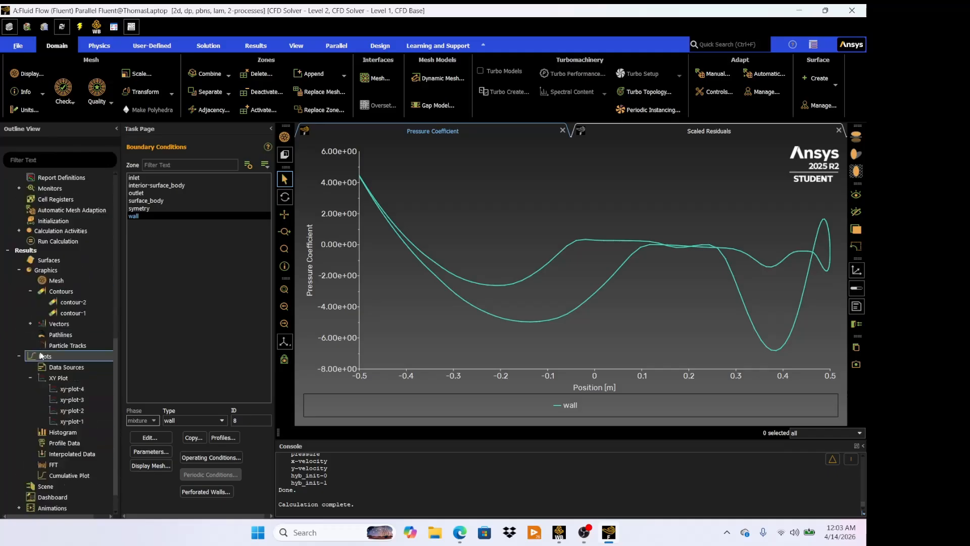
scroll(43, 333, "up", 3)
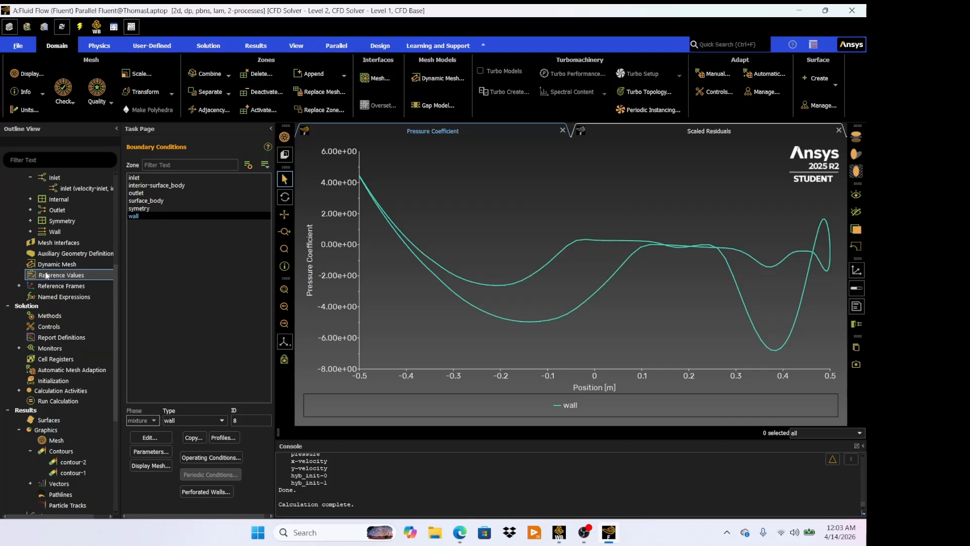
scroll(46, 275, "down", 9)
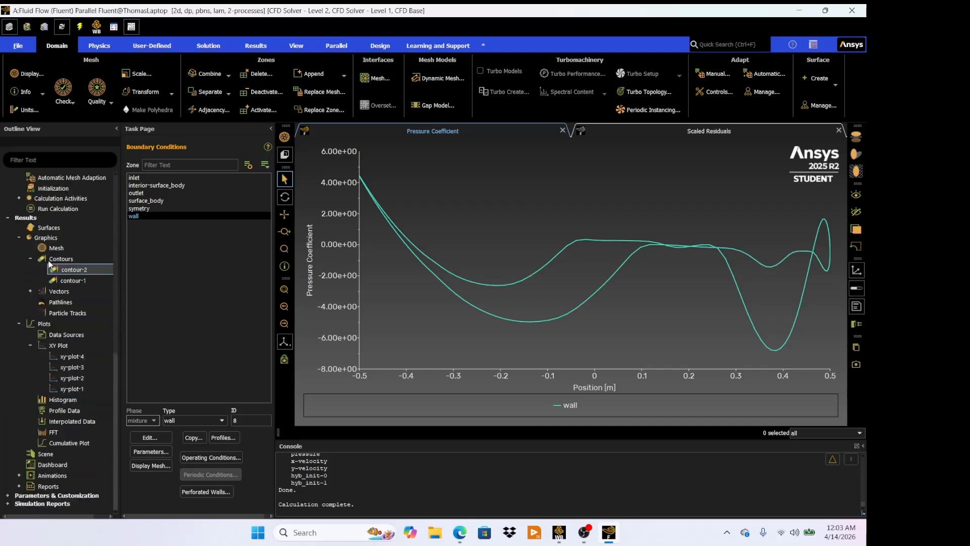
left_click(6, 219)
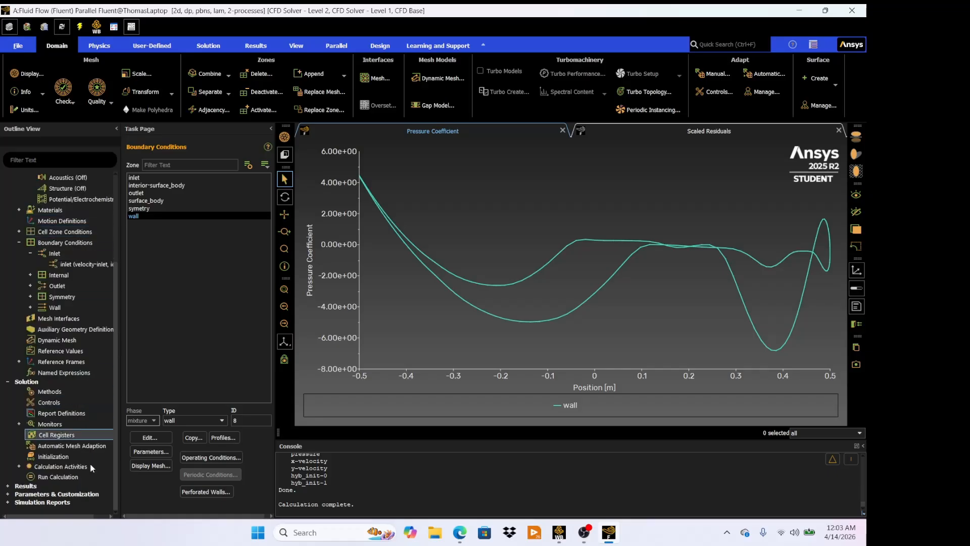
left_click(8, 485)
scroll(61, 404, "down", 3)
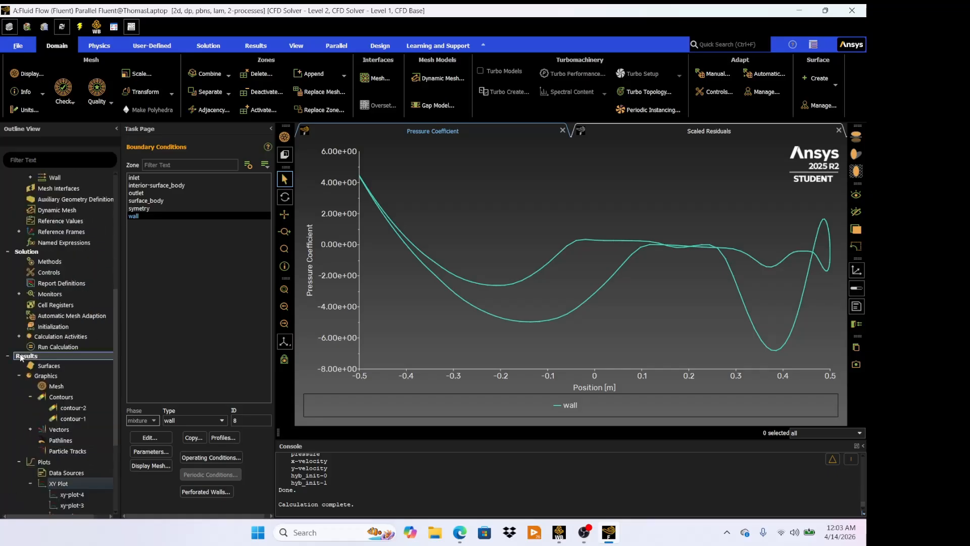
scroll(74, 356, "down", 2)
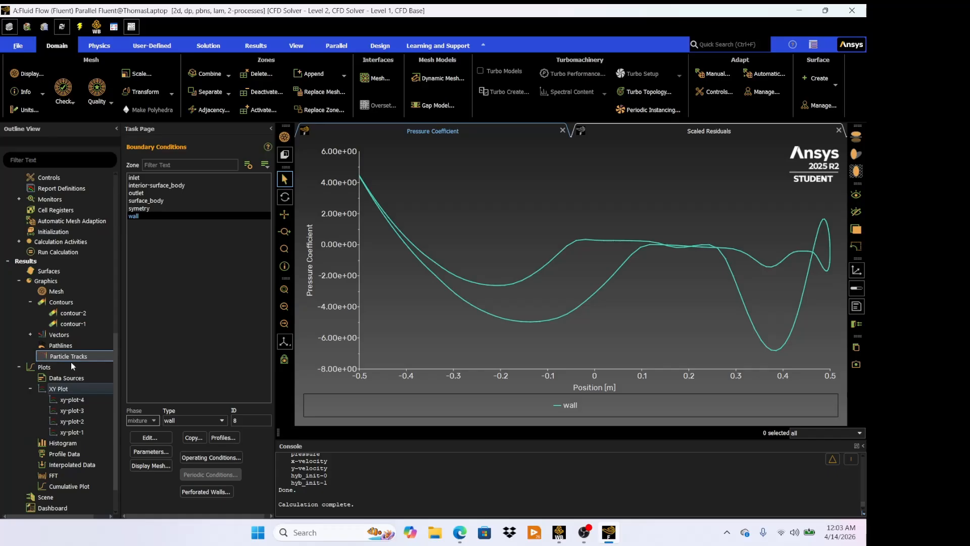
scroll(63, 429, "down", 2)
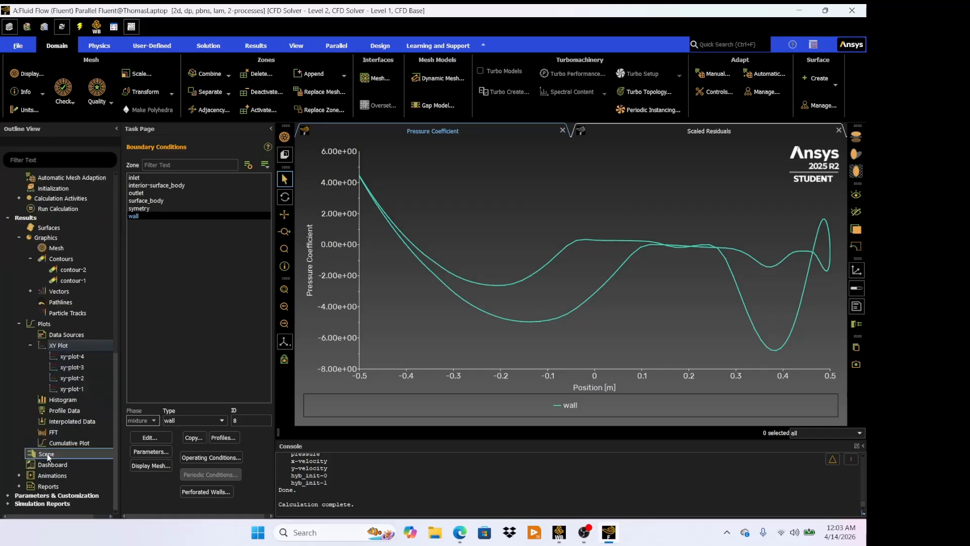
left_click(19, 486)
scroll(36, 478, "down", 2)
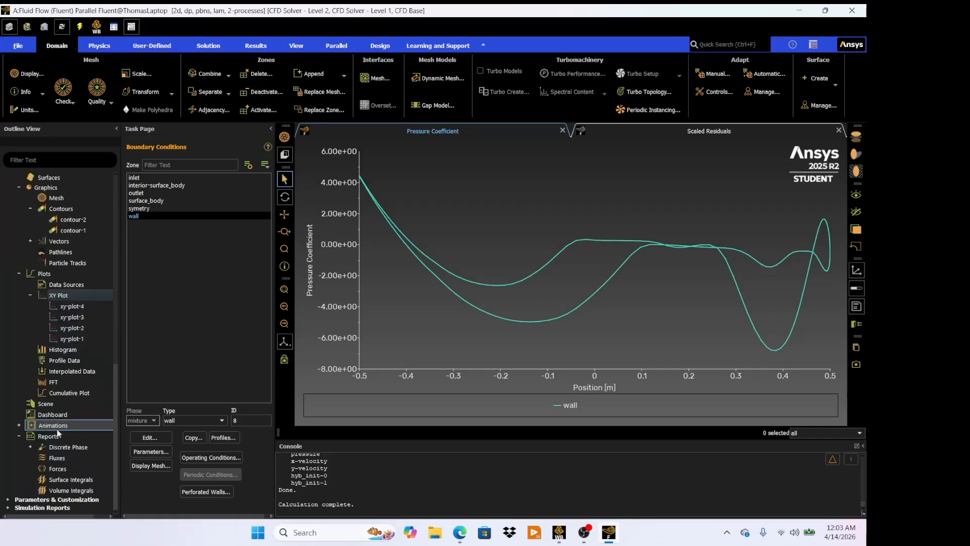
double_click(44, 469)
left_click_drag(228, 280, 119, 245)
left_click(158, 269)
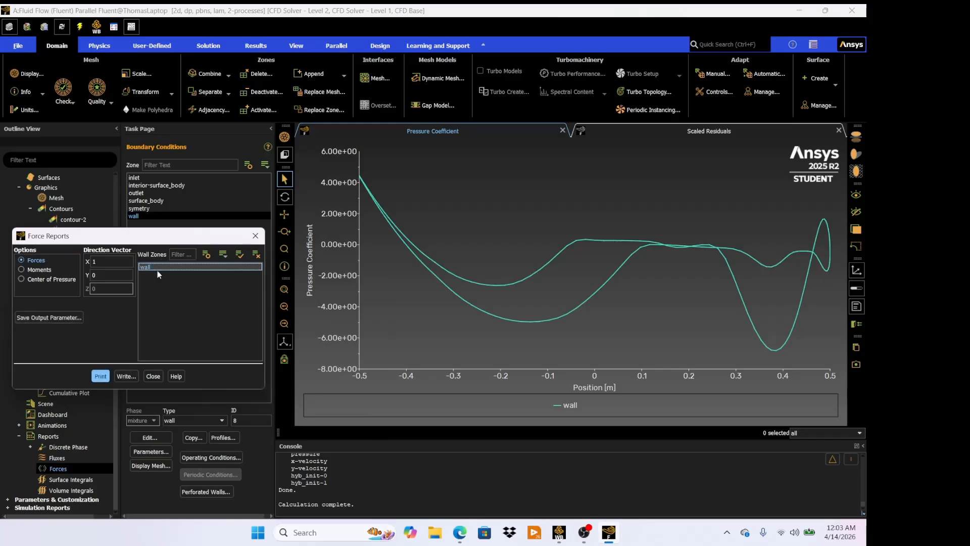
left_click(100, 376)
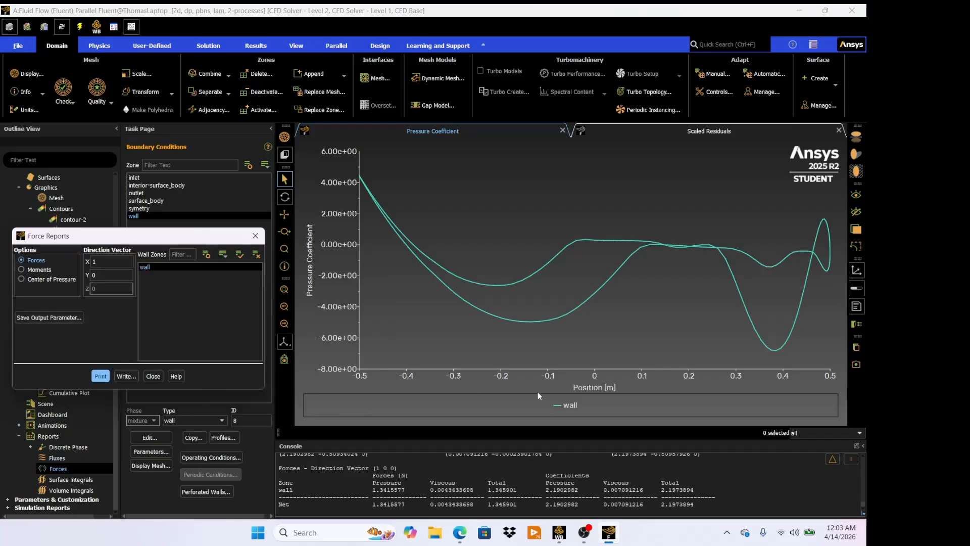
- Examine the wall force values printed in the console
scroll(535, 392, "up", 2)
scroll(505, 463, "down", 1)
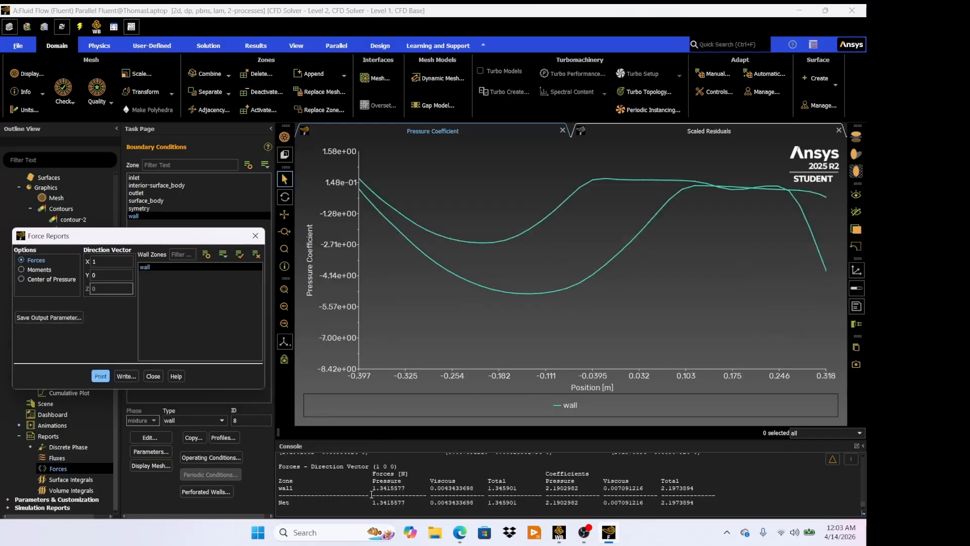
left_click_drag(372, 488, 418, 486)
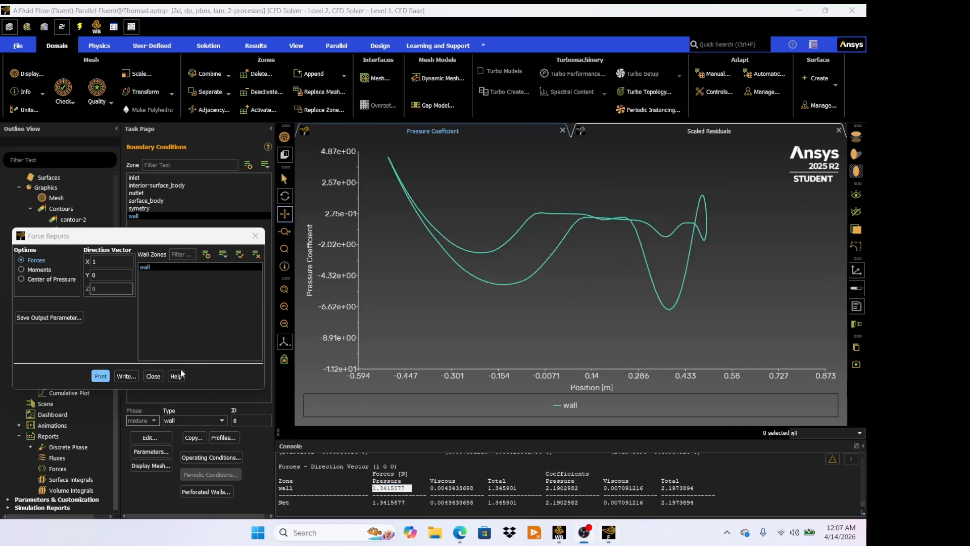
- Close the force report and switch the viscous model from laminar to k-epsilon (2 eqn)
left_click(157, 374)
scroll(50, 253, "up", 10)
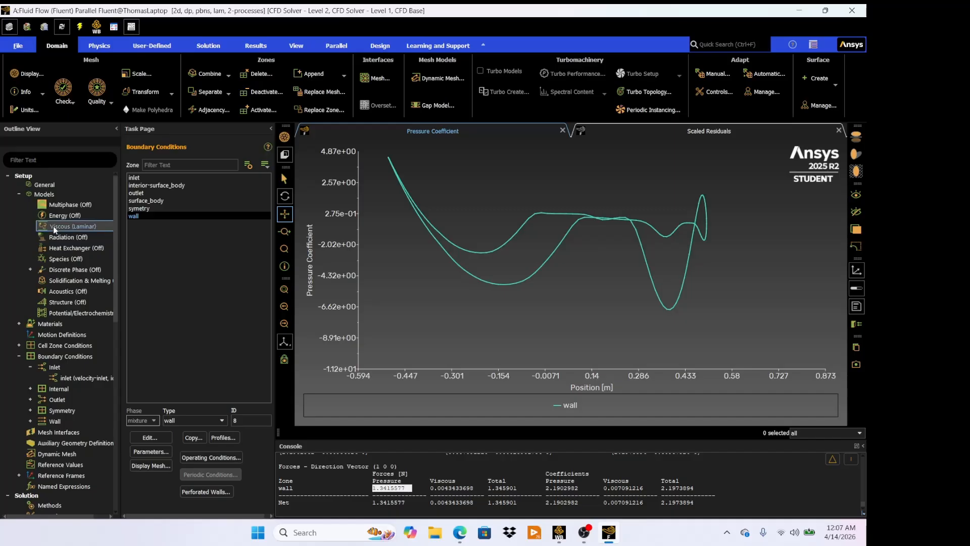
double_click(91, 227)
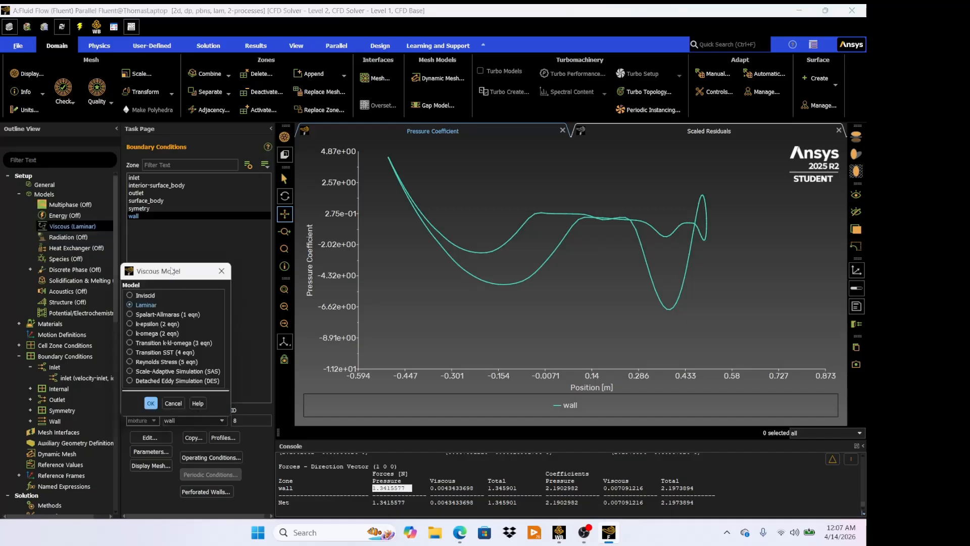
left_click_drag(172, 271, 187, 230)
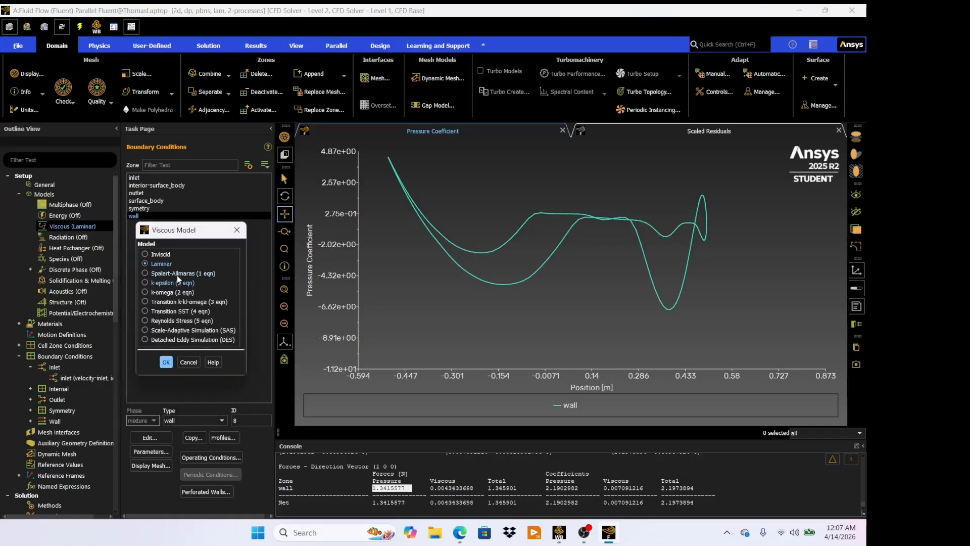
left_click(165, 281)
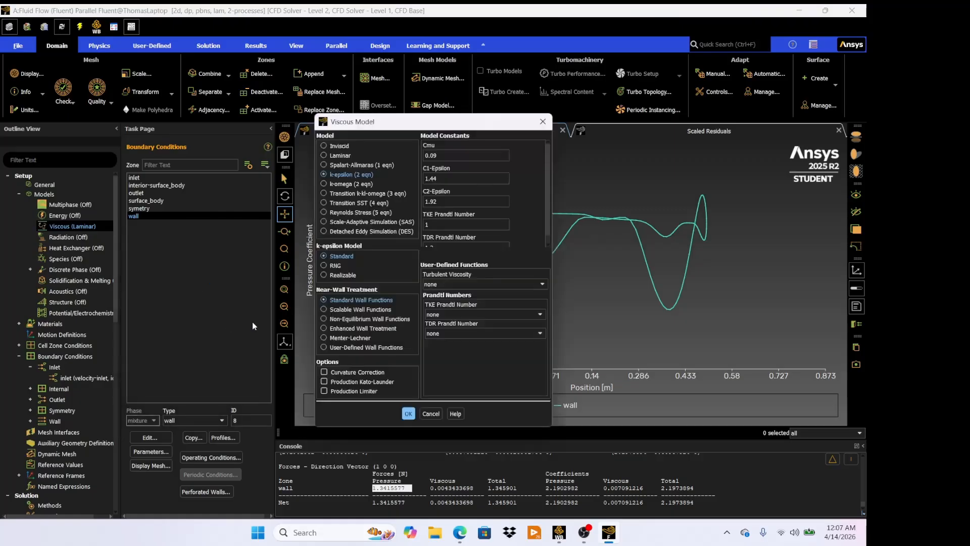
left_click(409, 414)
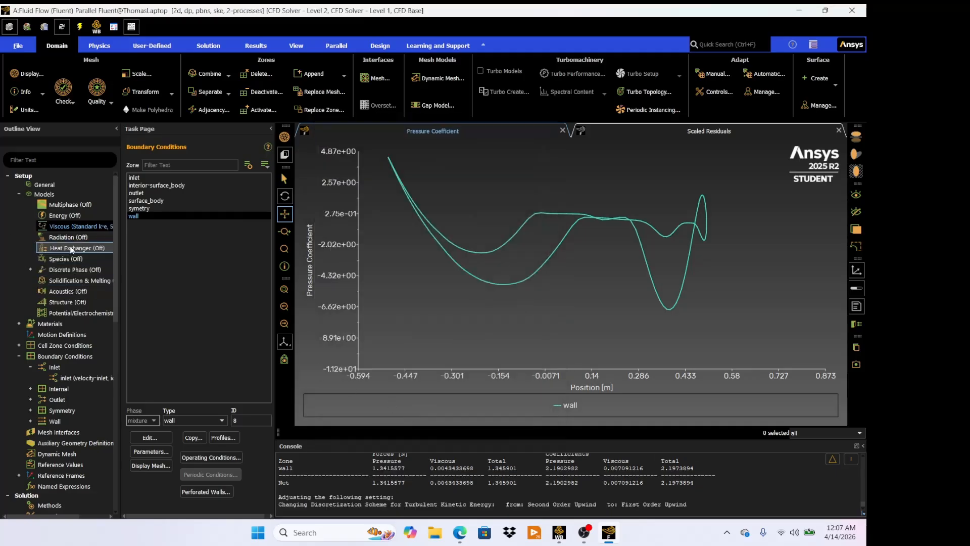
- Set the inlet velocity magnitude to 15 m/s and apply the change
left_click(71, 377)
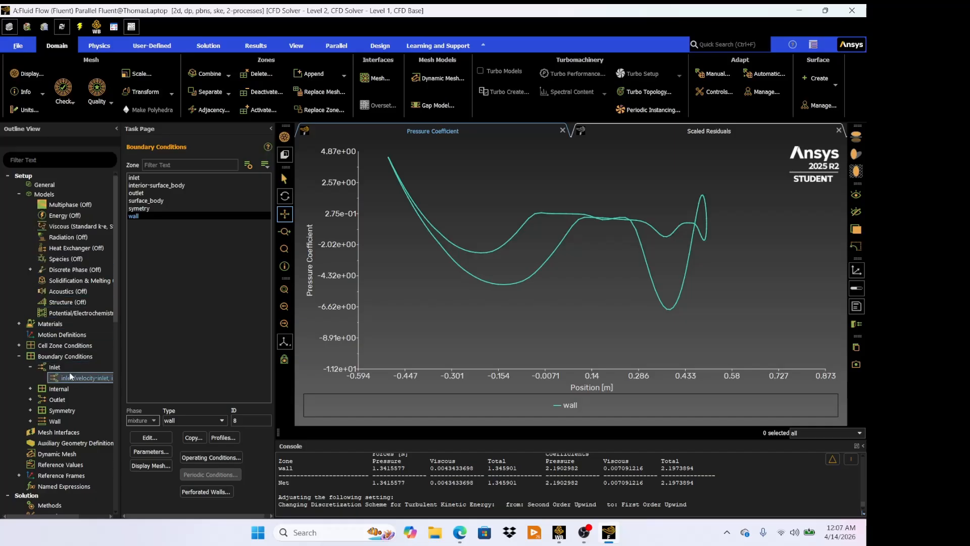
double_click(71, 377)
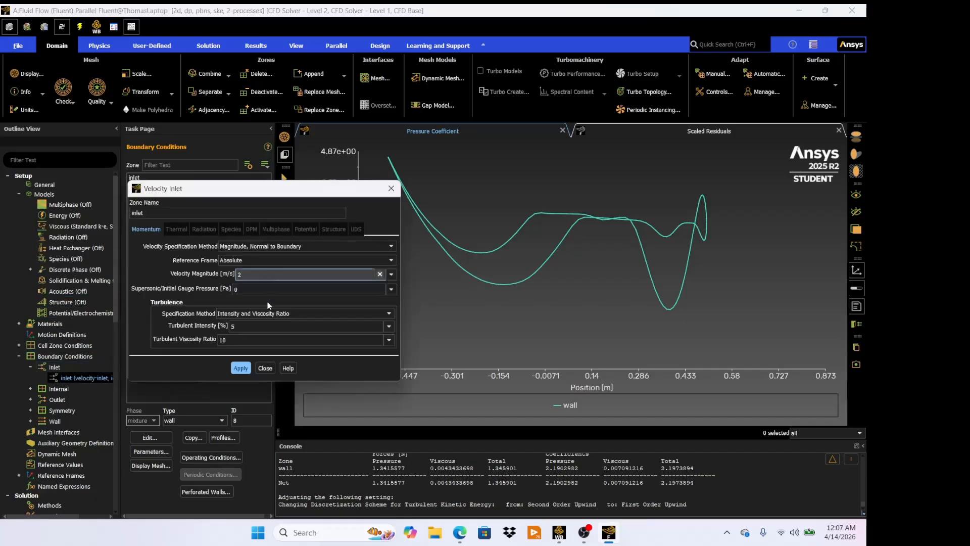
double_click(269, 274)
type("15")
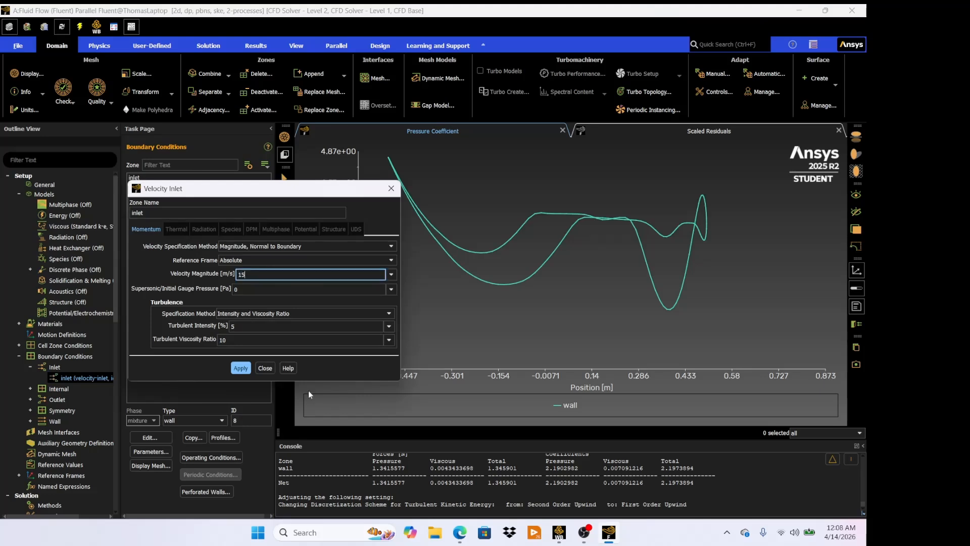
left_click(233, 368)
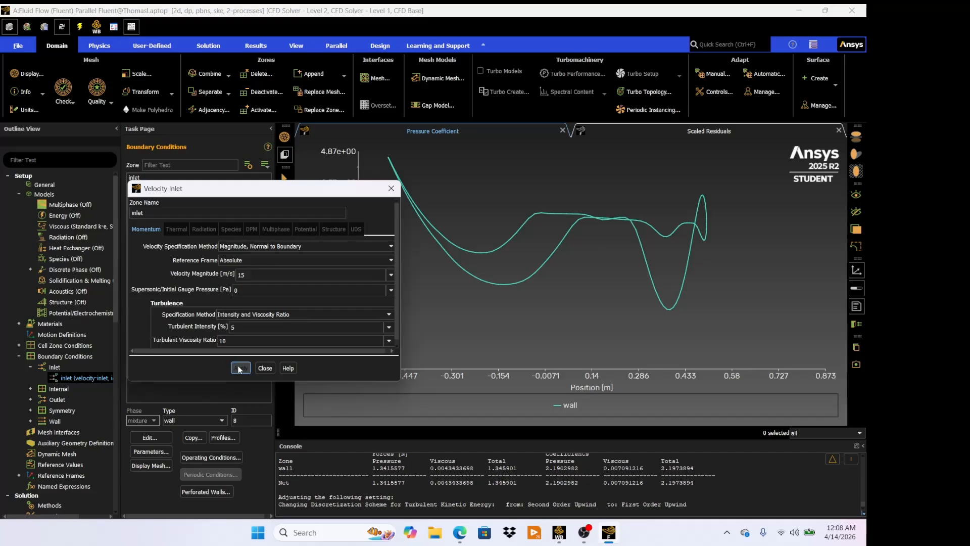
left_click(265, 368)
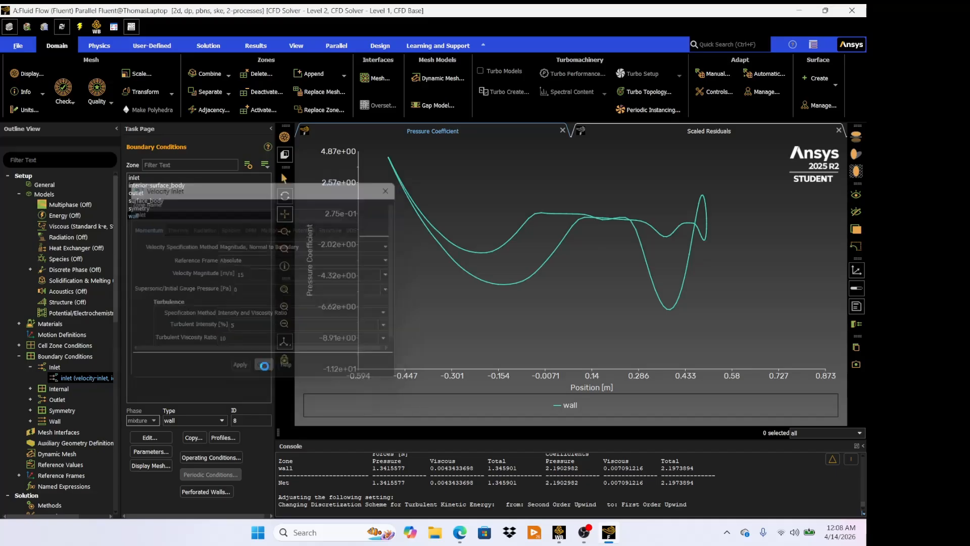
- Initialize the solution and run the calculation
scroll(55, 405, "down", 3)
scroll(44, 436, "down", 3)
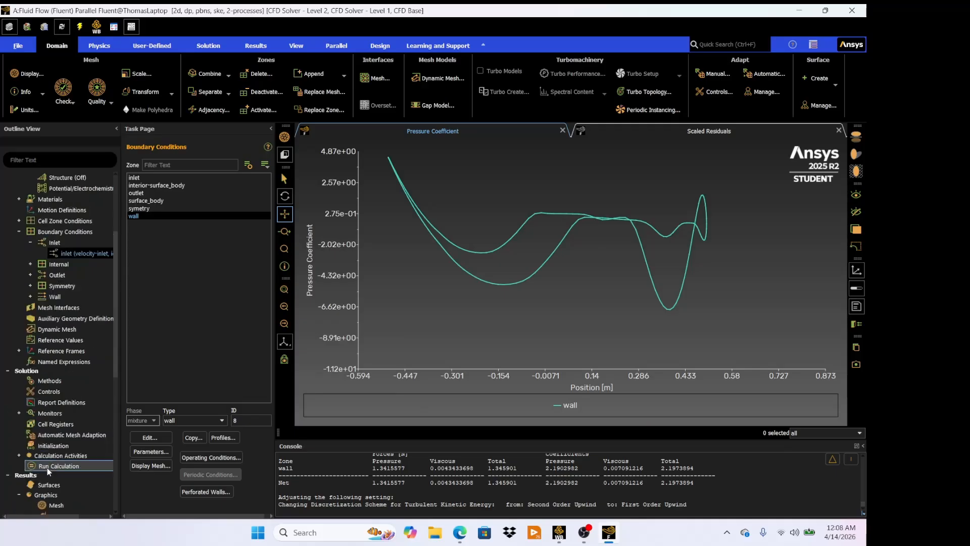
right_click(55, 465)
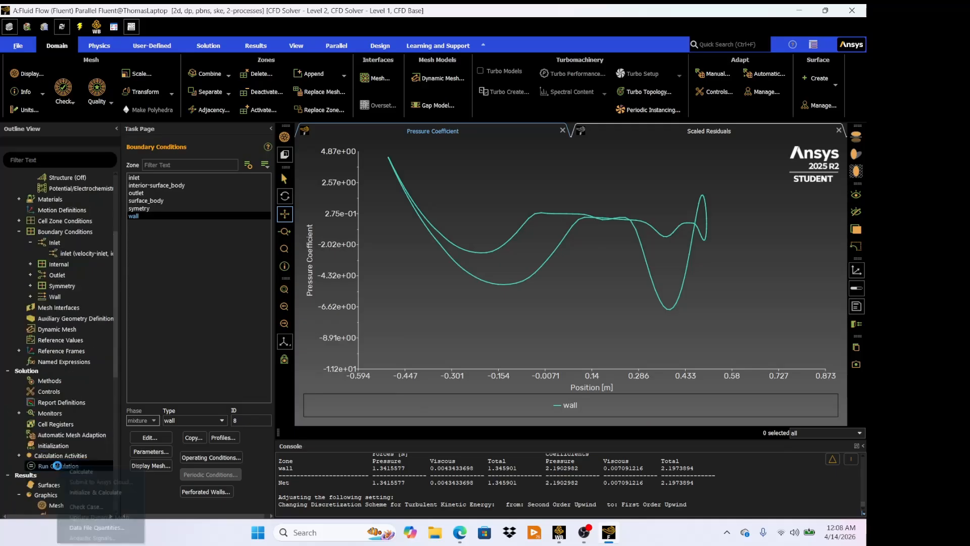
left_click(107, 491)
left_click(468, 282)
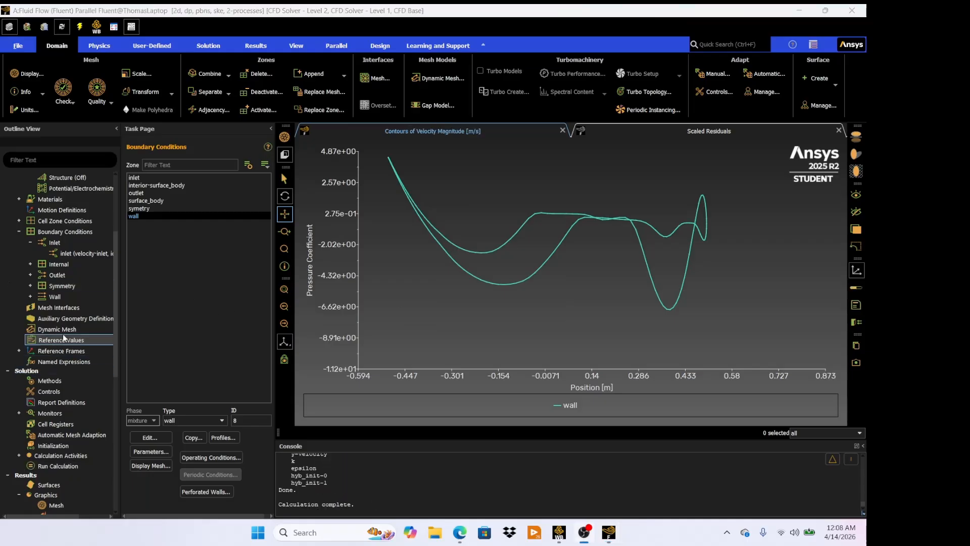
- Create and display a velocity vector plot on all surfaces
scroll(66, 348, "down", 3)
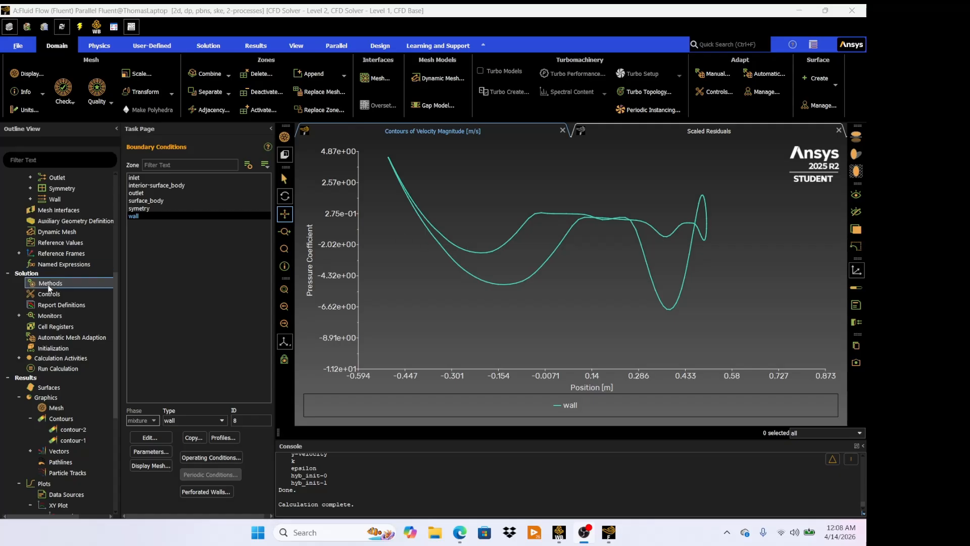
scroll(64, 412, "down", 1)
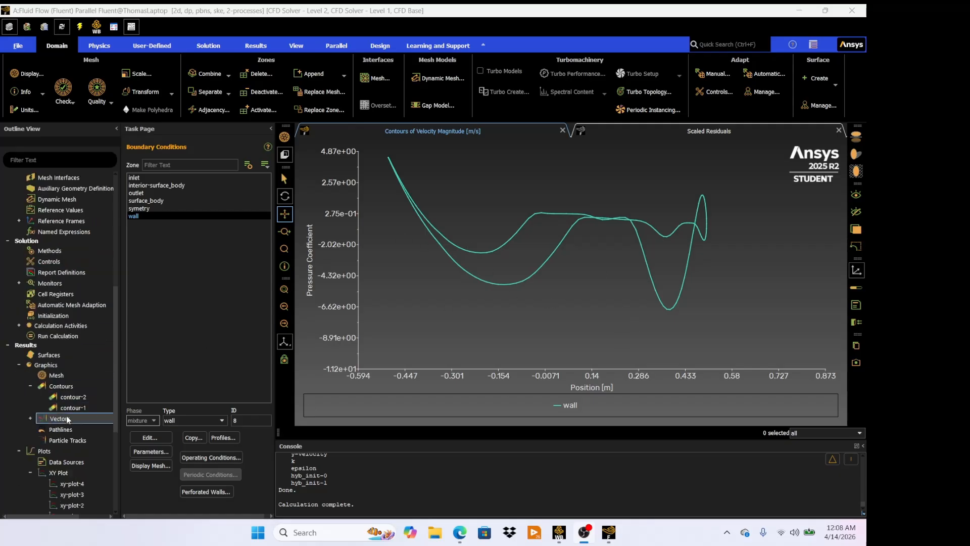
double_click(60, 419)
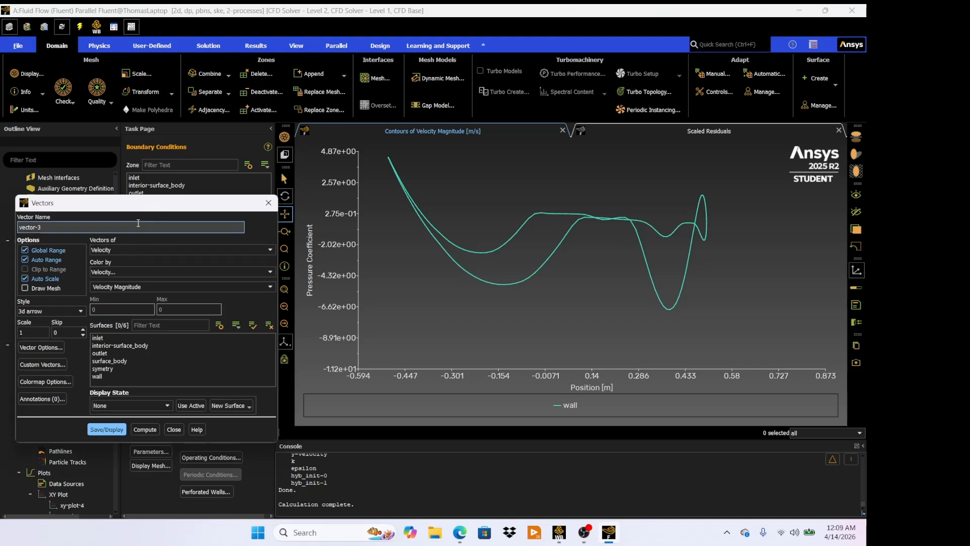
left_click_drag(121, 337, 121, 377)
left_click(112, 429)
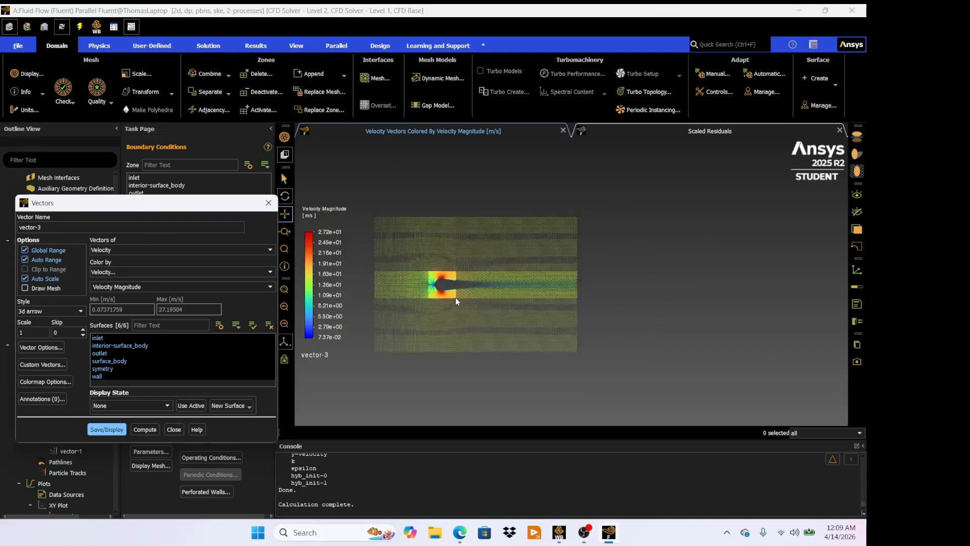
- Zoom and pan around the velocity vector plot to examine the flow past the cylinder, then close the dialog
scroll(449, 274, "up", 5)
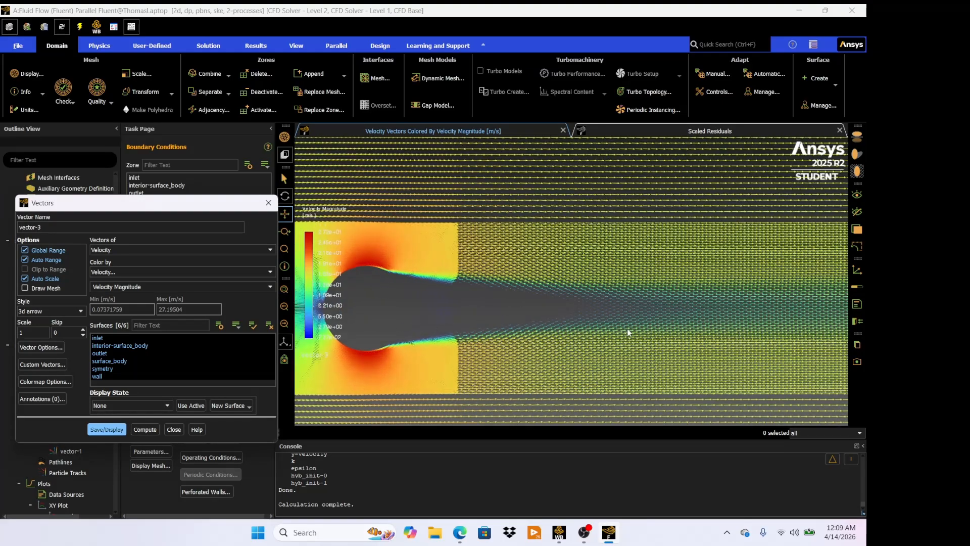
scroll(426, 326, "down", 2)
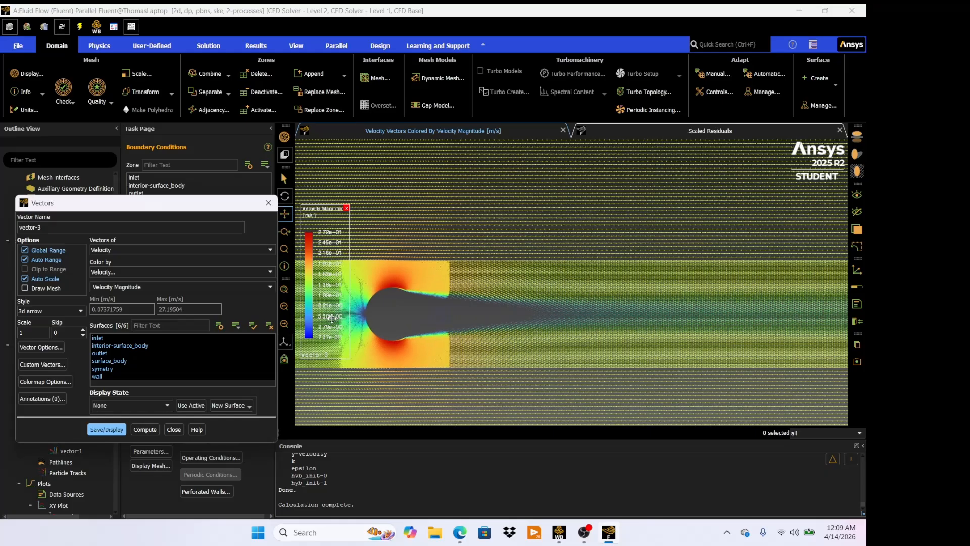
scroll(425, 319, "down", 4)
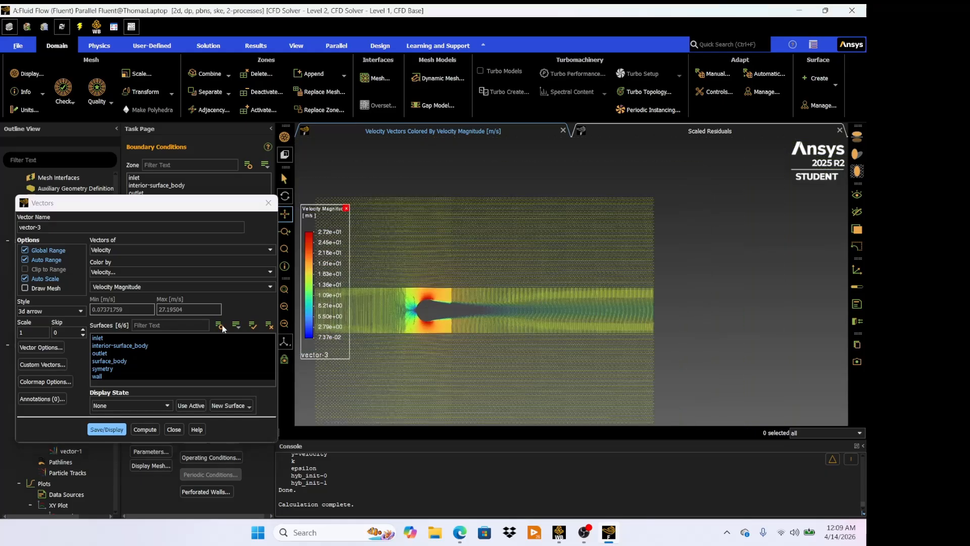
left_click(107, 429)
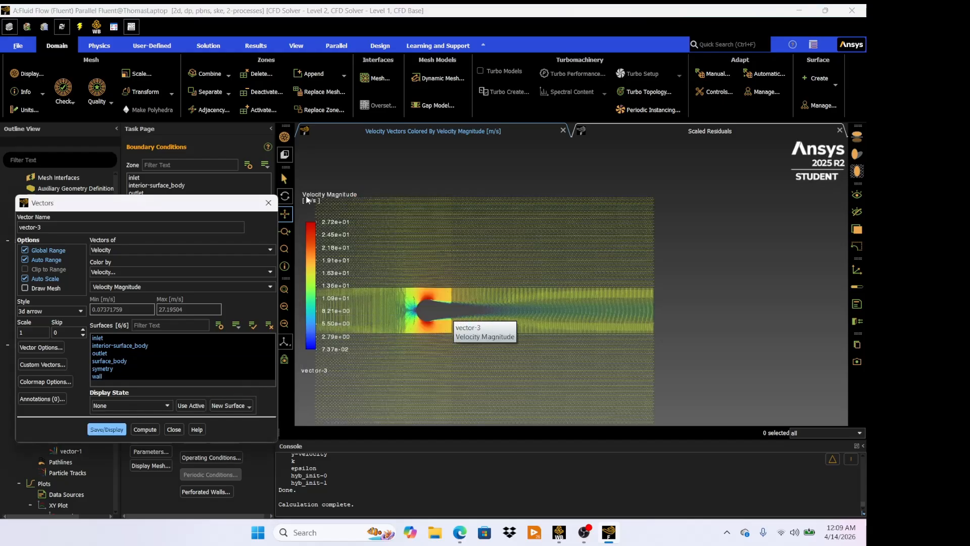
scroll(373, 327, "down", 2)
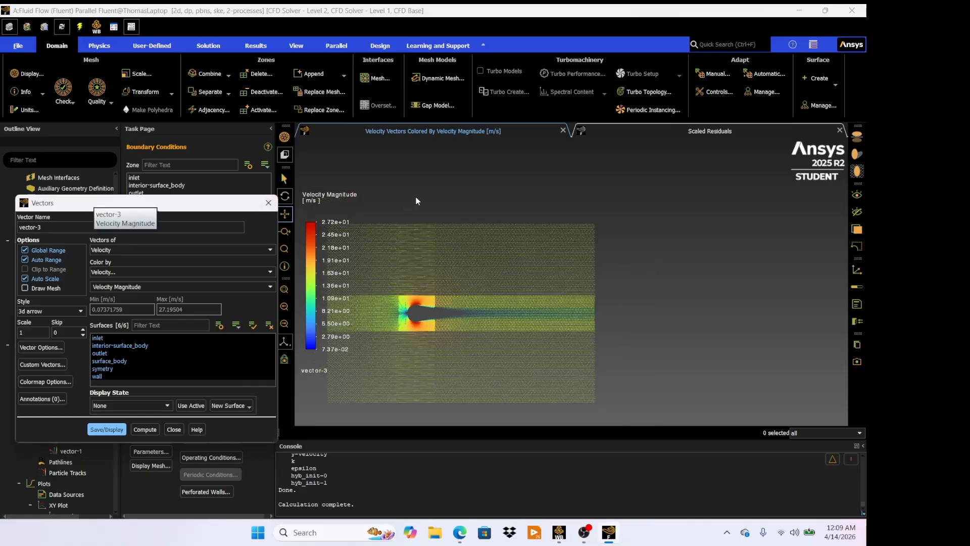
left_click_drag(513, 221, 570, 177)
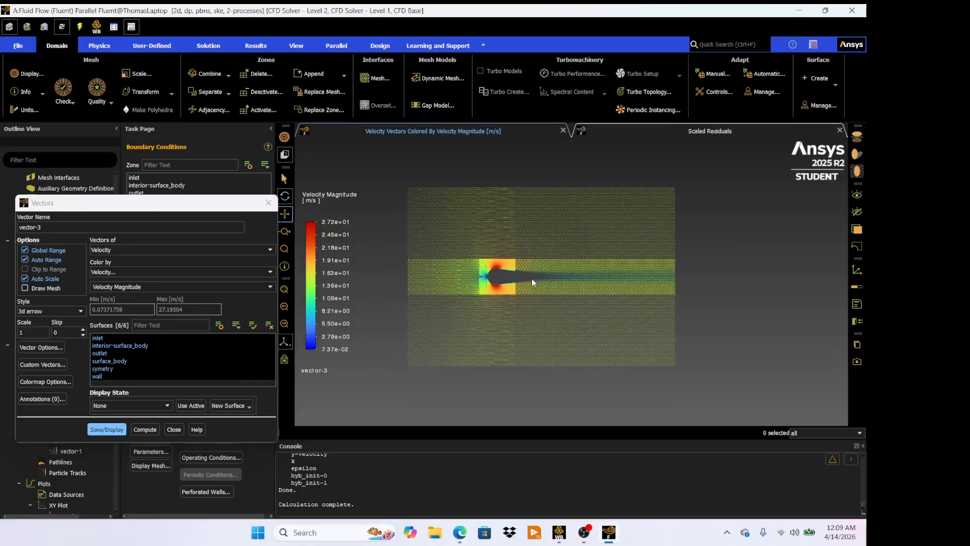
scroll(531, 282, "up", 2)
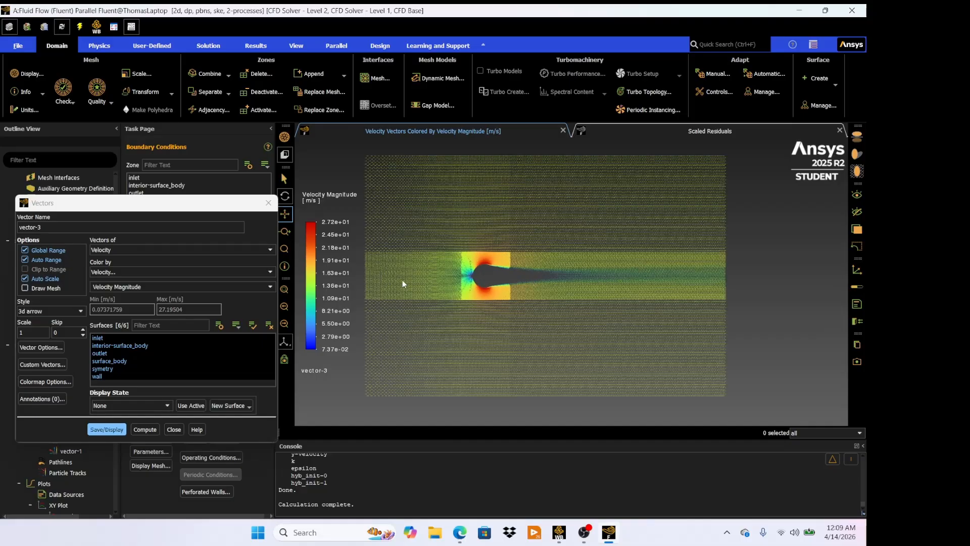
left_click(174, 429)
- Create a new contour of velocity magnitude on all surfaces and display it
double_click(67, 386)
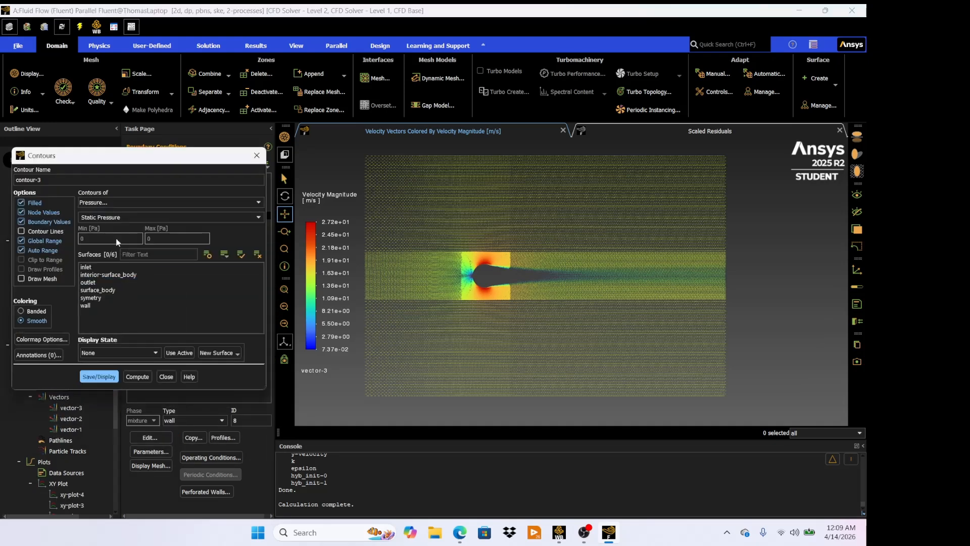
left_click(118, 203)
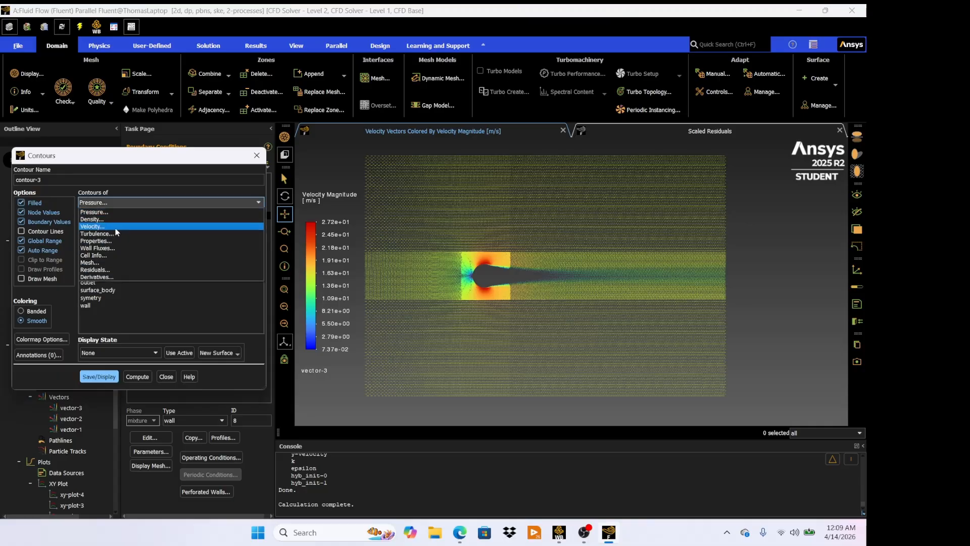
left_click(115, 228)
left_click_drag(88, 266, 94, 308)
left_click(100, 378)
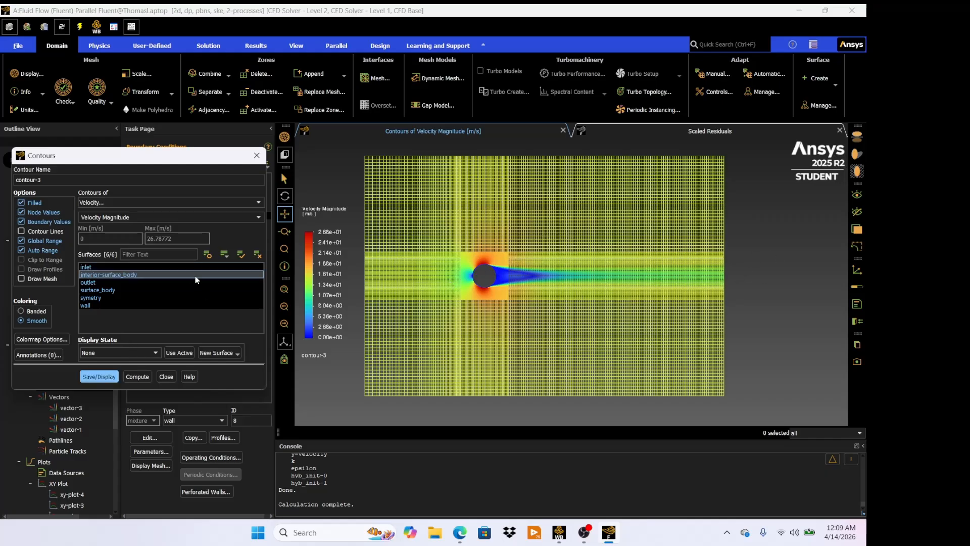
- Switch the contour to static pressure and display it
left_click(133, 203)
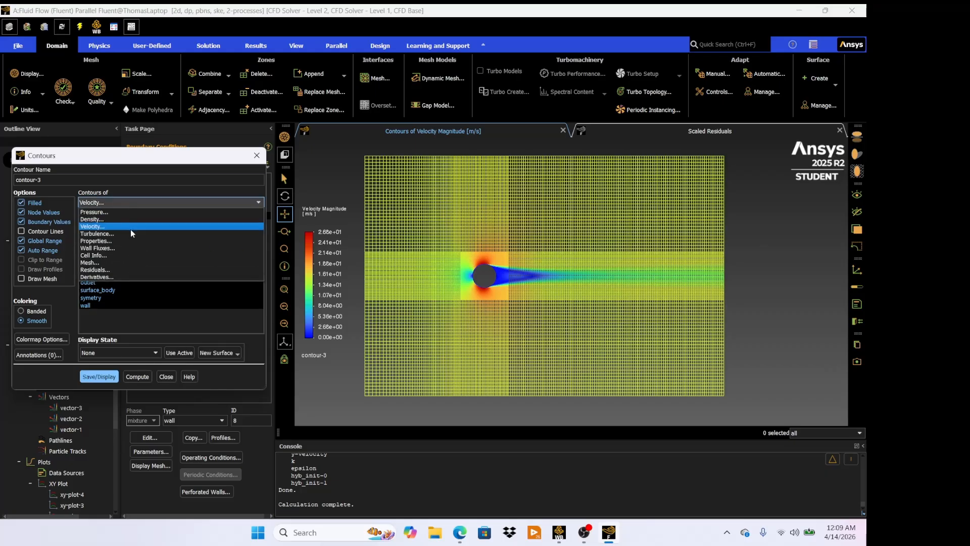
left_click(136, 225)
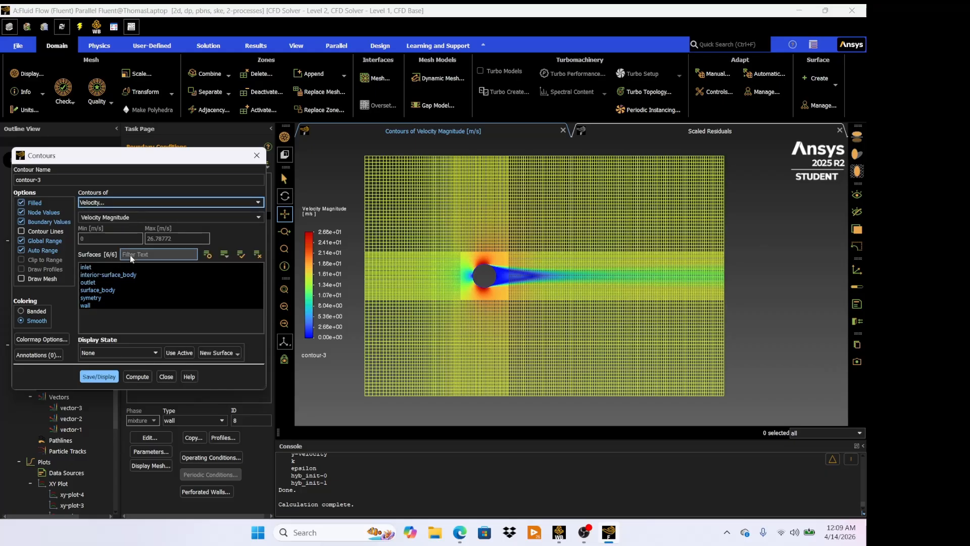
left_click(255, 203)
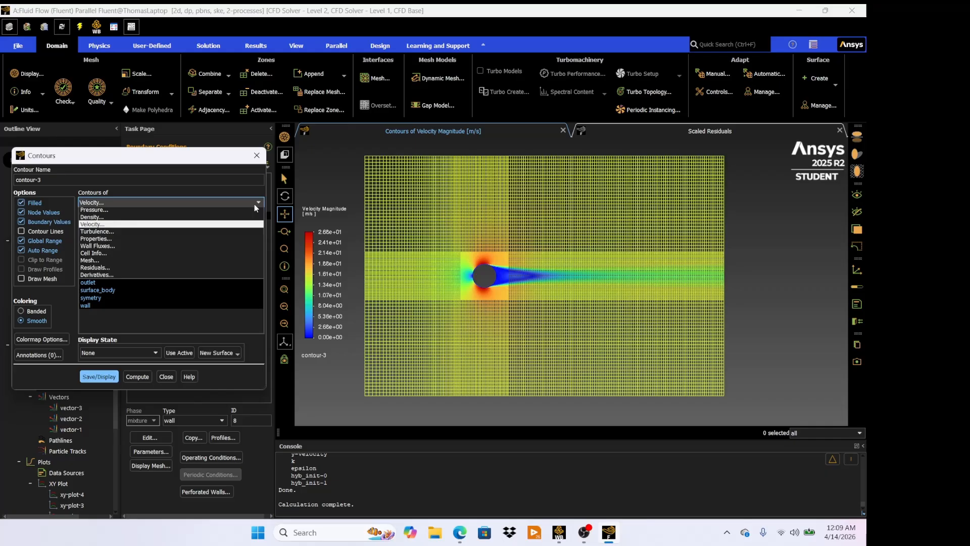
left_click(218, 214)
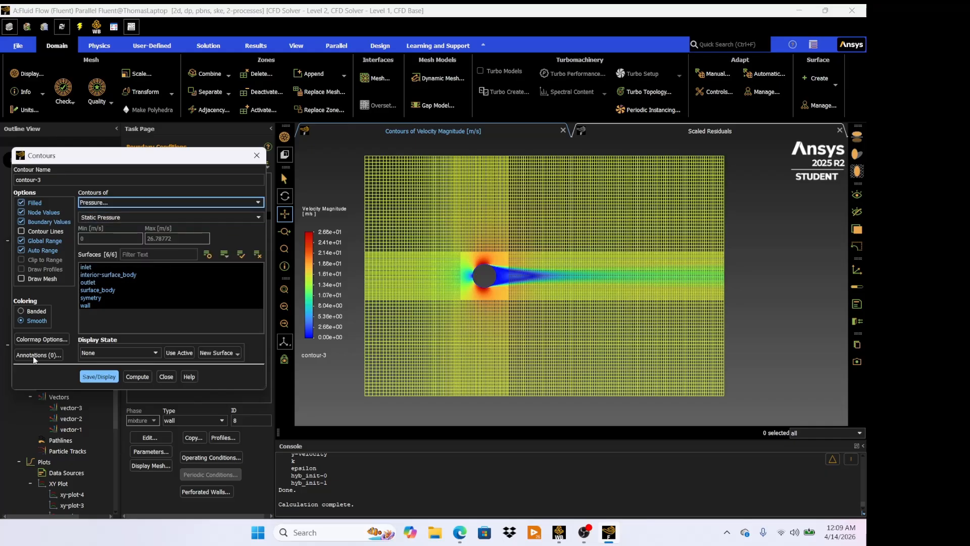
left_click(97, 377)
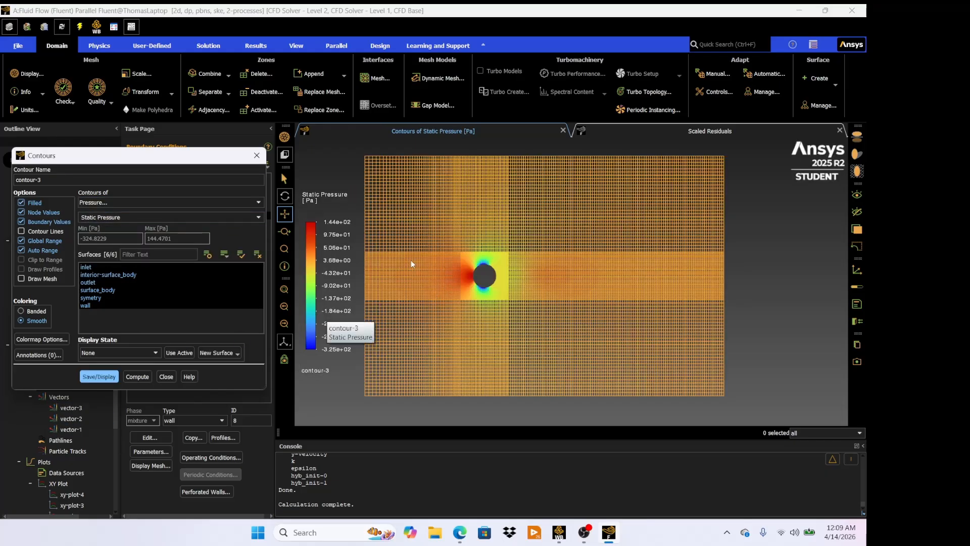
- Change the contour to dynamic pressure and display it
left_click(229, 217)
left_click(261, 216)
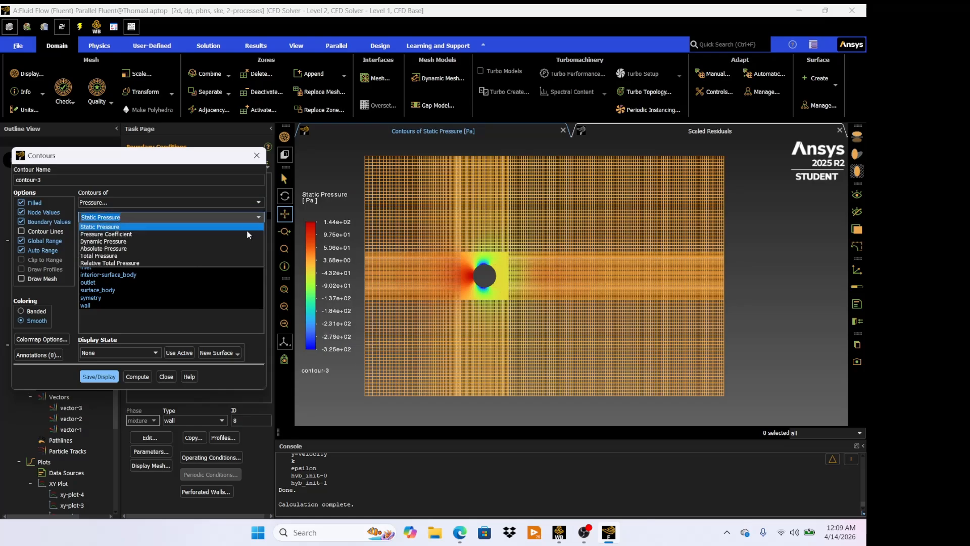
left_click(235, 239)
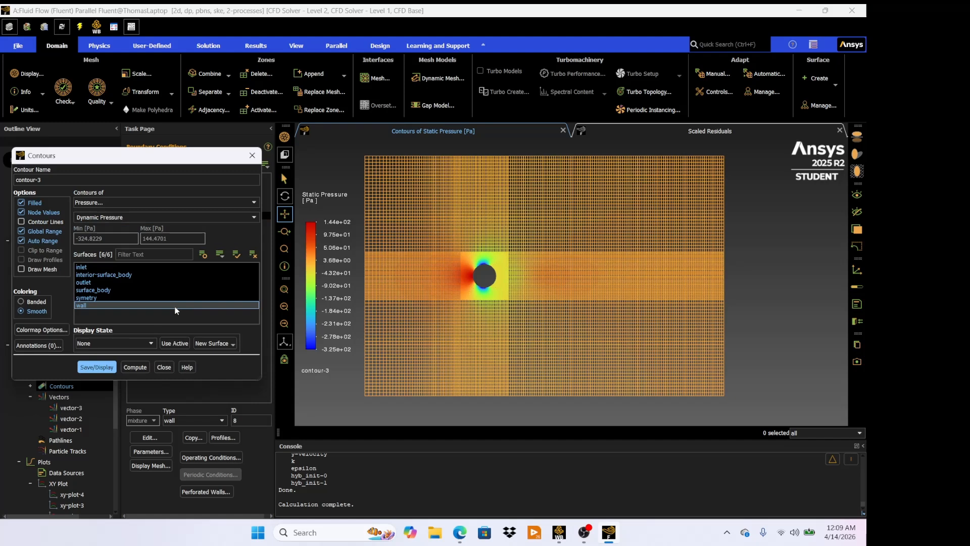
left_click(104, 367)
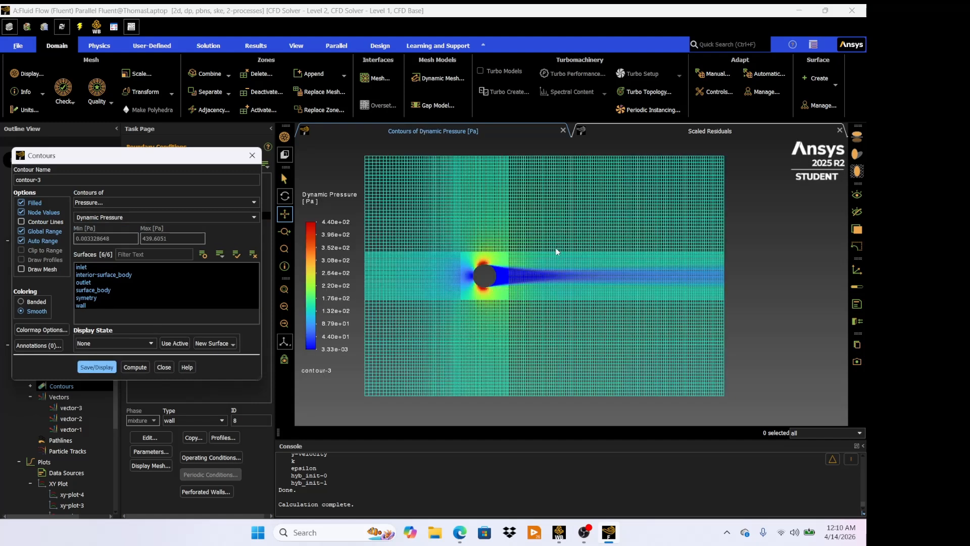
- Change the contour to total pressure, display it, and close the contours dialog
left_click(253, 216)
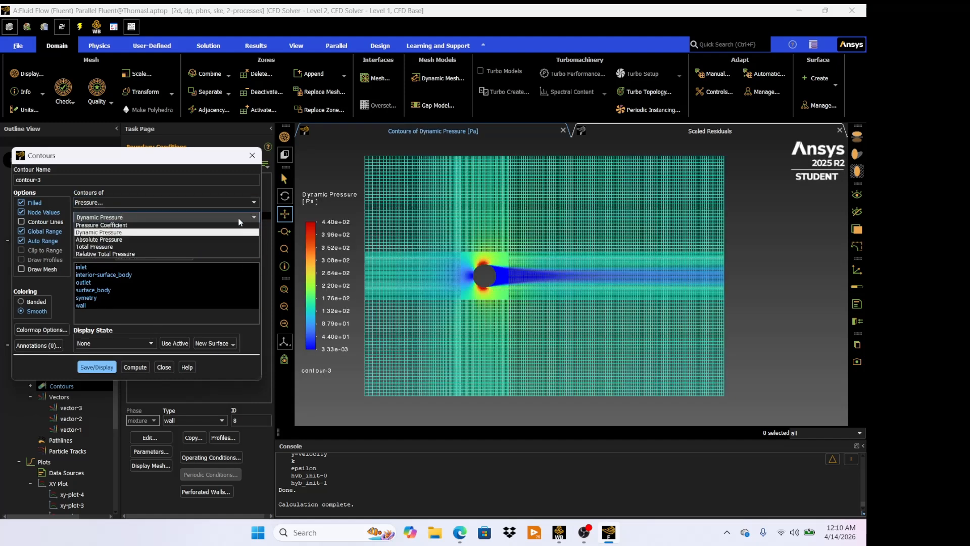
left_click(155, 256)
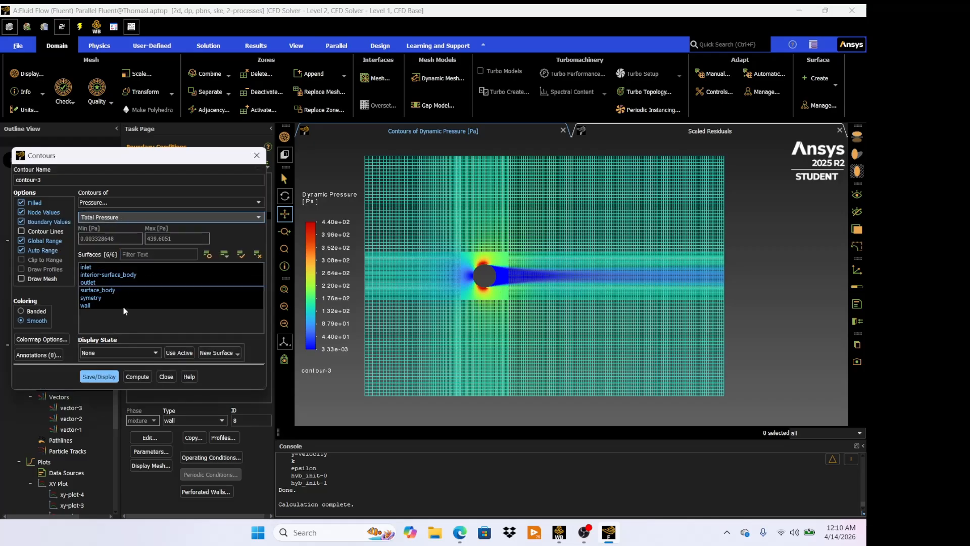
left_click(99, 377)
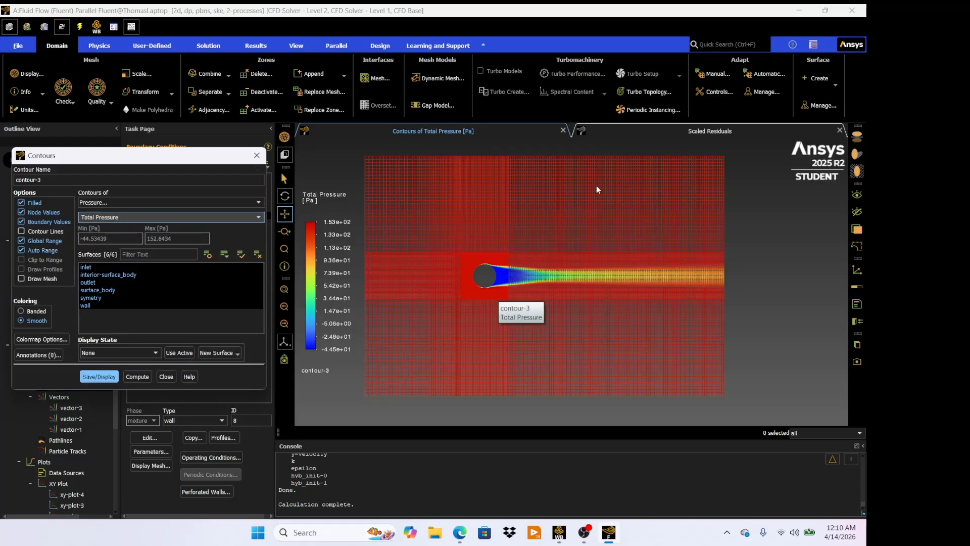
left_click(164, 380)
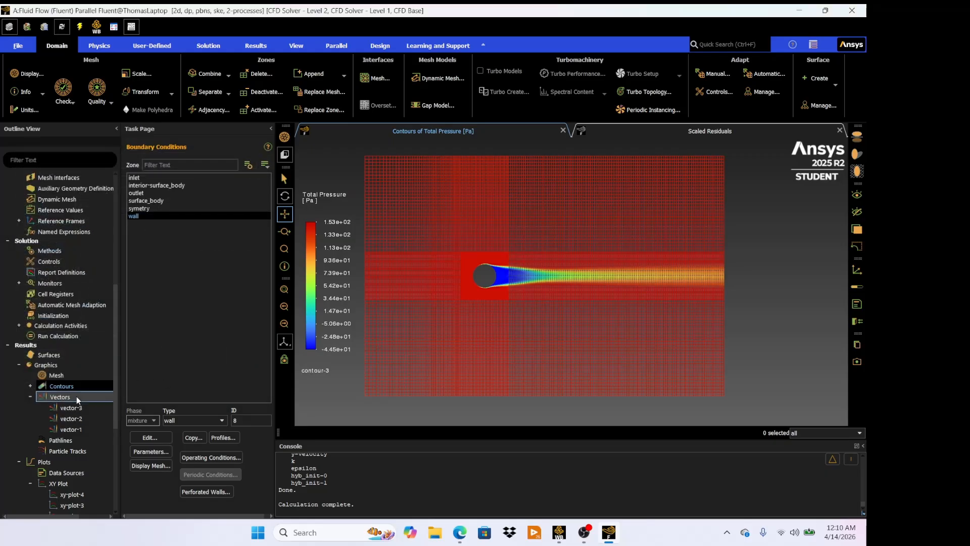
- Create an XY plot of velocity magnitude along the wall surface and plot it
left_click(64, 483)
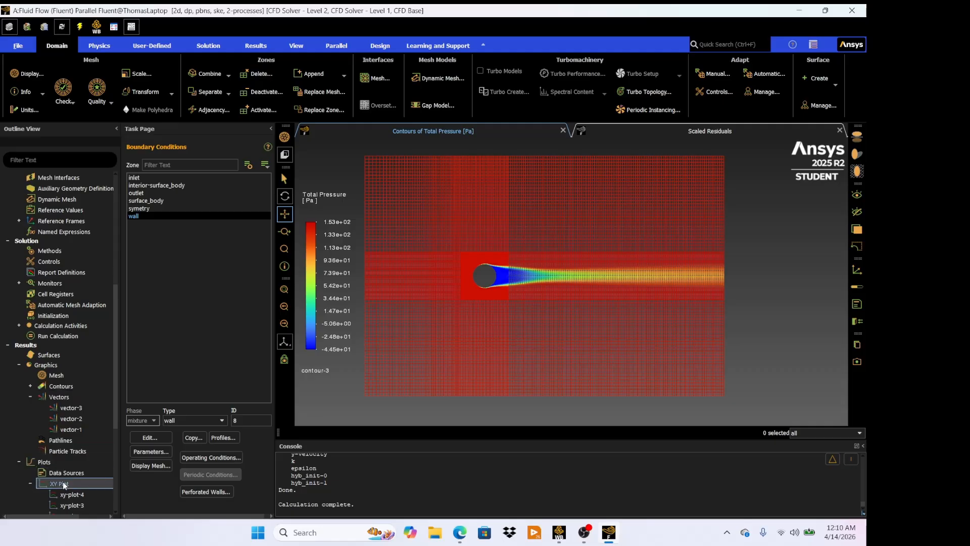
double_click(64, 483)
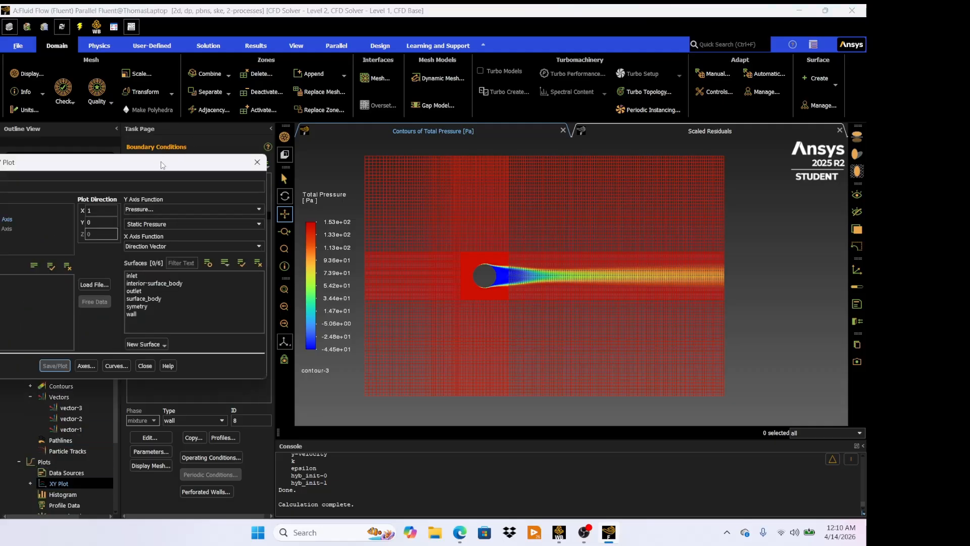
left_click_drag(161, 165, 201, 163)
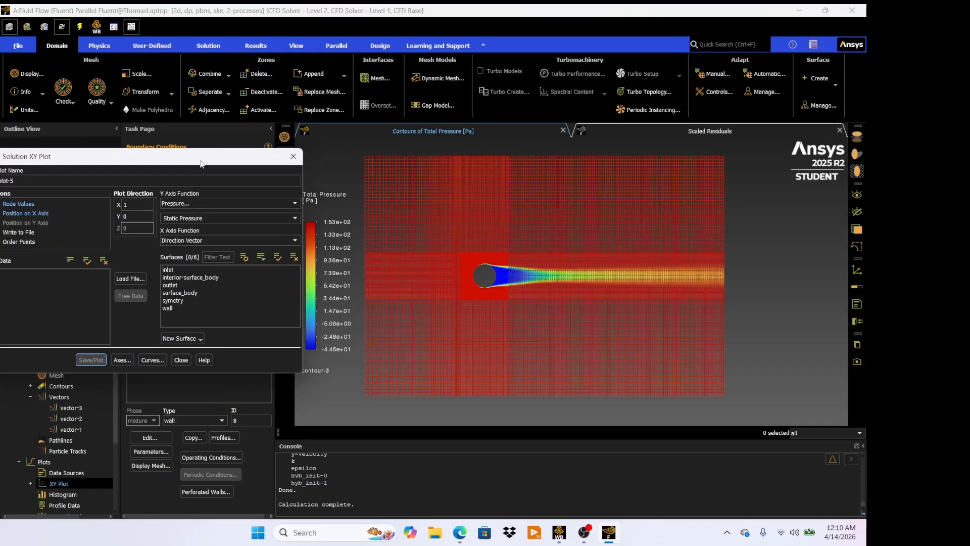
left_click(210, 203)
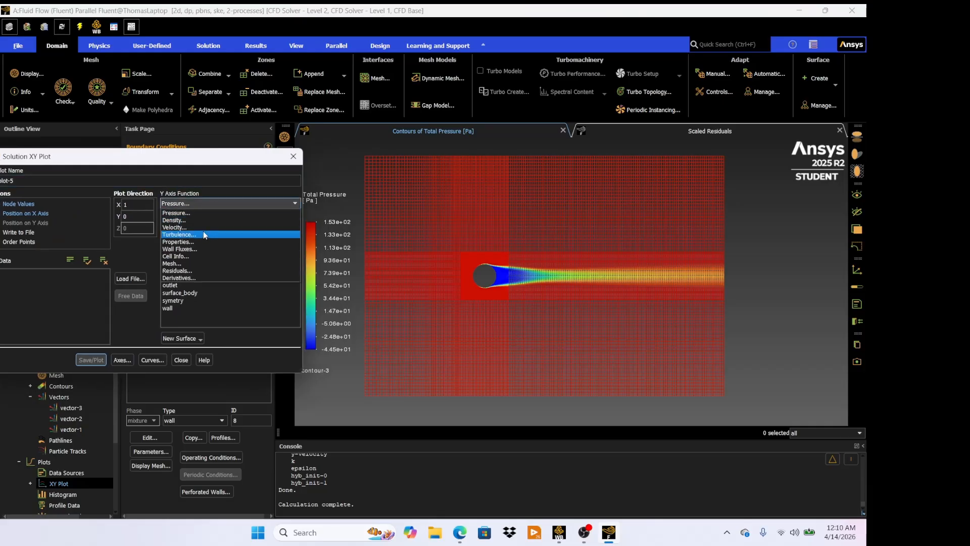
left_click(202, 227)
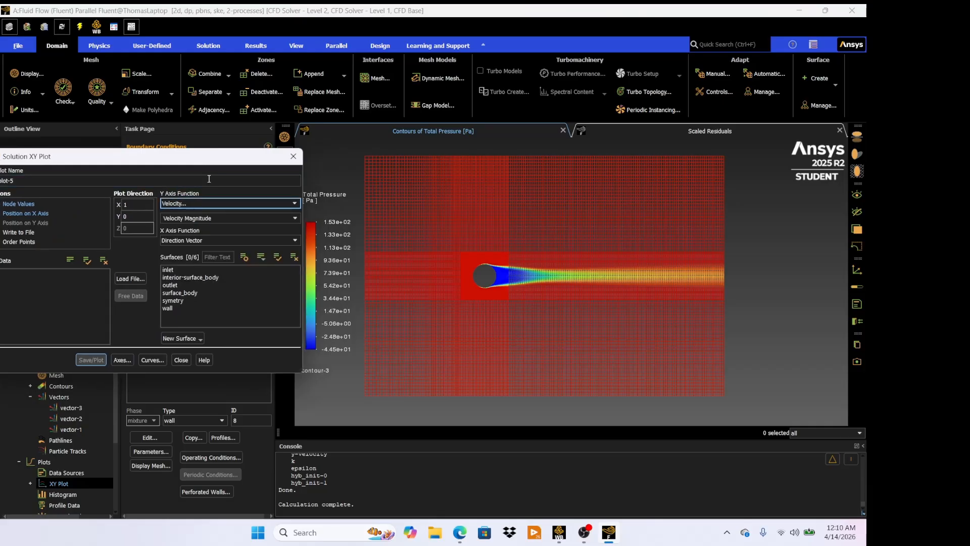
left_click_drag(219, 156, 199, 155)
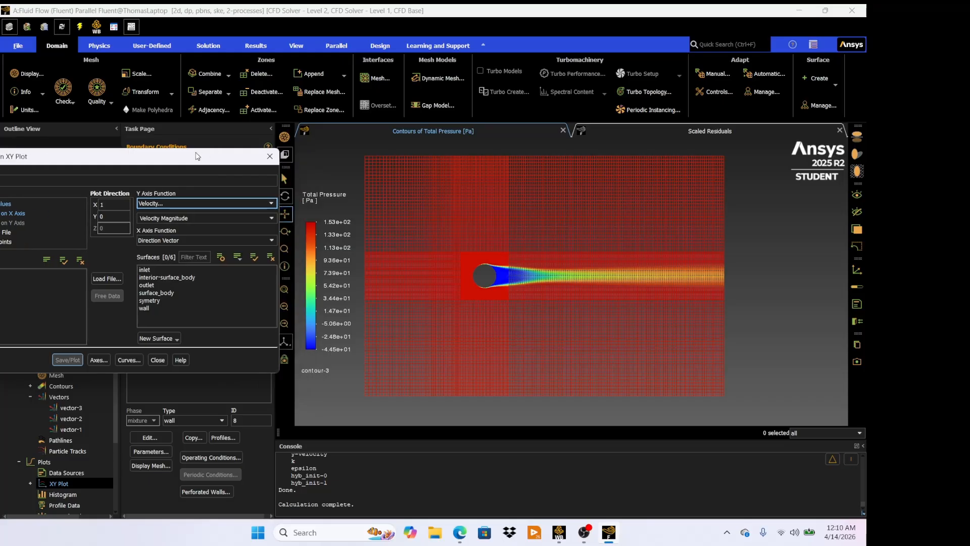
left_click(187, 307)
left_click(70, 359)
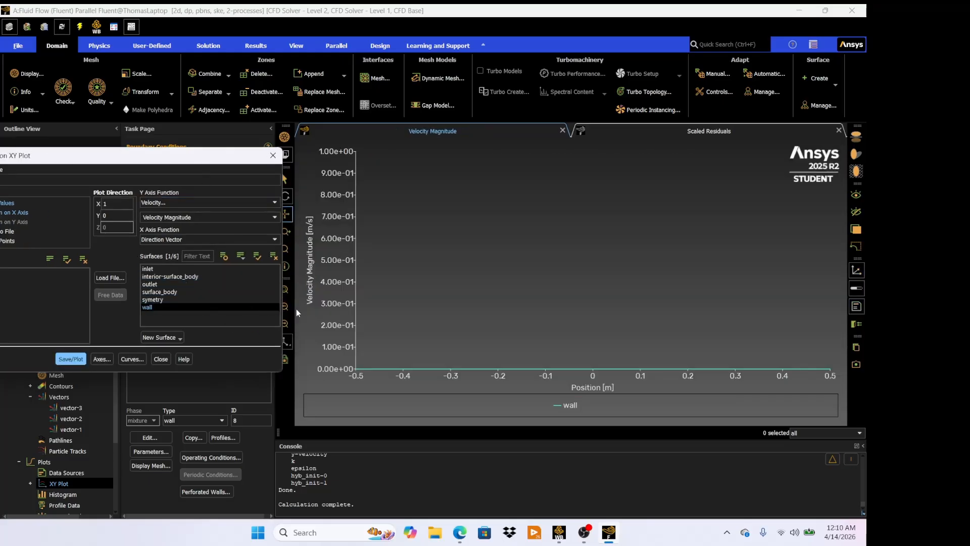
- Zoom in and out on the wall velocity plot to examine it, then replot and close the dialog
scroll(613, 374, "up", 2)
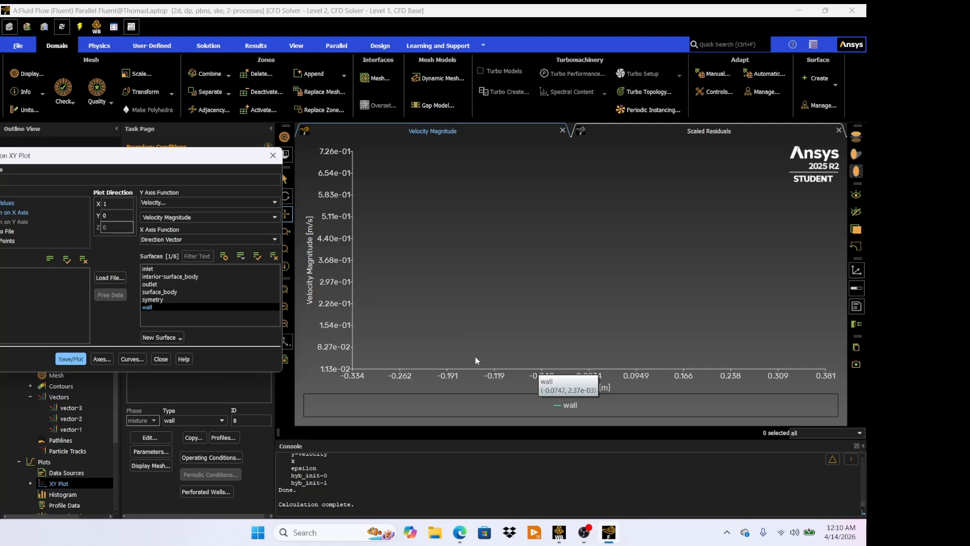
scroll(540, 357, "down", 3)
scroll(472, 361, "up", 1)
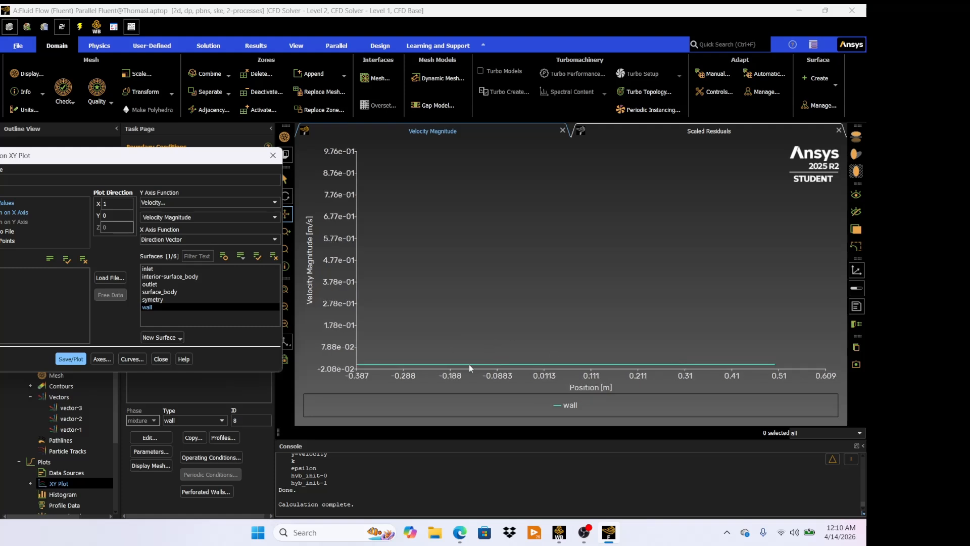
left_click(81, 359)
left_click(160, 359)
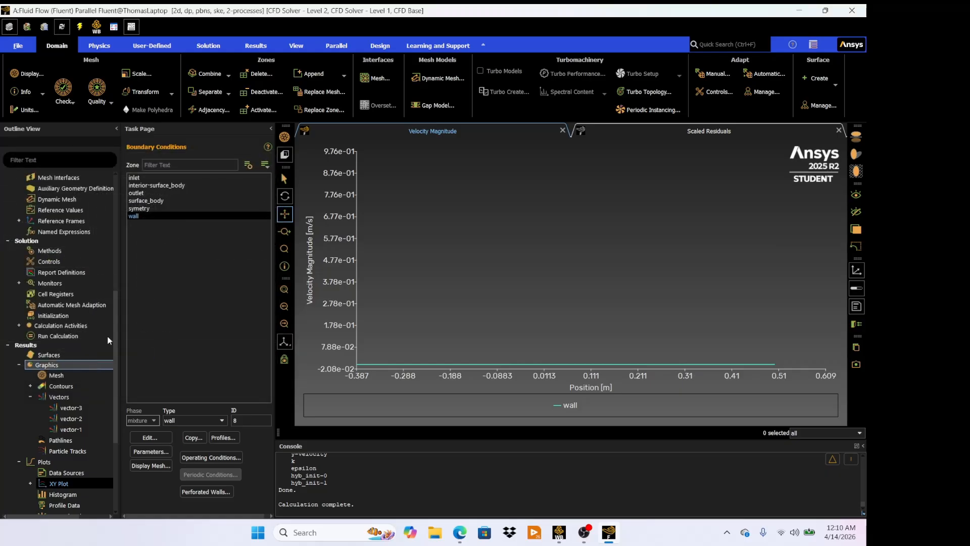
- Open the wall boundary condition to inspect its settings, then close it
double_click(154, 218)
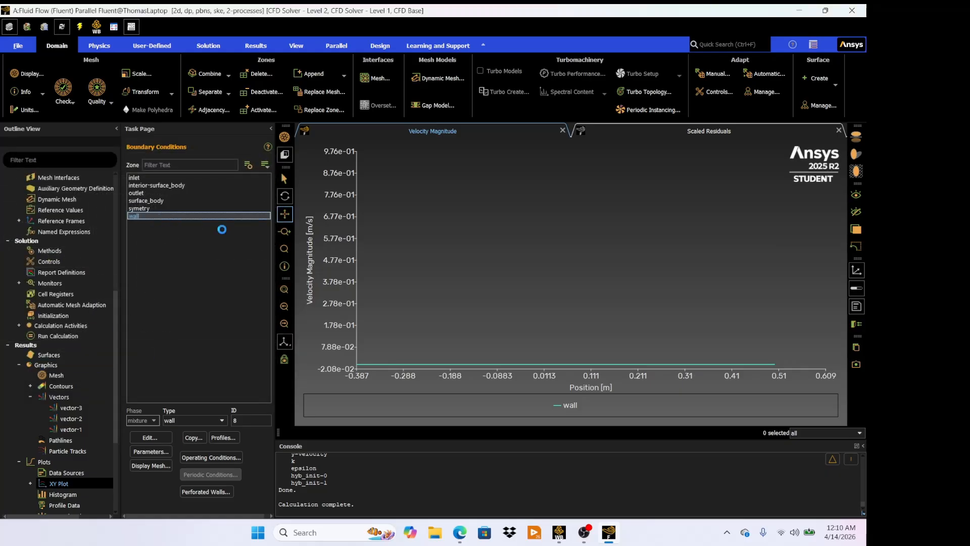
double_click(144, 215)
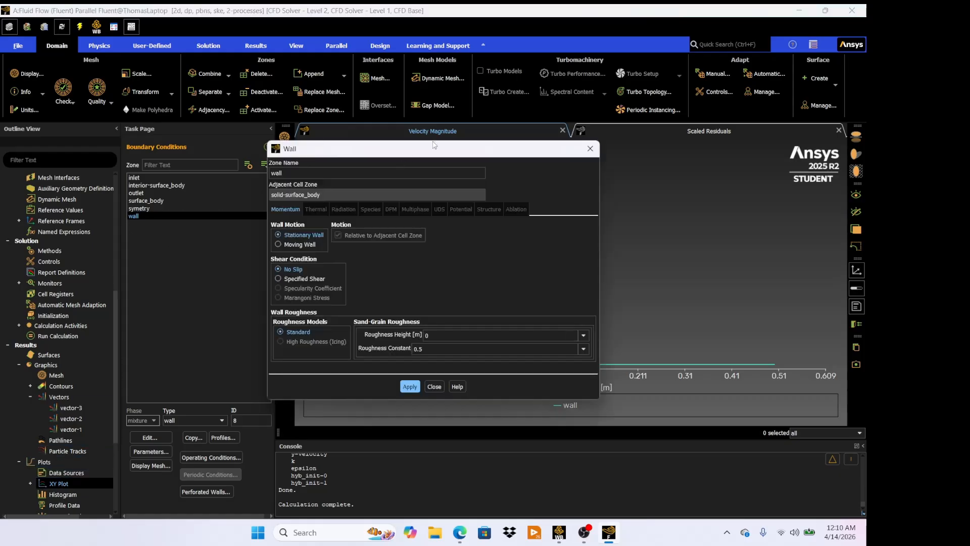
left_click(434, 386)
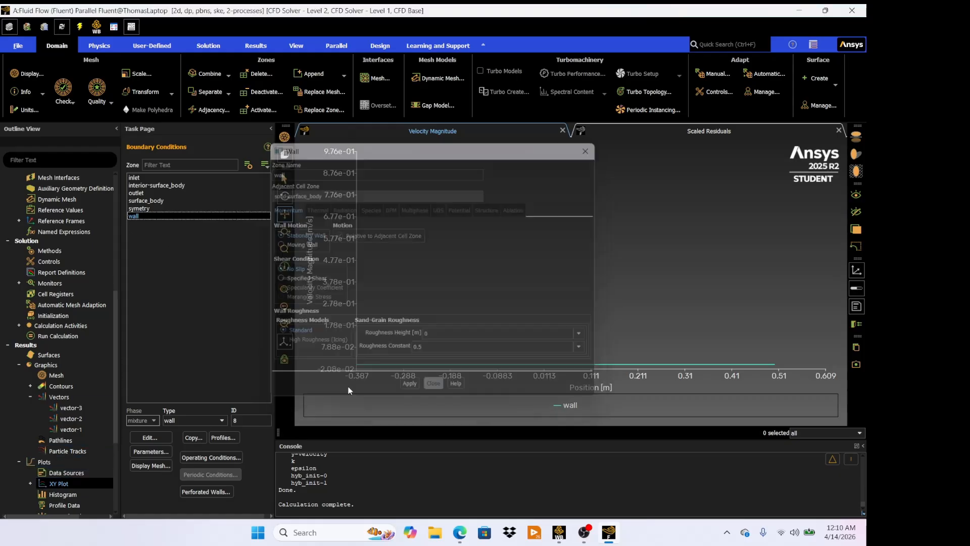
- Reopen the XY plot and replot velocity magnitude along the wall
double_click(57, 483)
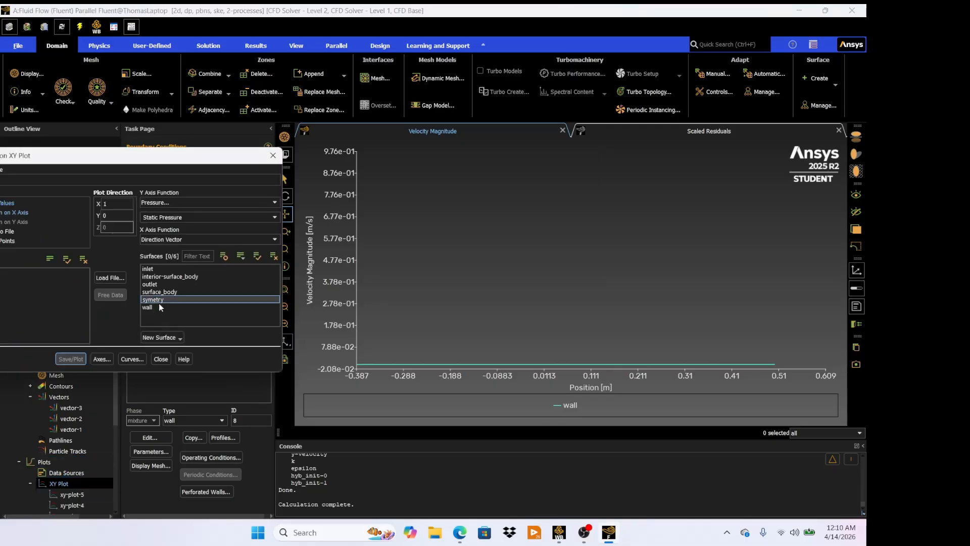
left_click(202, 202)
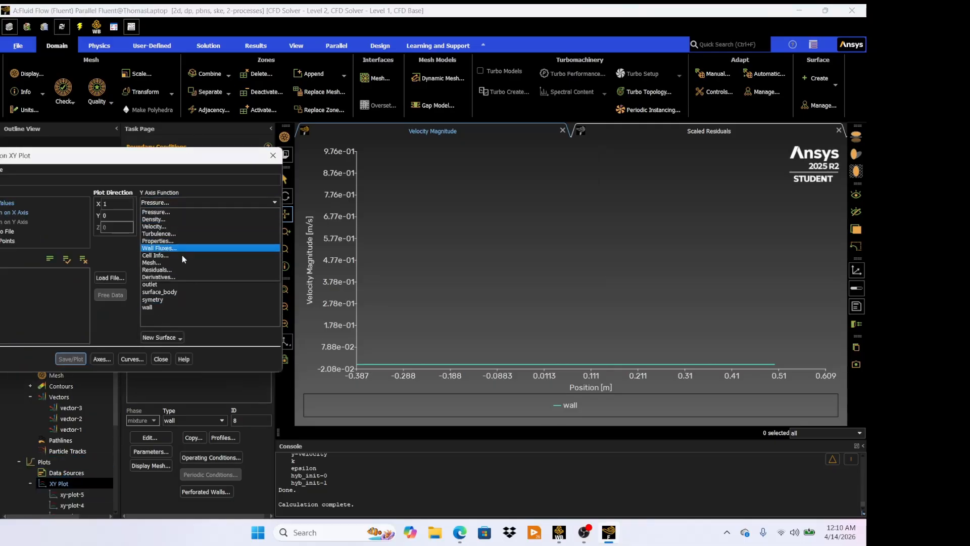
left_click(172, 226)
left_click(160, 307)
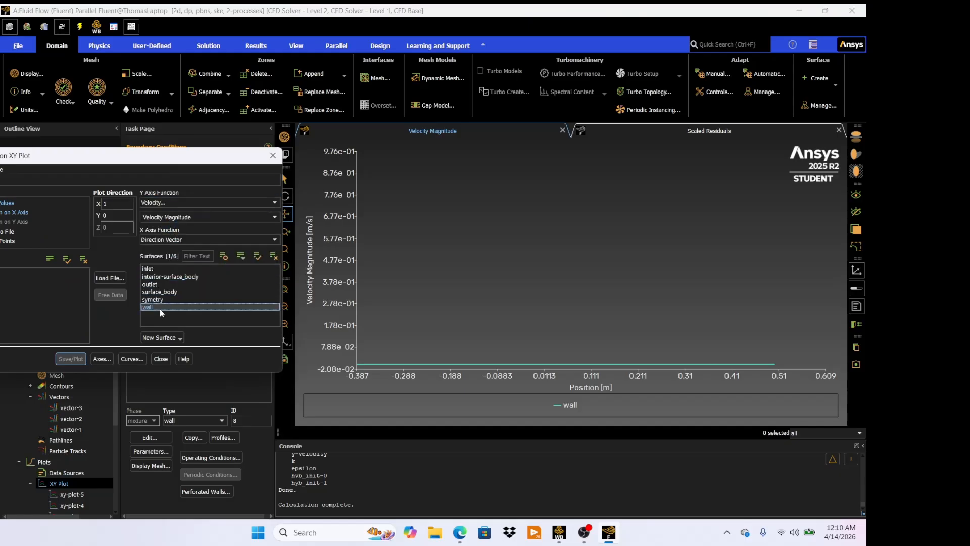
left_click(70, 358)
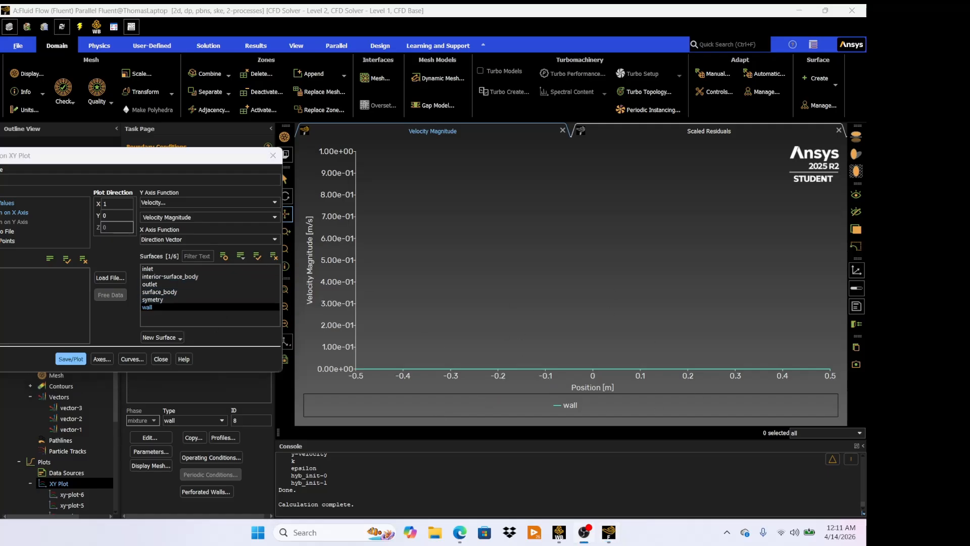
- Switch the XY plot to pressure coefficient along the wall, plot it, and close the dialog
left_click(229, 207)
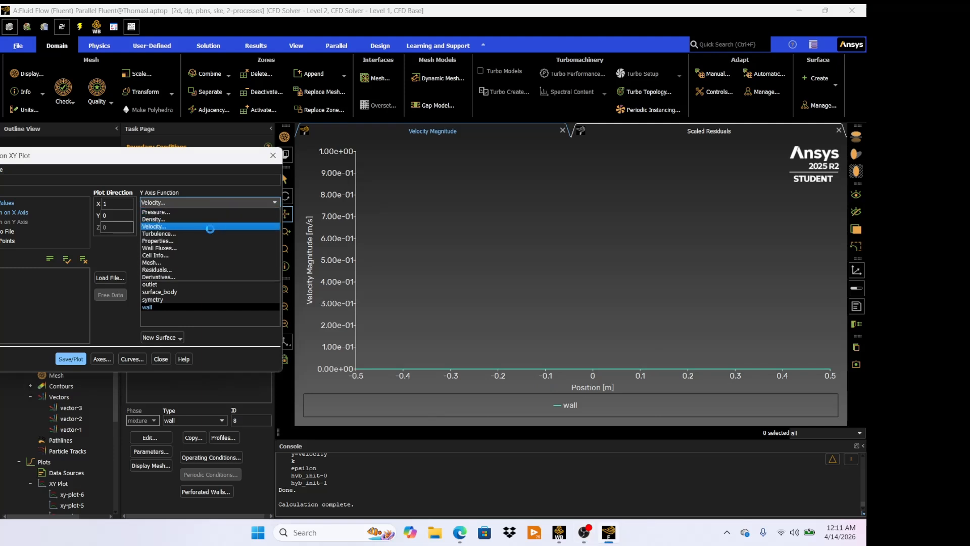
left_click(210, 211)
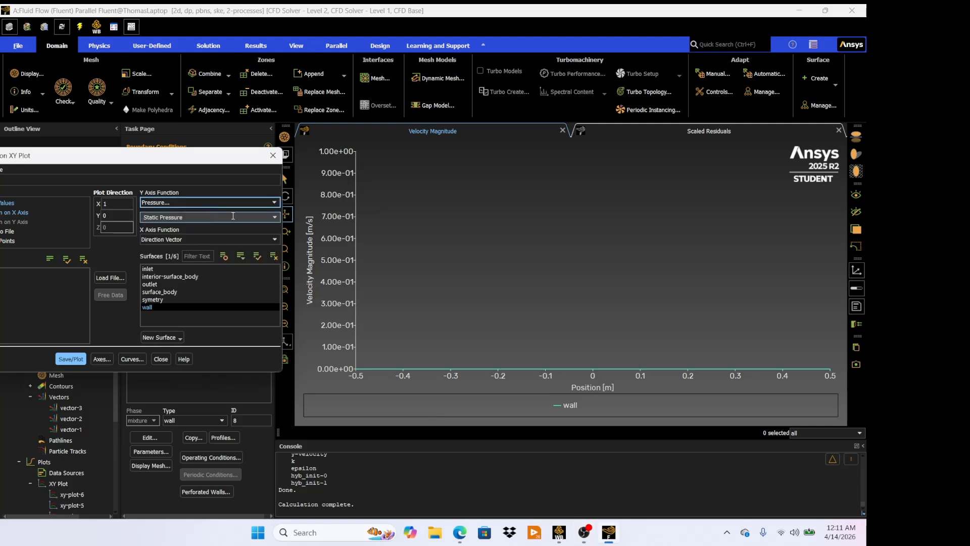
left_click(210, 216)
left_click(231, 234)
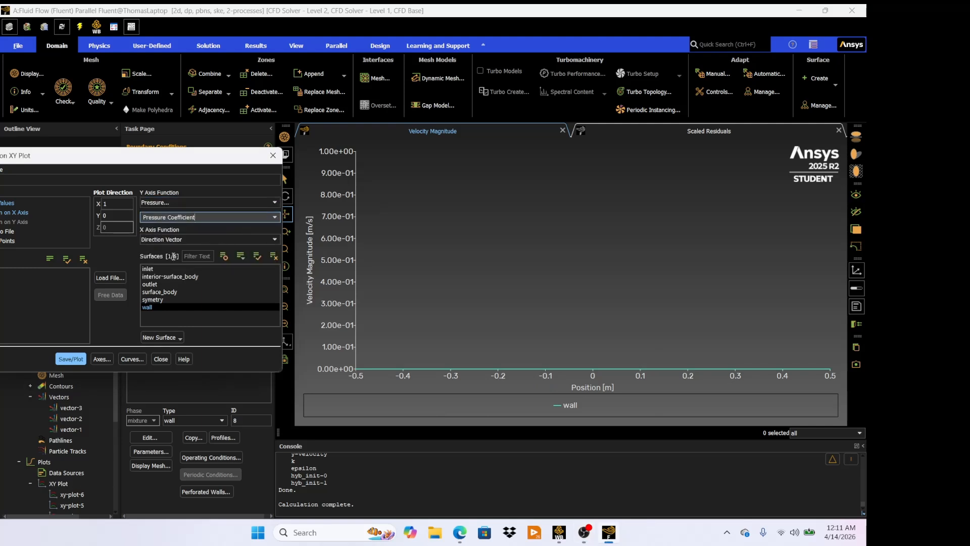
left_click(75, 358)
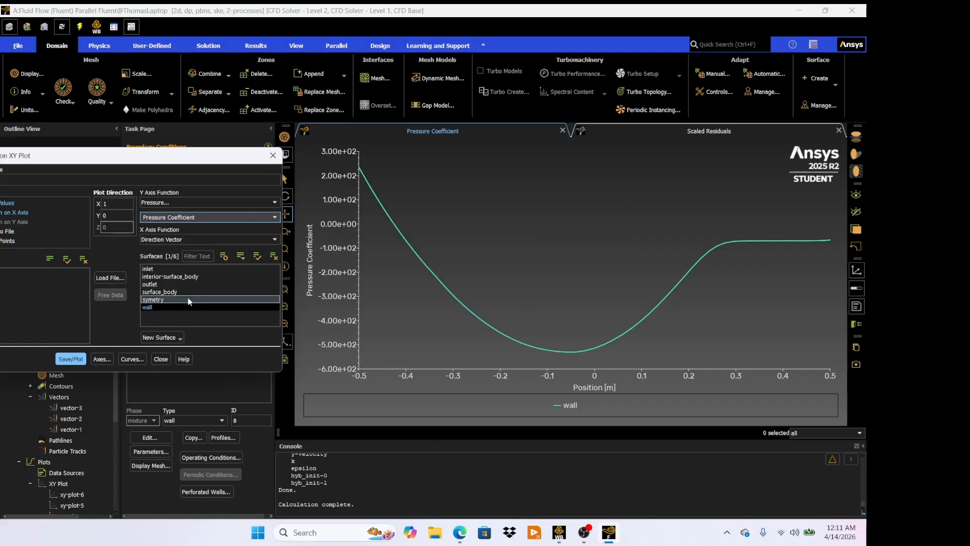
left_click(162, 360)
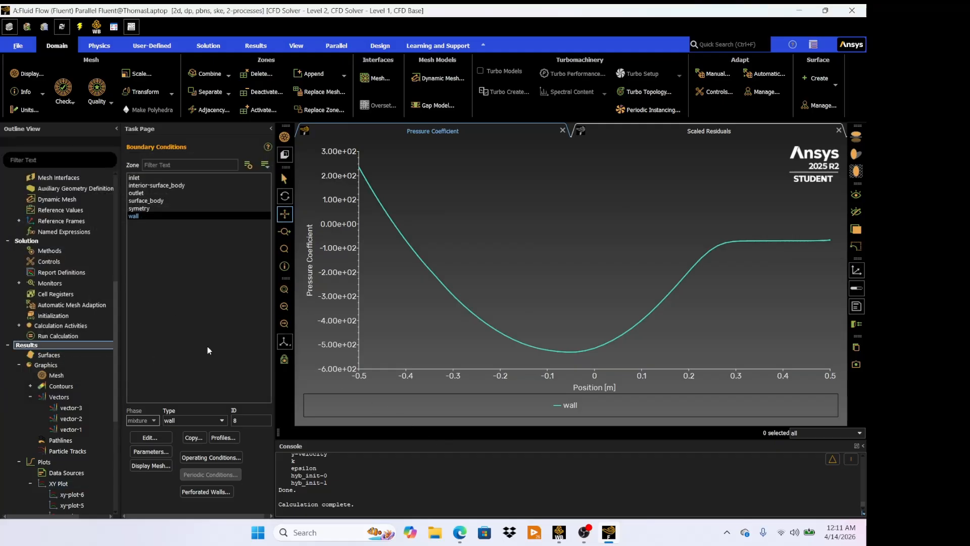
- Print the force report on the wall along the x direction, then close the force reports dialog
scroll(81, 373, "down", 6)
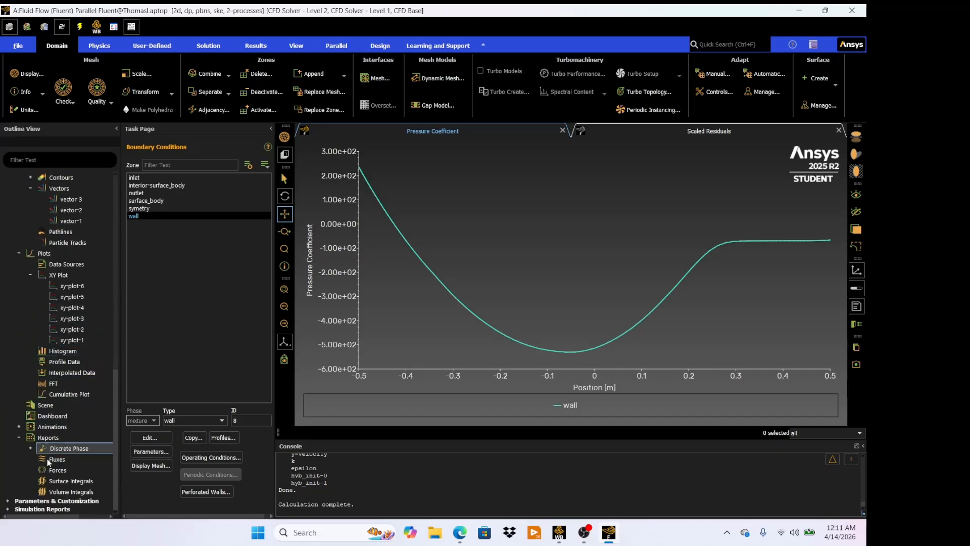
double_click(51, 469)
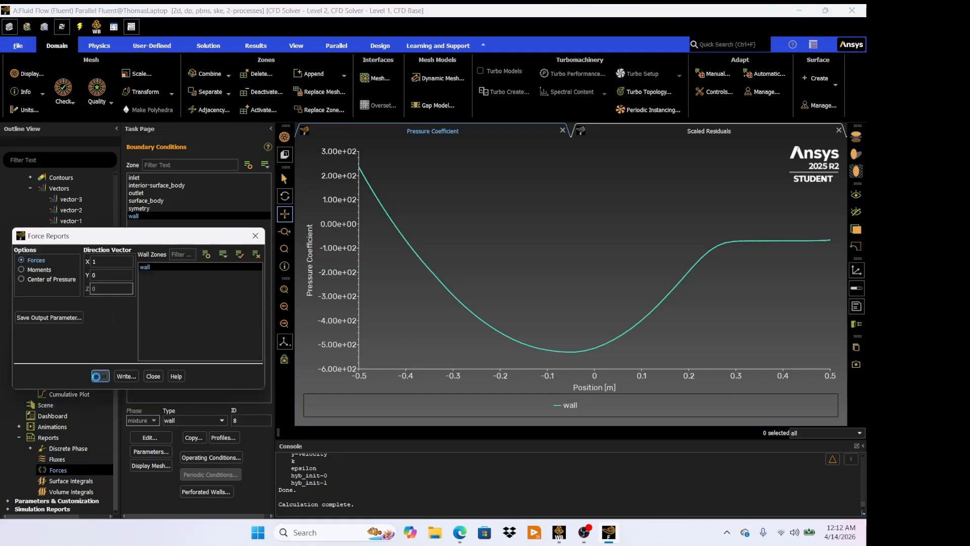
left_click(100, 375)
left_click_drag(371, 489, 412, 489)
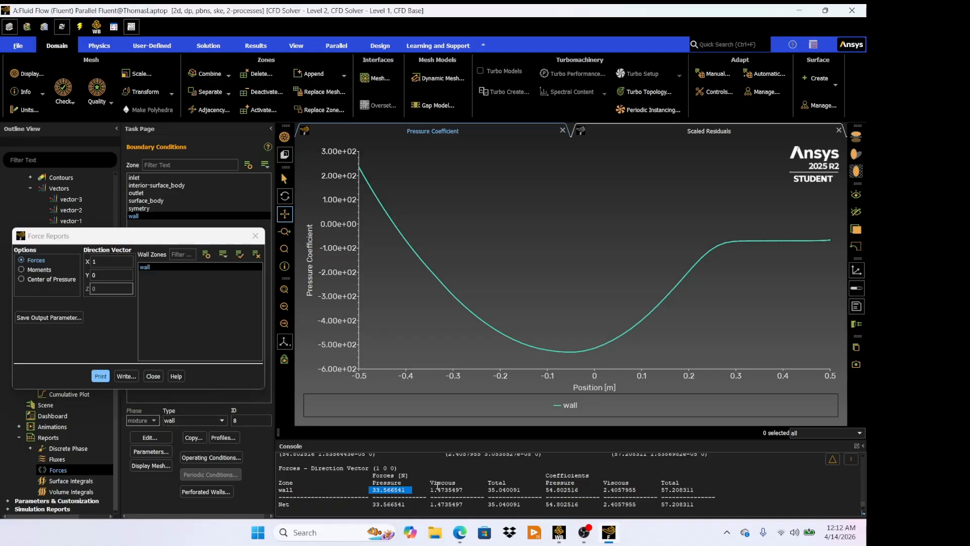
left_click(414, 474)
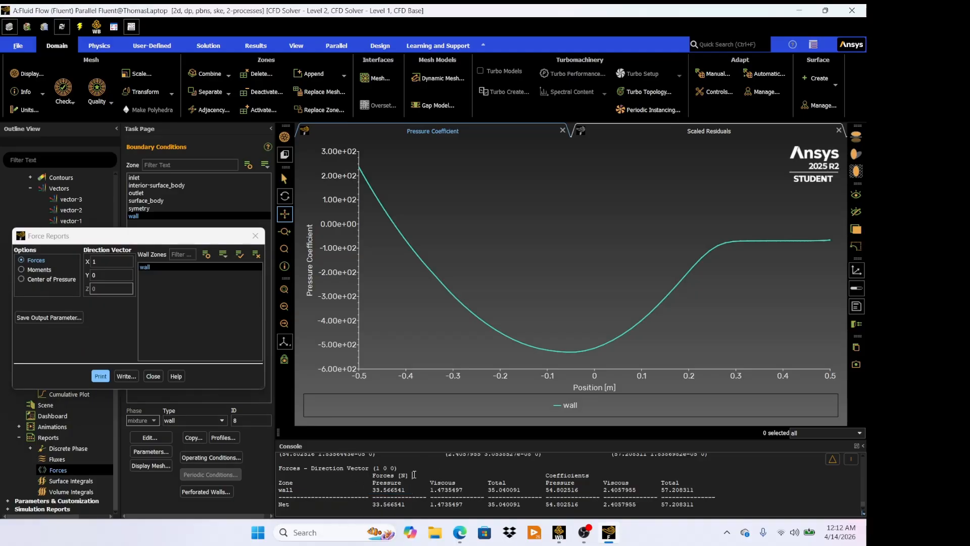
left_click(156, 377)
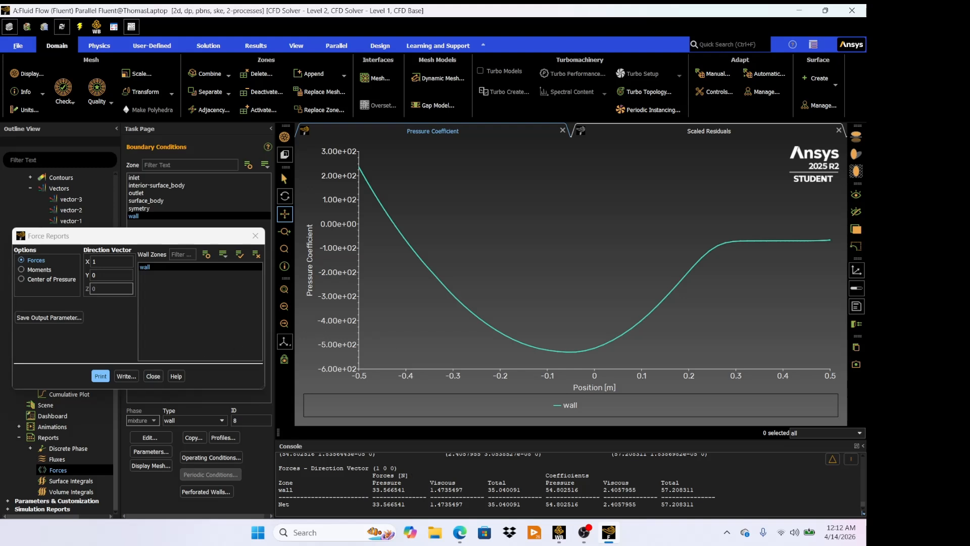